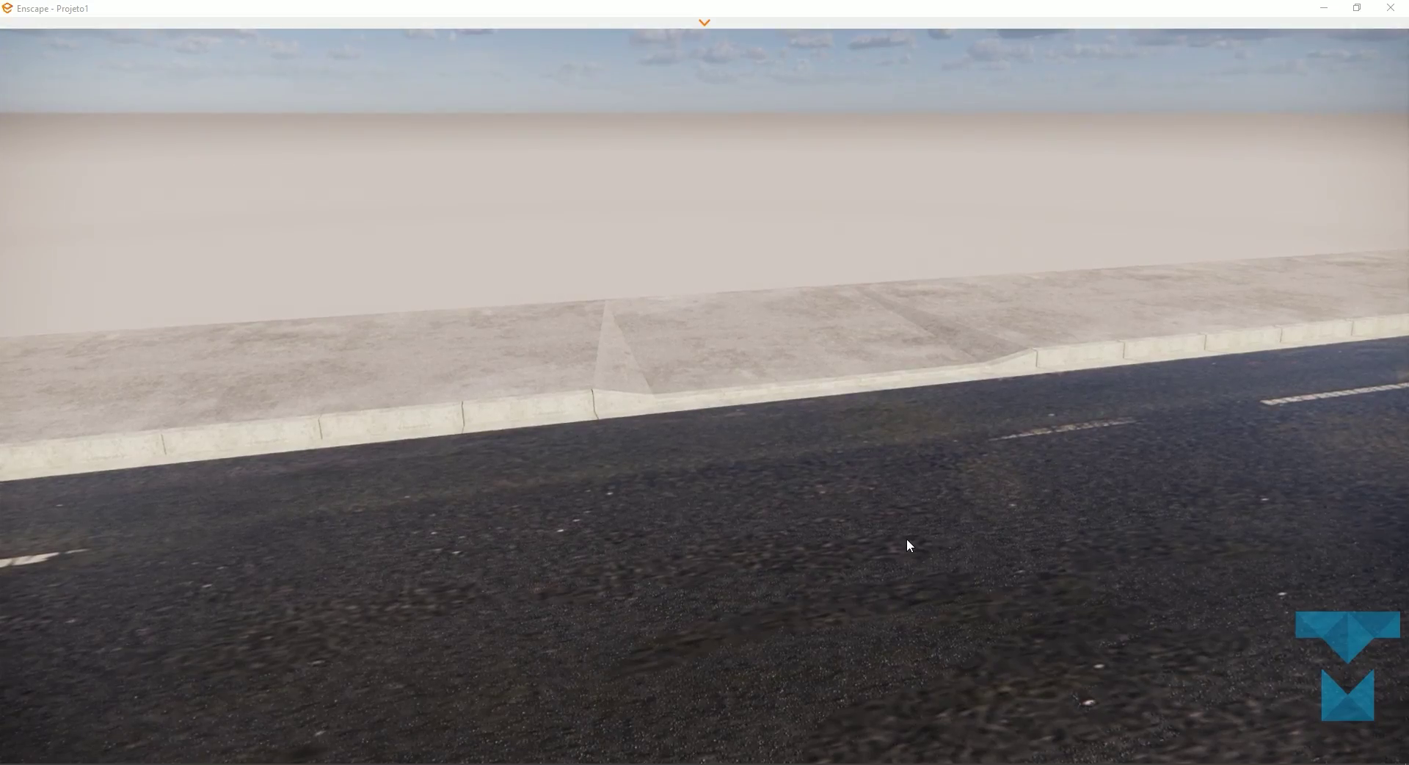
Tilt the Enscape camera down along the curb toward the asphalt street.
{"action": "mouse_move", "coordinate": [909, 540]}
{"action": "left_mouse_down"}
{"action": "mouse_move", "coordinate": [924, 580]}
{"action": "mouse_move", "coordinate": [902, 557]}
{"action": "left_mouse_up"}
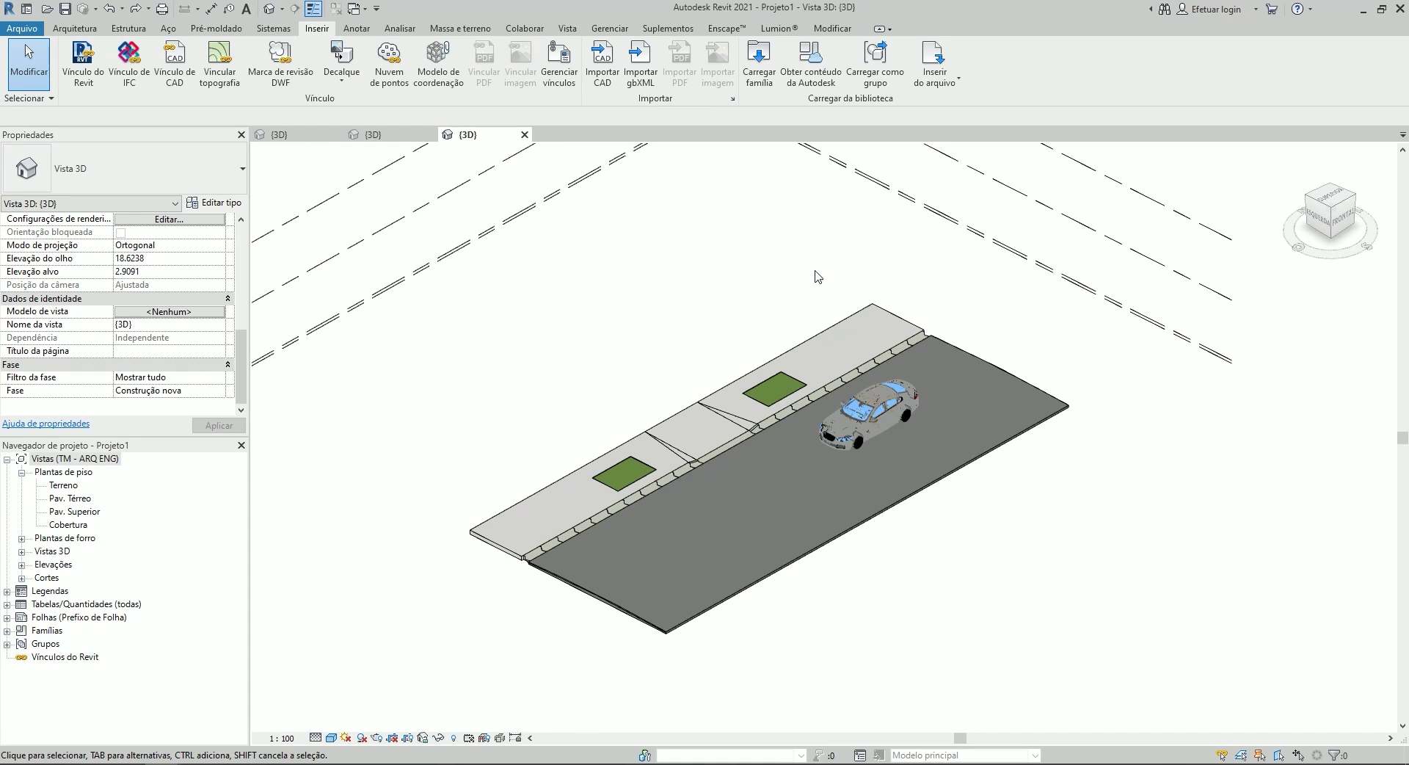
Delete the car from the road and open the sidewalk family for editing.
{"action": "left_click", "coordinate": [918, 405]}
{"action": "key", "text": "Delete"}
{"action": "left_click", "coordinate": [912, 393]}
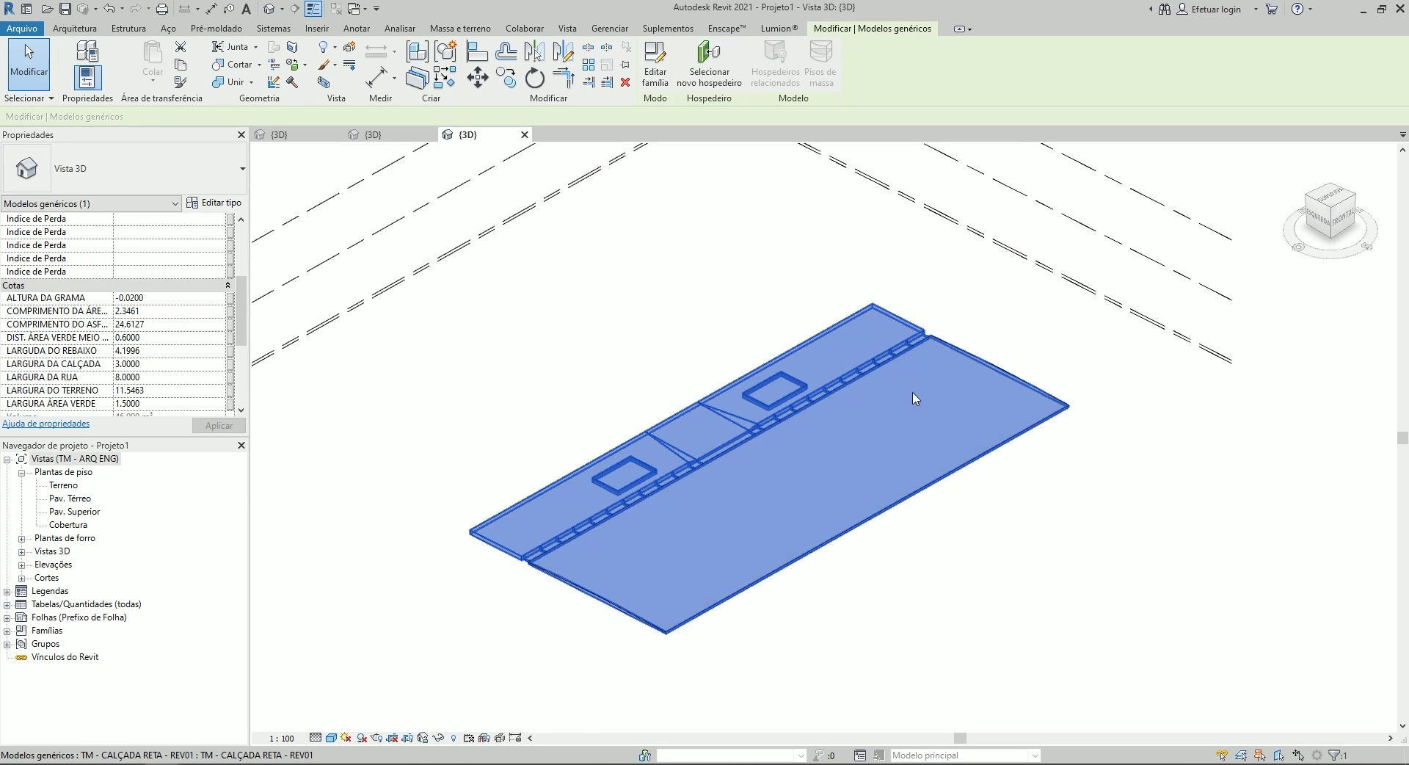
{"action": "double_click", "coordinate": [915, 397]}
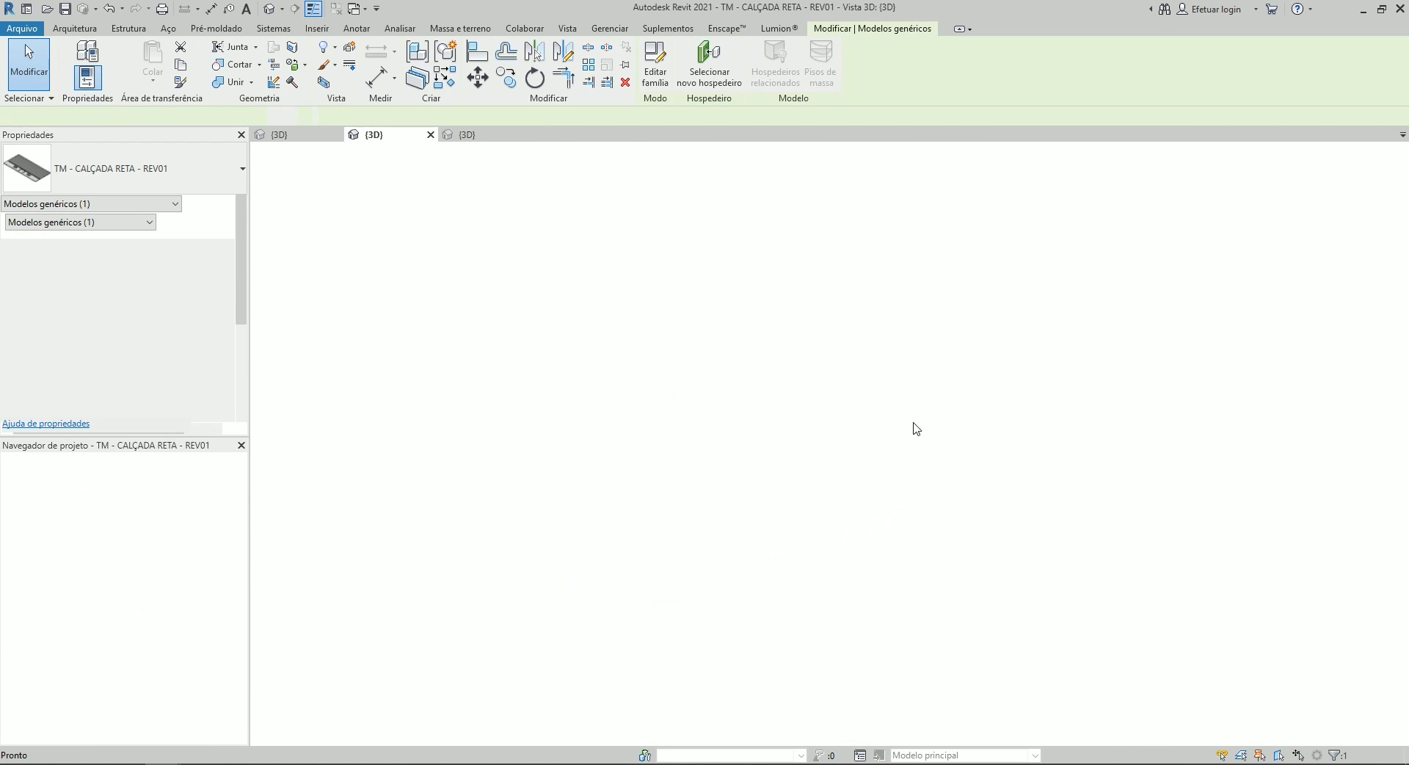
Orbit the TM - CALÇADA RETA family, inspect its Nível de referência plan, and return to Projeto1.
{"action": "mouse_move", "coordinate": [915, 429]}
{"action": "middle_mouse_down", "text": "shift"}
{"action": "mouse_move", "coordinate": [442, 257]}
{"action": "mouse_move", "coordinate": [676, 242]}
{"action": "mouse_move", "coordinate": [906, 301]}
{"action": "mouse_move", "coordinate": [1020, 242]}
{"action": "mouse_move", "coordinate": [1102, 223]}
{"action": "mouse_move", "coordinate": [993, 274]}
{"action": "mouse_move", "coordinate": [831, 254]}
{"action": "middle_mouse_up", "text": "shift"}
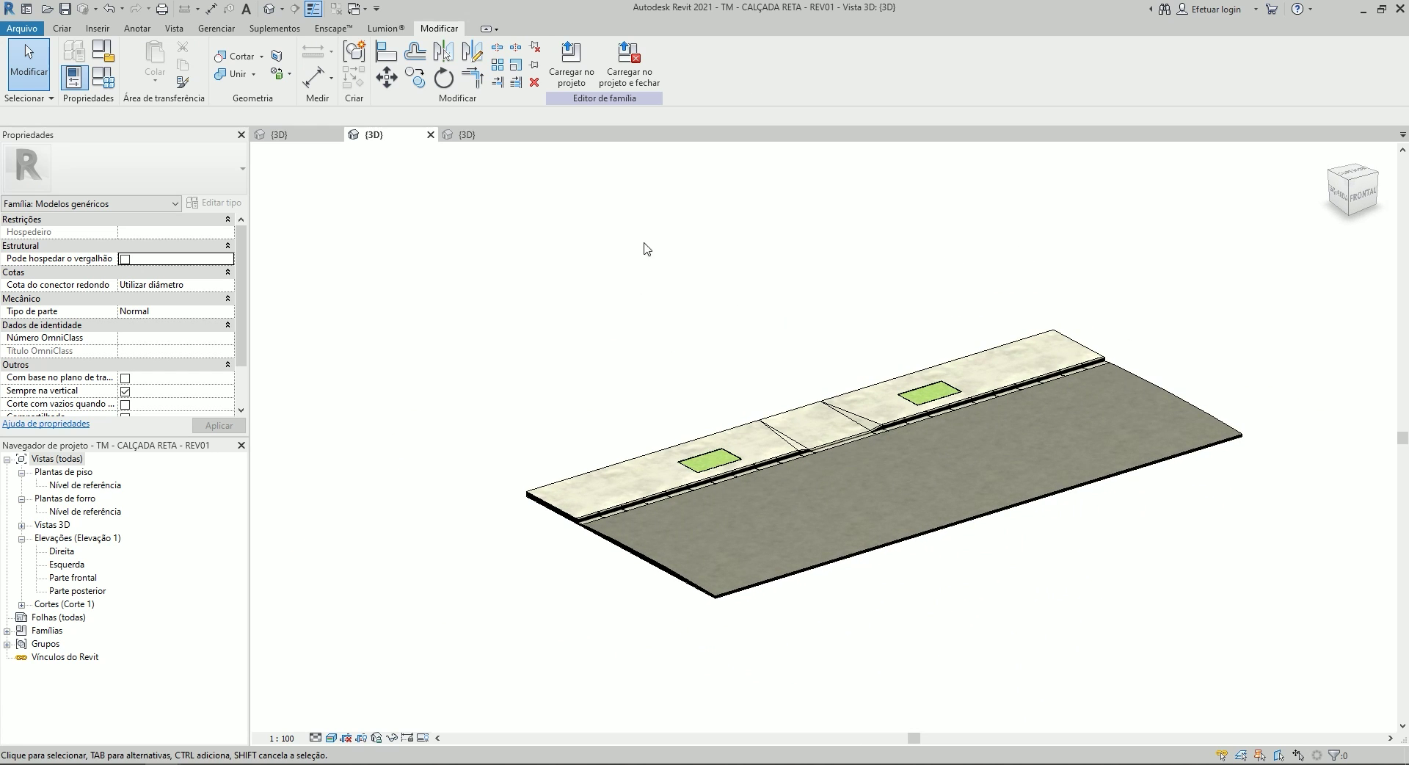
{"action": "mouse_move", "coordinate": [646, 249]}
{"action": "middle_mouse_down", "text": "shift"}
{"action": "mouse_move", "coordinate": [903, 428]}
{"action": "mouse_move", "coordinate": [734, 411]}
{"action": "middle_mouse_up", "text": "shift"}
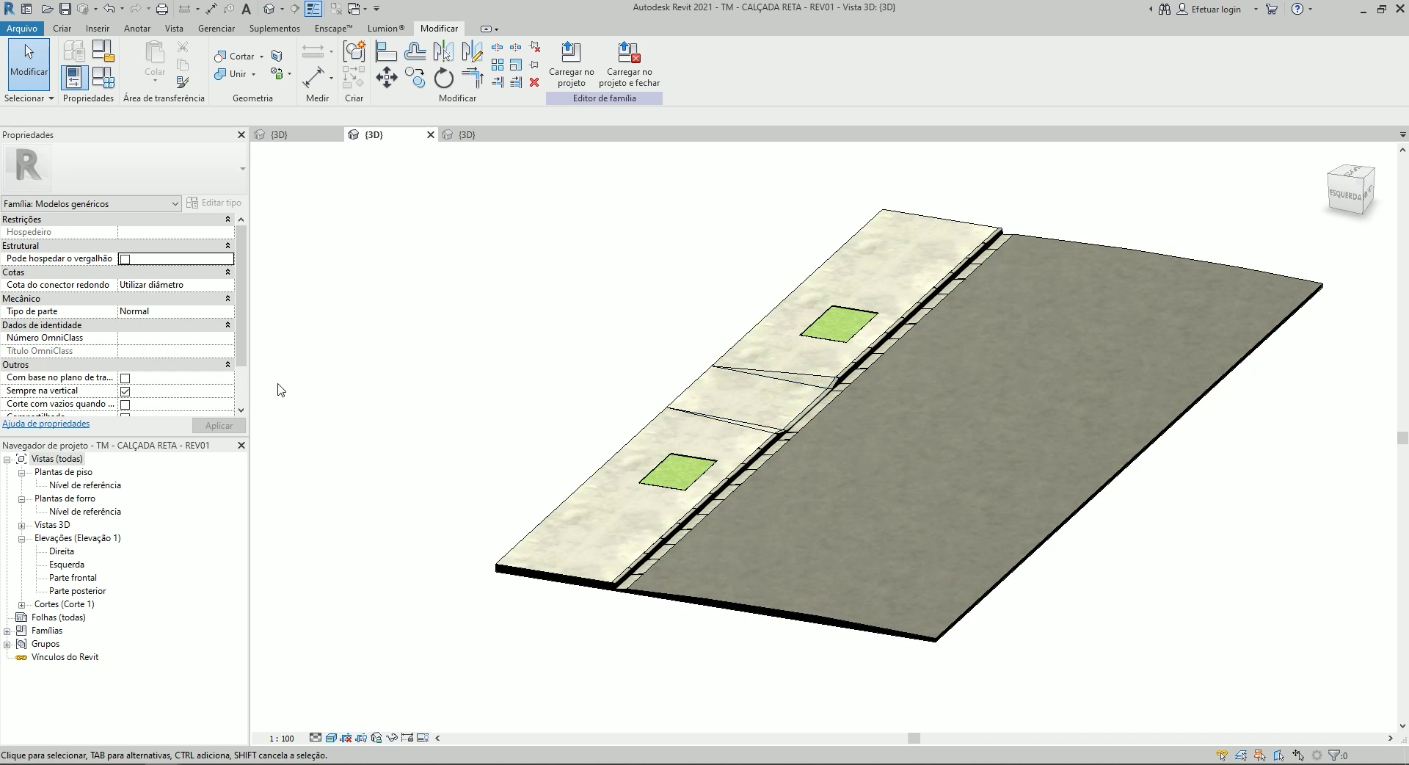
{"action": "double_click", "coordinate": [85, 485]}
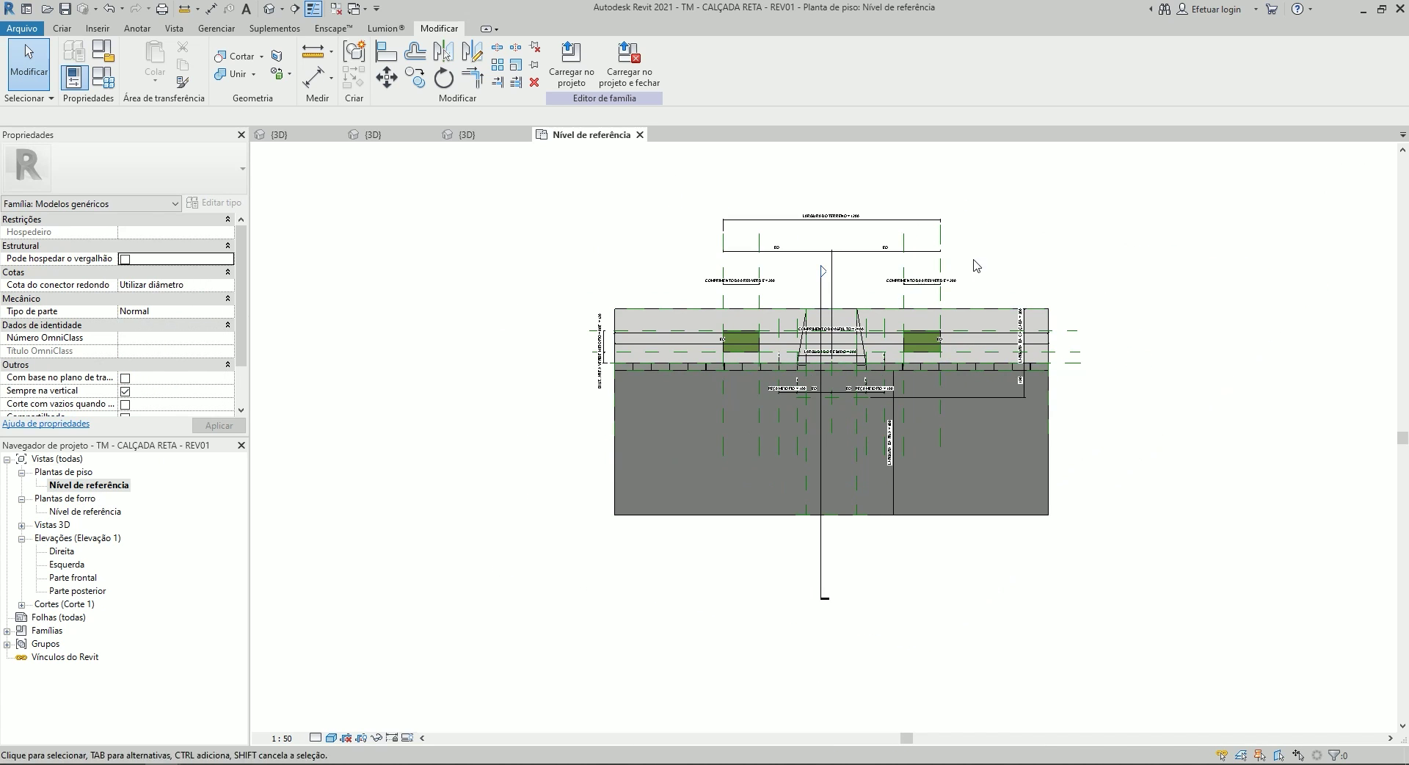
{"action": "left_click", "coordinate": [822, 580]}
{"action": "key", "text": "Escape"}
{"action": "scroll", "coordinate": [904, 438], "scroll_direction": "up", "scroll_amount": 2}
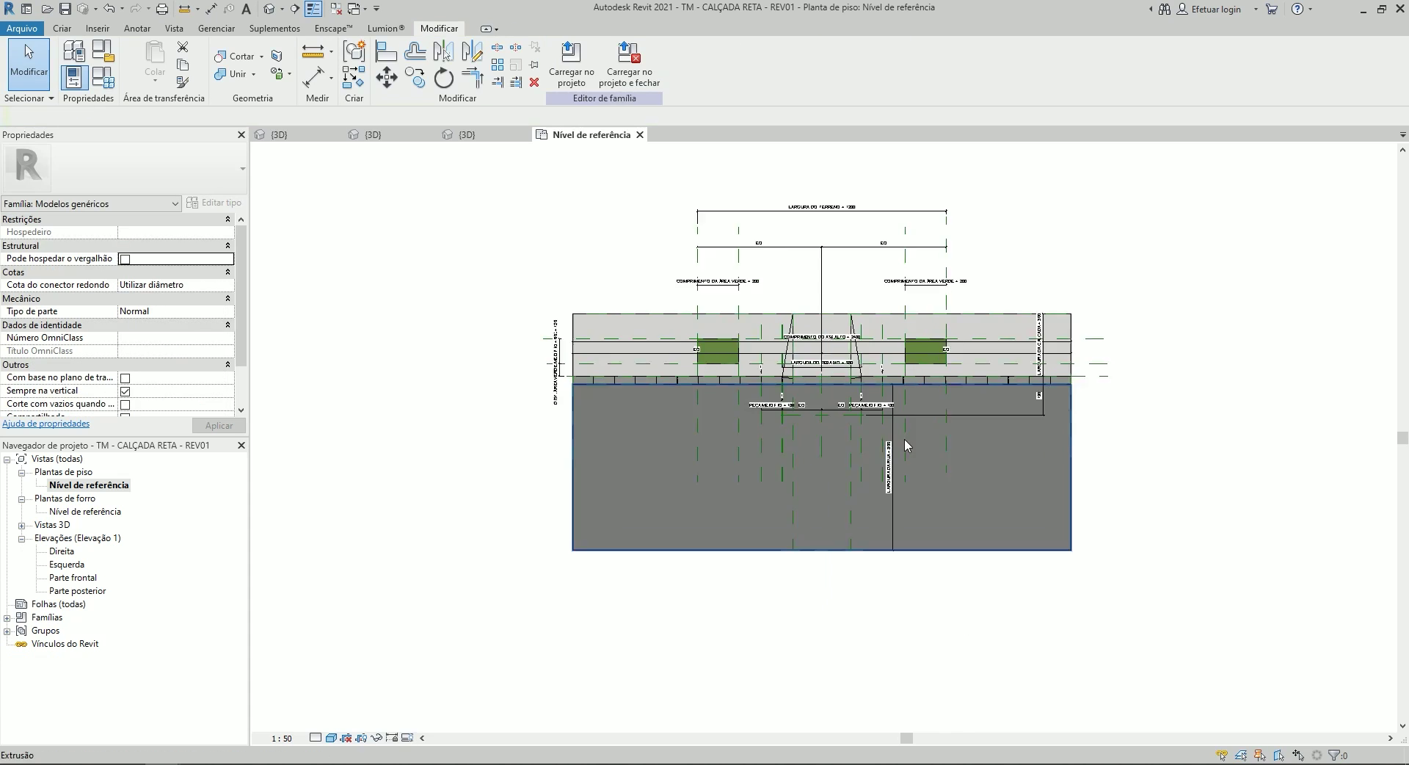
{"action": "key", "text": "ctrl+Tab"}
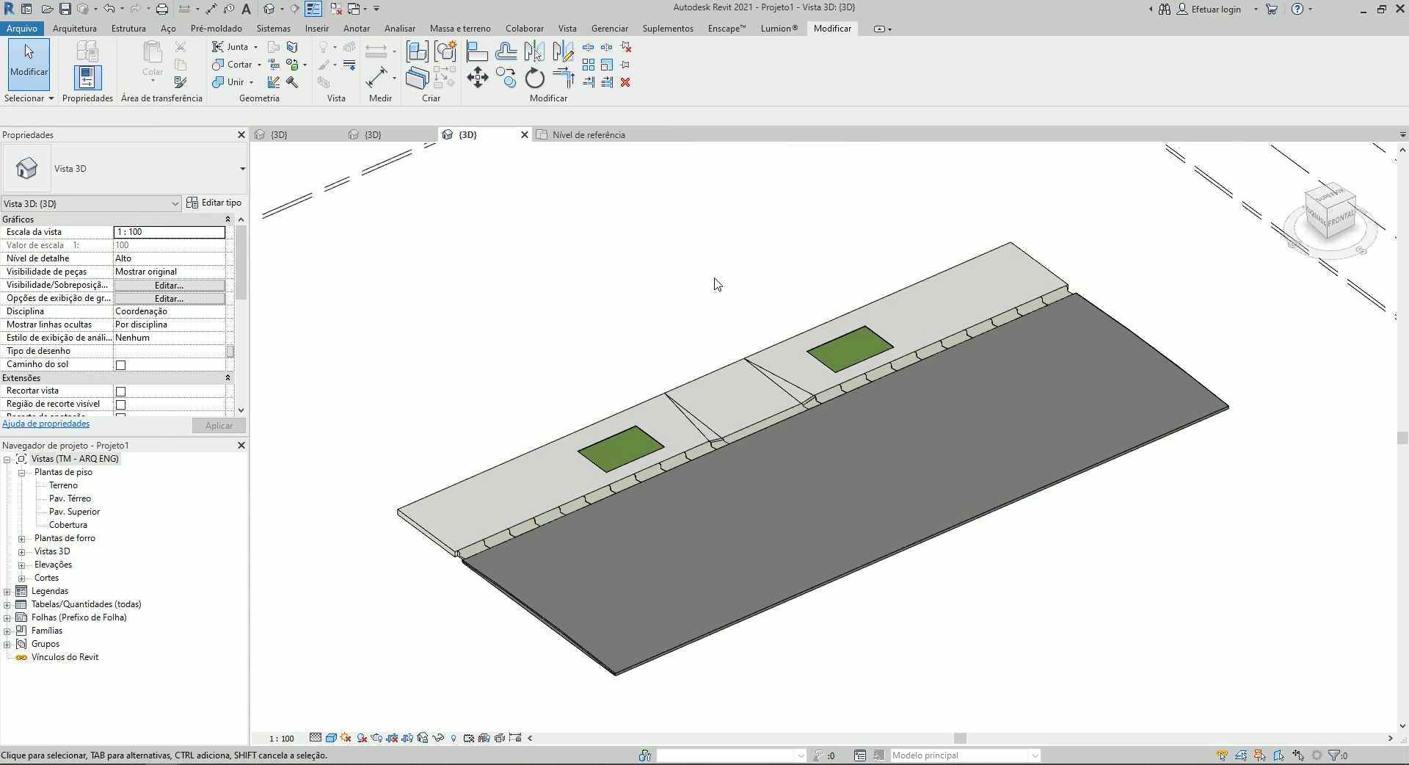
{"action": "left_click", "coordinate": [951, 293]}
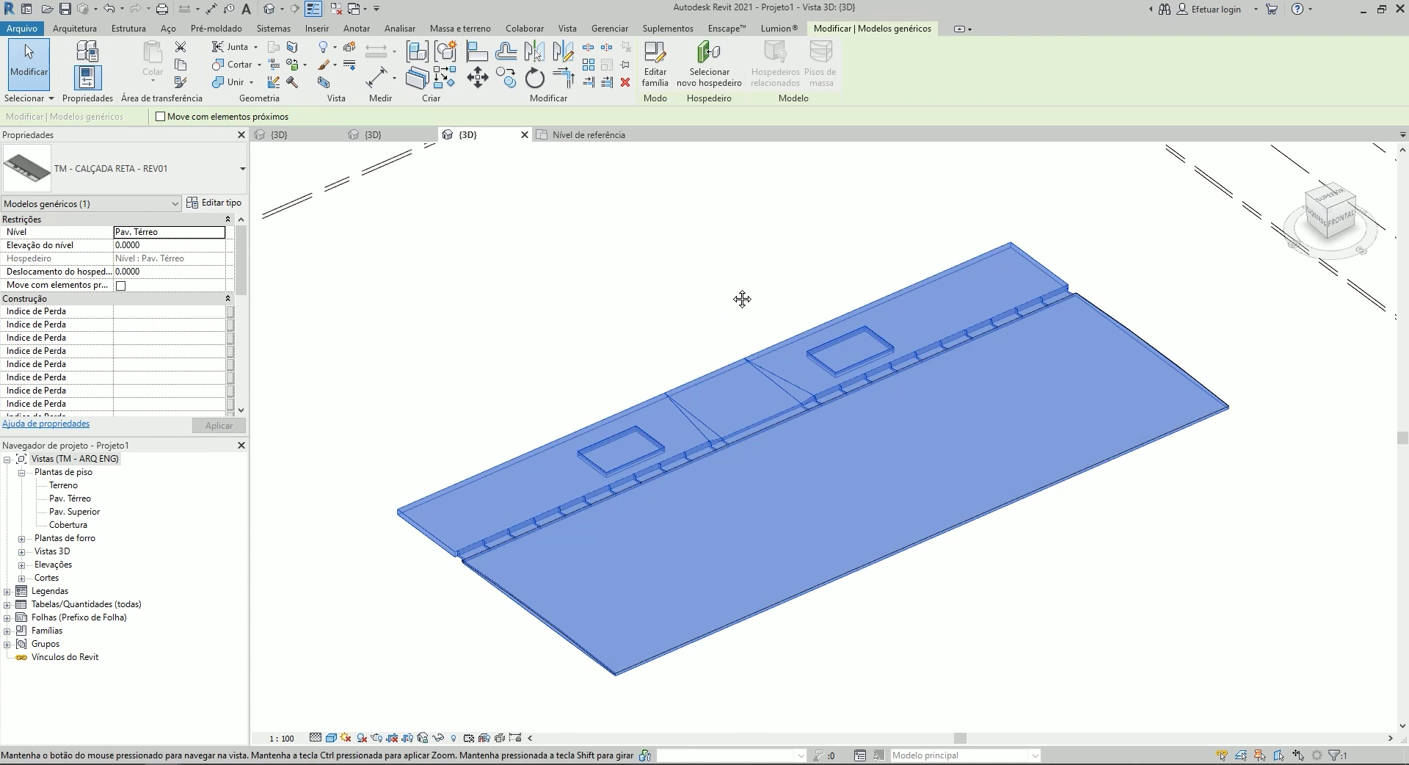
{"action": "left_click", "coordinate": [718, 279]}
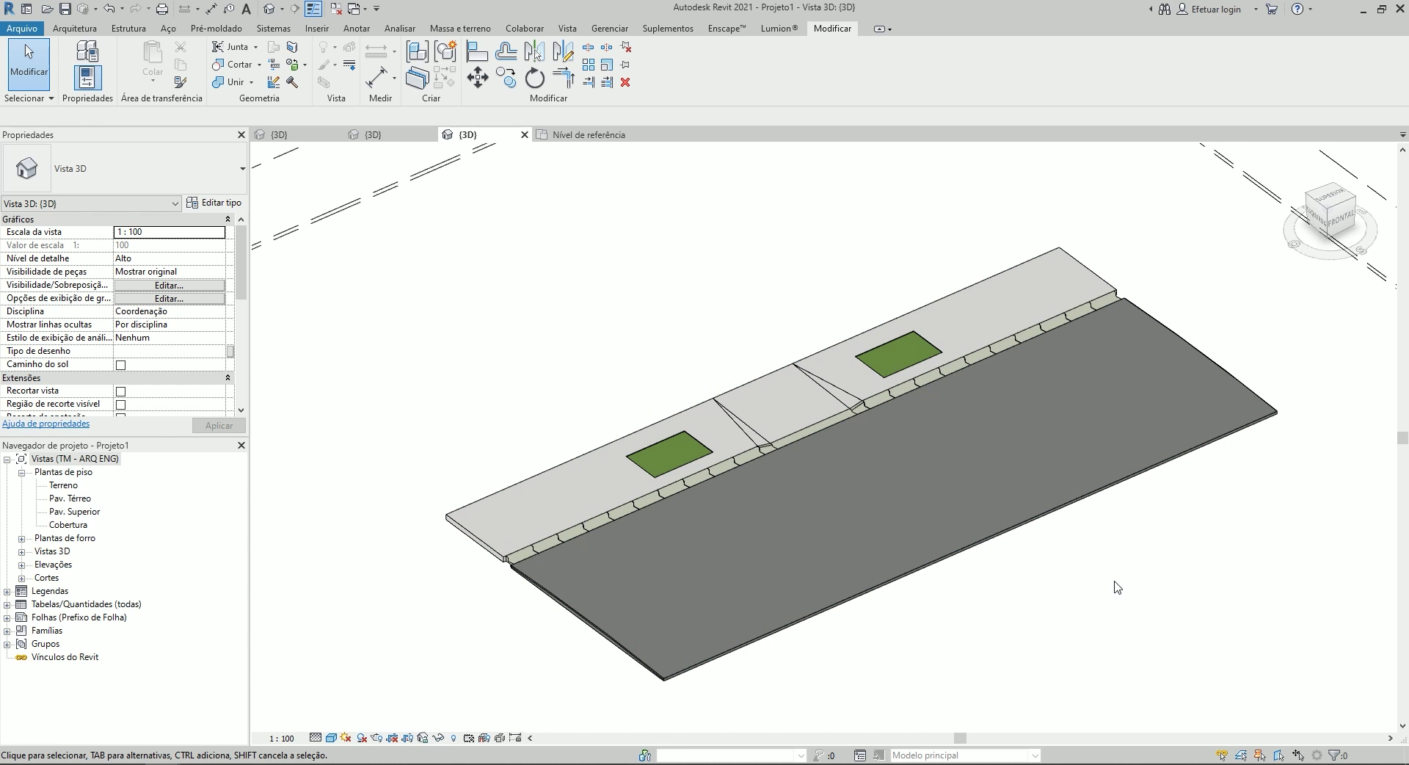
{"action": "mouse_move", "coordinate": [748, 318]}
{"action": "middle_mouse_down", "text": "shift"}
{"action": "mouse_move", "coordinate": [956, 352]}
{"action": "mouse_move", "coordinate": [1208, 555]}
{"action": "mouse_move", "coordinate": [1055, 564]}
{"action": "middle_mouse_up", "text": "shift"}
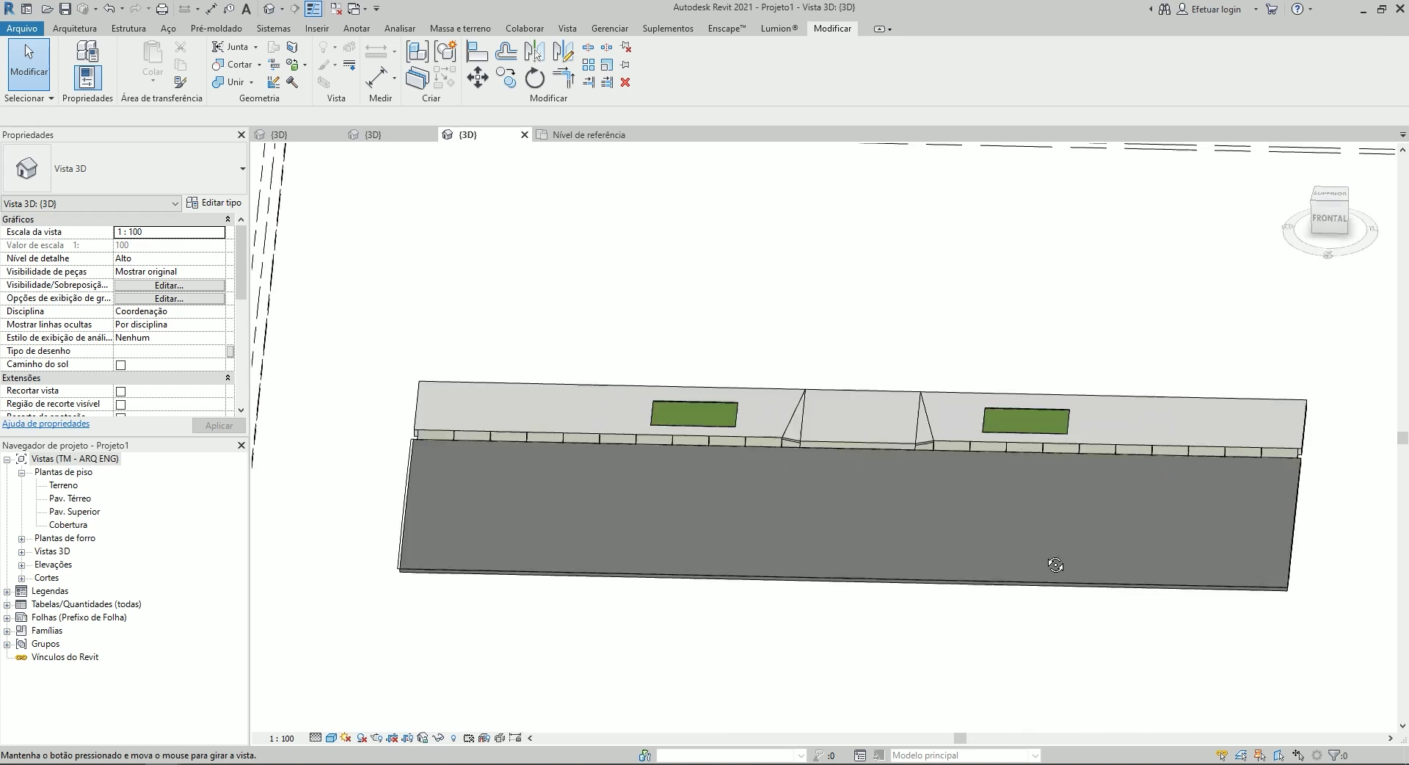
{"action": "middle_click_drag", "start_coordinate": [1055, 564], "coordinate": [1170, 623], "text": "shift"}
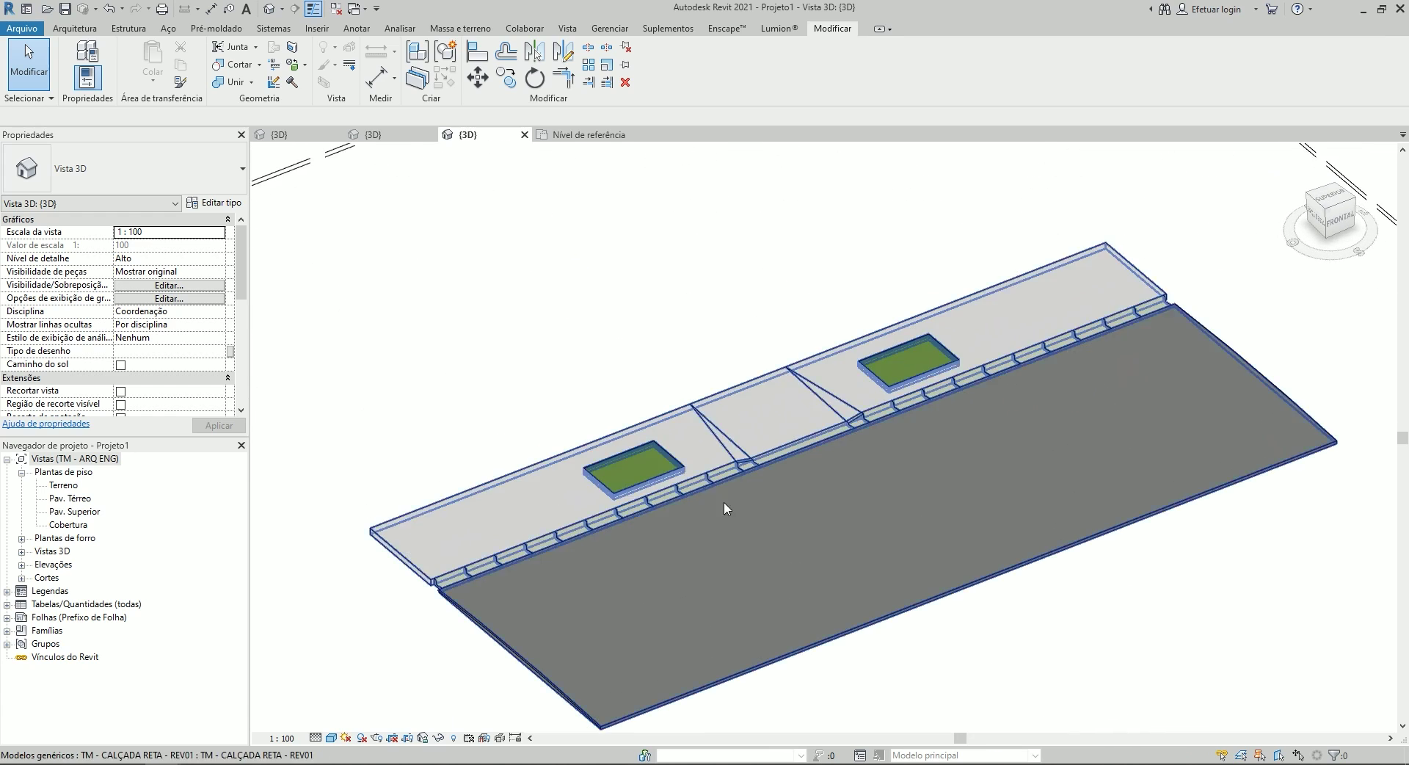
{"action": "scroll", "coordinate": [725, 507], "scroll_direction": "down", "scroll_amount": 2}
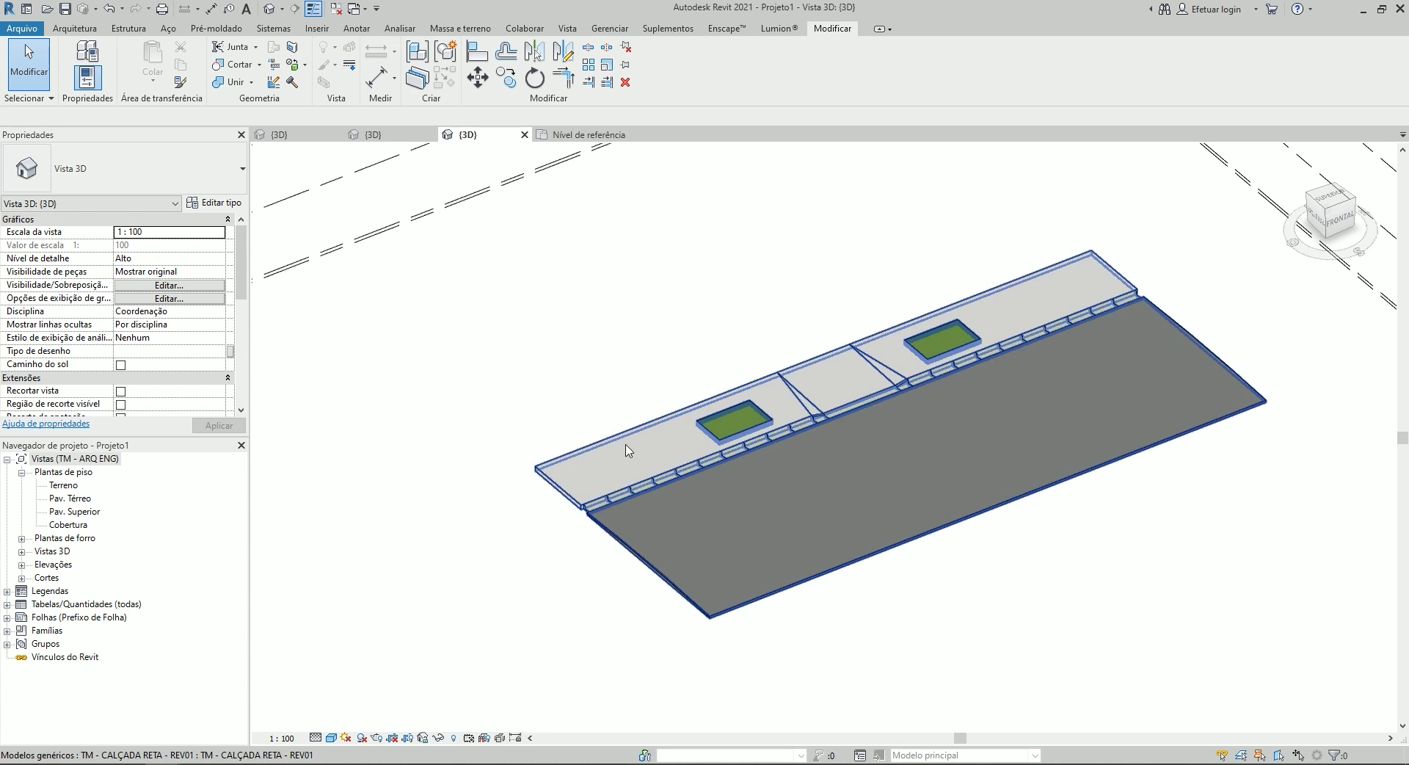
{"action": "middle_click_drag", "start_coordinate": [629, 337], "coordinate": [683, 352]}
{"action": "middle_click_drag", "start_coordinate": [890, 296], "coordinate": [565, 219], "text": "shift"}
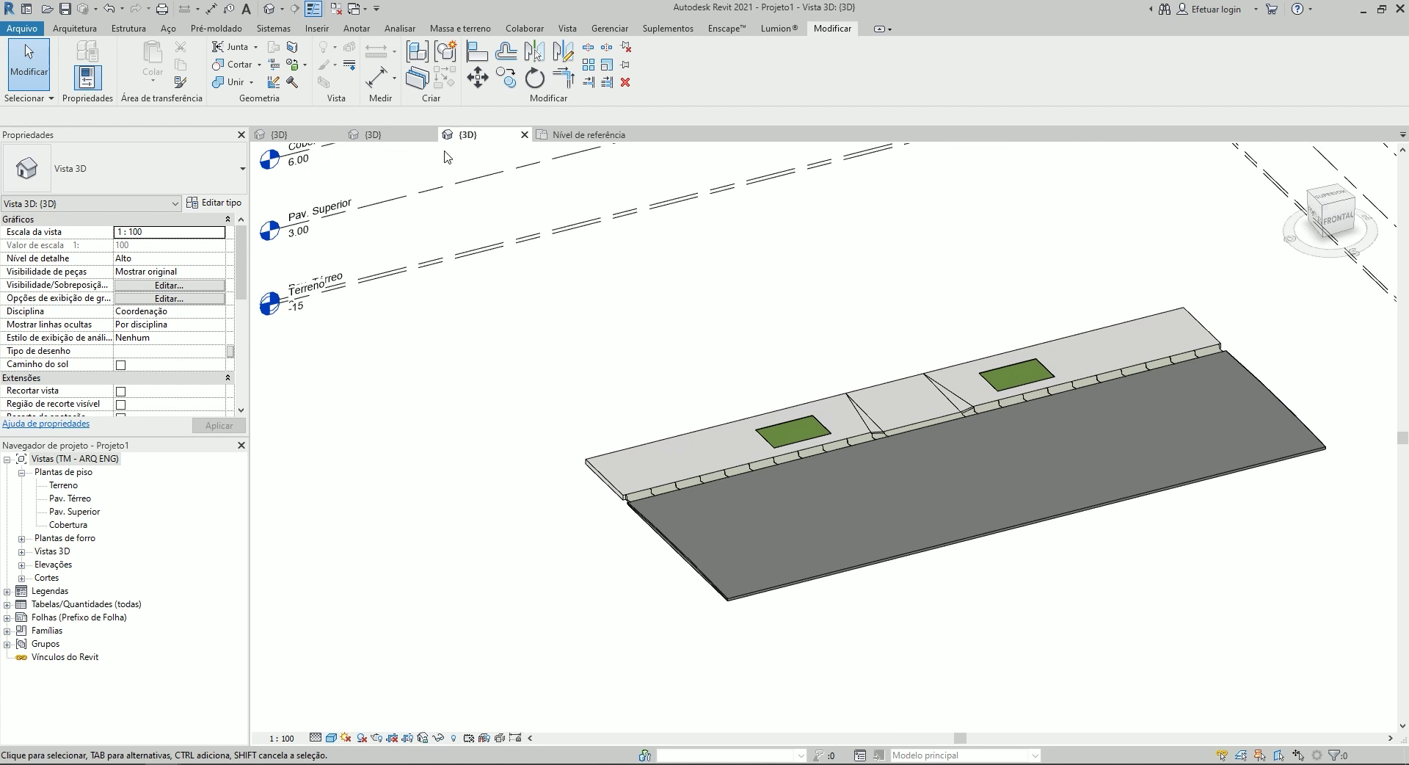
Return to the street project's 3D view and orbit to see the sidewalk from above.
{"action": "left_click", "coordinate": [303, 139]}
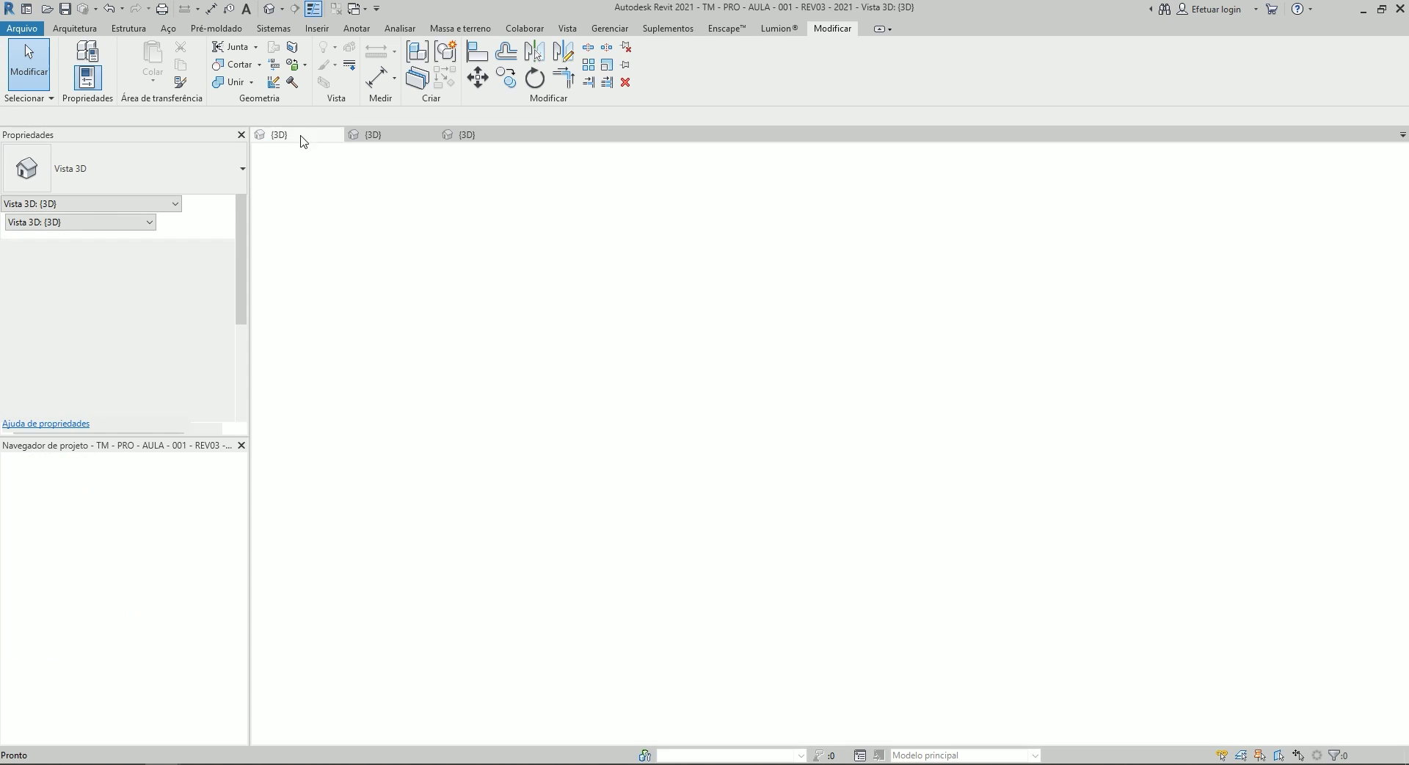
{"action": "scroll", "coordinate": [807, 462], "scroll_direction": "up", "scroll_amount": 3}
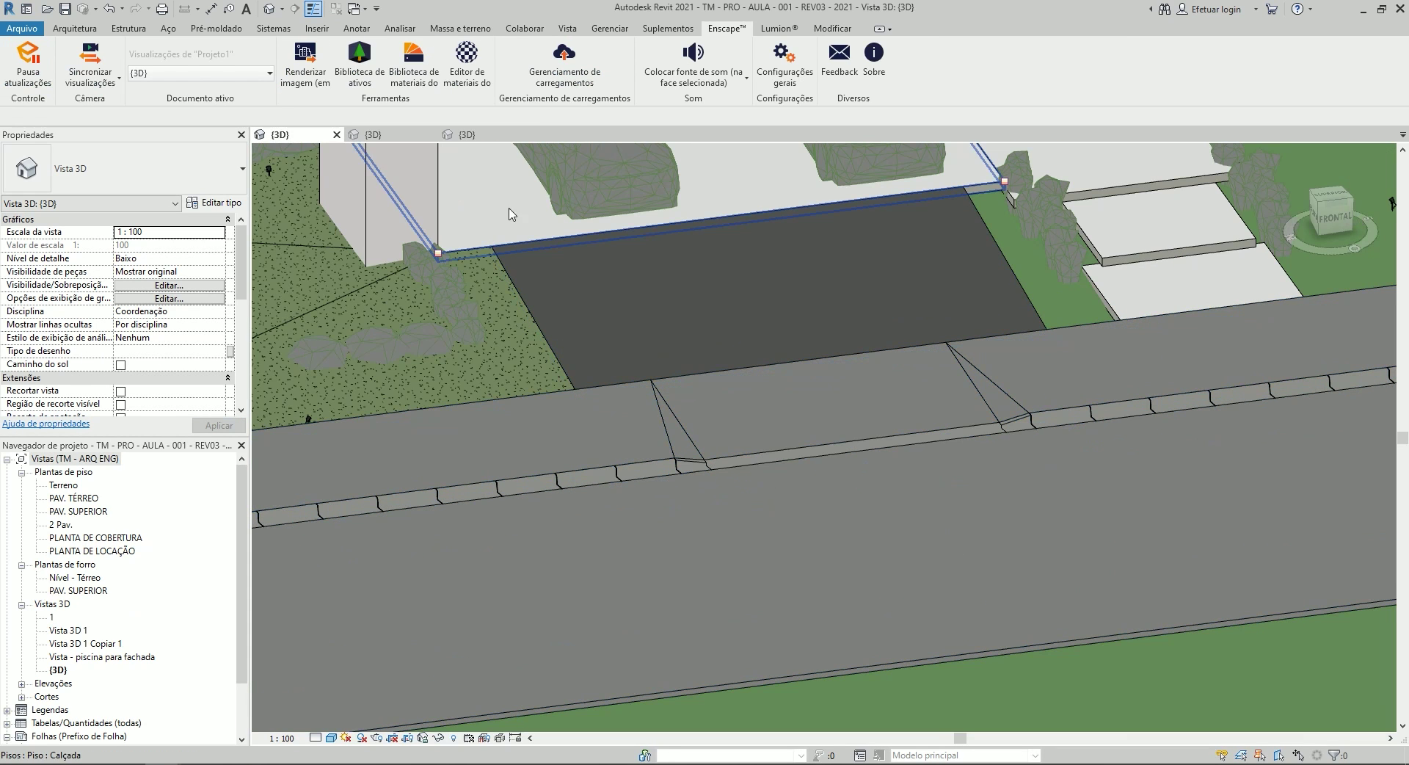
{"action": "left_click", "coordinate": [469, 135]}
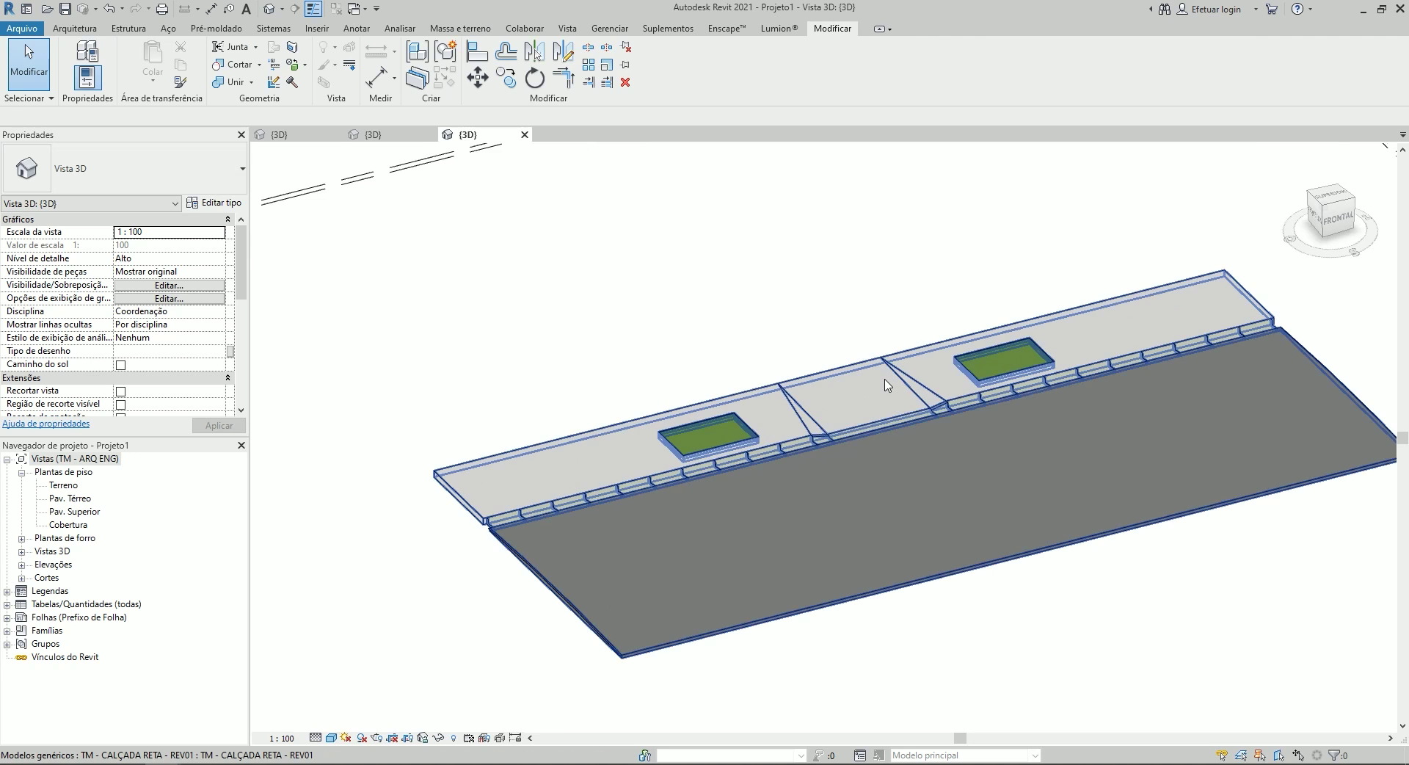
{"action": "mouse_move", "coordinate": [730, 268]}
{"action": "middle_mouse_down", "text": "shift"}
{"action": "mouse_move", "coordinate": [783, 279]}
{"action": "mouse_move", "coordinate": [793, 317]}
{"action": "middle_mouse_up", "text": "shift"}
{"action": "left_click", "coordinate": [793, 320]}
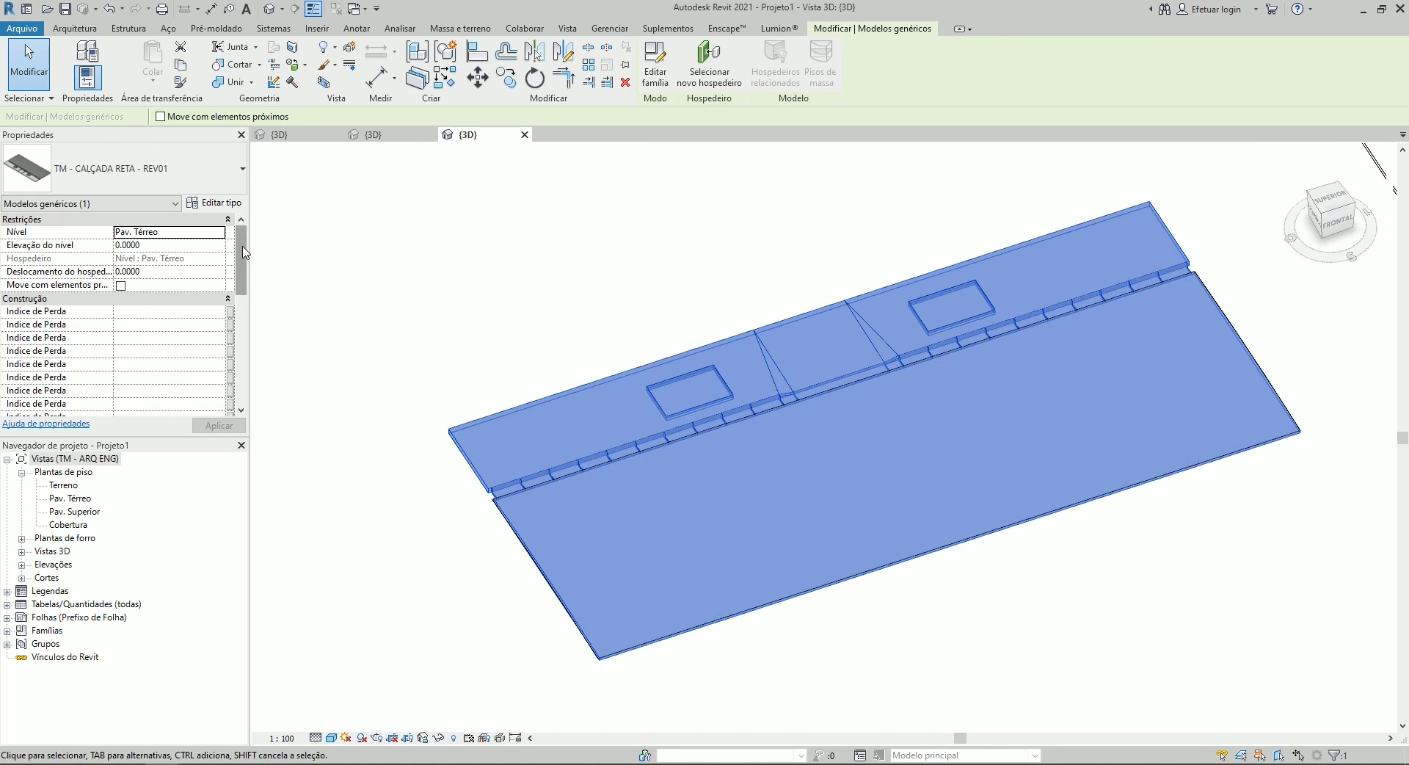
{"action": "middle_click_drag", "start_coordinate": [682, 302], "coordinate": [726, 314]}
{"action": "left_click", "coordinate": [726, 314]}
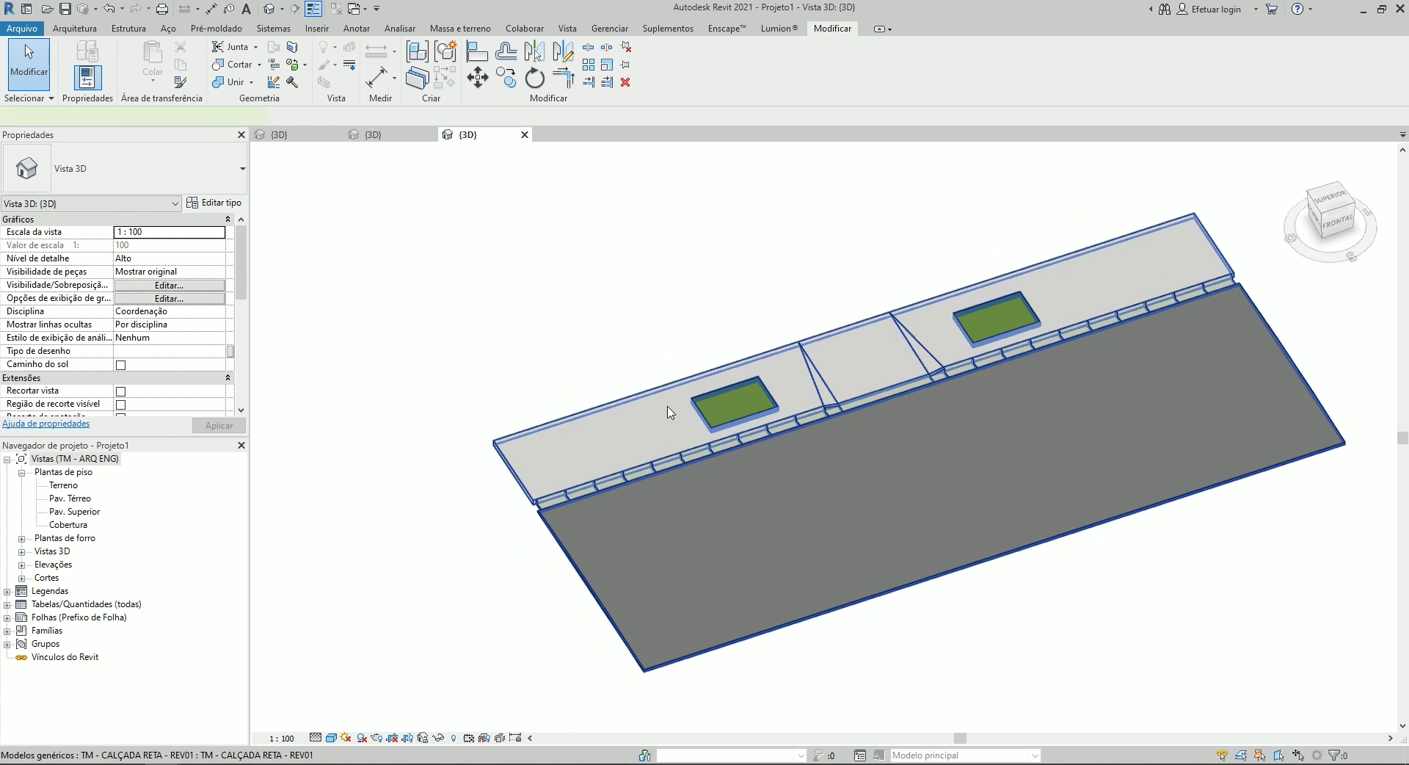
Set the sidewalk's COMPRIMENTO DA ÁREA VERDE to 1.5000 and bring Enscape back up.
{"action": "left_click", "coordinate": [666, 402]}
{"action": "scroll", "coordinate": [200, 268], "scroll_direction": "down", "scroll_amount": 3}
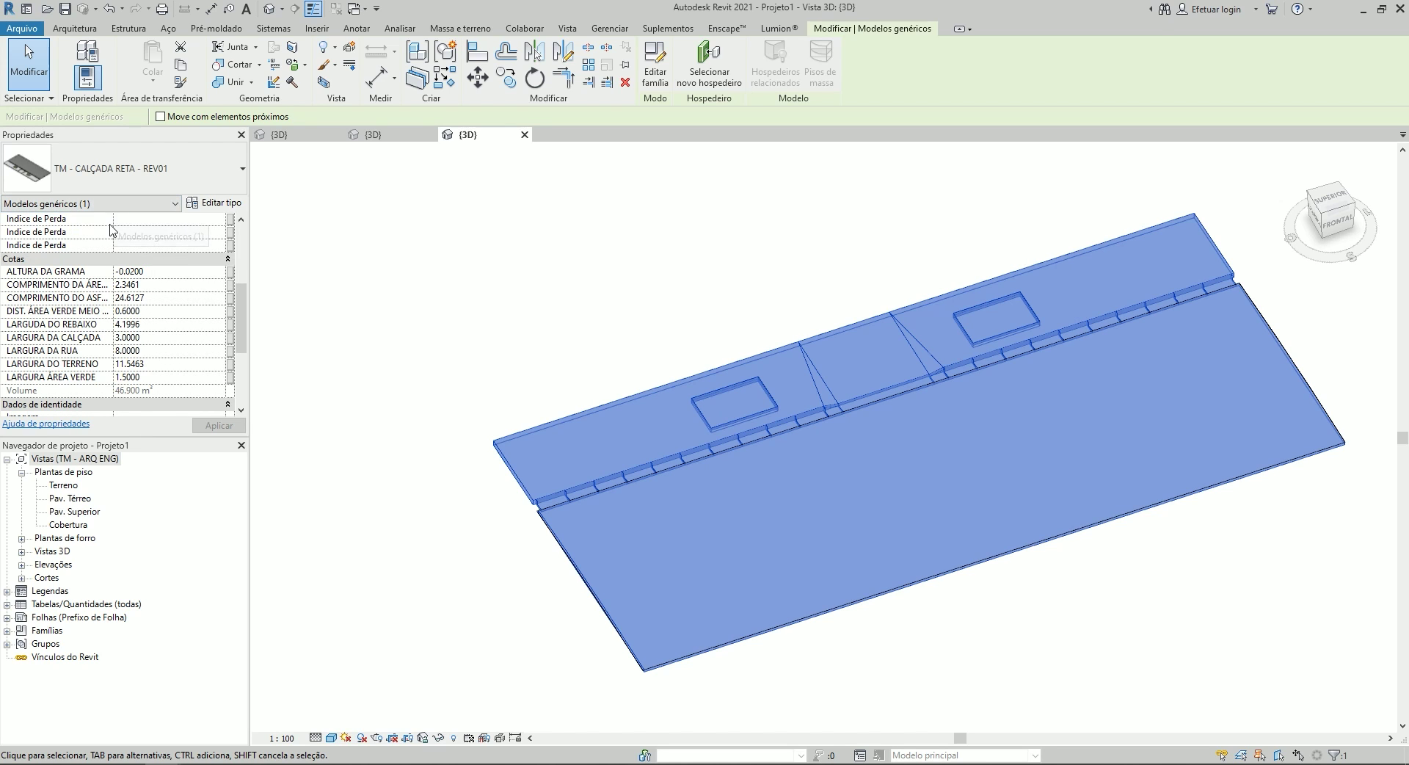
{"action": "left_click_drag", "start_coordinate": [115, 228], "coordinate": [132, 224]}
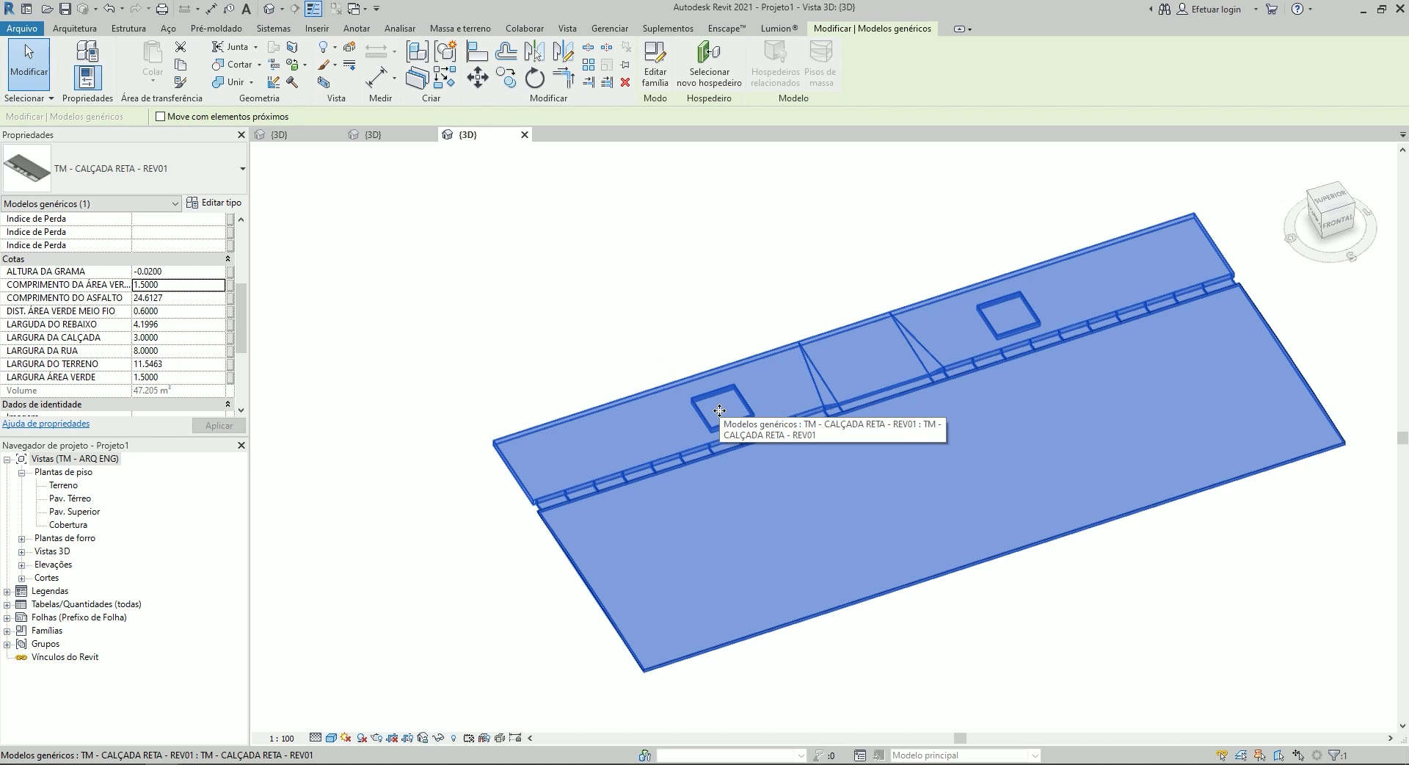
{"action": "key", "text": "alt+Tab"}
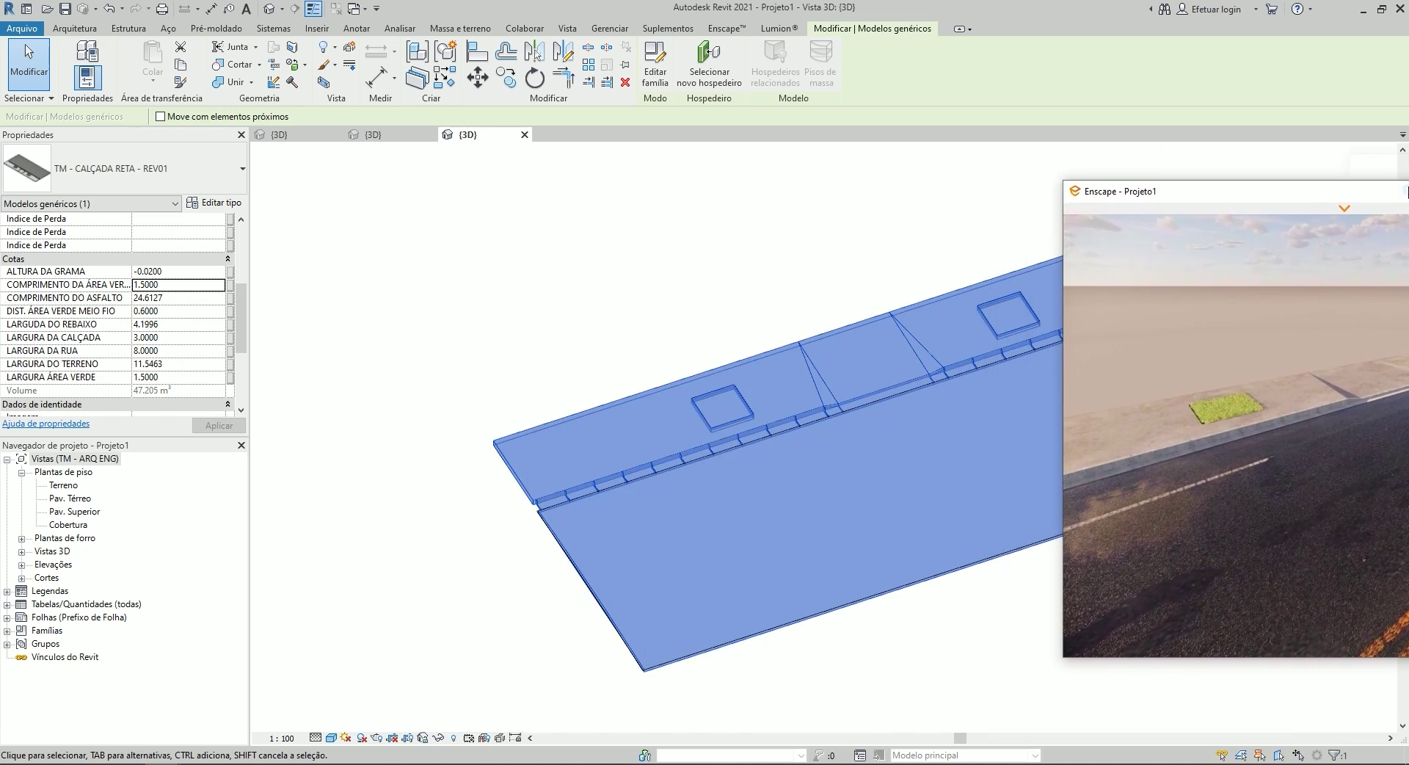
Dock Enscape on the right half of the screen and Revit on the left.
{"action": "left_click_drag", "start_coordinate": [839, 195], "coordinate": [1405, 195]}
{"action": "left_click", "coordinate": [293, 277]}
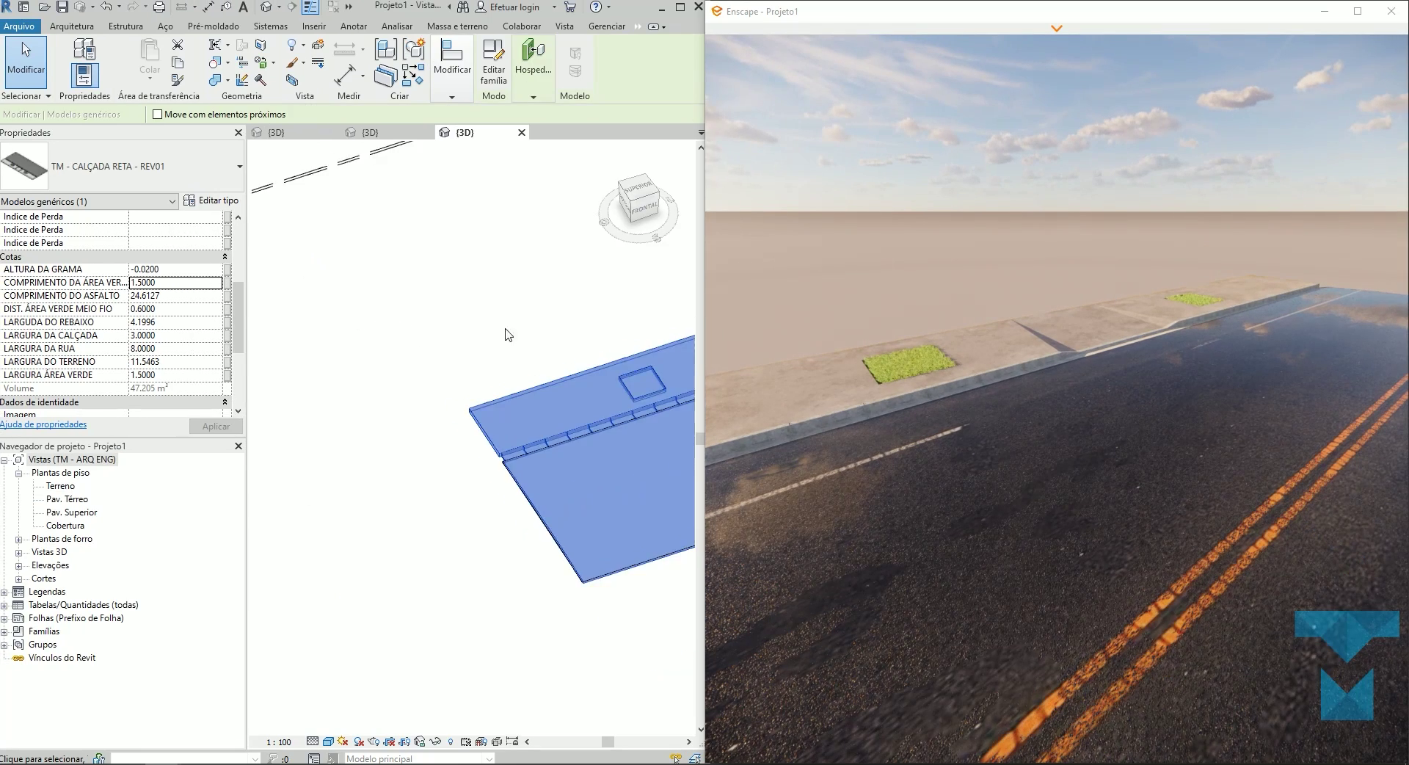
{"action": "mouse_move", "coordinate": [503, 330]}
{"action": "middle_mouse_down", "text": "shift"}
{"action": "mouse_move", "coordinate": [388, 296]}
{"action": "mouse_move", "coordinate": [403, 317]}
{"action": "middle_mouse_up", "text": "shift"}
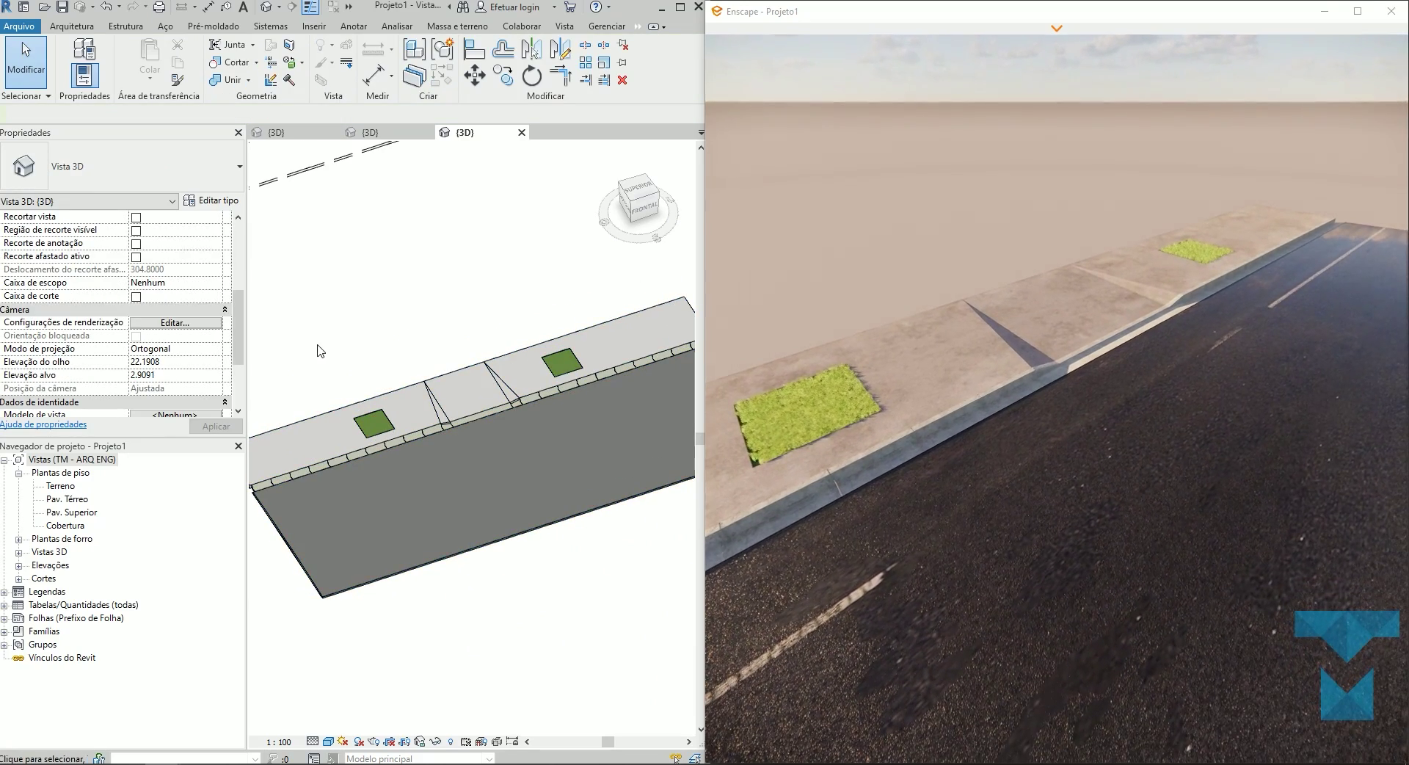
{"action": "scroll", "coordinate": [402, 410], "scroll_direction": "up", "scroll_amount": 2}
Set DIST. ÁREA VERDE MEIO FIO to 0.6000 and COMPRIMENTO DA ÁREA VERDE to 2.0000.
{"action": "left_click", "coordinate": [403, 410]}
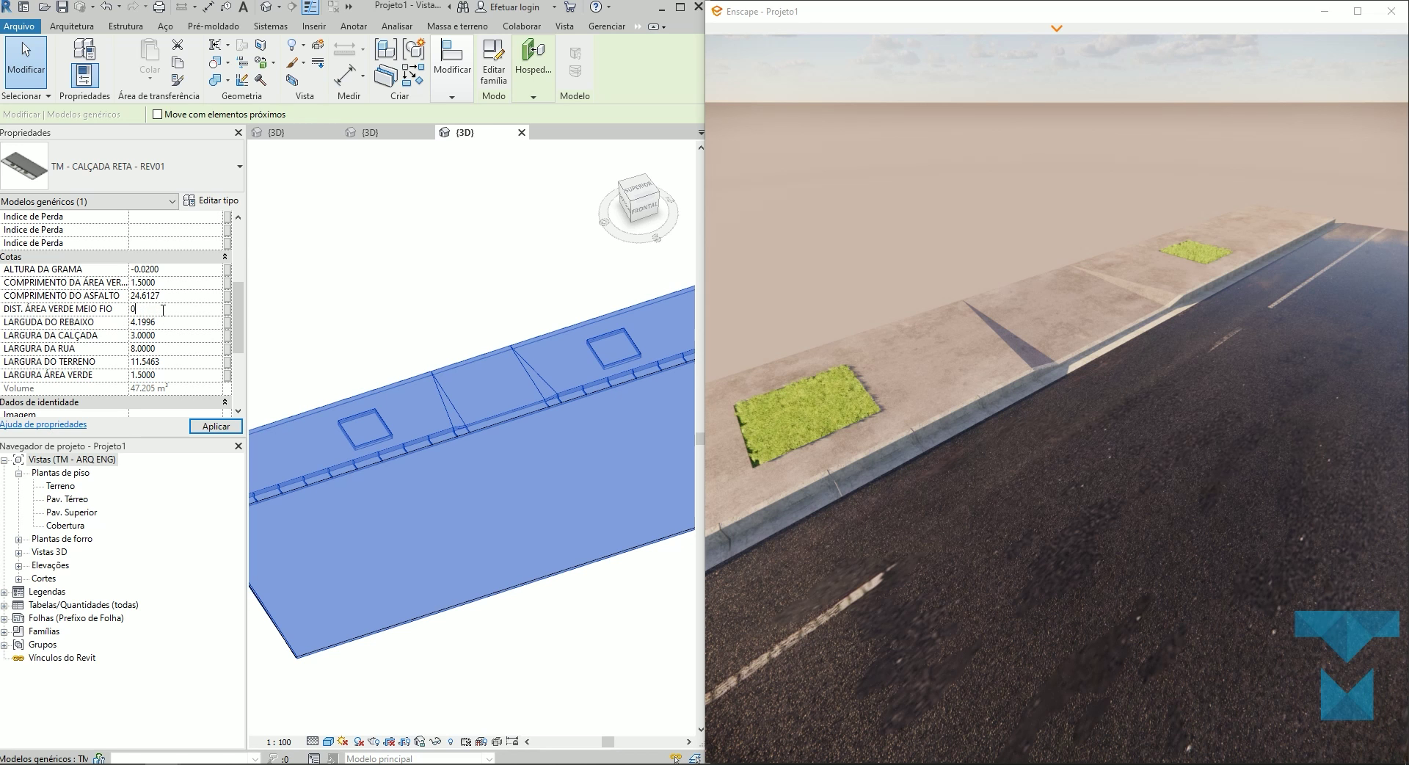
{"action": "left_click", "coordinate": [497, 258]}
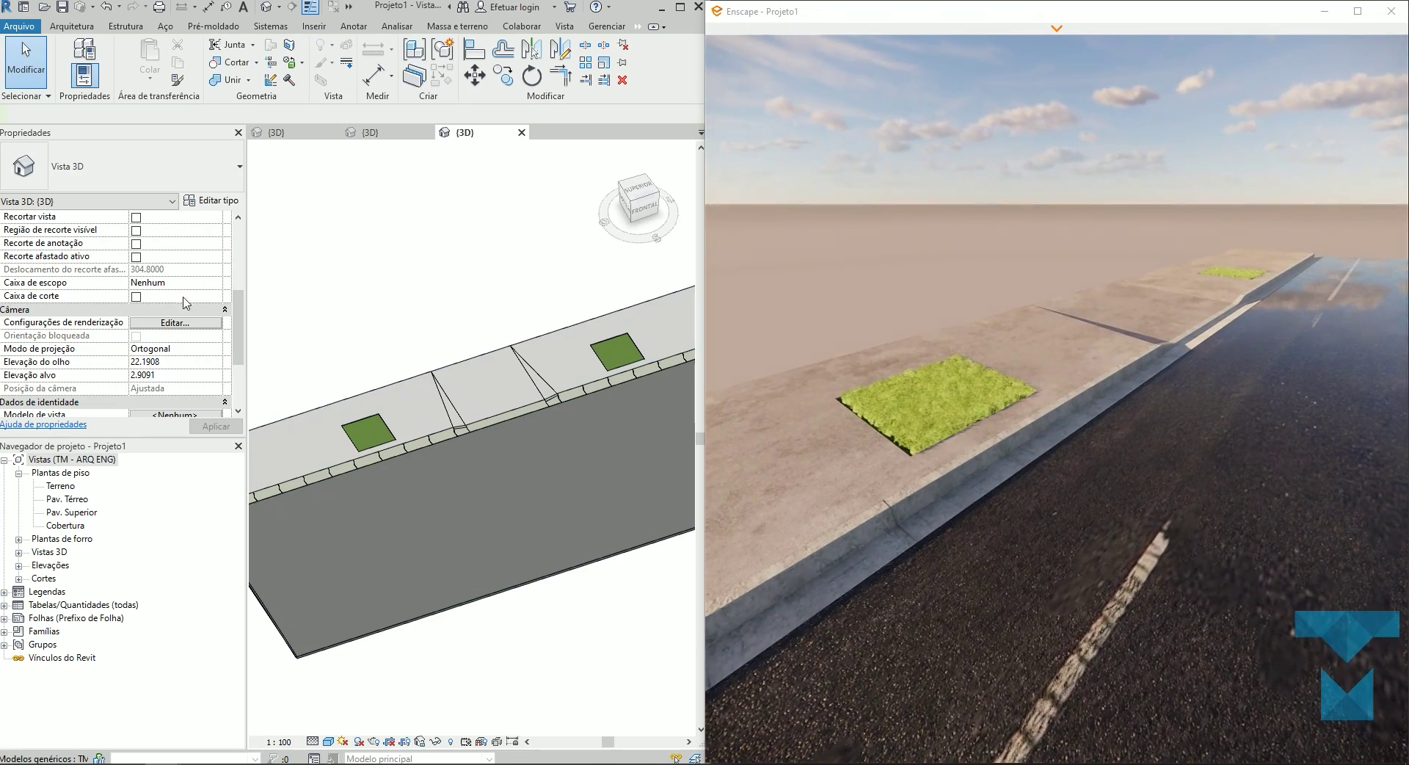
{"action": "left_click", "coordinate": [440, 470]}
{"action": "scroll", "coordinate": [136, 337], "scroll_direction": "down", "scroll_amount": 3}
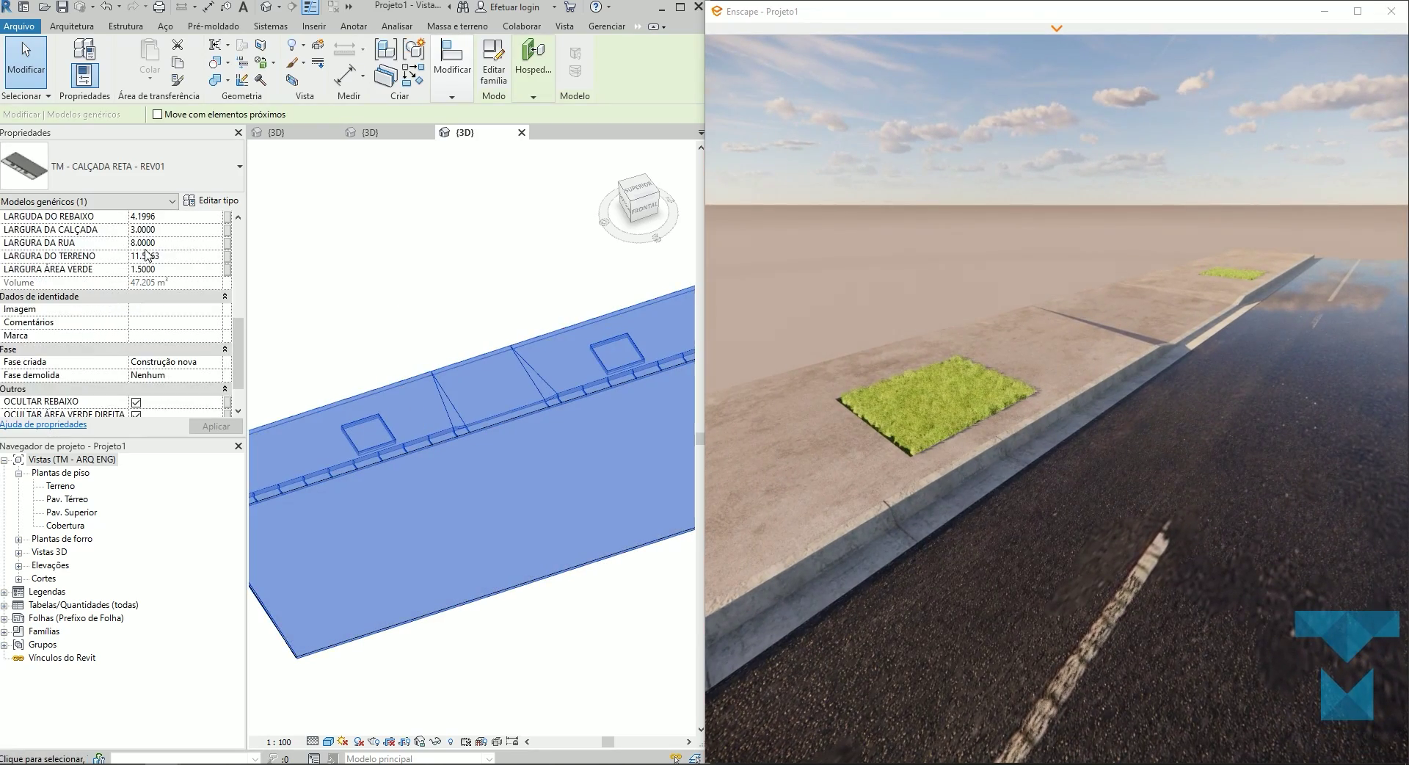
{"action": "scroll", "coordinate": [146, 264], "scroll_direction": "up", "scroll_amount": 2}
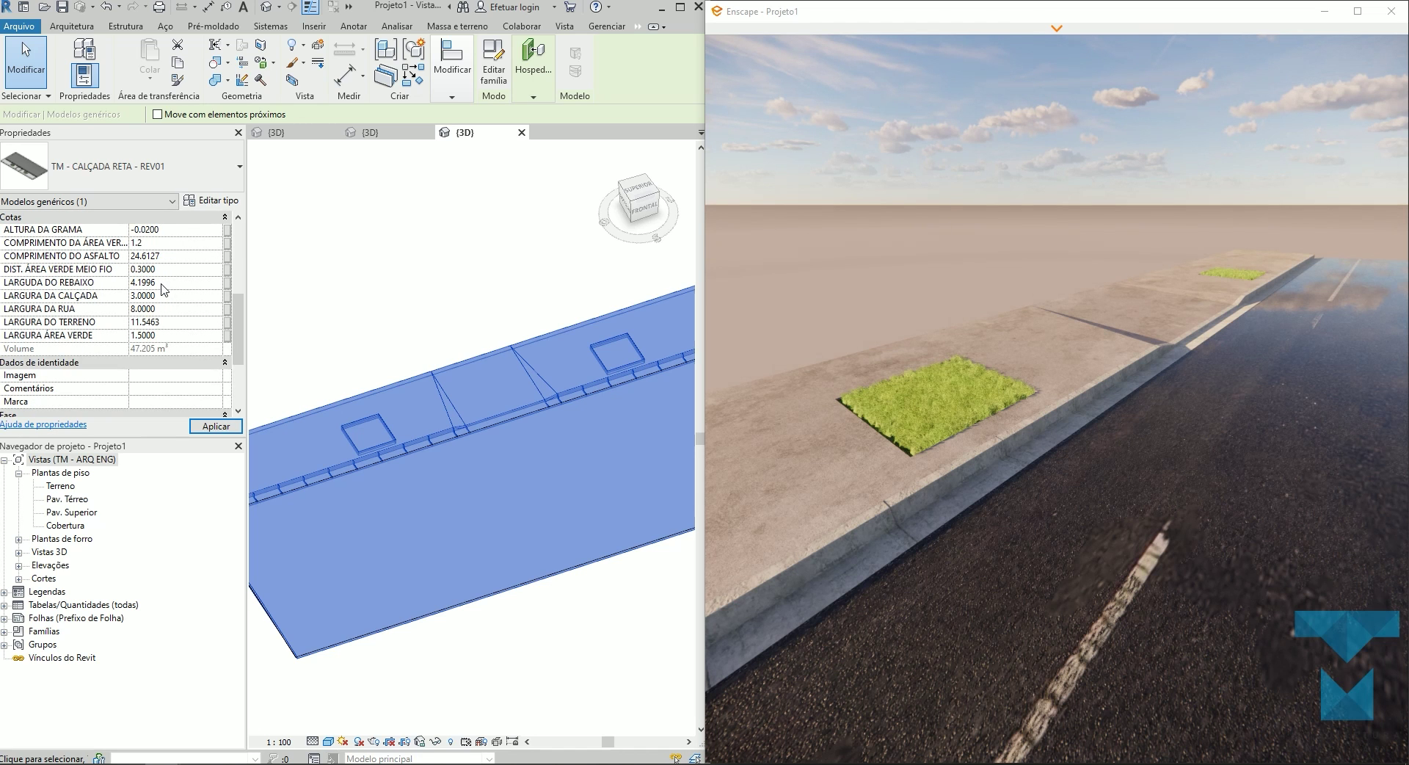
{"action": "key", "text": "Return"}
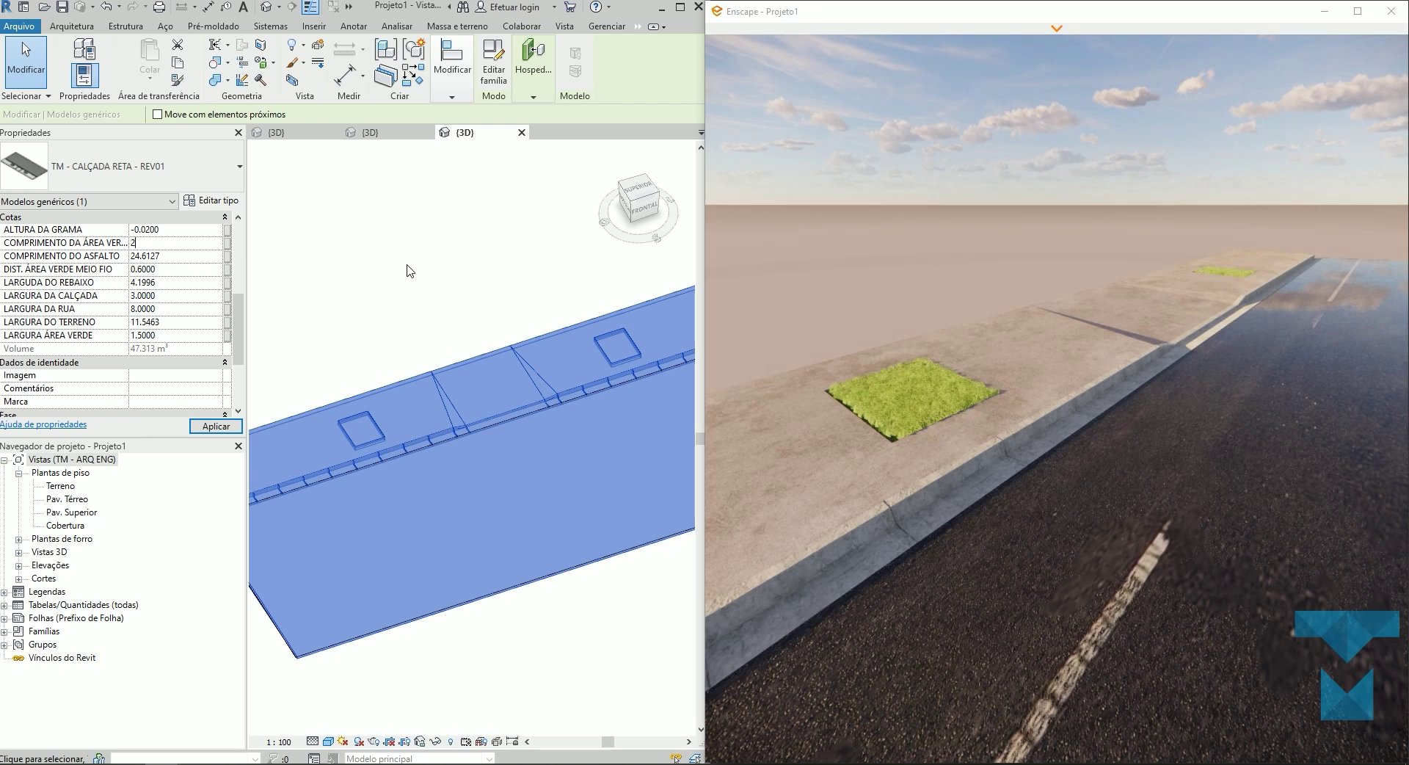
{"action": "key", "text": "Return"}
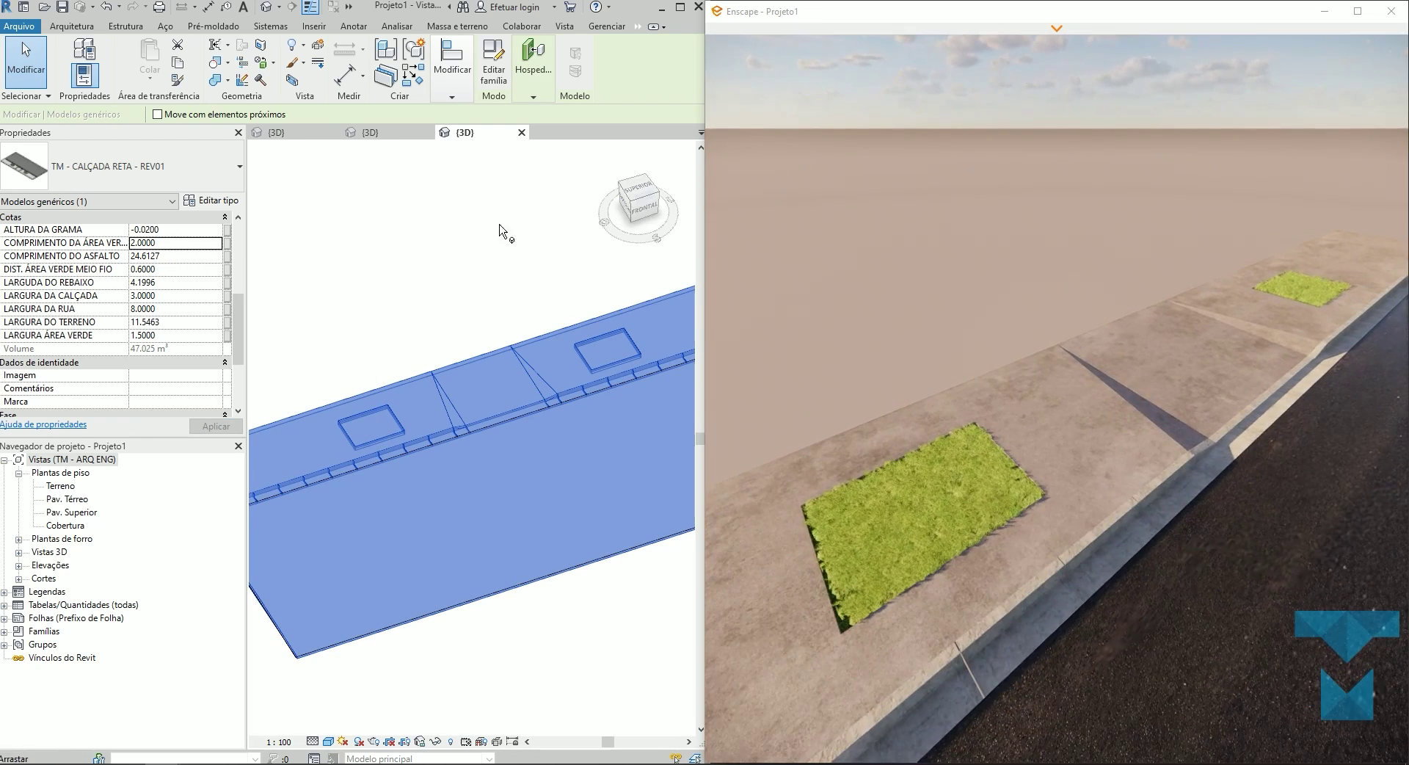
{"action": "left_click", "coordinate": [452, 311]}
{"action": "left_click", "coordinate": [448, 382]}
{"action": "scroll", "coordinate": [152, 323], "scroll_direction": "down", "scroll_amount": 5}
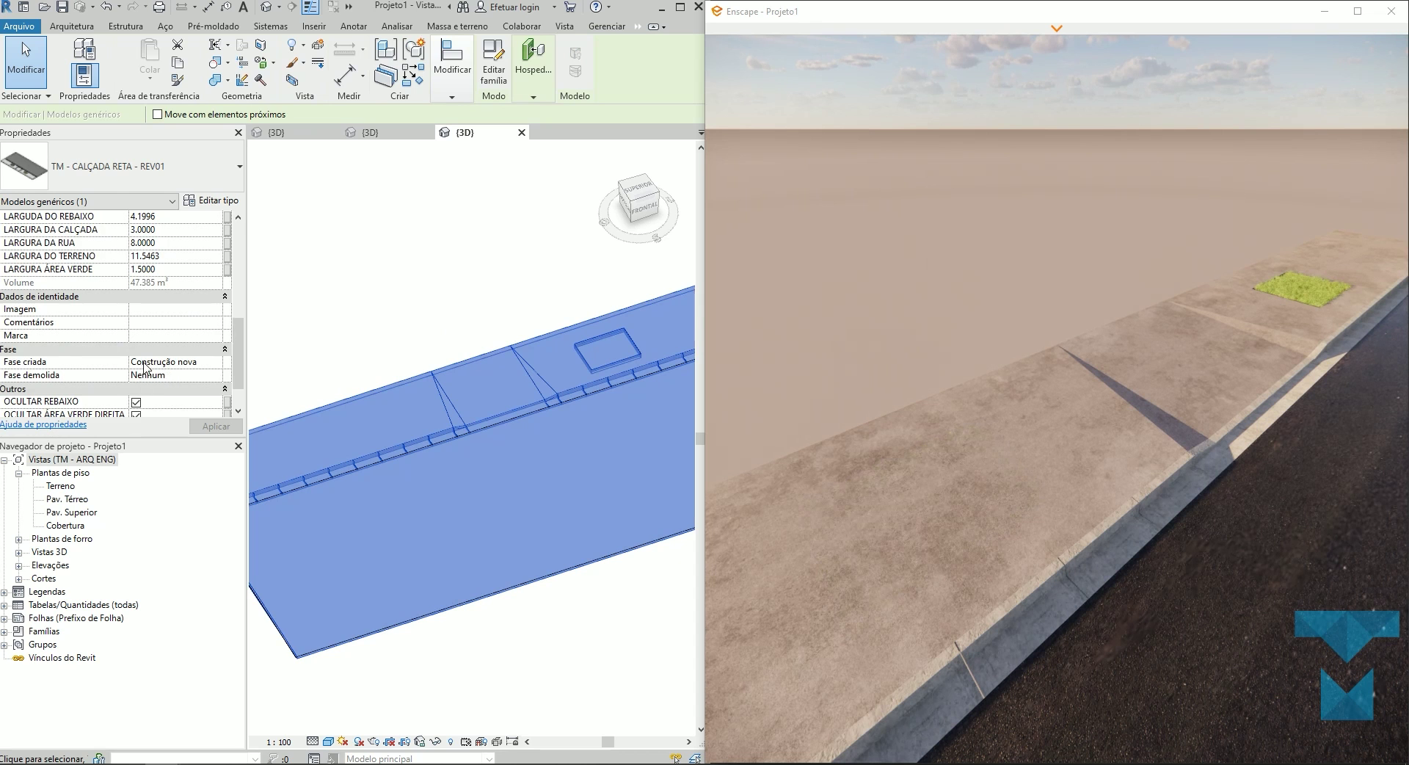
Toggle the left and right OCULTAR ÁREA VERDE checkboxes for the green areas.
{"action": "scroll", "coordinate": [147, 367], "scroll_direction": "down", "scroll_amount": 2}
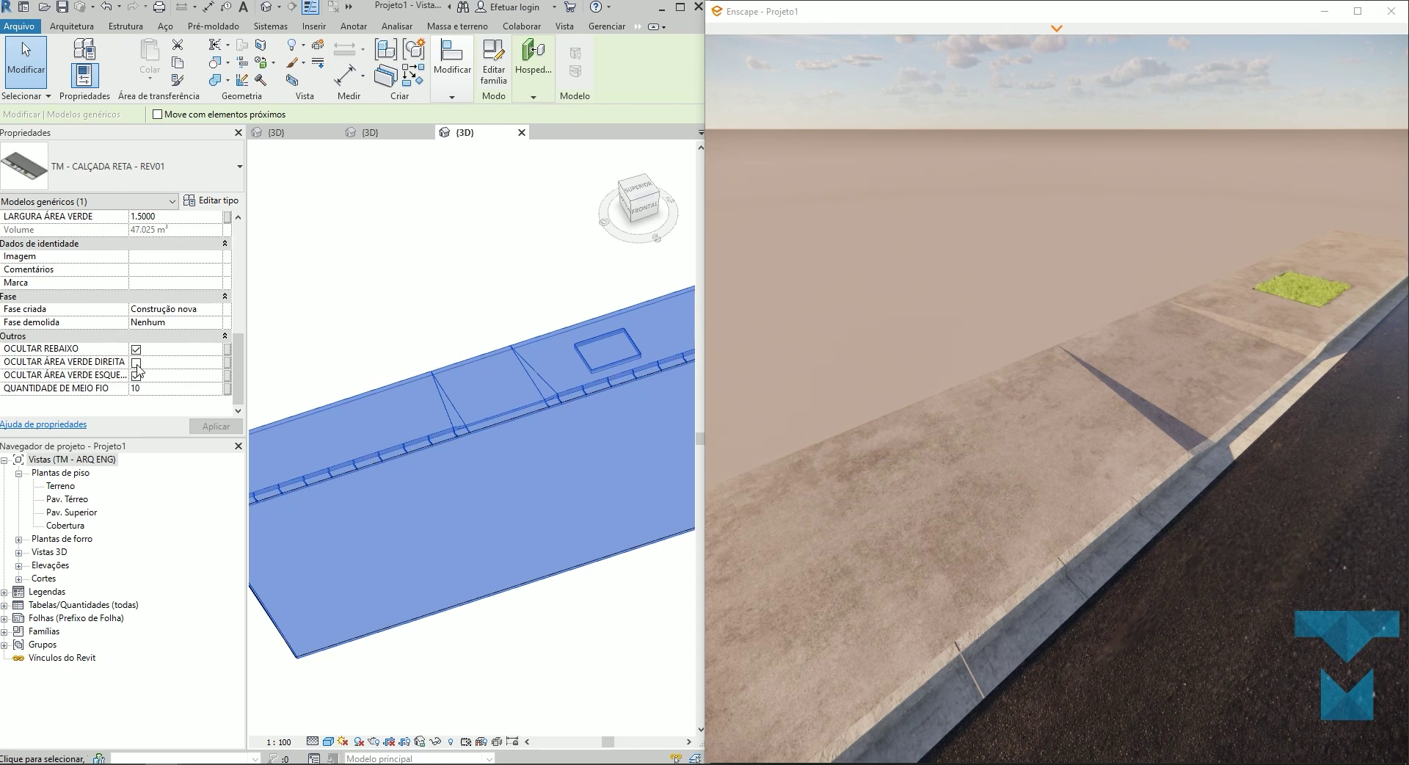
{"action": "left_click", "coordinate": [137, 372]}
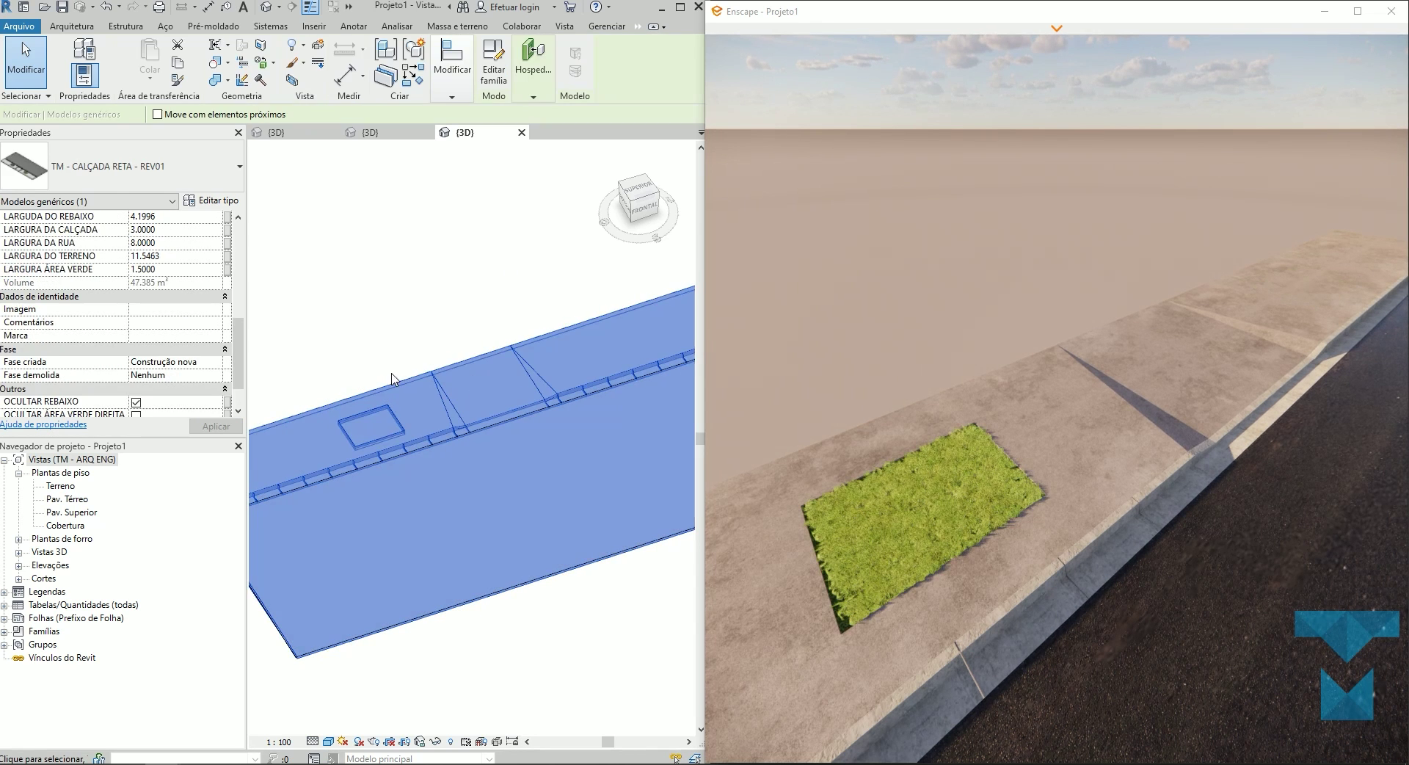
{"action": "scroll", "coordinate": [139, 388], "scroll_direction": "down", "scroll_amount": 2}
{"action": "left_click", "coordinate": [137, 364]}
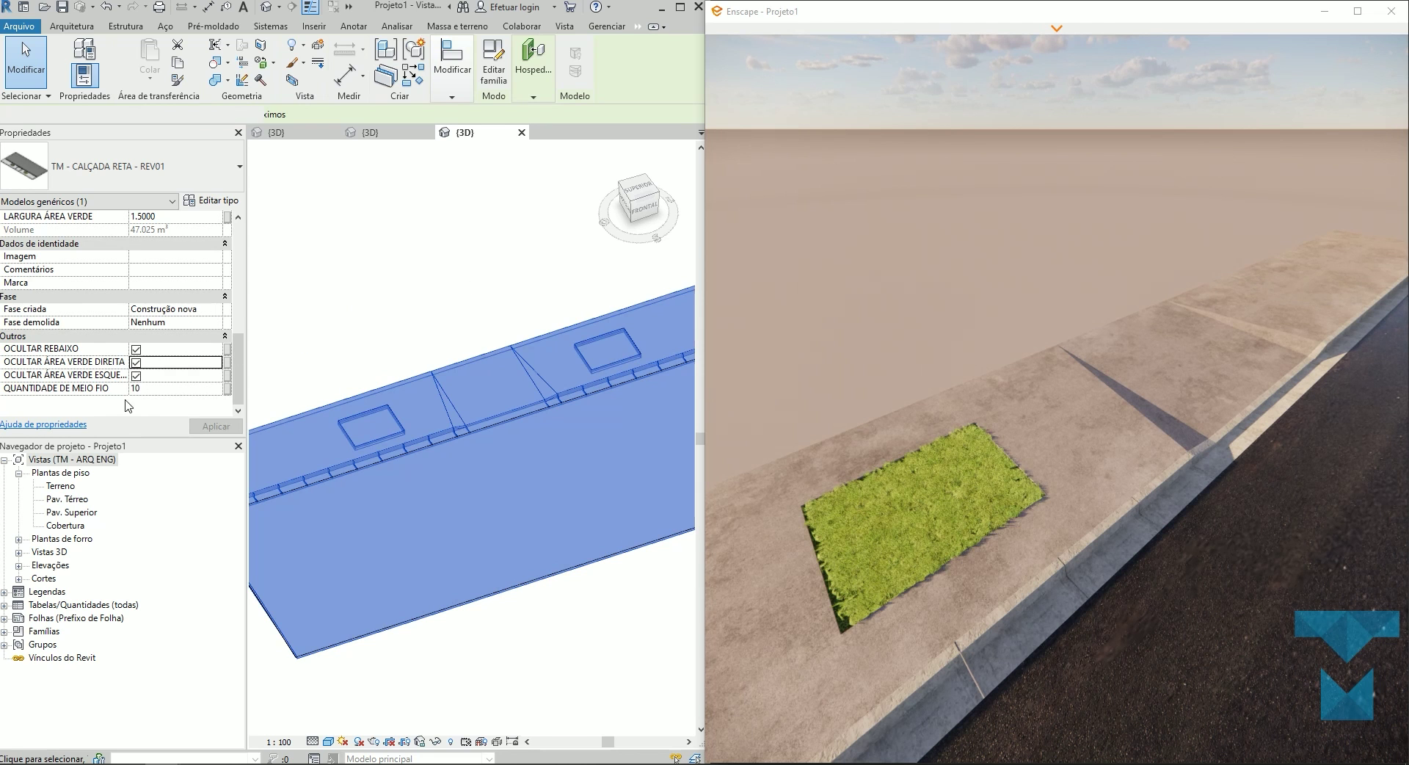
{"action": "left_click", "coordinate": [369, 279]}
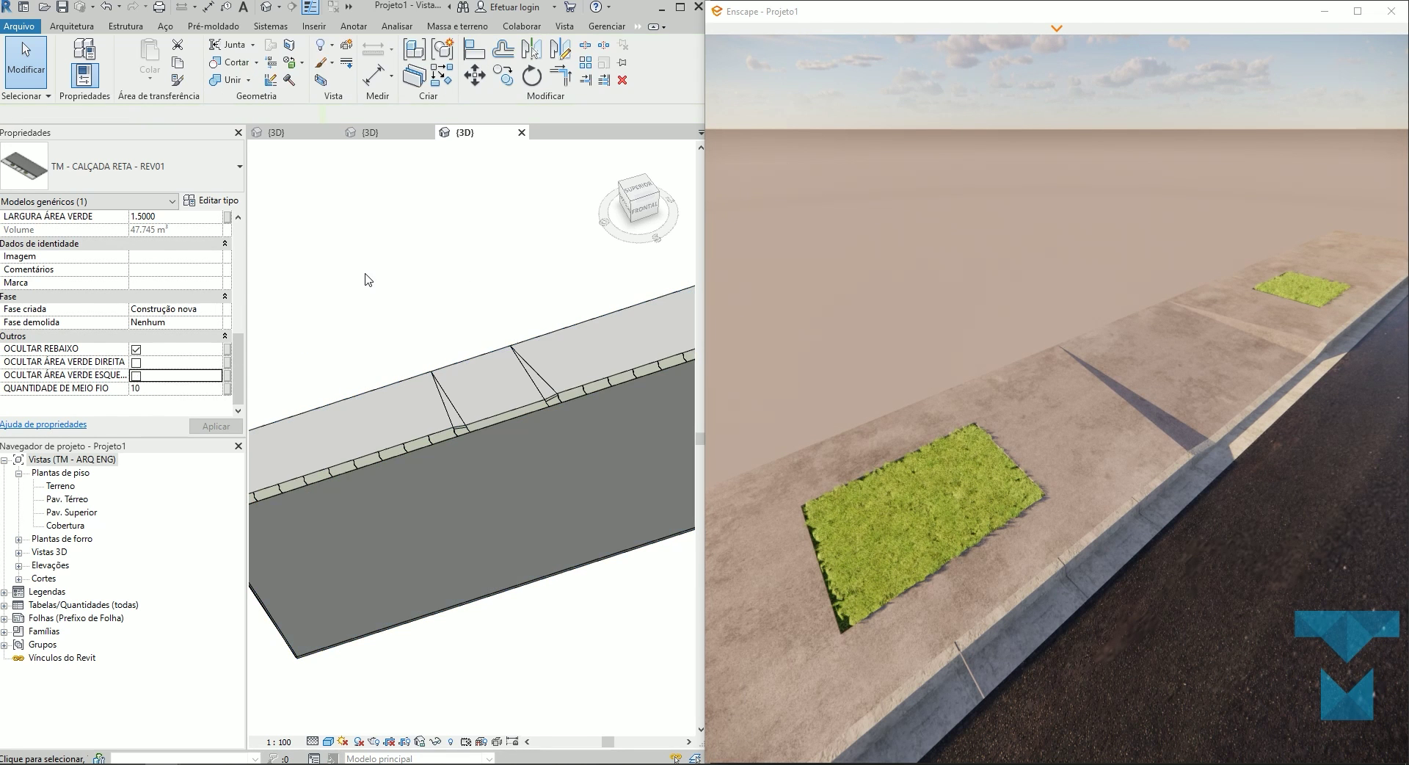
Toggle OCULTAR REBAIXO off and back on, leaving the curb ramp shown.
{"action": "left_click", "coordinate": [402, 393]}
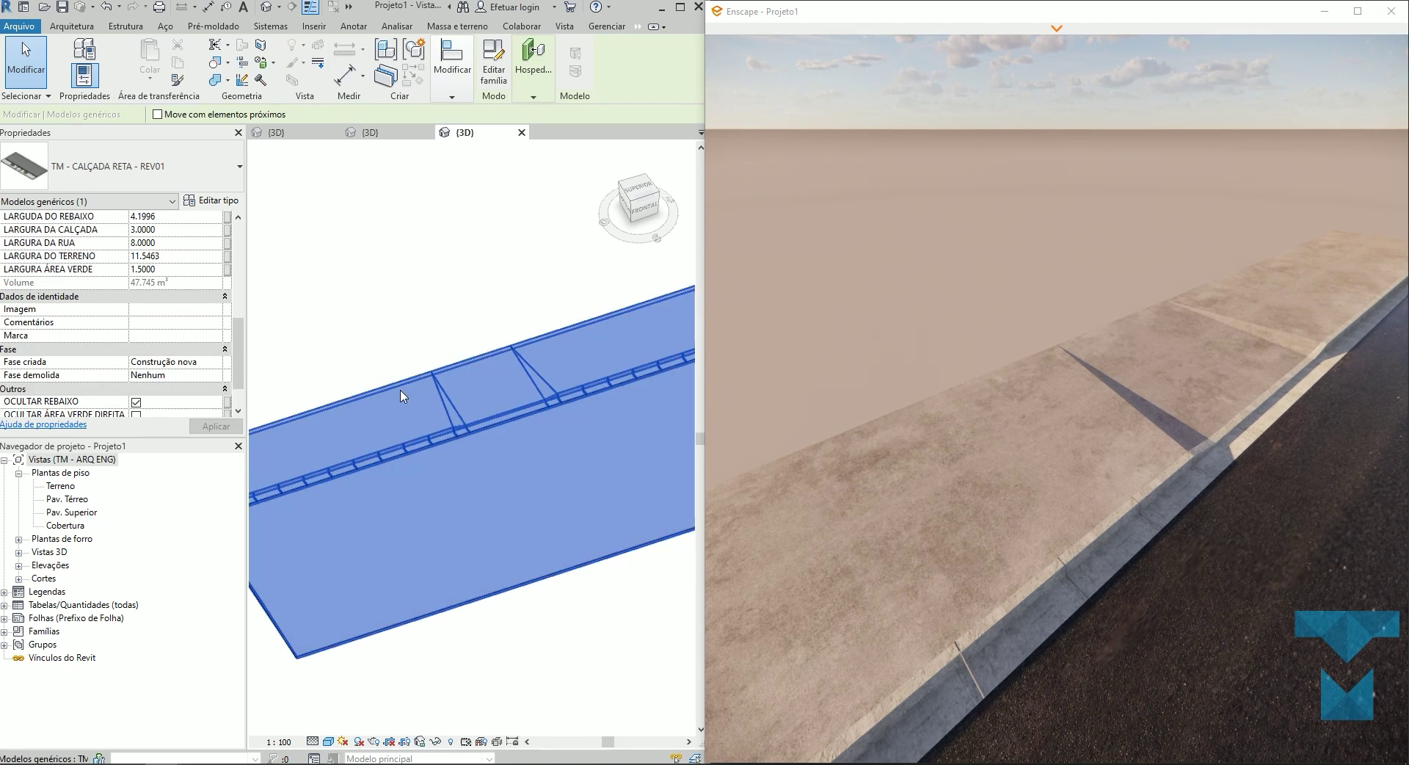
{"action": "scroll", "coordinate": [137, 363], "scroll_direction": "down", "scroll_amount": 2}
{"action": "left_click", "coordinate": [135, 350]}
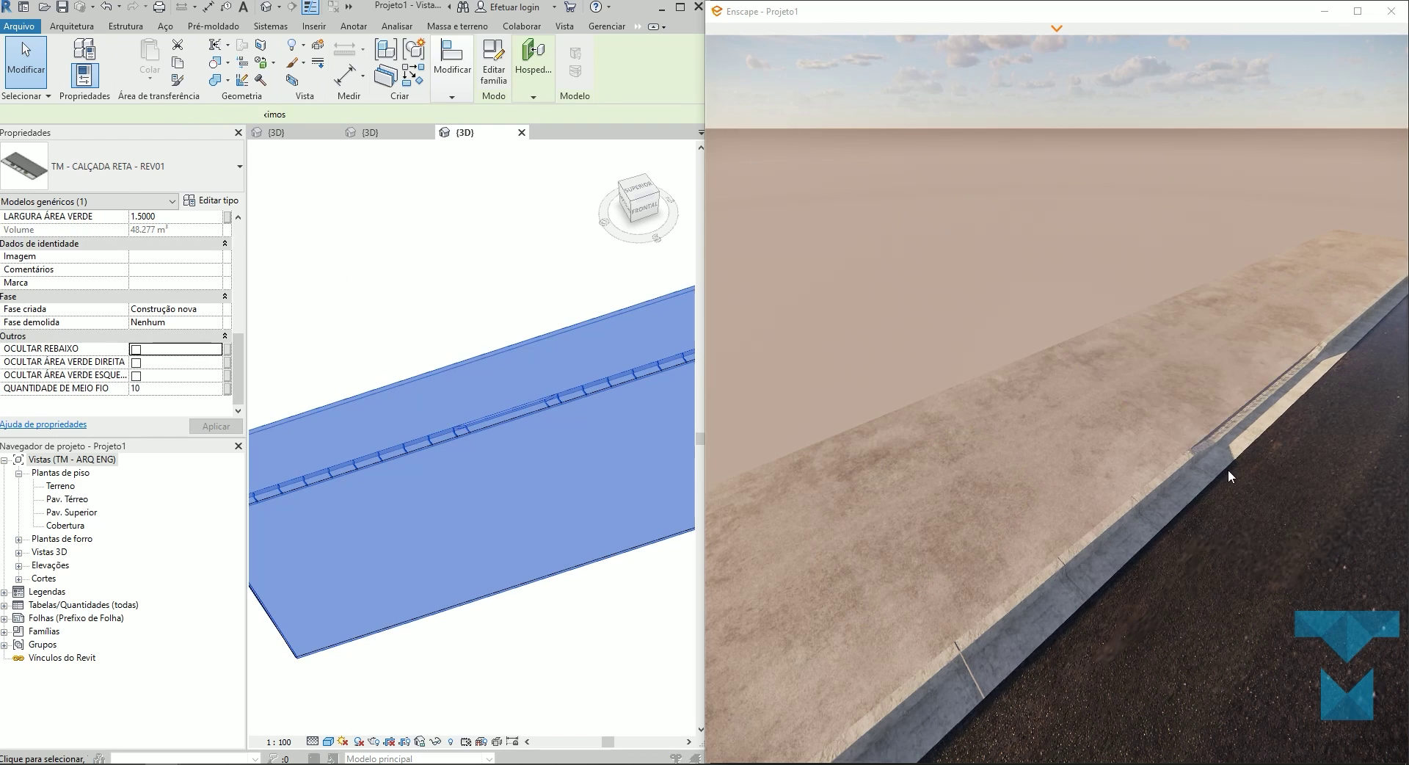
{"action": "left_click_drag", "start_coordinate": [1227, 469], "coordinate": [1244, 440]}
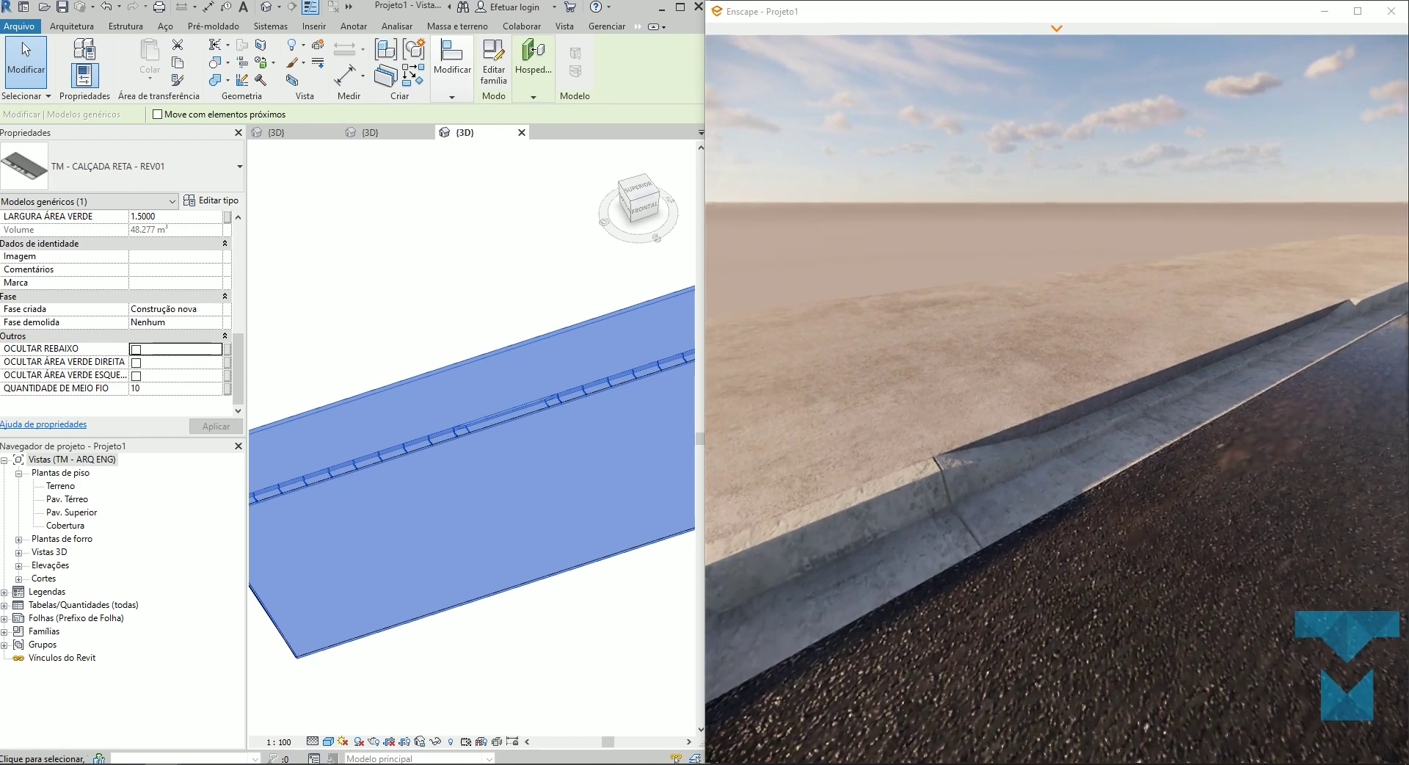
{"action": "left_click", "coordinate": [136, 350]}
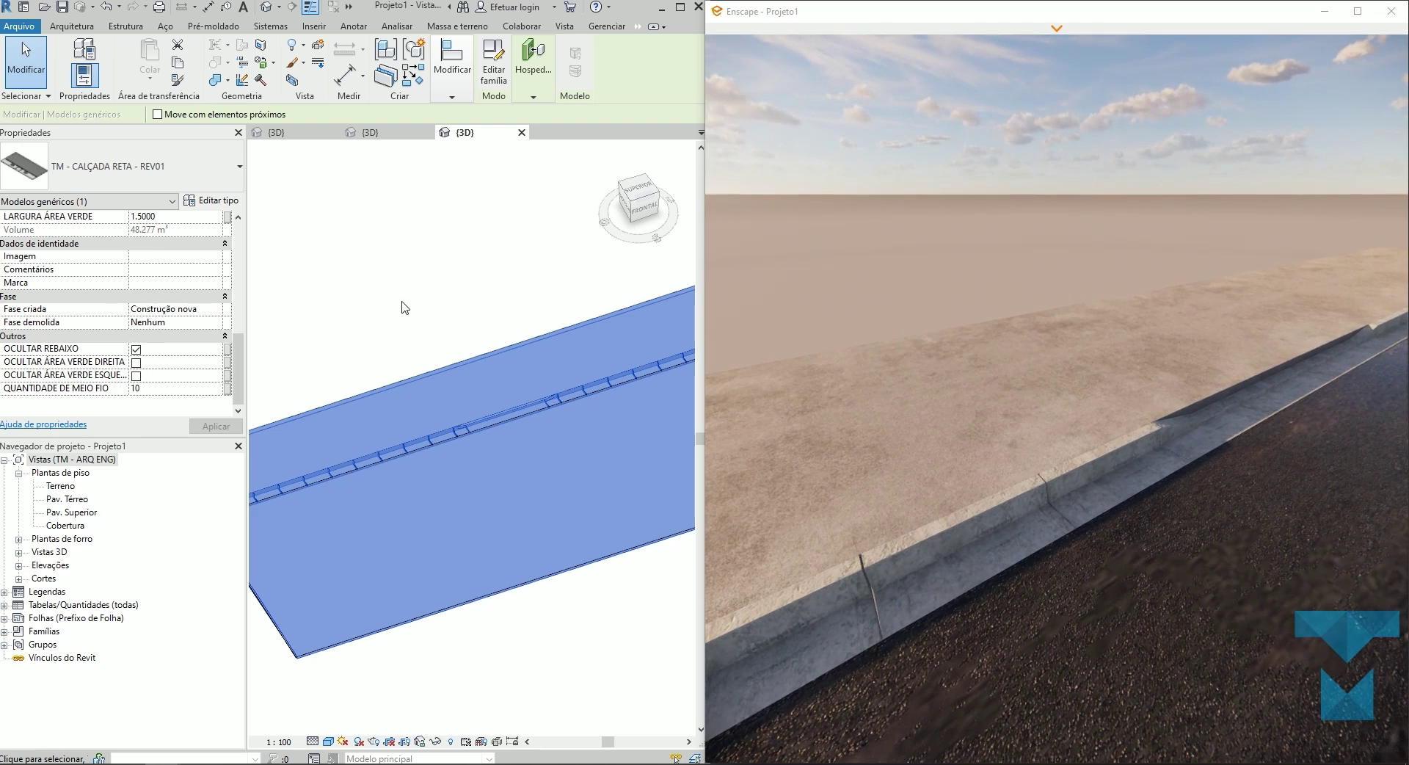
{"action": "left_click", "coordinate": [403, 305]}
Reselect the sidewalk family and enter 35 for COMPRIMENTO DO ASFALTO.
{"action": "scroll", "coordinate": [484, 366], "scroll_direction": "down", "scroll_amount": 2}
{"action": "scroll", "coordinate": [484, 380], "scroll_direction": "up", "scroll_amount": 2}
{"action": "scroll", "coordinate": [485, 380], "scroll_direction": "down", "scroll_amount": 2}
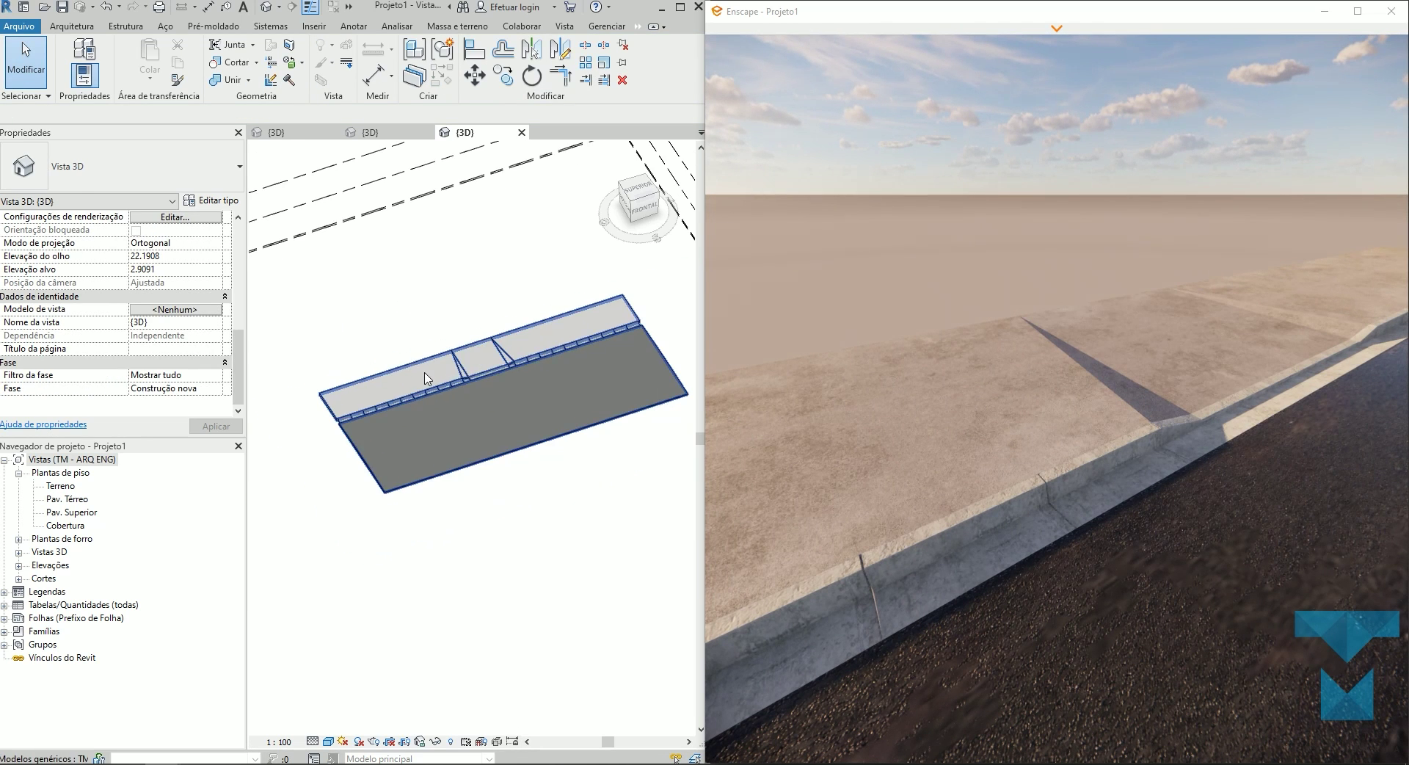
{"action": "left_click", "coordinate": [477, 370]}
{"action": "scroll", "coordinate": [143, 281], "scroll_direction": "up", "scroll_amount": 2}
Apply the asphalt length of 35 and set QUANTIDADE DE MEIO FIO to 15 curb pieces.
{"action": "scroll", "coordinate": [170, 334], "scroll_direction": "down", "scroll_amount": 2}
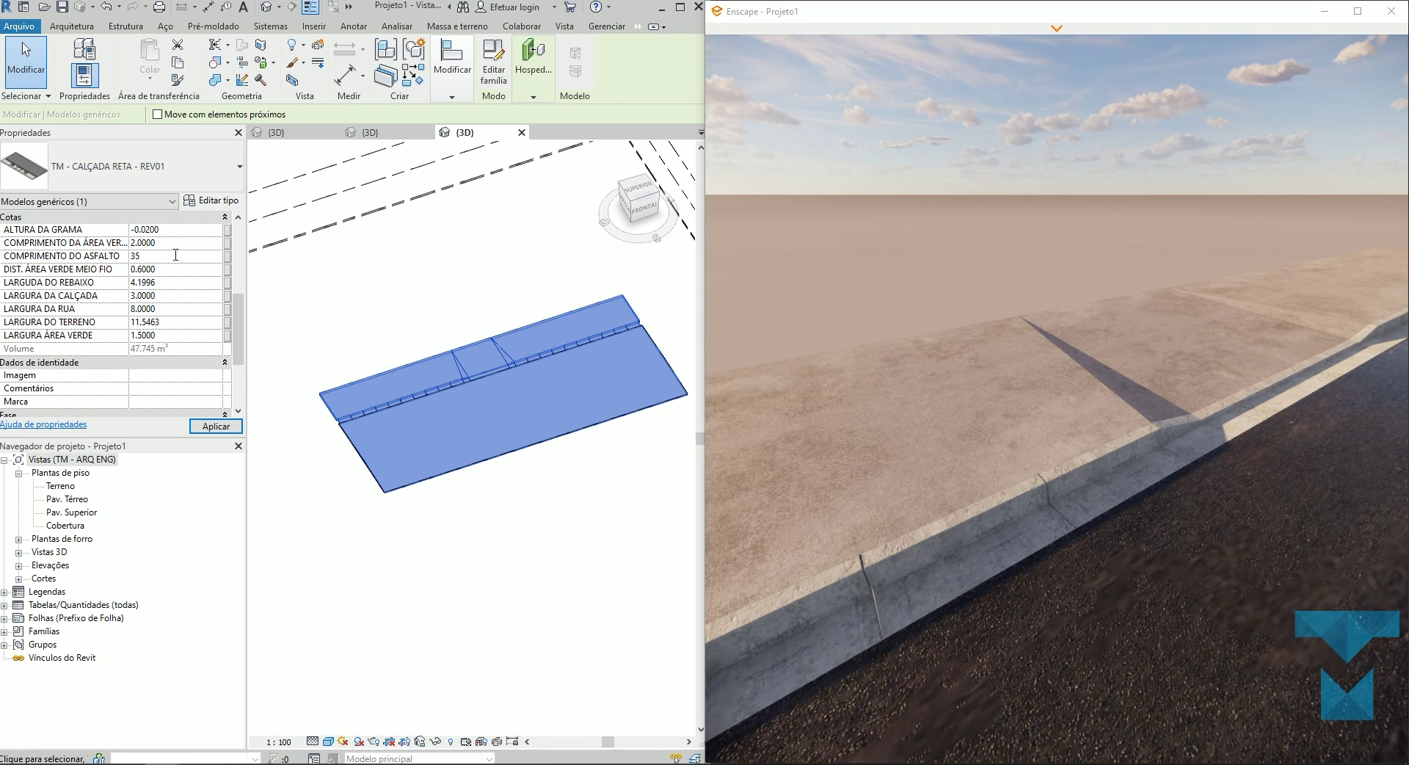
{"action": "key", "text": "Escape"}
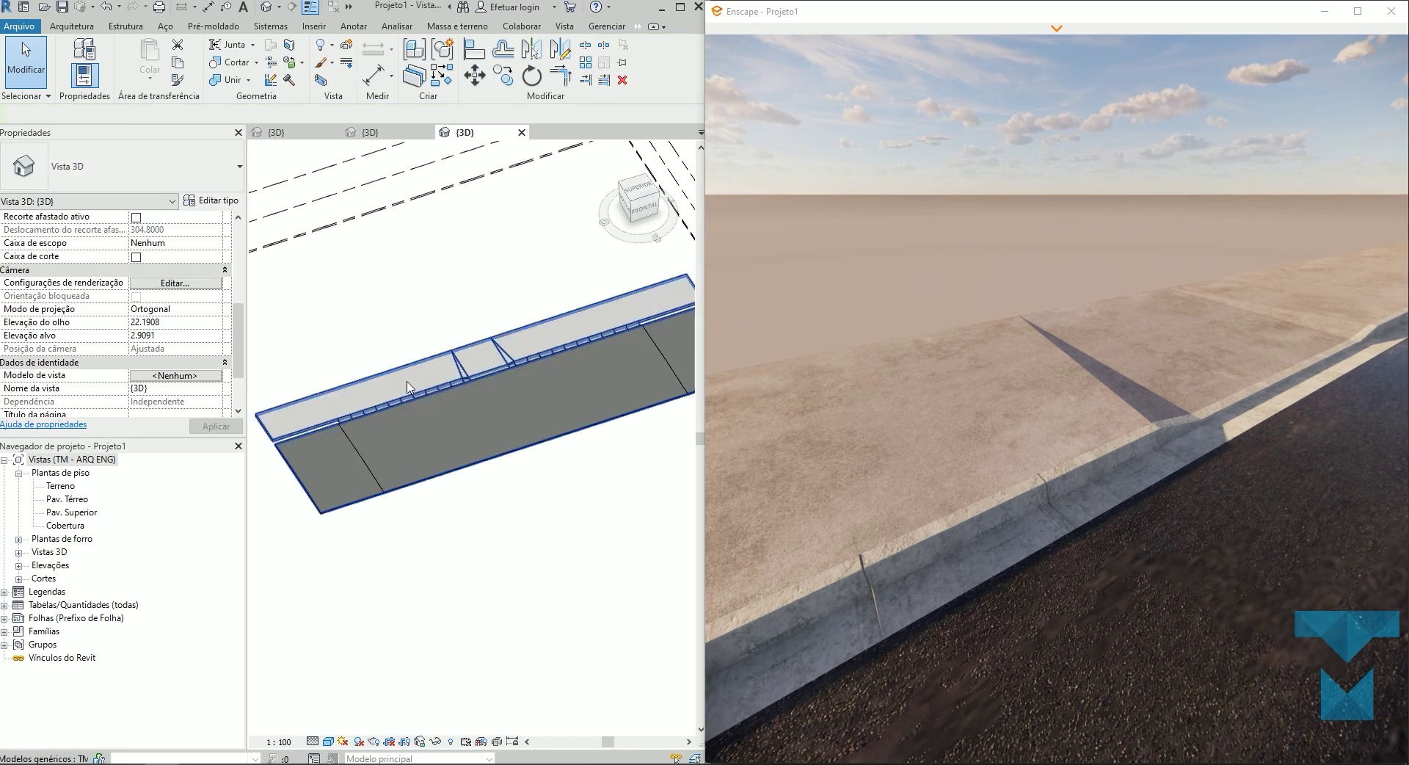
{"action": "scroll", "coordinate": [345, 446], "scroll_direction": "up", "scroll_amount": 2}
{"action": "left_click", "coordinate": [387, 402]}
{"action": "scroll", "coordinate": [130, 388], "scroll_direction": "down", "scroll_amount": 5}
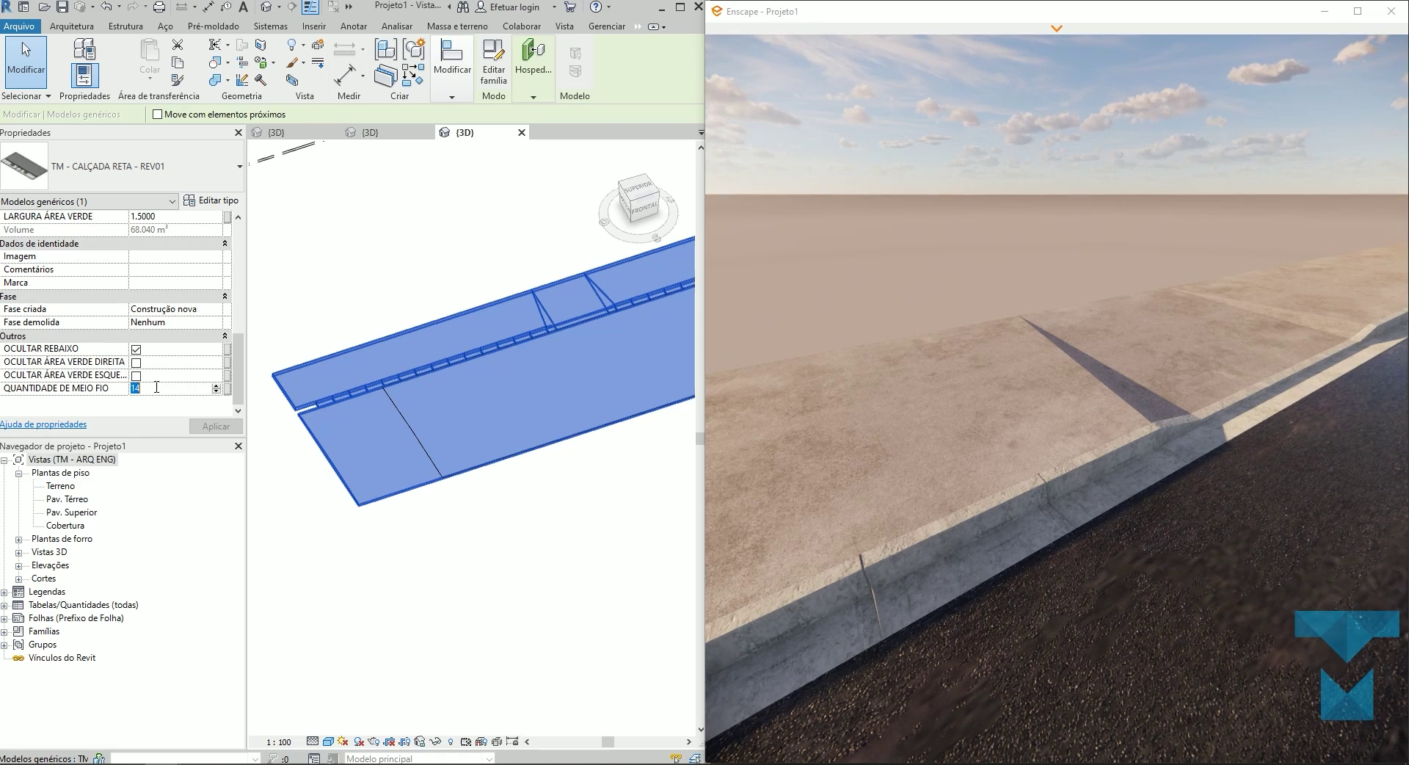
{"action": "key", "text": "Return"}
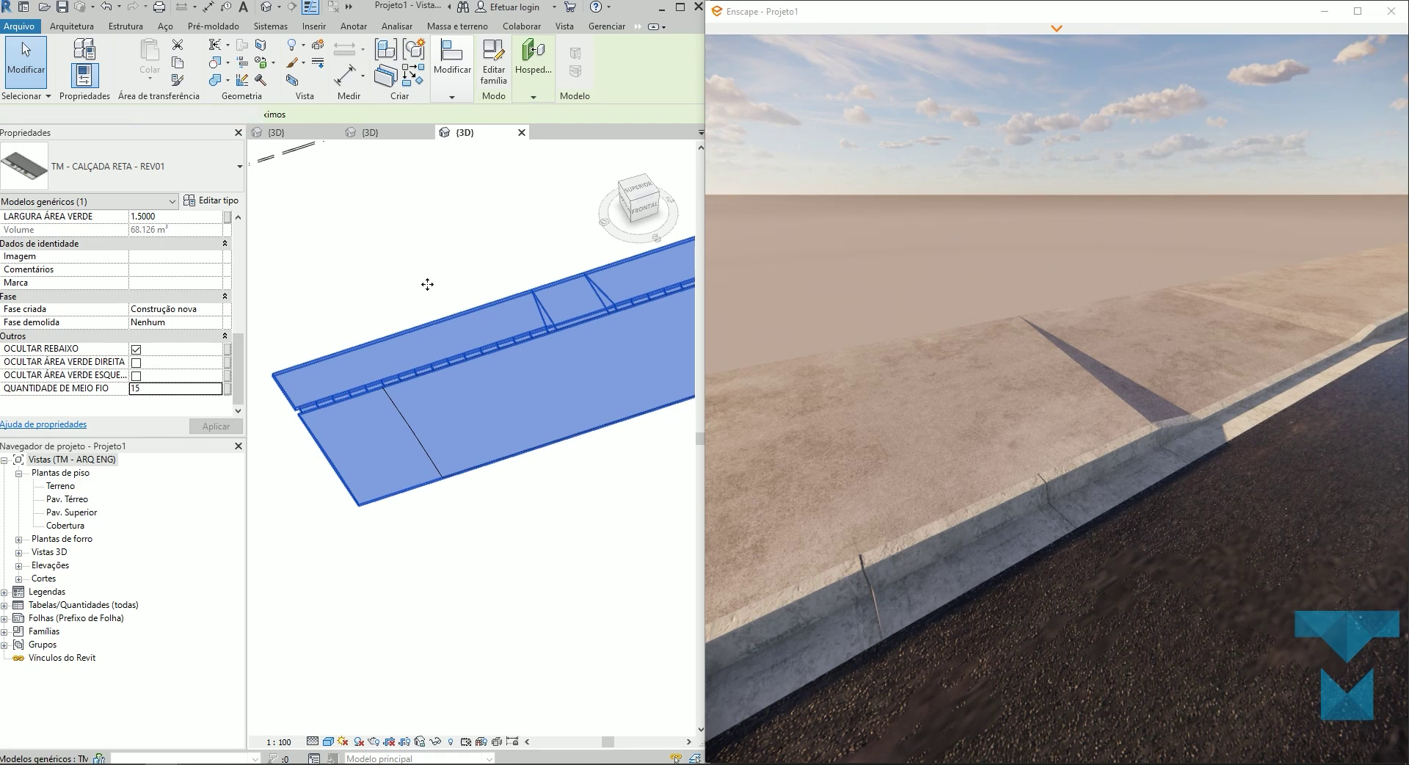
{"action": "left_click", "coordinate": [428, 283]}
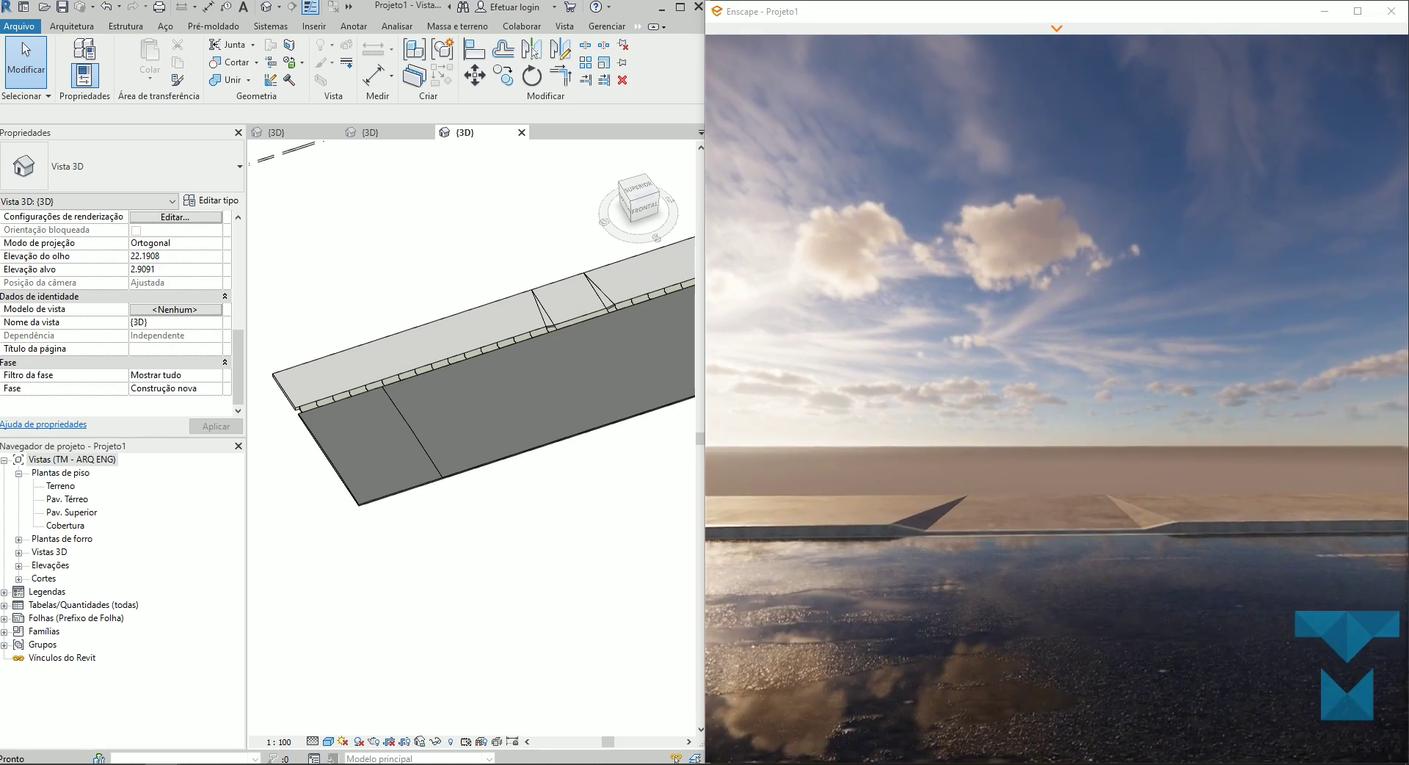
Turn the Enscape camera along the wet road and undo to shorten the road.
{"action": "scroll", "coordinate": [503, 535], "scroll_direction": "down", "scroll_amount": 2}
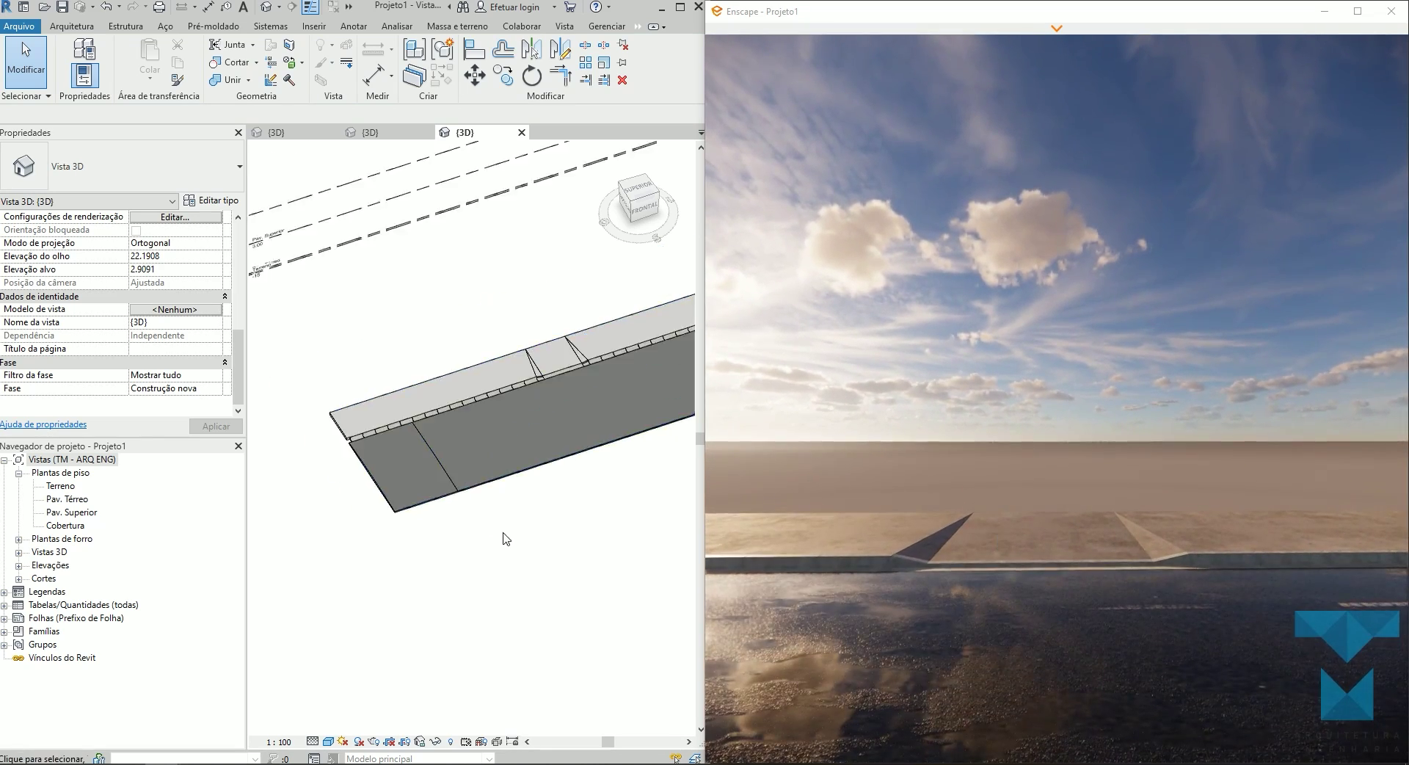
{"action": "scroll", "coordinate": [503, 535], "scroll_direction": "down", "scroll_amount": 2}
{"action": "scroll", "coordinate": [503, 535], "scroll_direction": "up", "scroll_amount": 3}
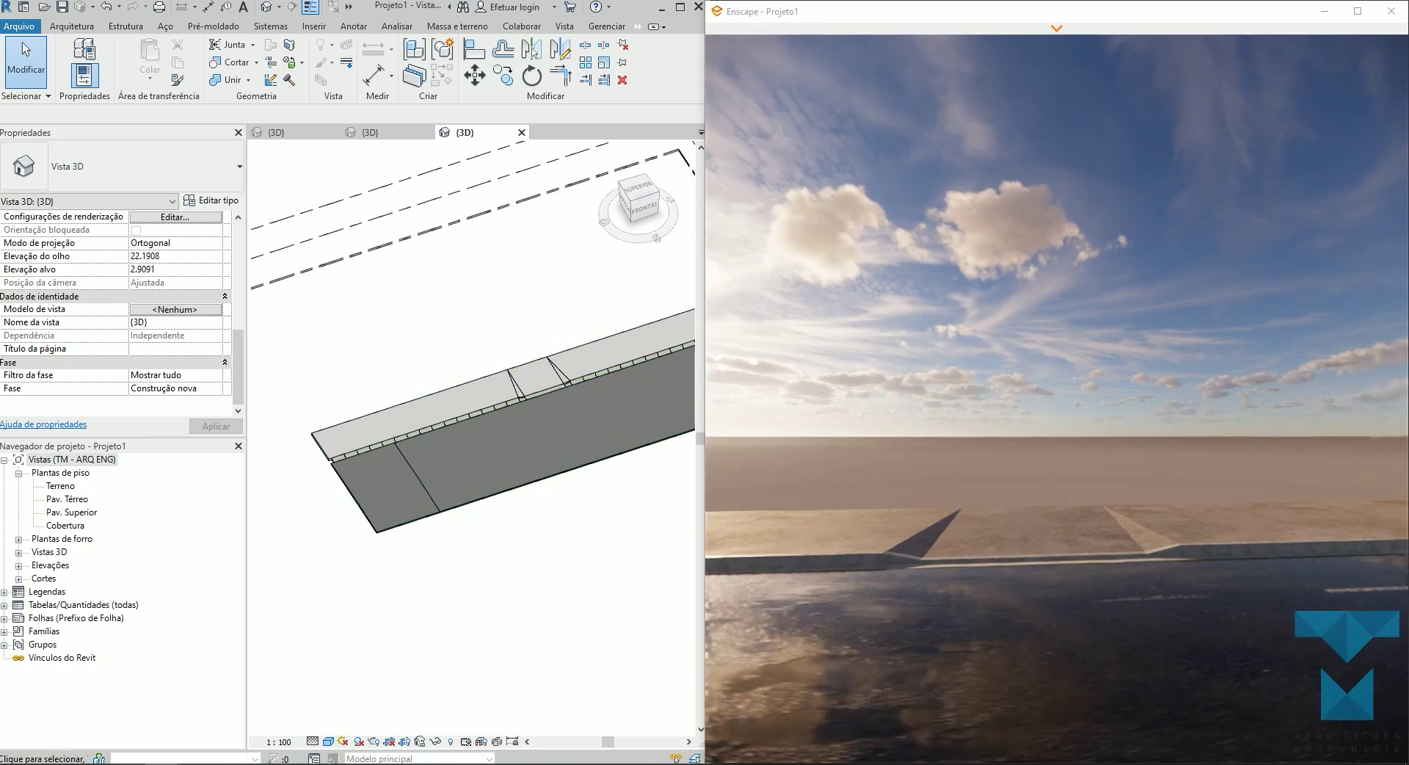
{"action": "left_click_drag", "start_coordinate": [894, 542], "coordinate": [1100, 543]}
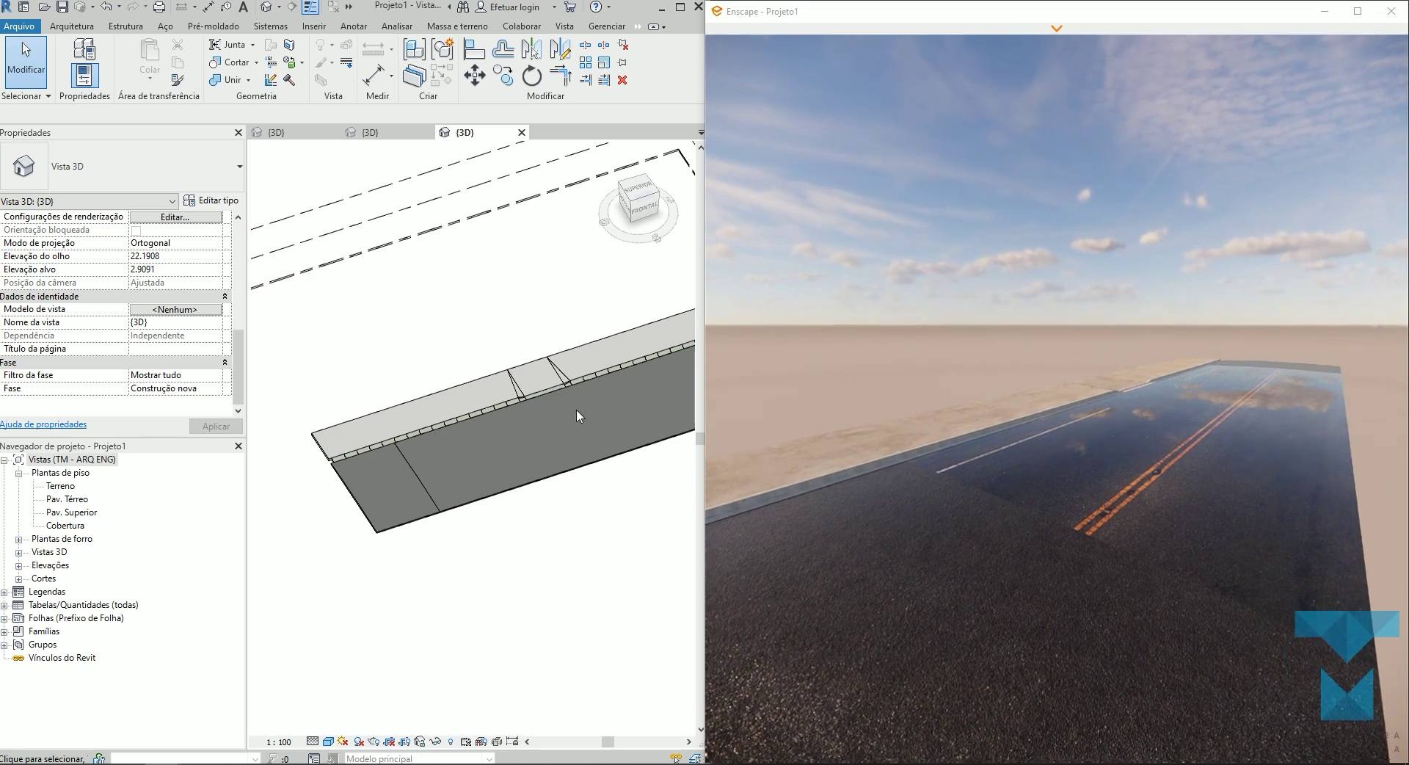
{"action": "scroll", "coordinate": [342, 342], "scroll_direction": "down", "scroll_amount": 2}
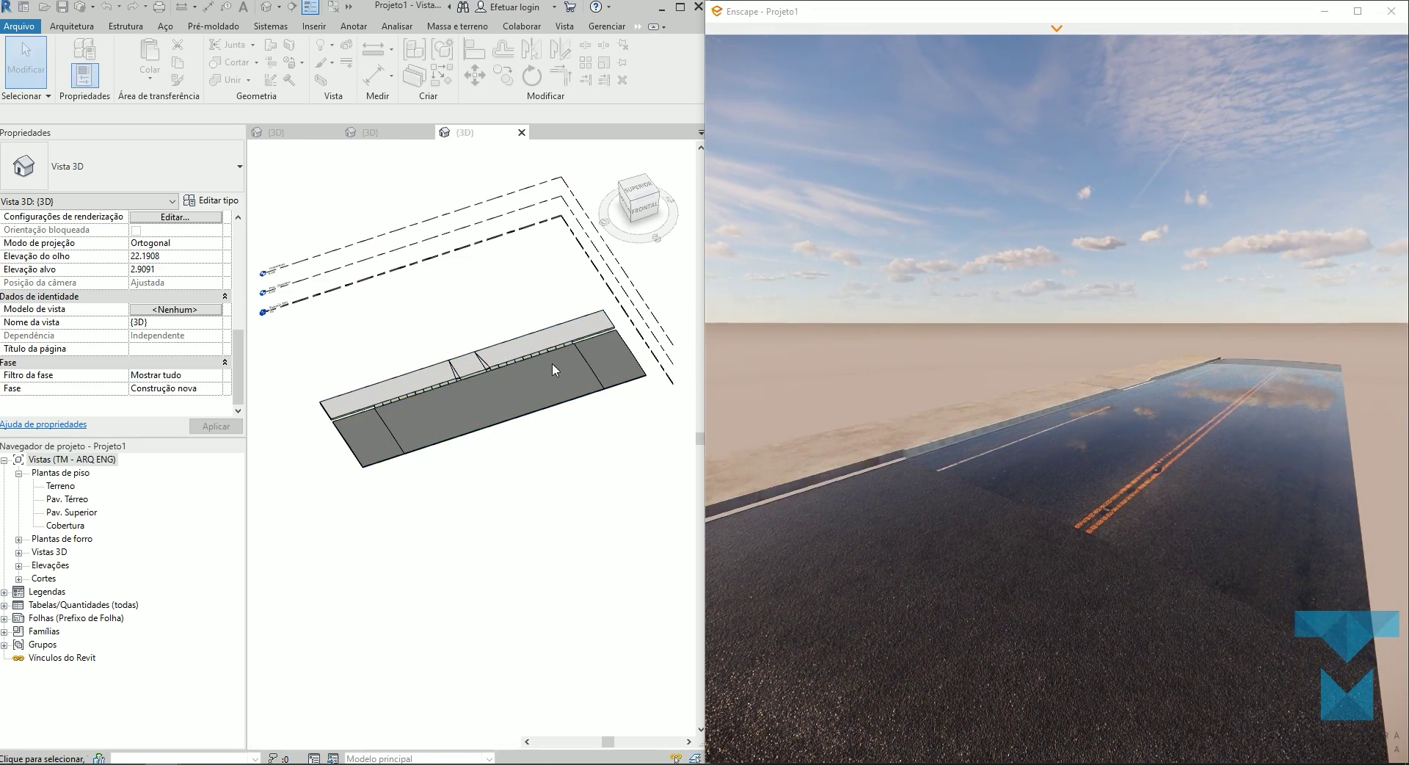
{"action": "key", "text": "ctrl+z"}
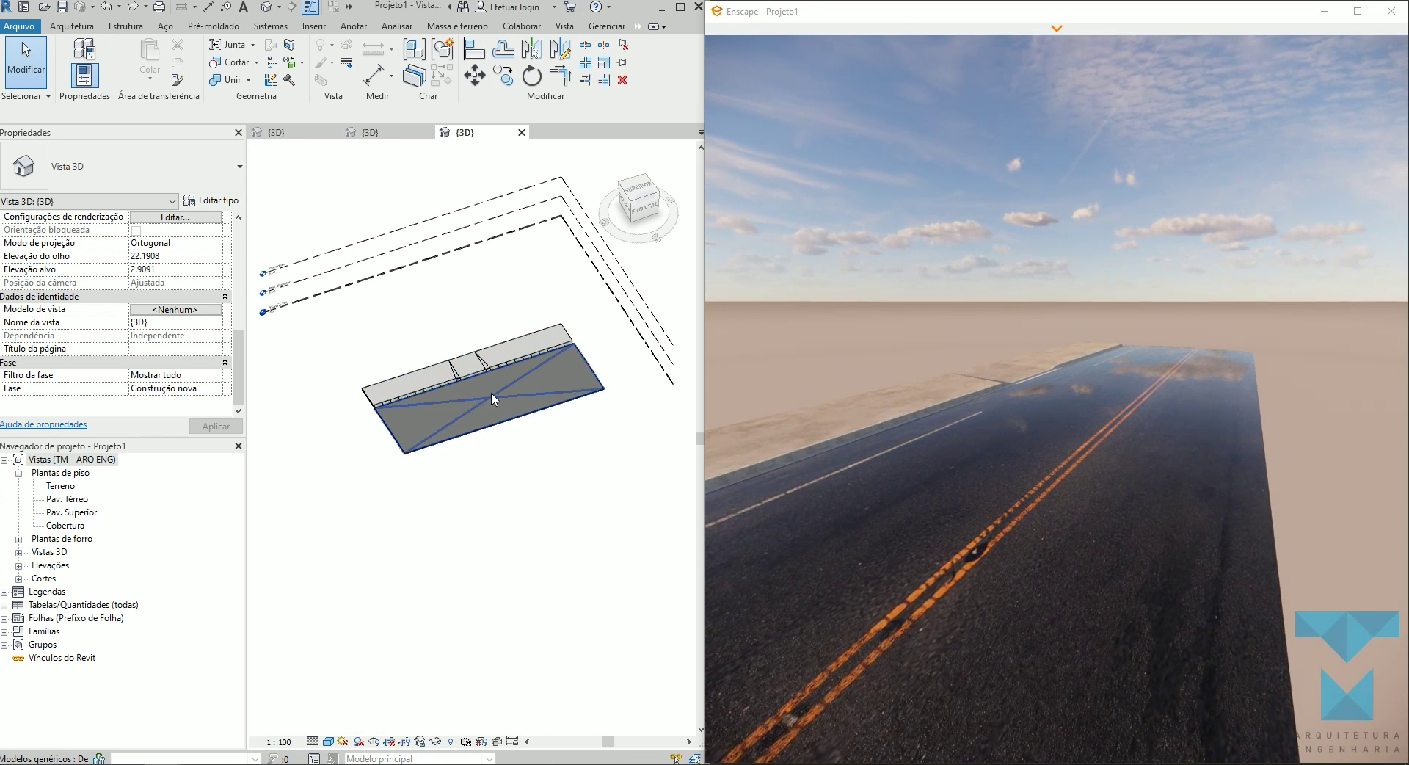
Remove the asphalt decal from the road surface.
{"action": "scroll", "coordinate": [491, 392], "scroll_direction": "up", "scroll_amount": 2}
{"action": "scroll", "coordinate": [465, 282], "scroll_direction": "up", "scroll_amount": 1}
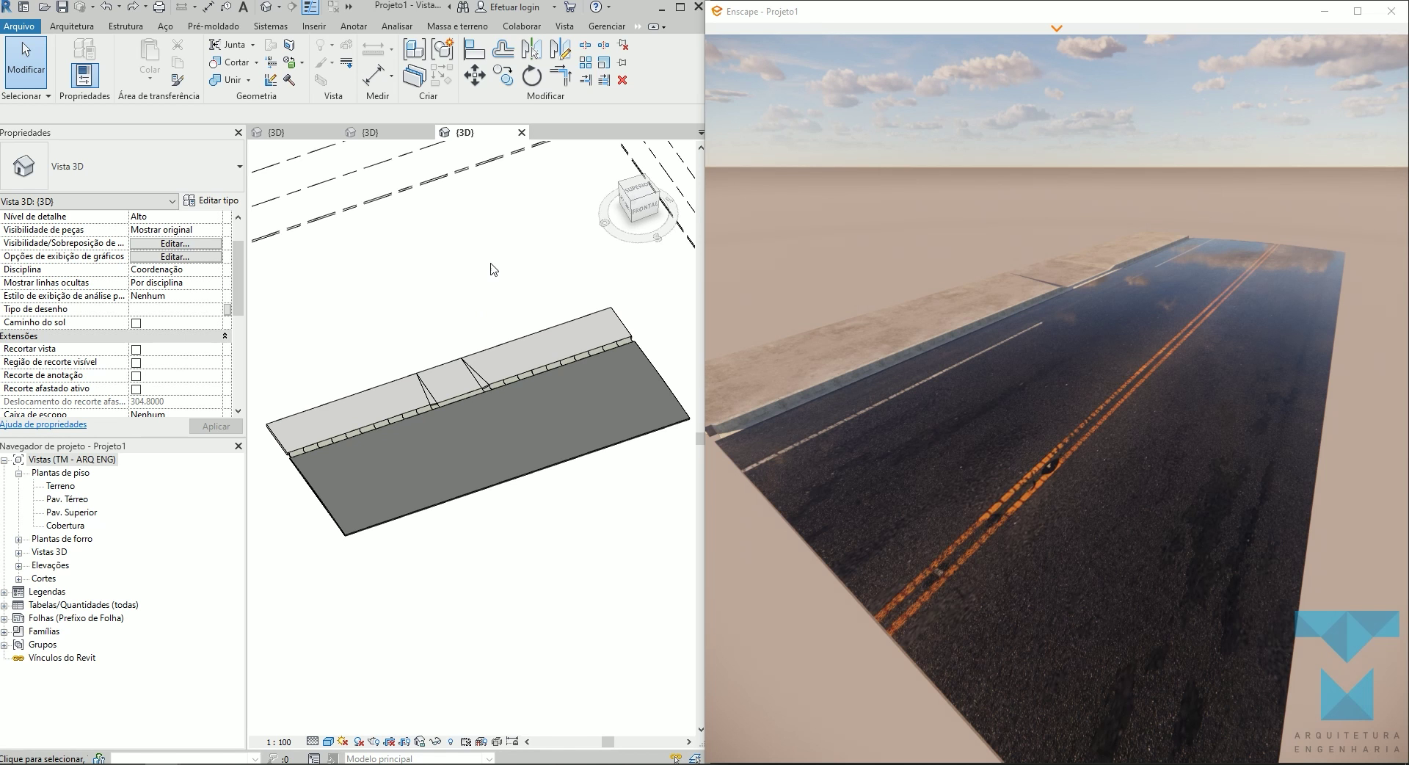
{"action": "middle_click_drag", "start_coordinate": [493, 268], "coordinate": [489, 273]}
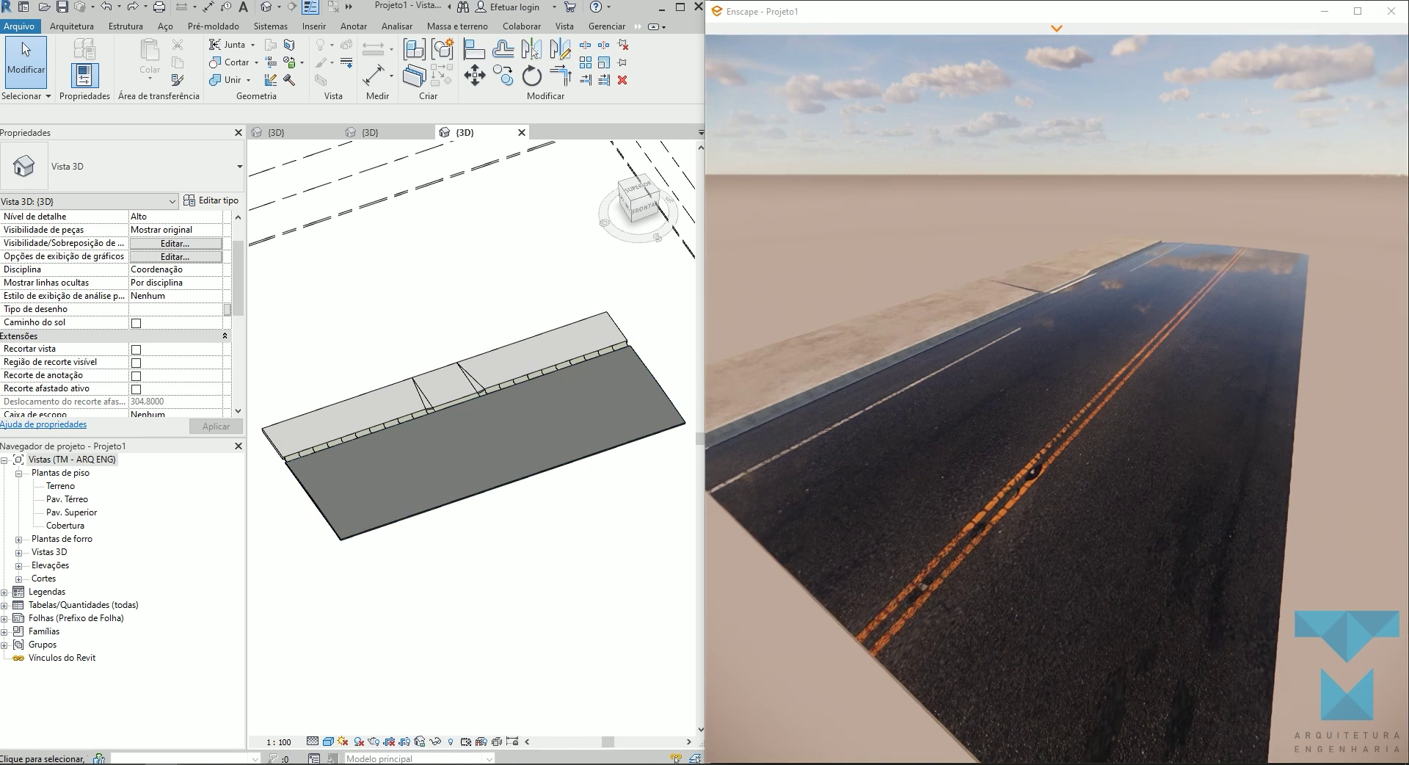
{"action": "mouse_move", "coordinate": [1056, 396]}
{"action": "left_mouse_down"}
{"action": "mouse_move", "coordinate": [1057, 455]}
{"action": "mouse_move", "coordinate": [954, 411]}
{"action": "left_mouse_up"}
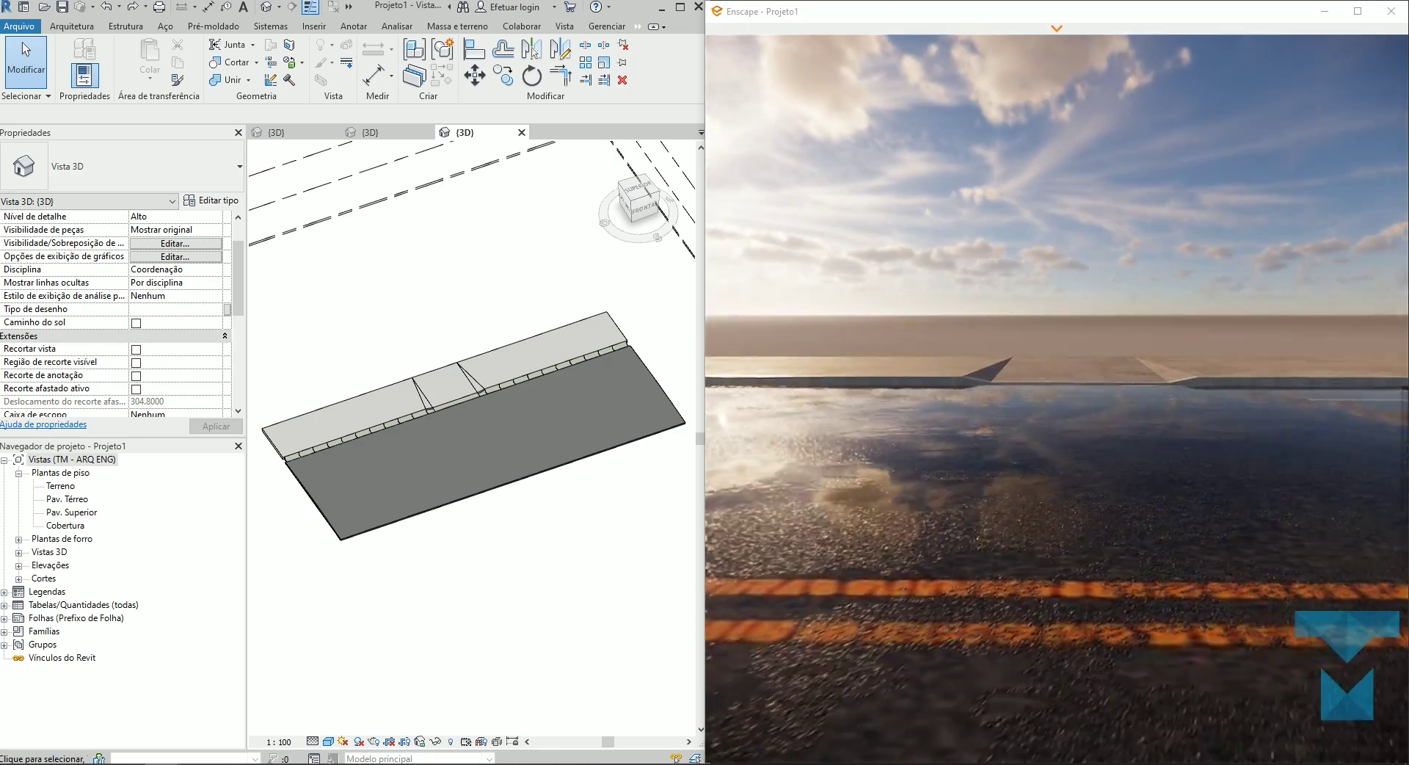
{"action": "left_click", "coordinate": [482, 443]}
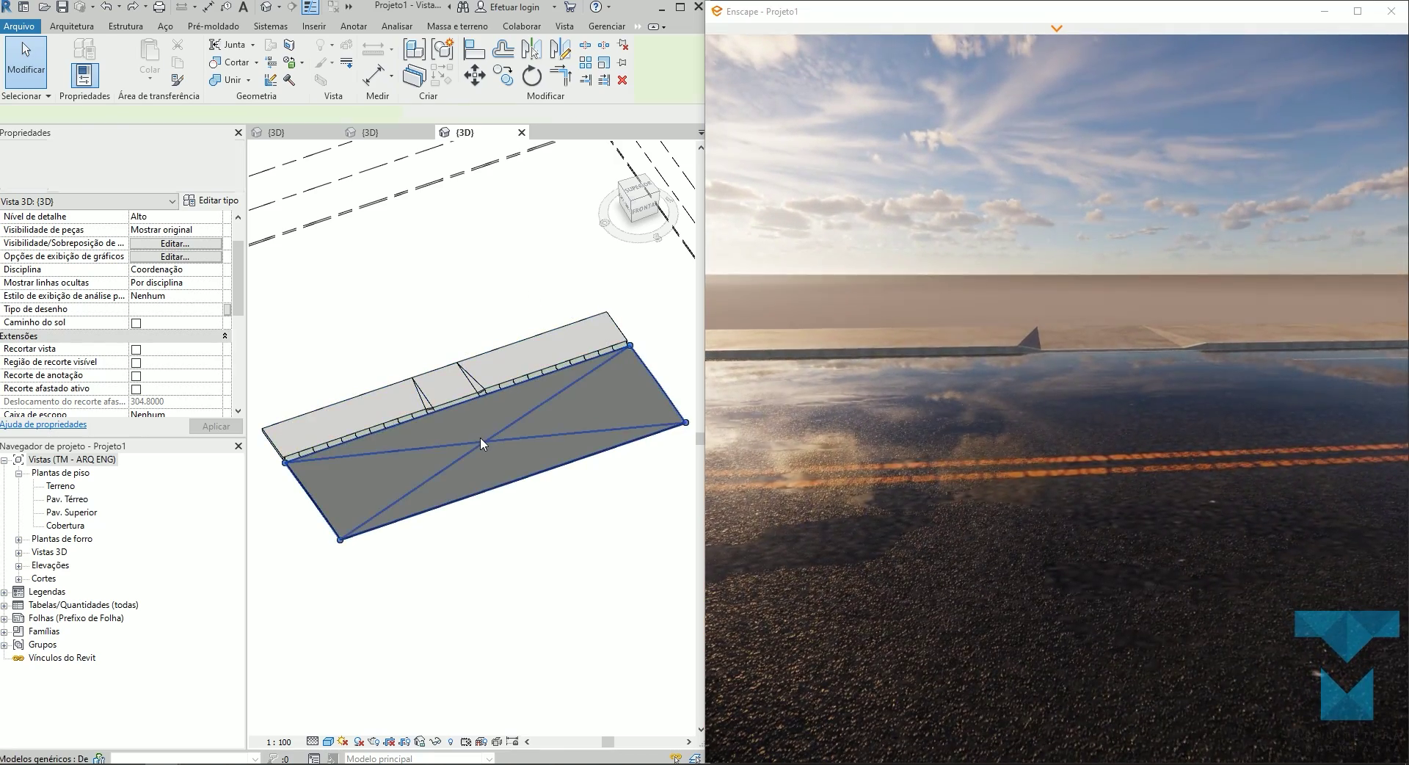
{"action": "key", "text": "Escape"}
Look down the now-plain road in Enscape, then close the Enscape window.
{"action": "mouse_move", "coordinate": [1042, 399]}
{"action": "left_mouse_down"}
{"action": "mouse_move", "coordinate": [954, 411]}
{"action": "mouse_move", "coordinate": [1094, 384]}
{"action": "mouse_move", "coordinate": [1094, 470]}
{"action": "left_mouse_up"}
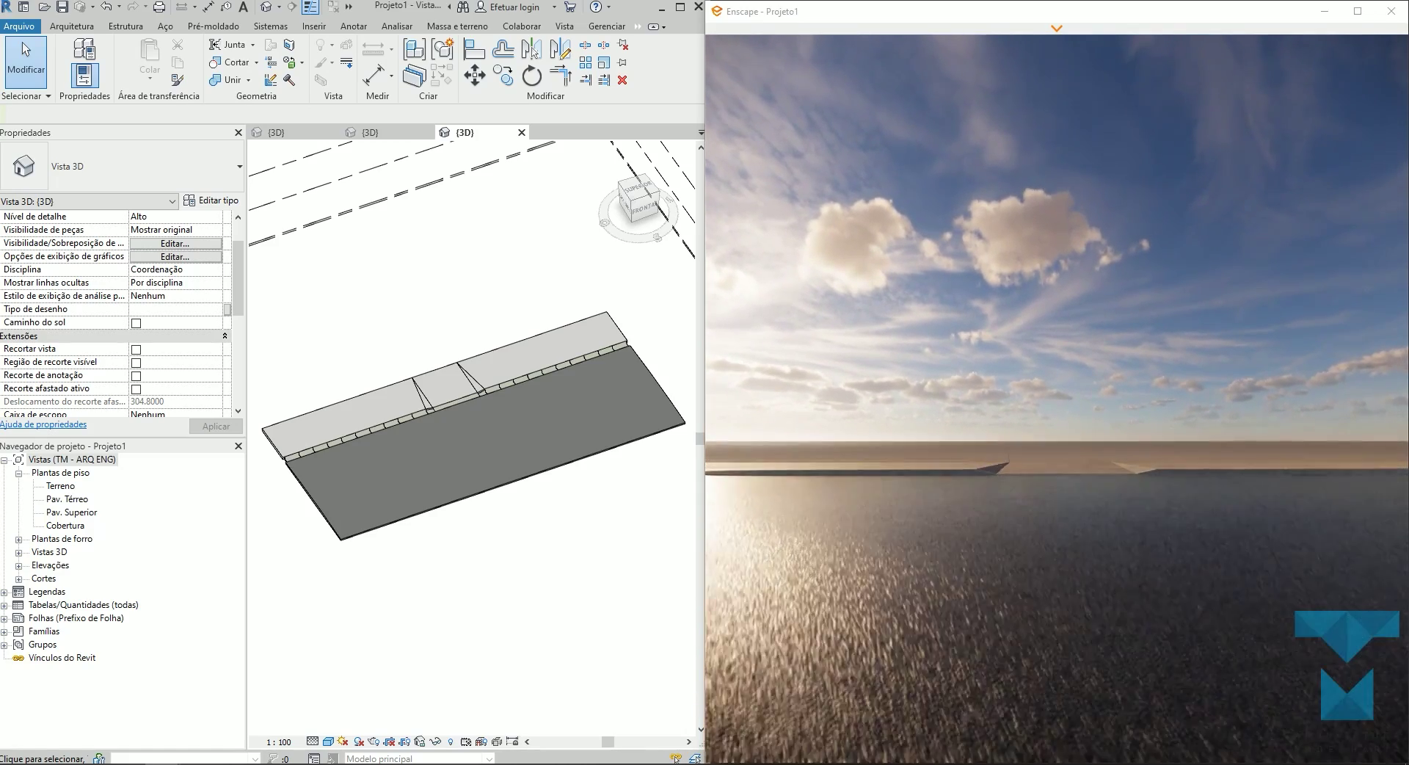
{"action": "left_click_drag", "start_coordinate": [1072, 575], "coordinate": [1072, 470]}
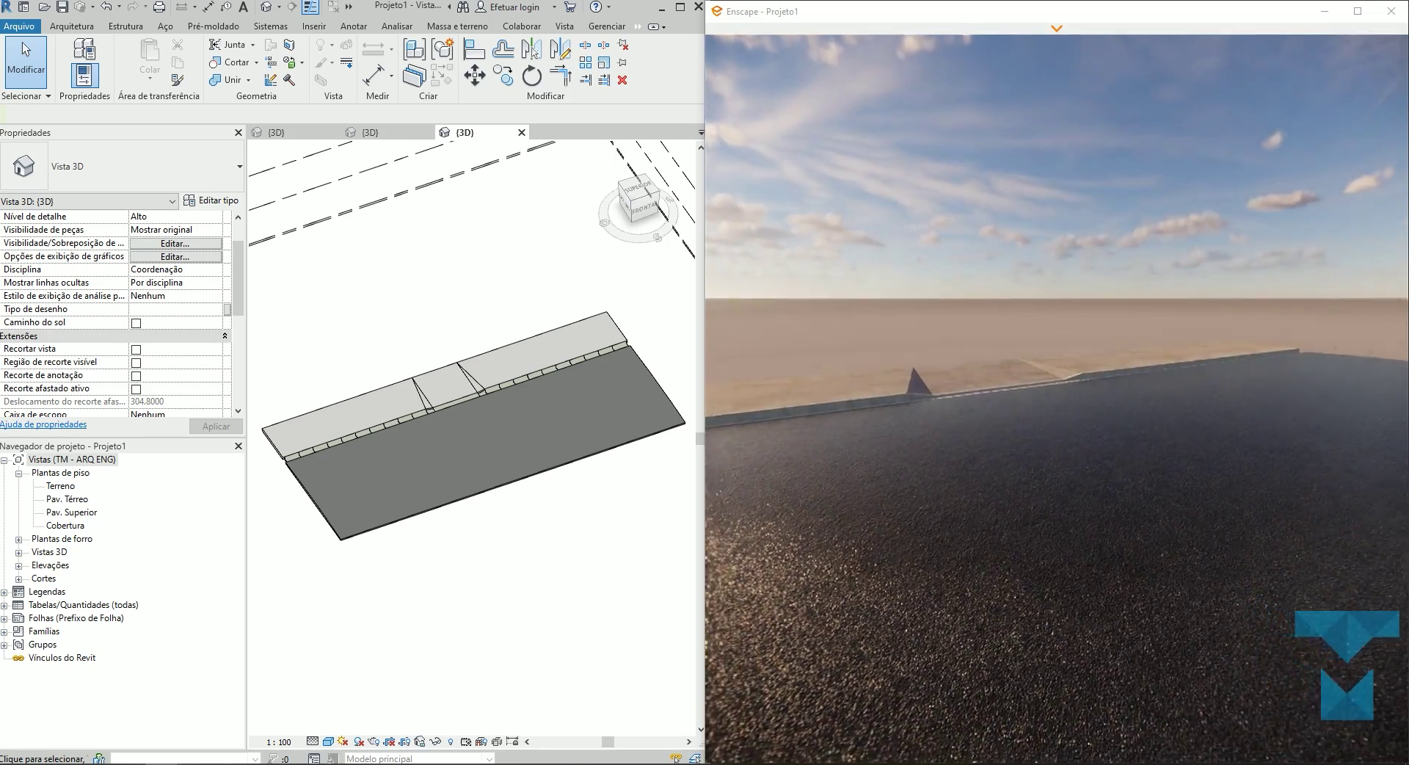
{"action": "left_click", "coordinate": [314, 27]}
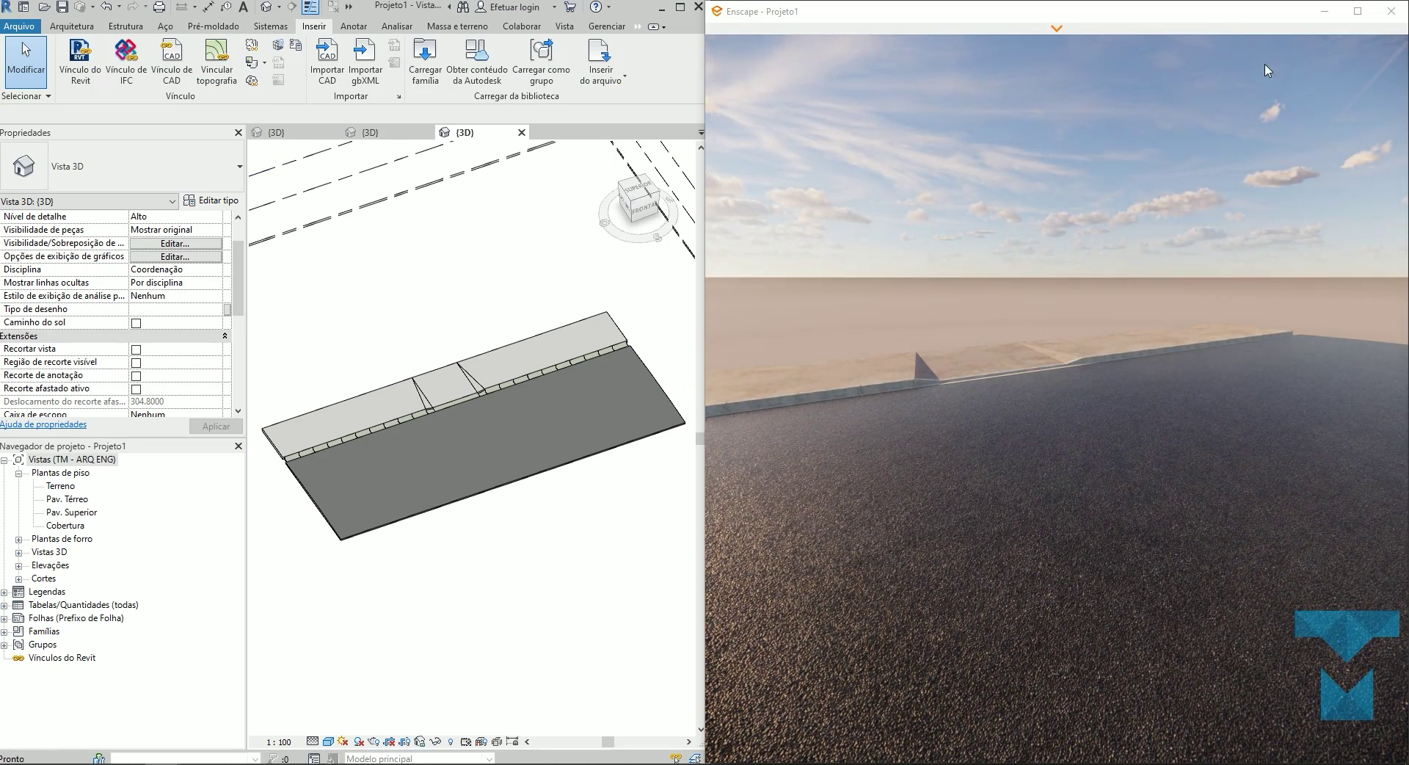
{"action": "left_click", "coordinate": [1325, 11]}
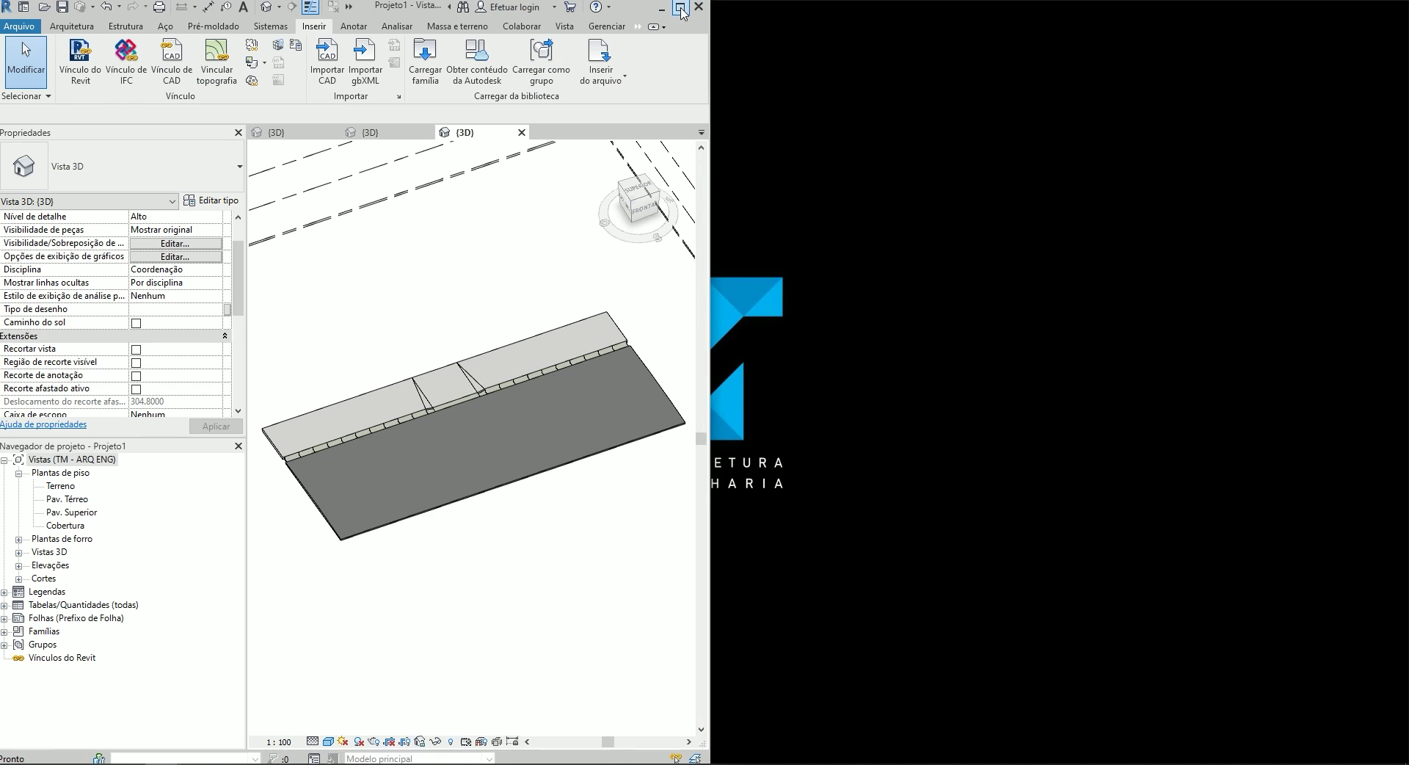
Delete the ASFALTO REALISTA and GELADEIRA decal types from the decal types list.
{"action": "left_click", "coordinate": [680, 8]}
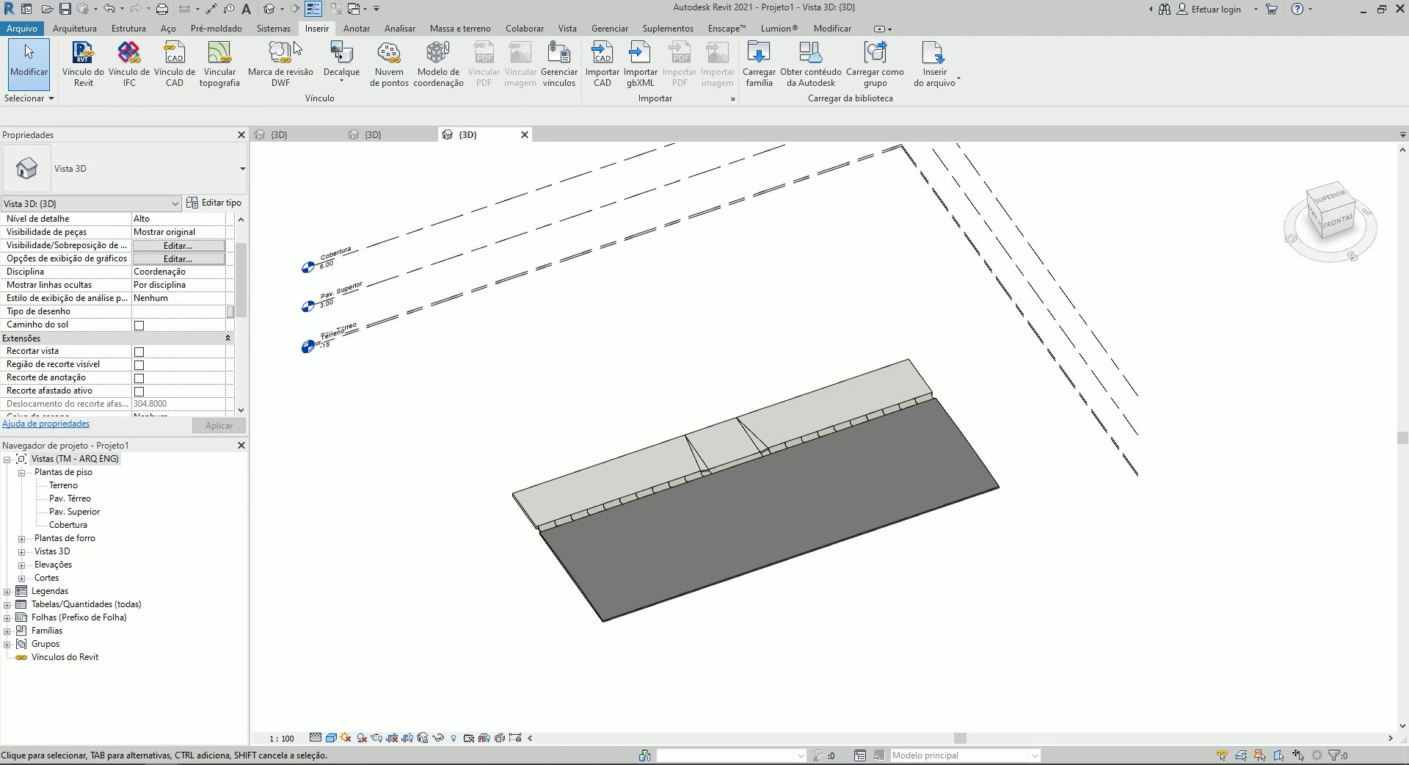
{"action": "left_click", "coordinate": [354, 82]}
{"action": "left_click", "coordinate": [364, 140]}
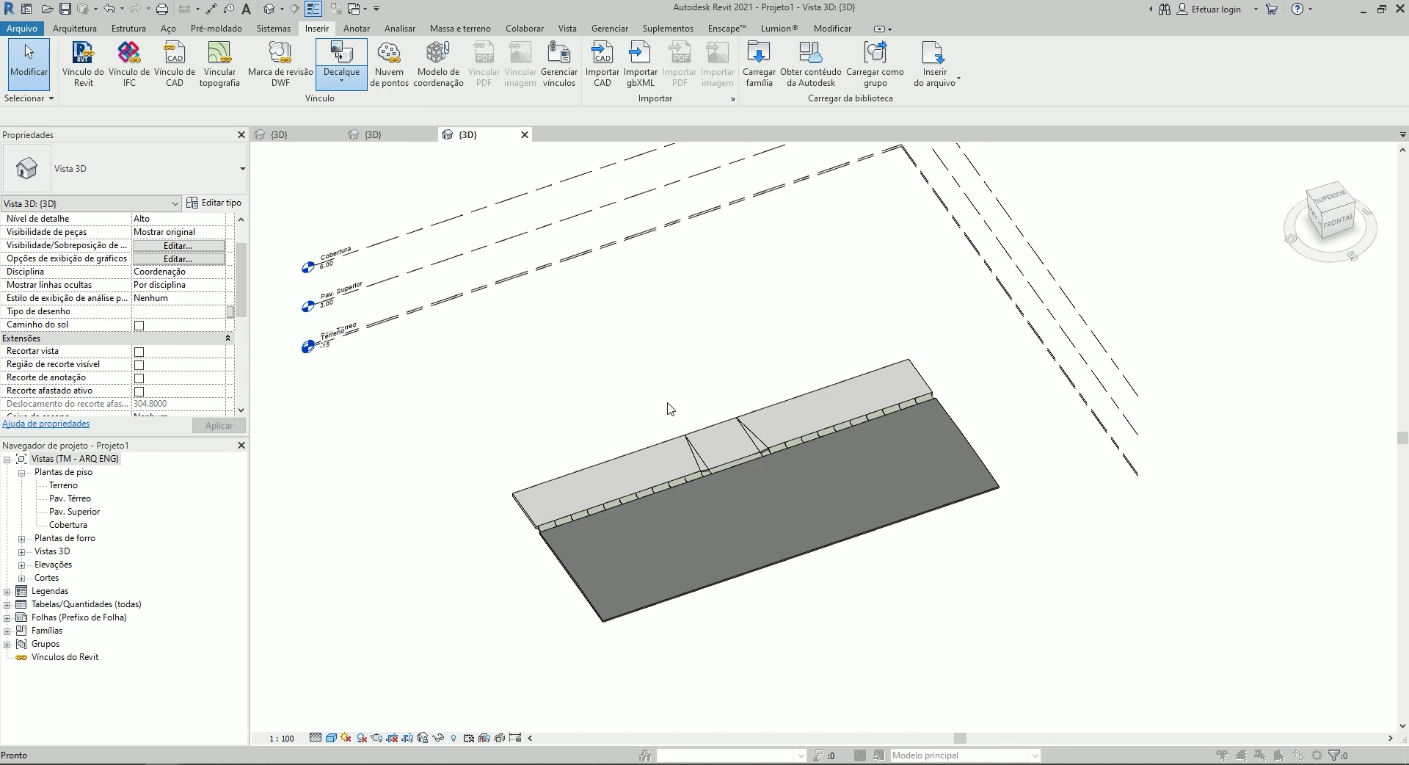
{"action": "left_click", "coordinate": [496, 240]}
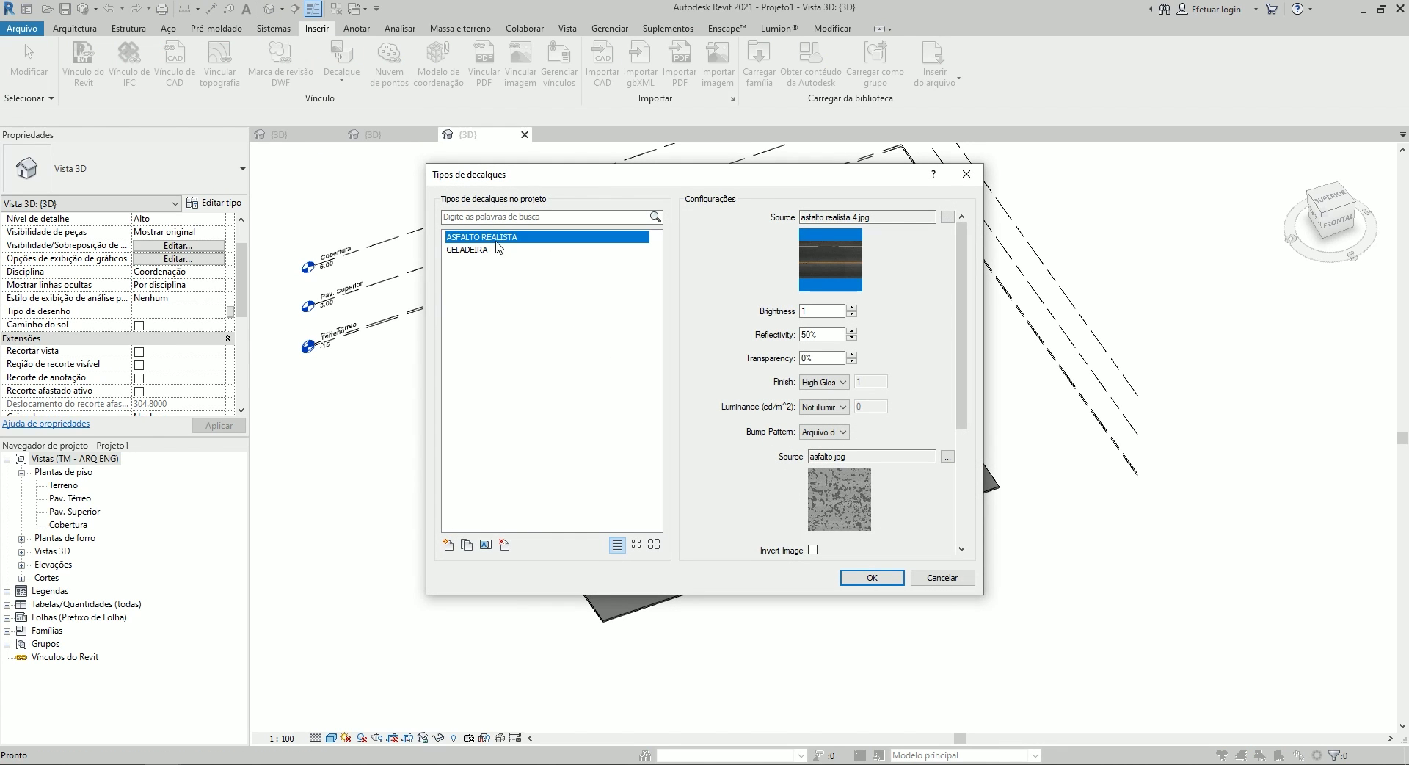
{"action": "left_click", "coordinate": [503, 547]}
{"action": "left_click", "coordinate": [740, 390]}
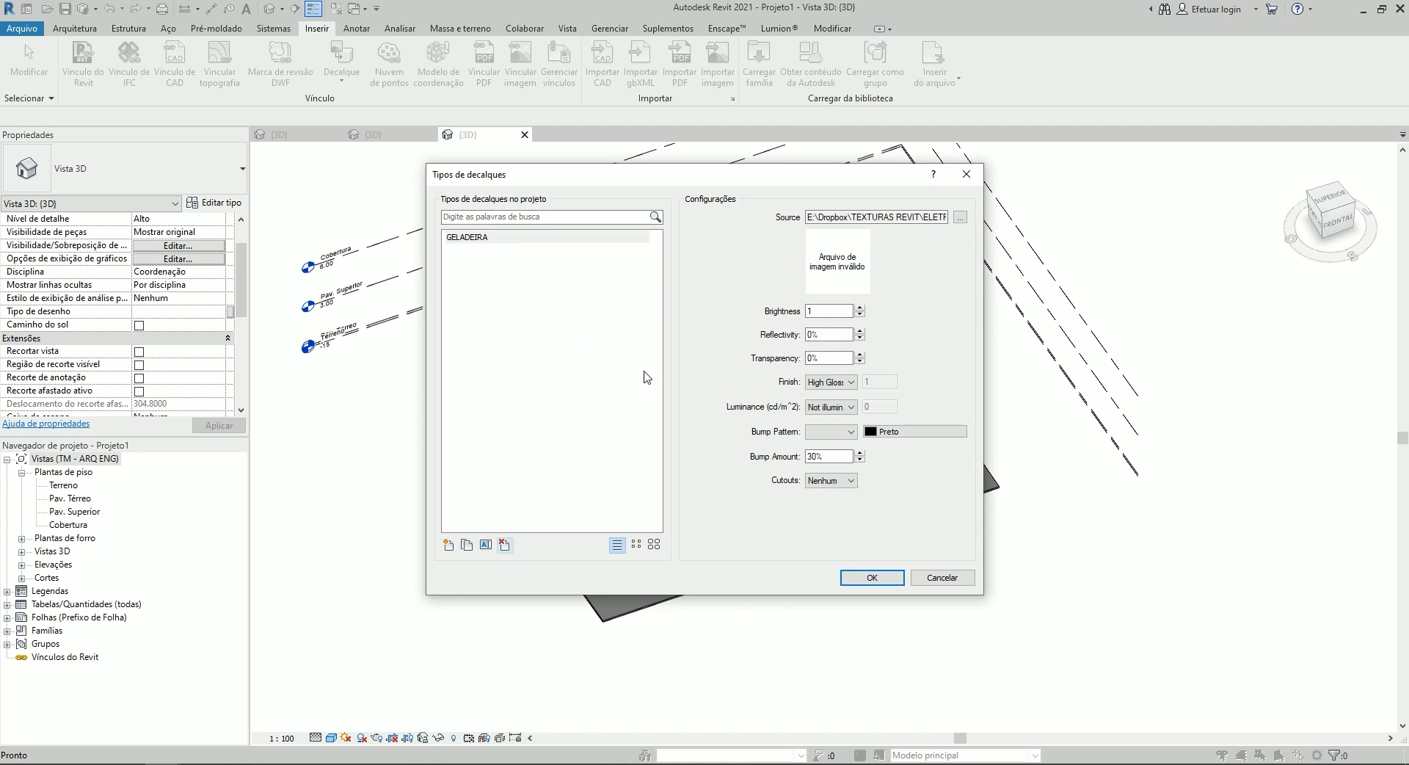
{"action": "left_click", "coordinate": [478, 239]}
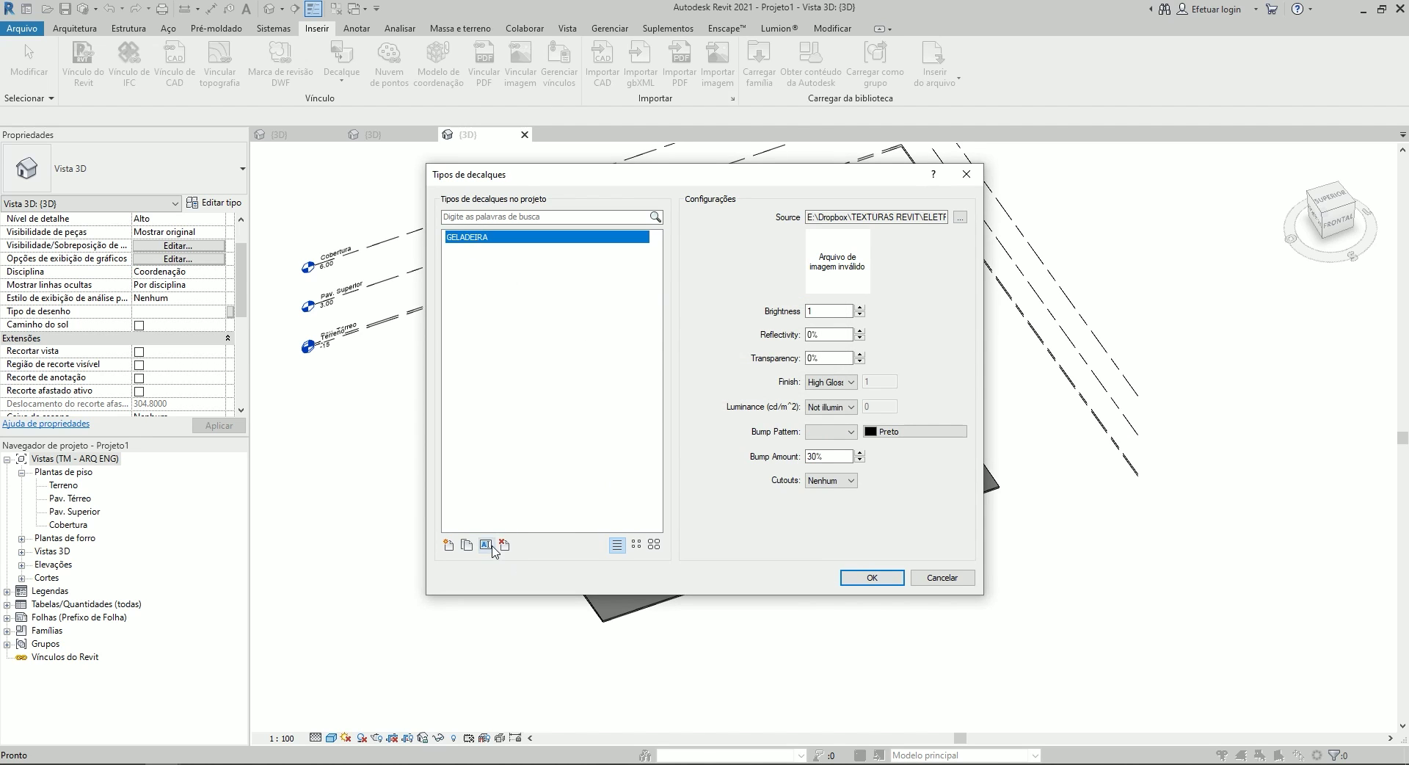
{"action": "left_click", "coordinate": [503, 544]}
{"action": "left_click", "coordinate": [741, 388]}
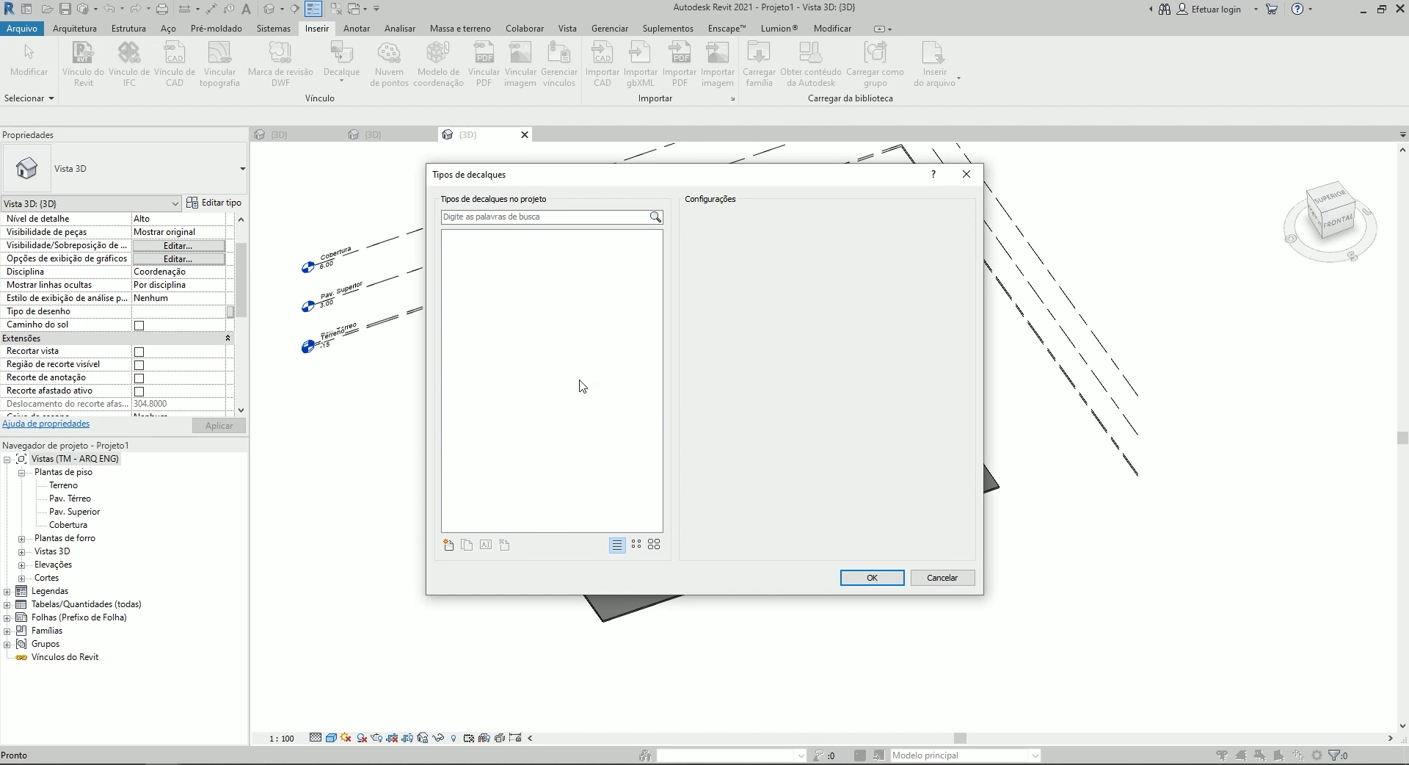
Create a new decal type named ASFALTO REALISTA.
{"action": "left_click", "coordinate": [448, 545]}
{"action": "type", "text": "a"}
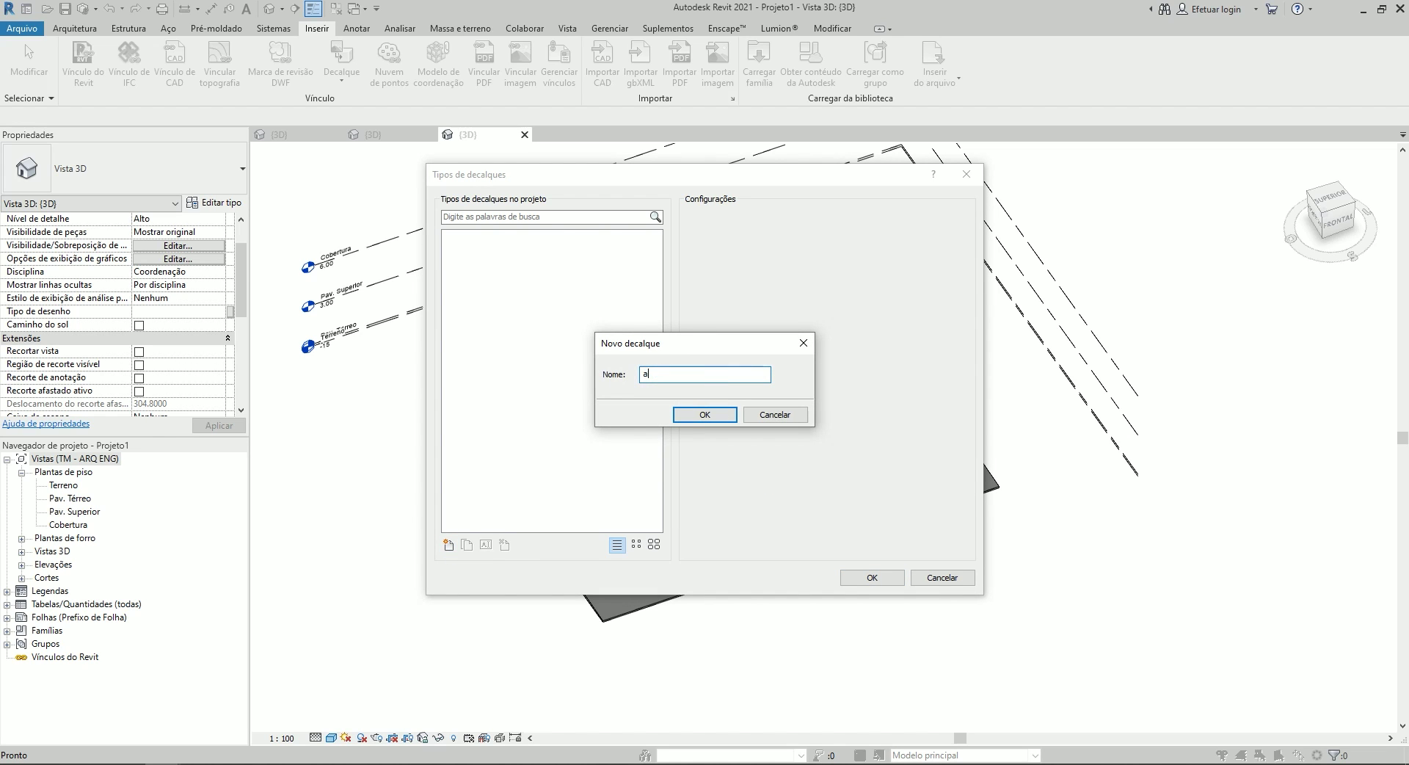
{"action": "key", "text": "BackSpace"}
{"action": "type", "text": "ASFALTO REALISTA"}
{"action": "left_click", "coordinate": [699, 416]}
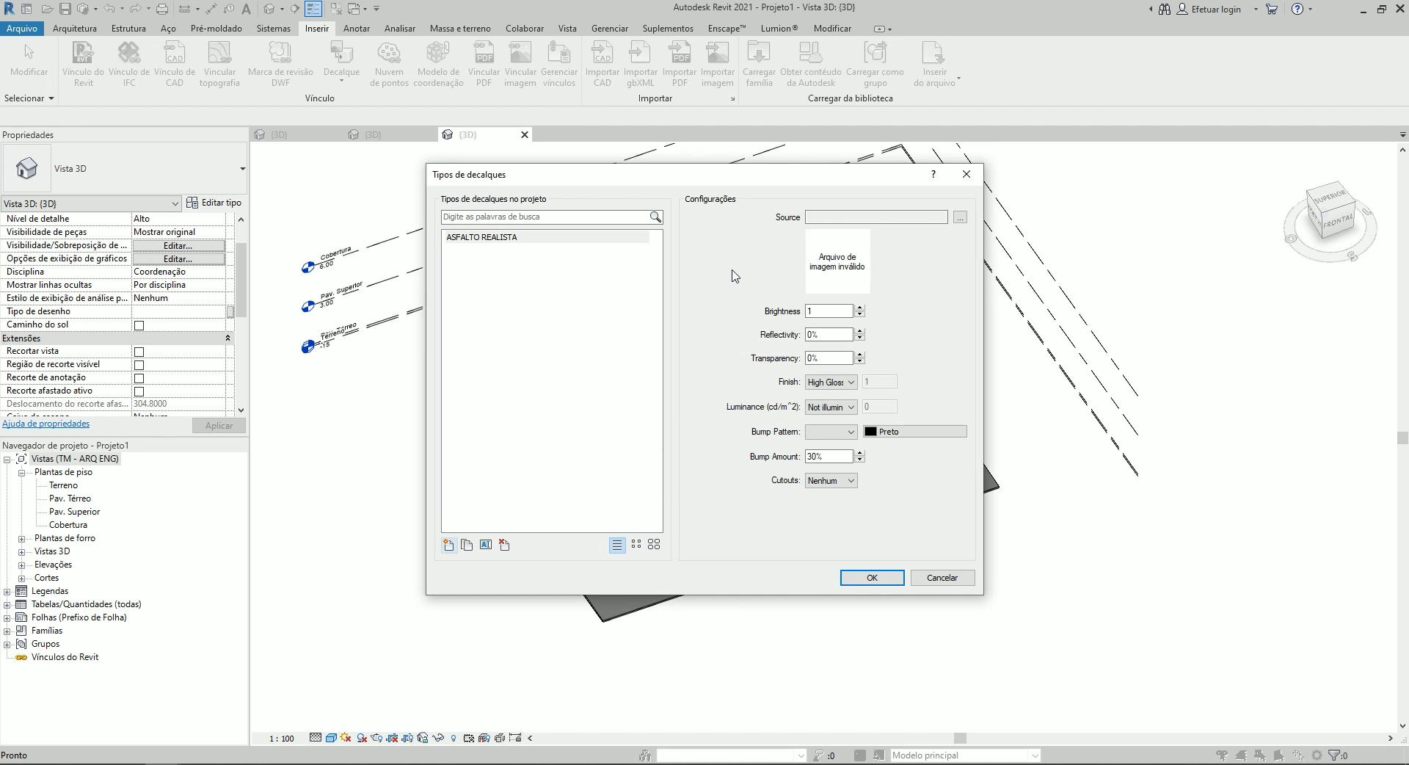
Set the decal's source image to asfalto realista 4.jpg with a Gloss finish.
{"action": "left_click", "coordinate": [960, 217]}
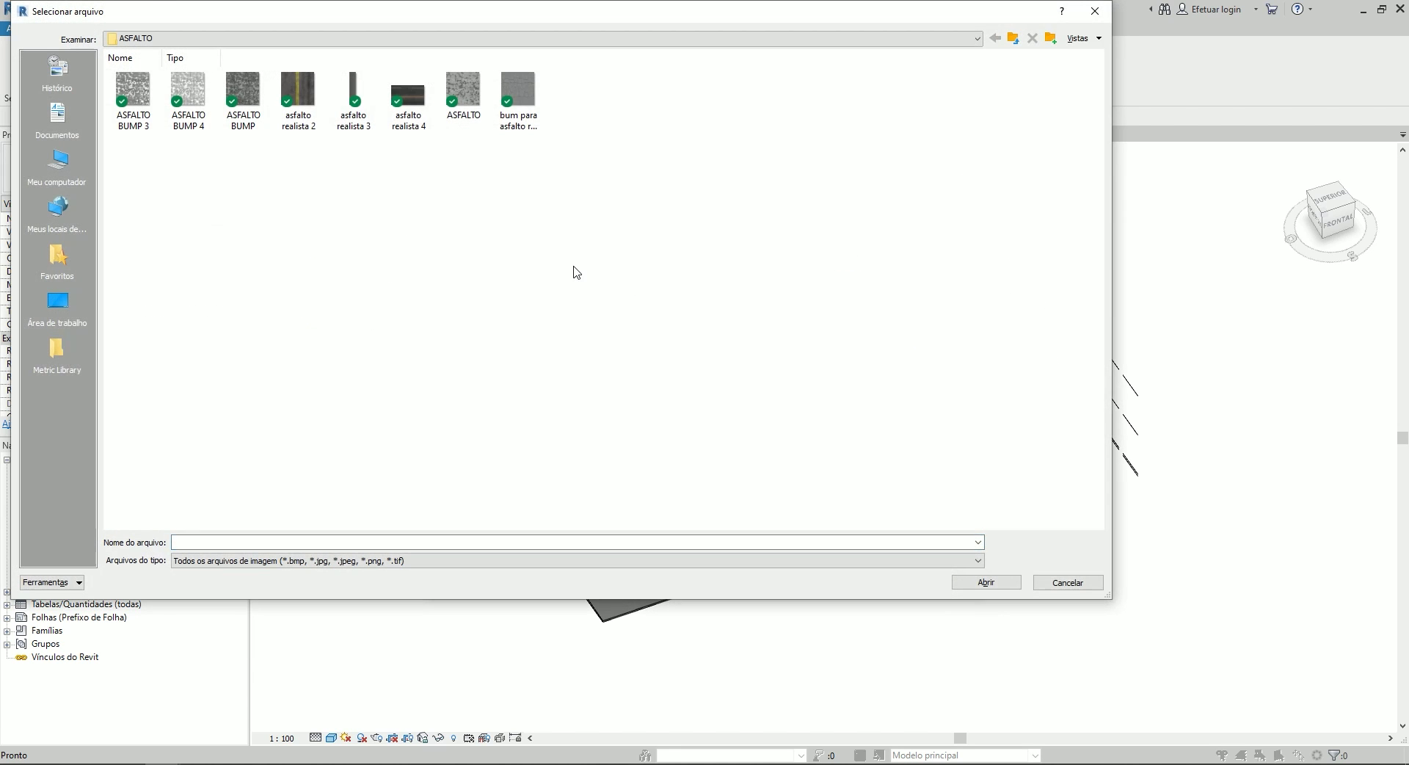
{"action": "scroll", "coordinate": [451, 237], "scroll_direction": "up", "scroll_amount": 2, "text": "ctrl"}
{"action": "scroll", "coordinate": [474, 302], "scroll_direction": "up", "scroll_amount": 2, "text": "ctrl"}
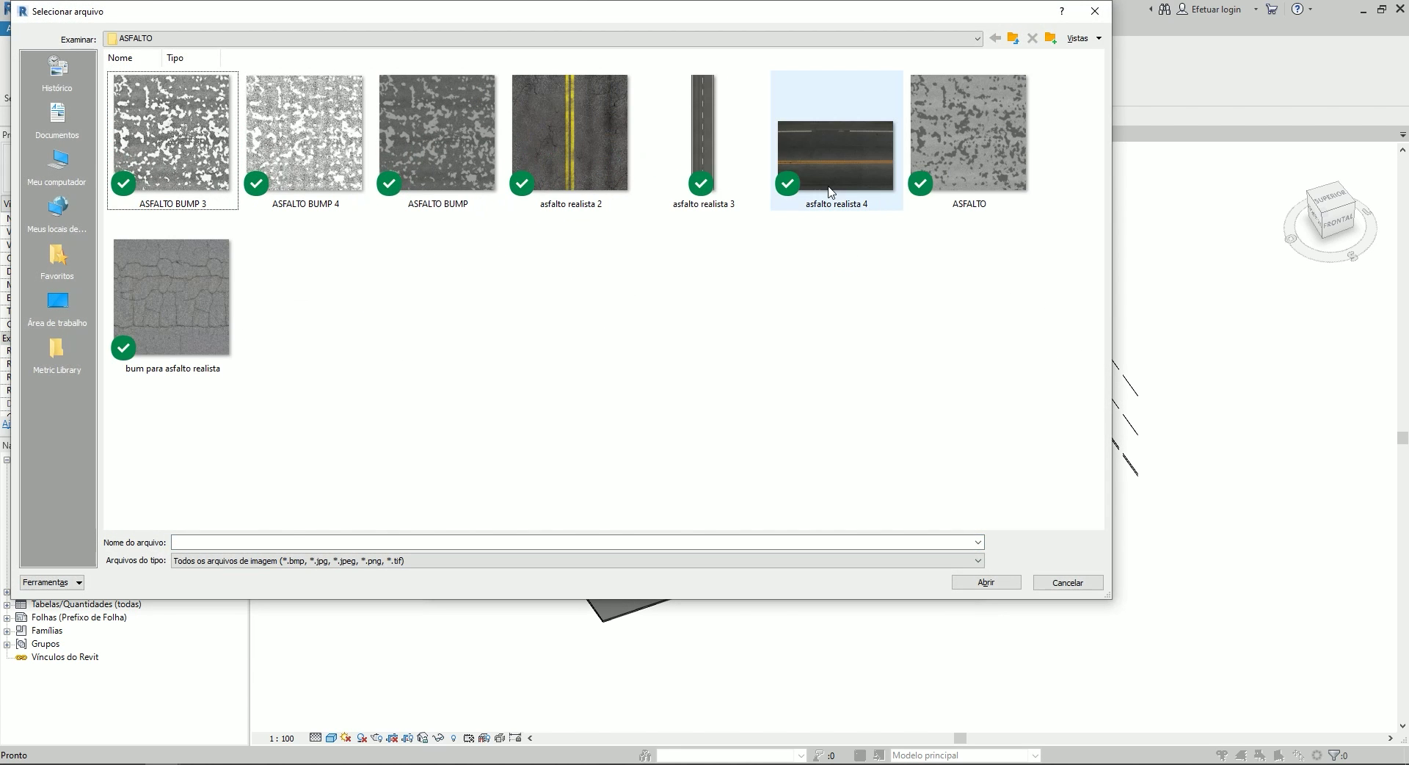
{"action": "left_click", "coordinate": [828, 163]}
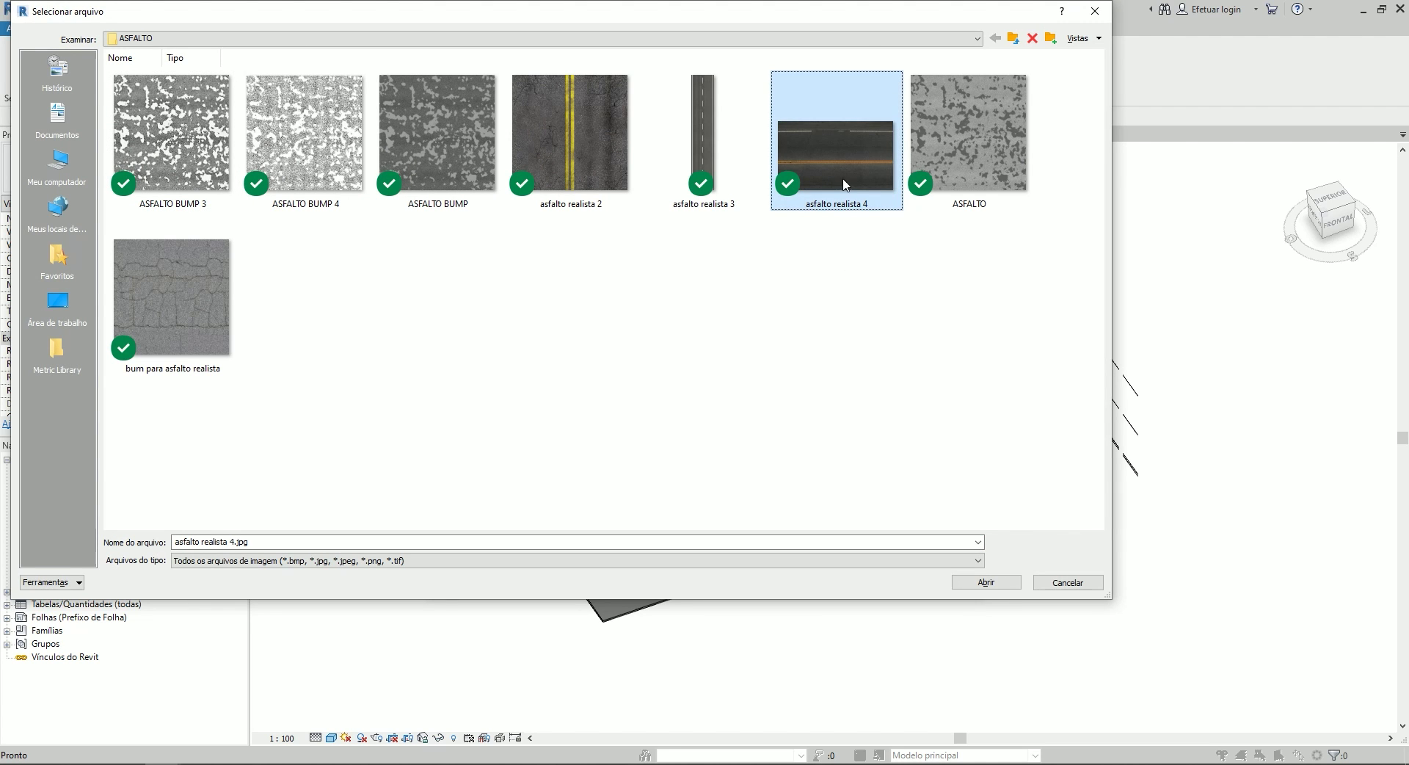
{"action": "double_click", "coordinate": [846, 185]}
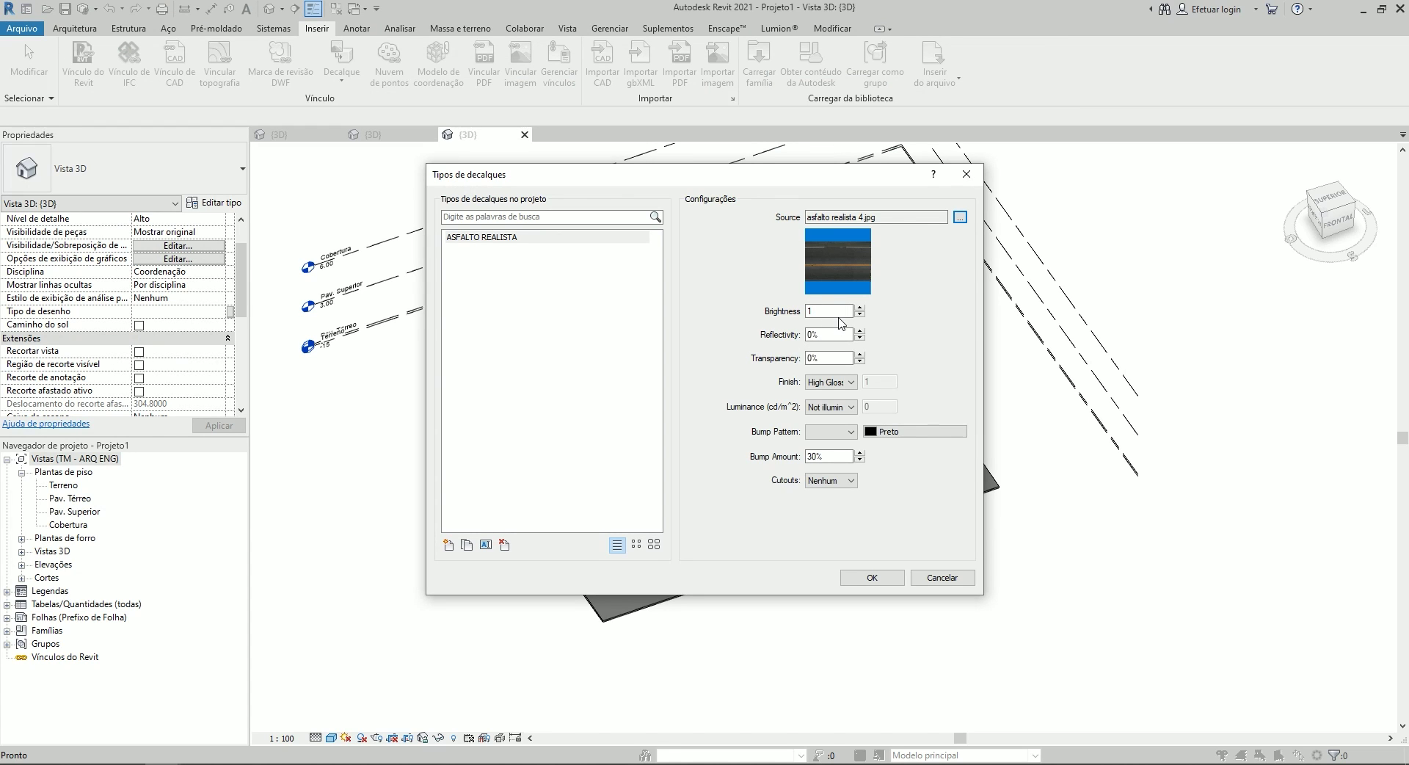
{"action": "left_click", "coordinate": [824, 383]}
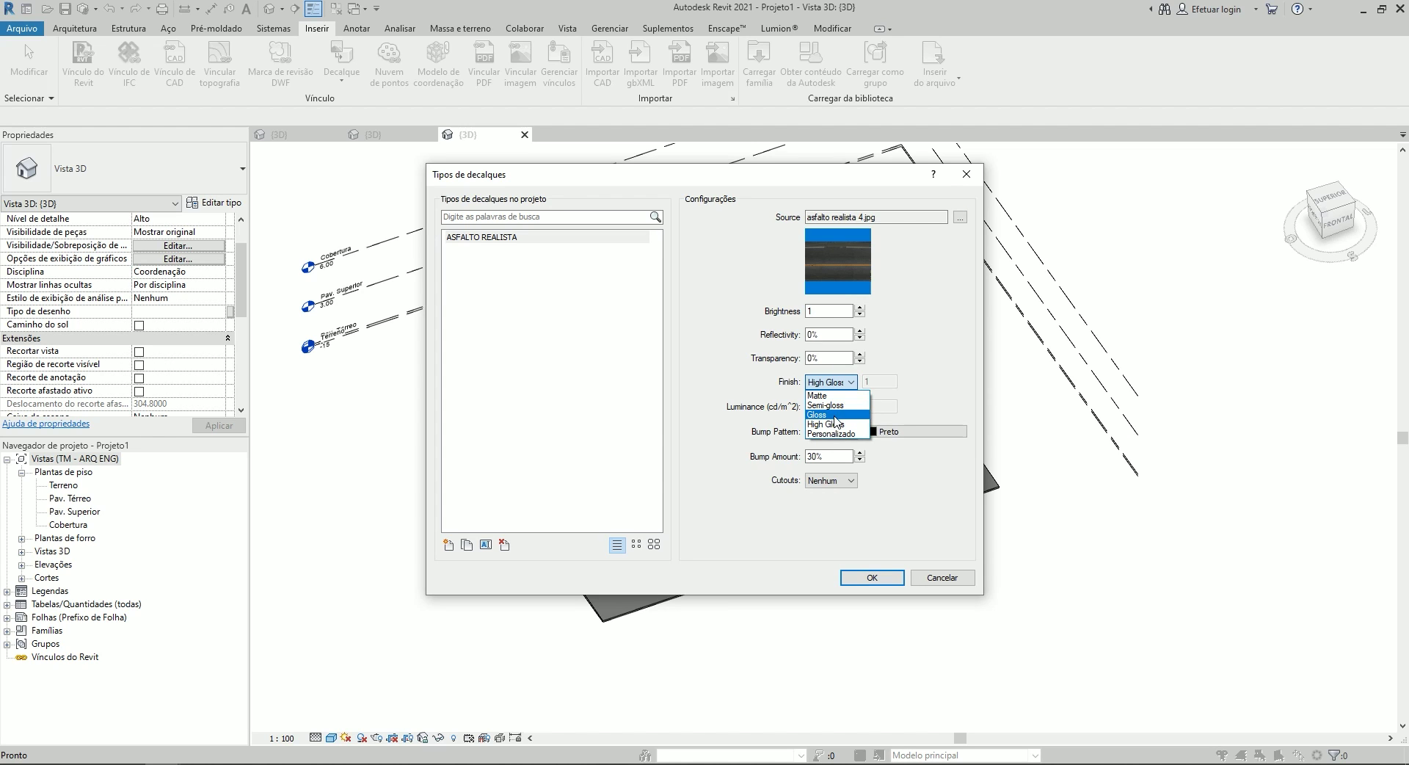
{"action": "left_click", "coordinate": [824, 415]}
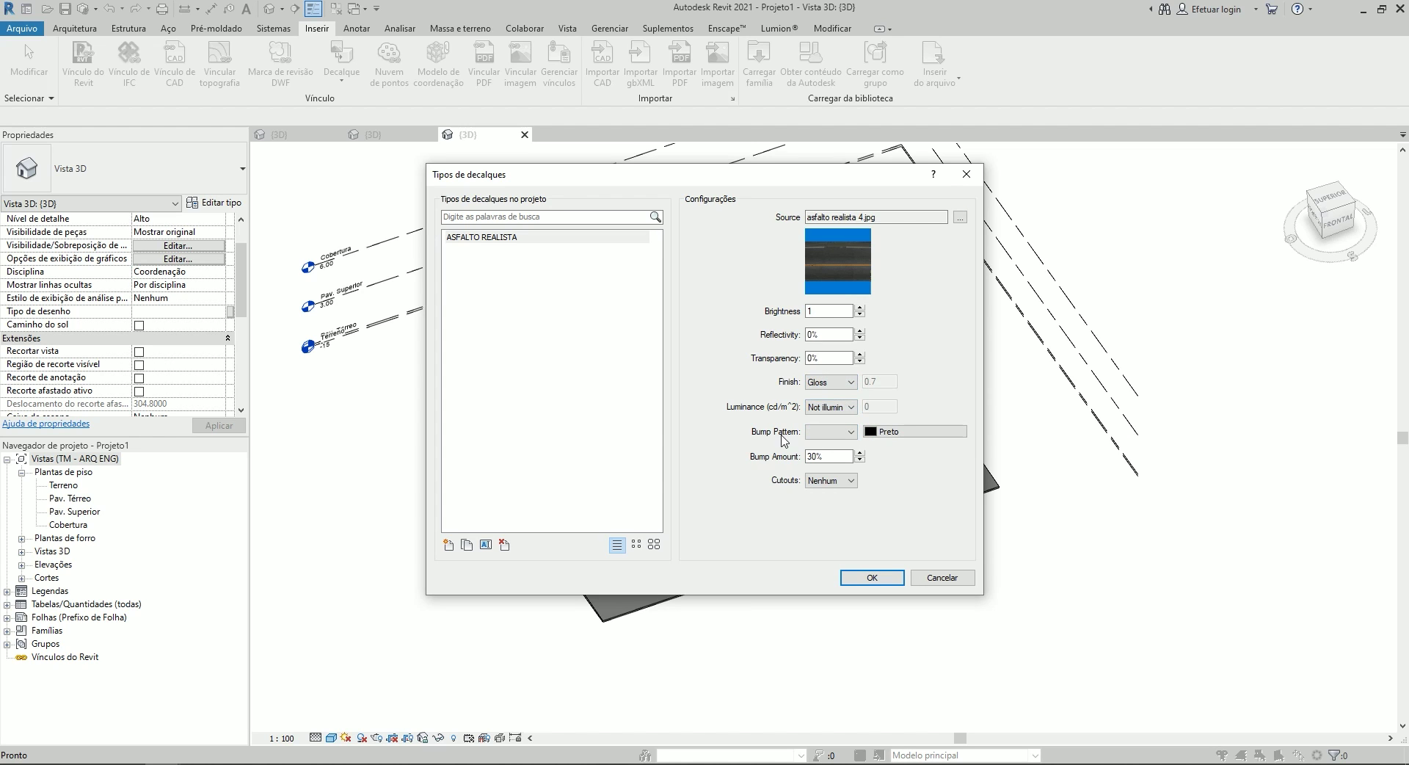
Use asfalto bump.jpg as the decal's image-file bump pattern.
{"action": "left_click", "coordinate": [832, 433]}
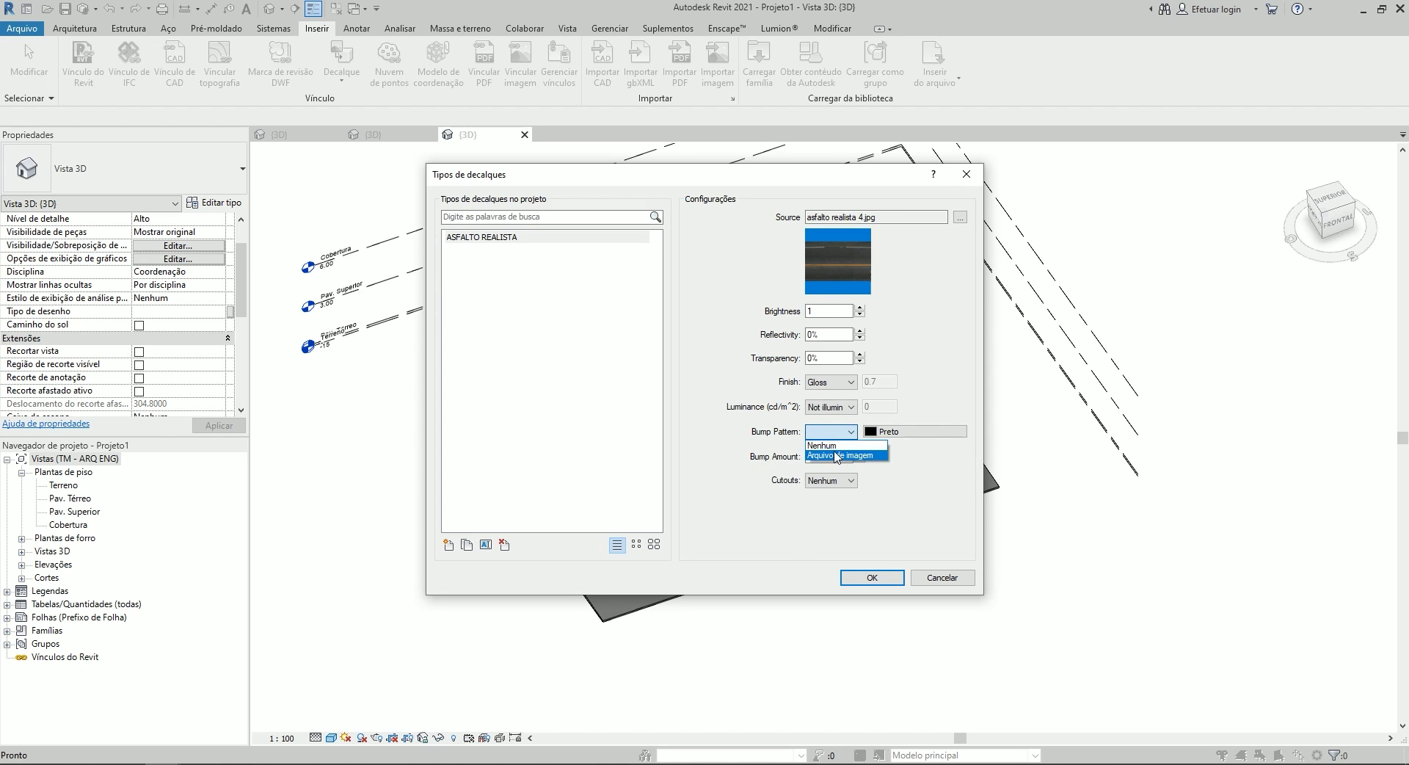
{"action": "left_click", "coordinate": [836, 455]}
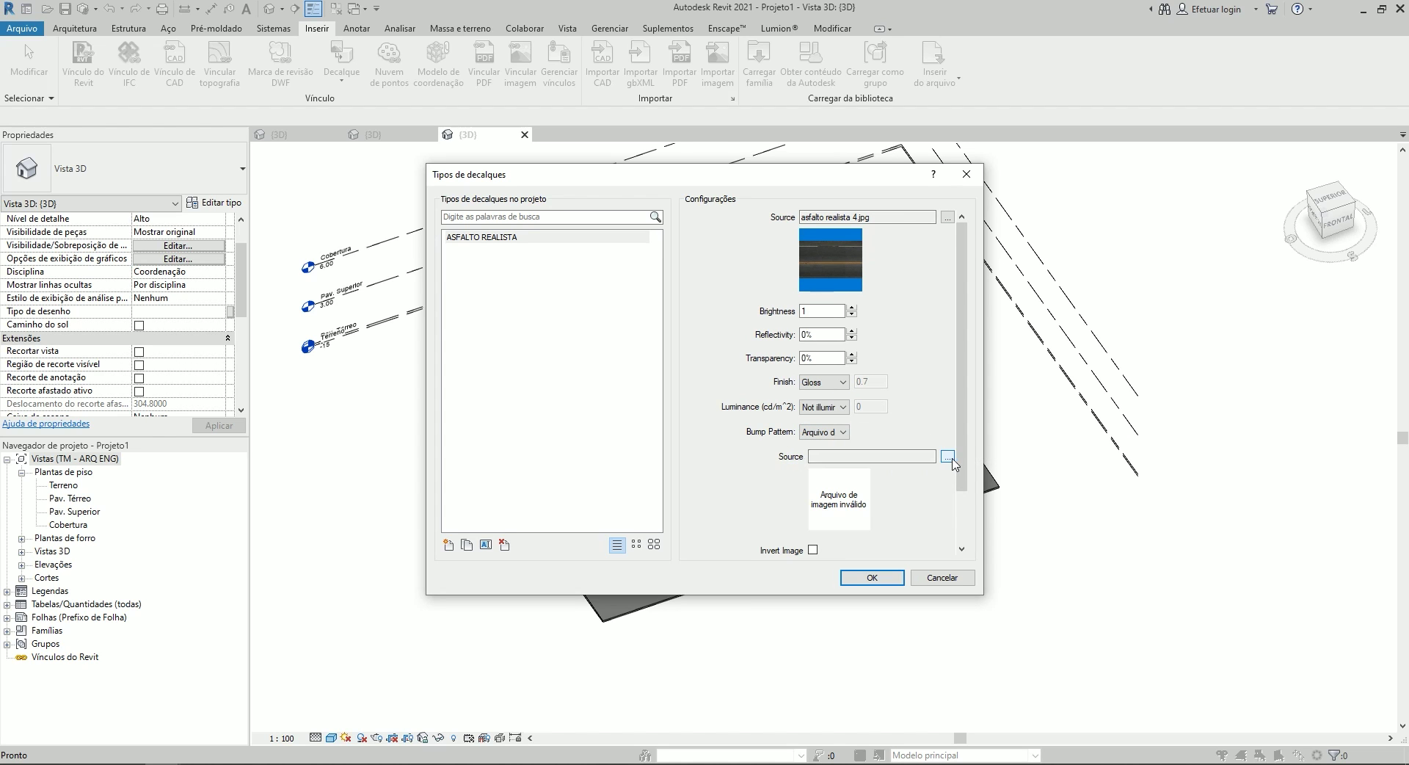
{"action": "left_click", "coordinate": [947, 457]}
{"action": "scroll", "coordinate": [524, 283], "scroll_direction": "up", "scroll_amount": 3, "text": "ctrl"}
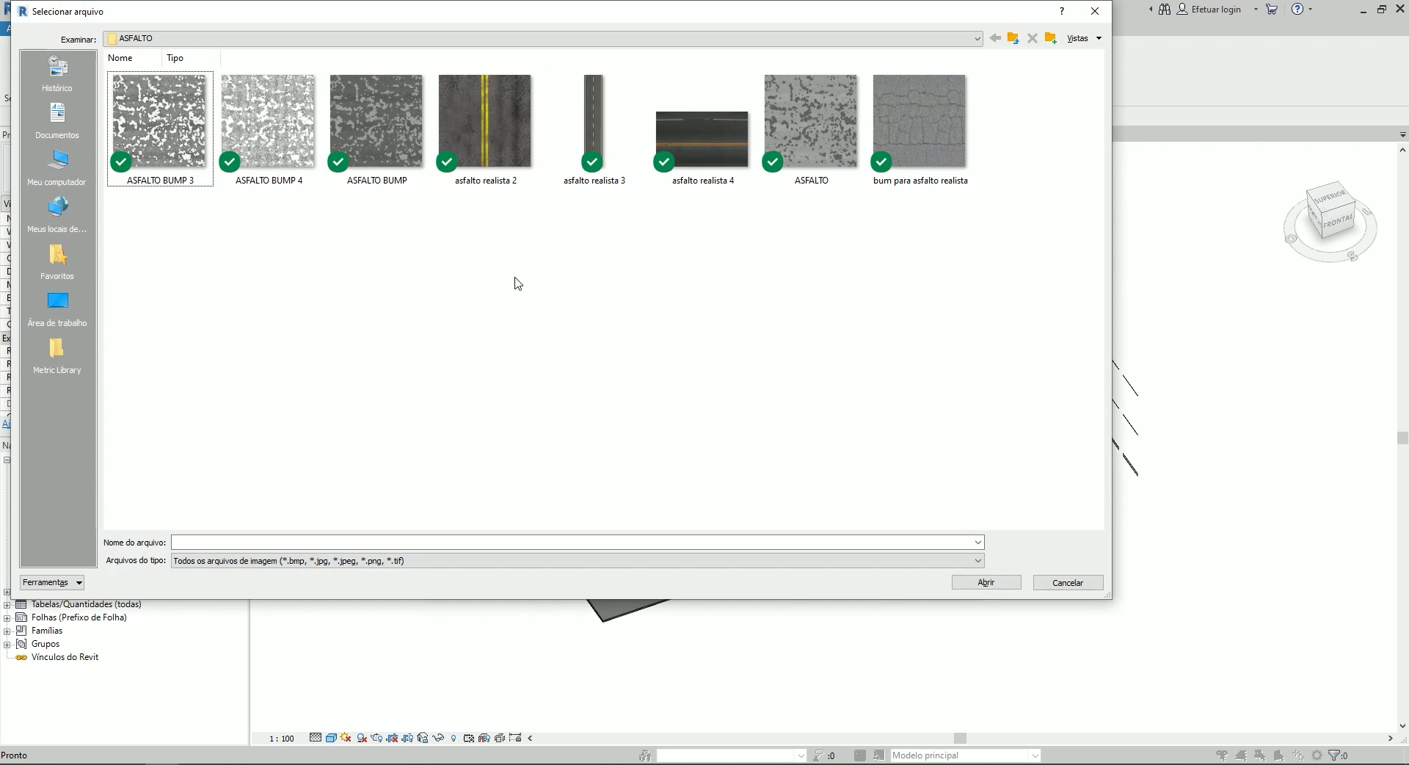
{"action": "double_click", "coordinate": [376, 128]}
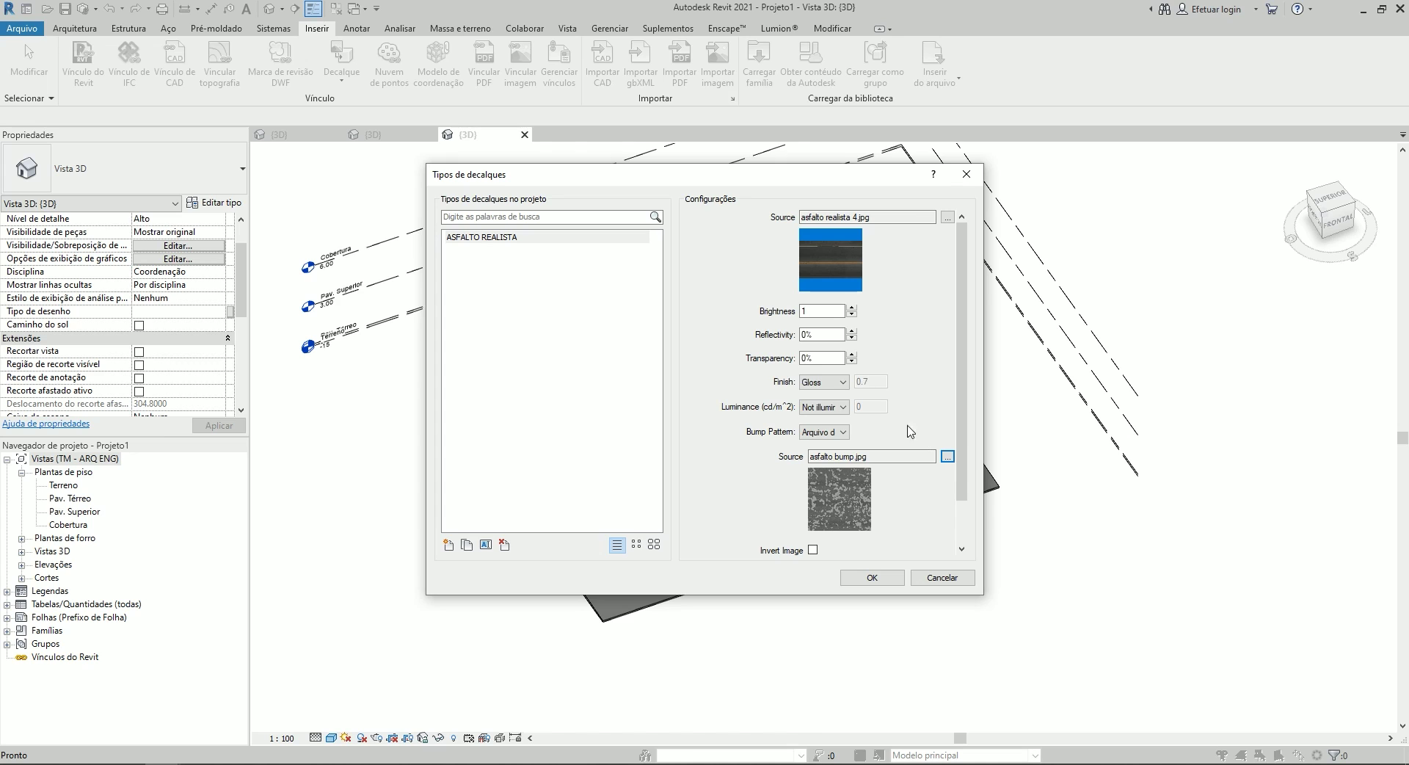
{"action": "scroll", "coordinate": [906, 451], "scroll_direction": "down", "scroll_amount": 2}
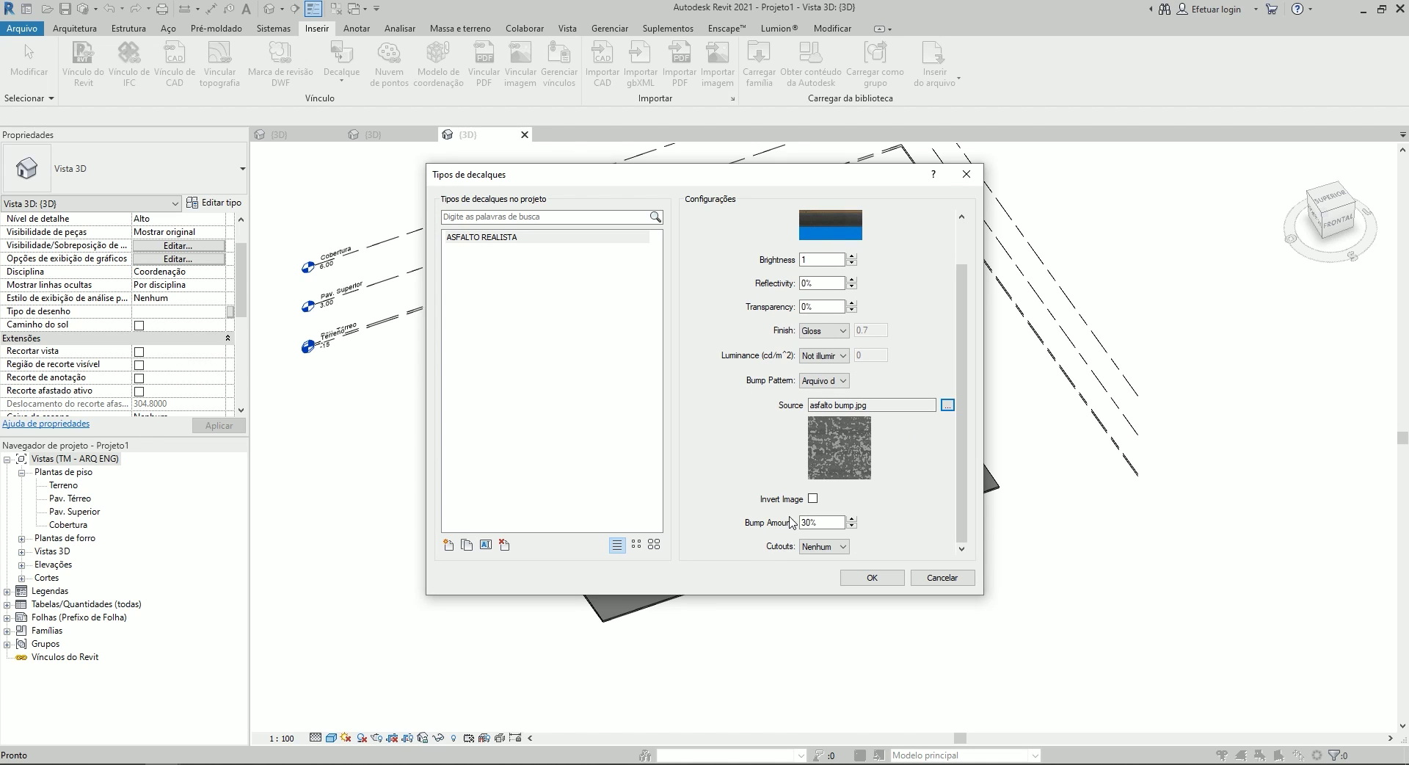
{"action": "left_click", "coordinate": [823, 546]}
Take cutouts from ASFALTO BUMP 3.jpg, set bump amount to 25%, and confirm with OK.
{"action": "left_click", "coordinate": [822, 569]}
{"action": "scroll", "coordinate": [901, 284], "scroll_direction": "down", "scroll_amount": 3}
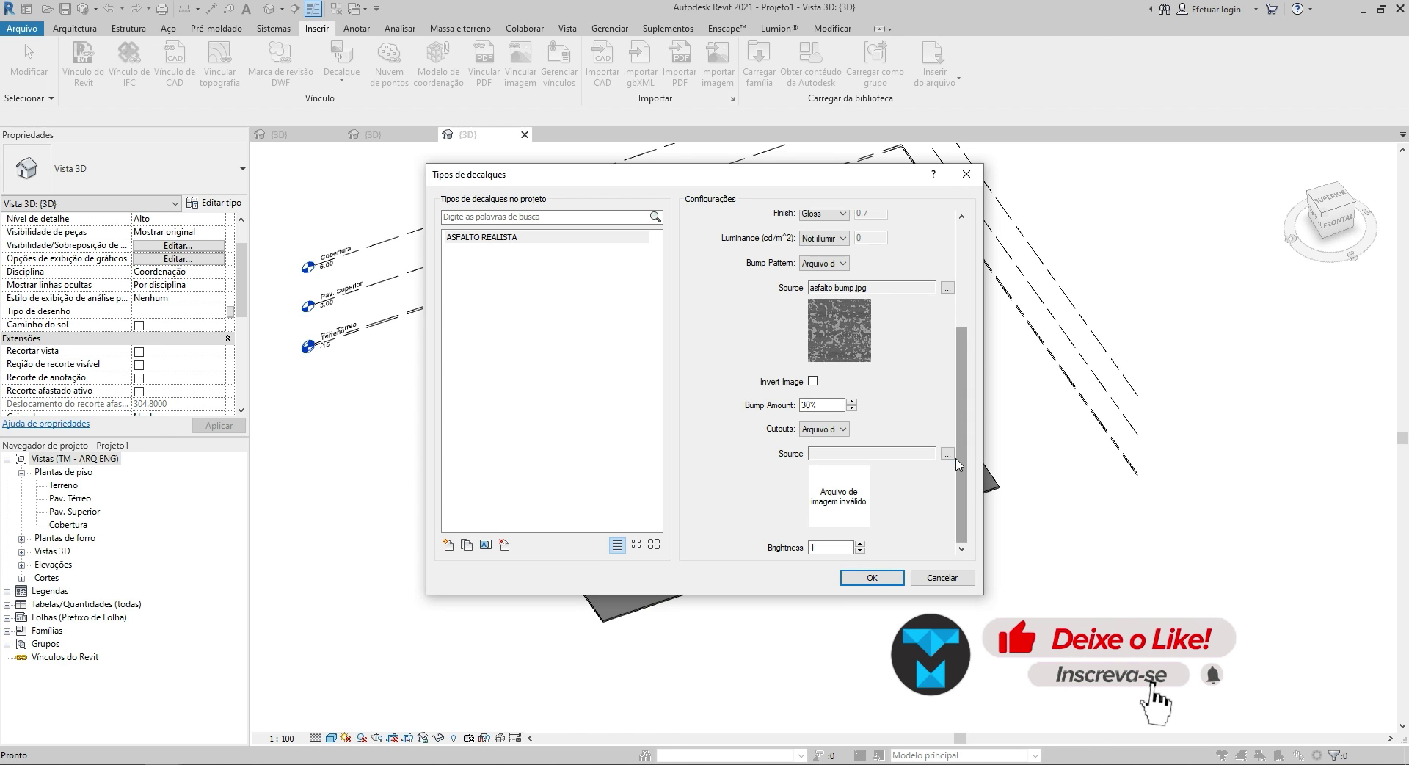
{"action": "left_click", "coordinate": [947, 455]}
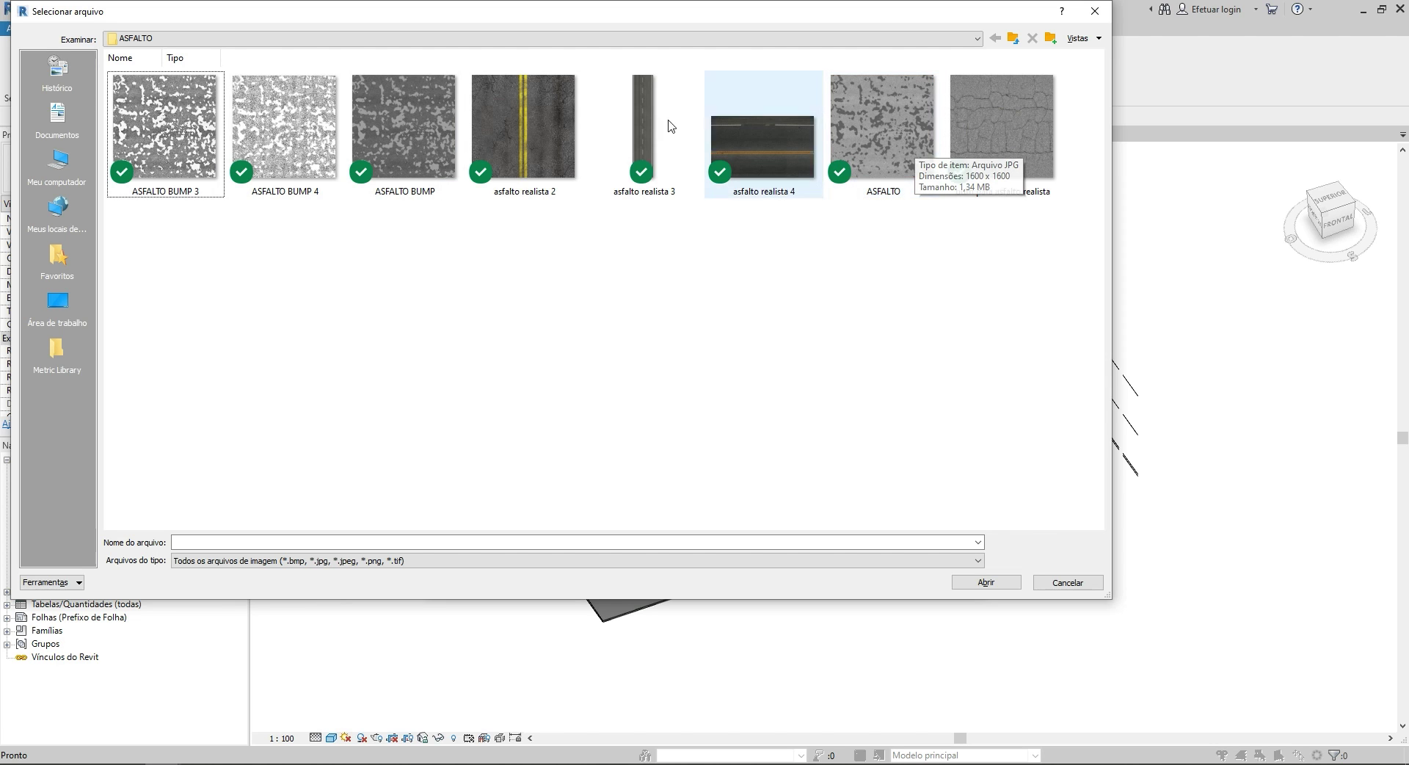
{"action": "left_click", "coordinate": [164, 139]}
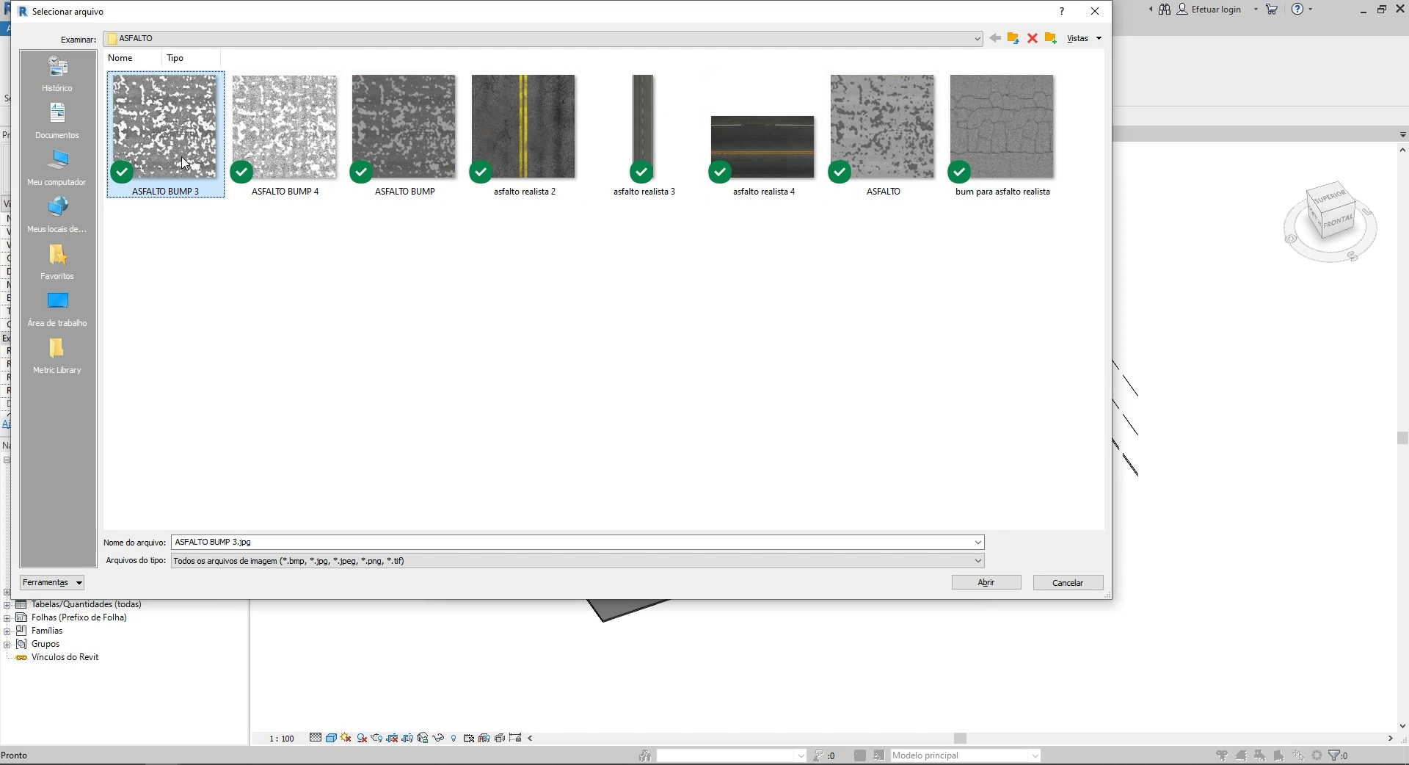
{"action": "double_click", "coordinate": [183, 162]}
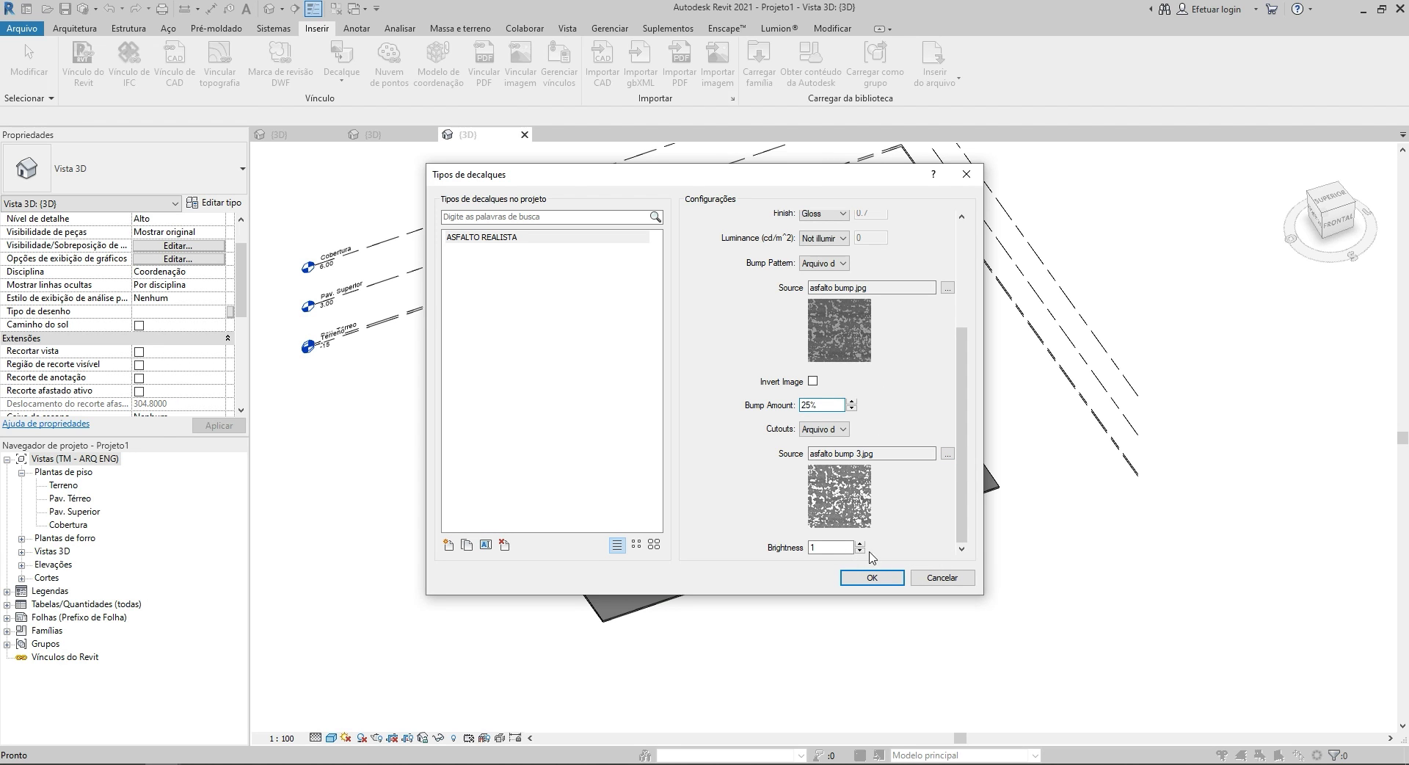
{"action": "left_click", "coordinate": [872, 577]}
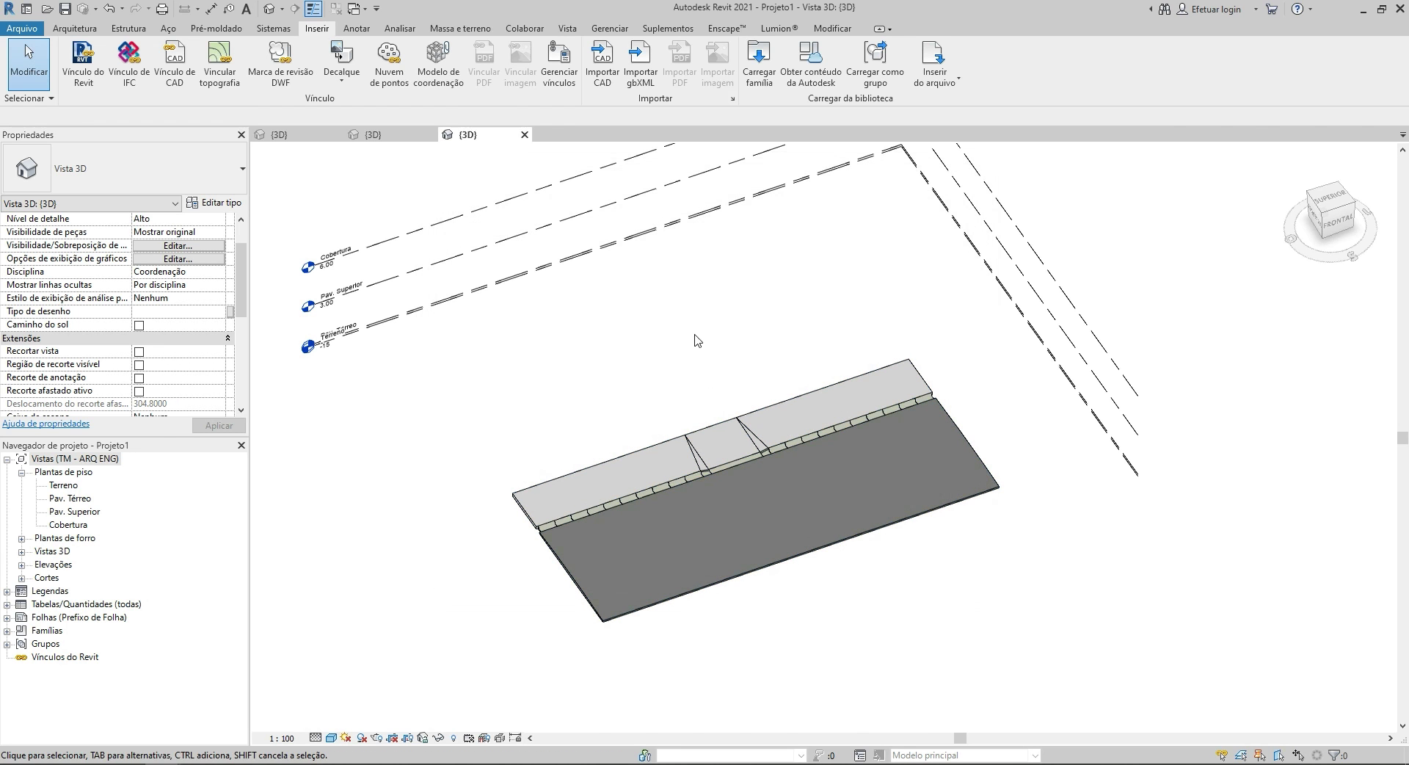
Place the ASFALTO REALISTA decal on the grey street surface in the 3D view.
{"action": "middle_click_drag", "start_coordinate": [696, 340], "coordinate": [657, 365], "text": "shift"}
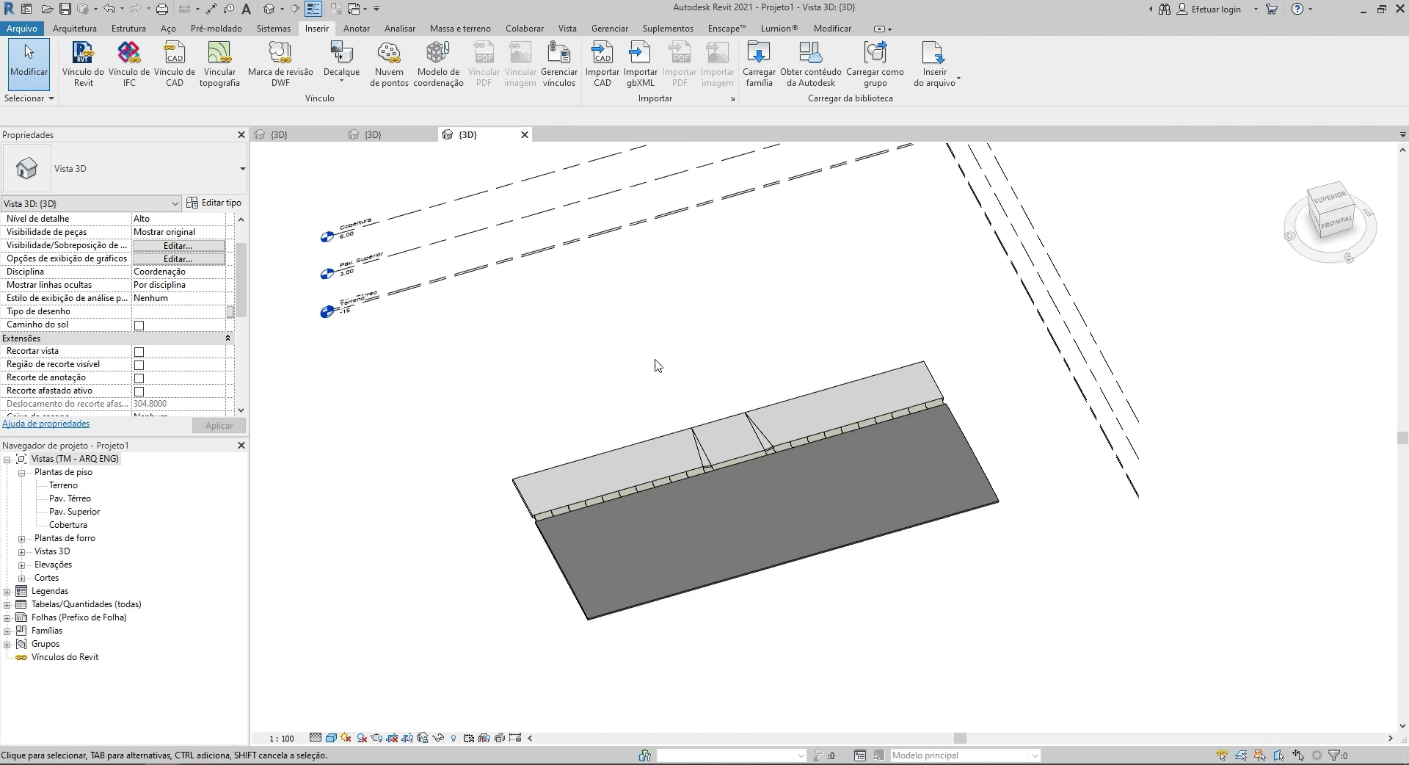
{"action": "left_click", "coordinate": [341, 87]}
{"action": "left_click", "coordinate": [378, 136]}
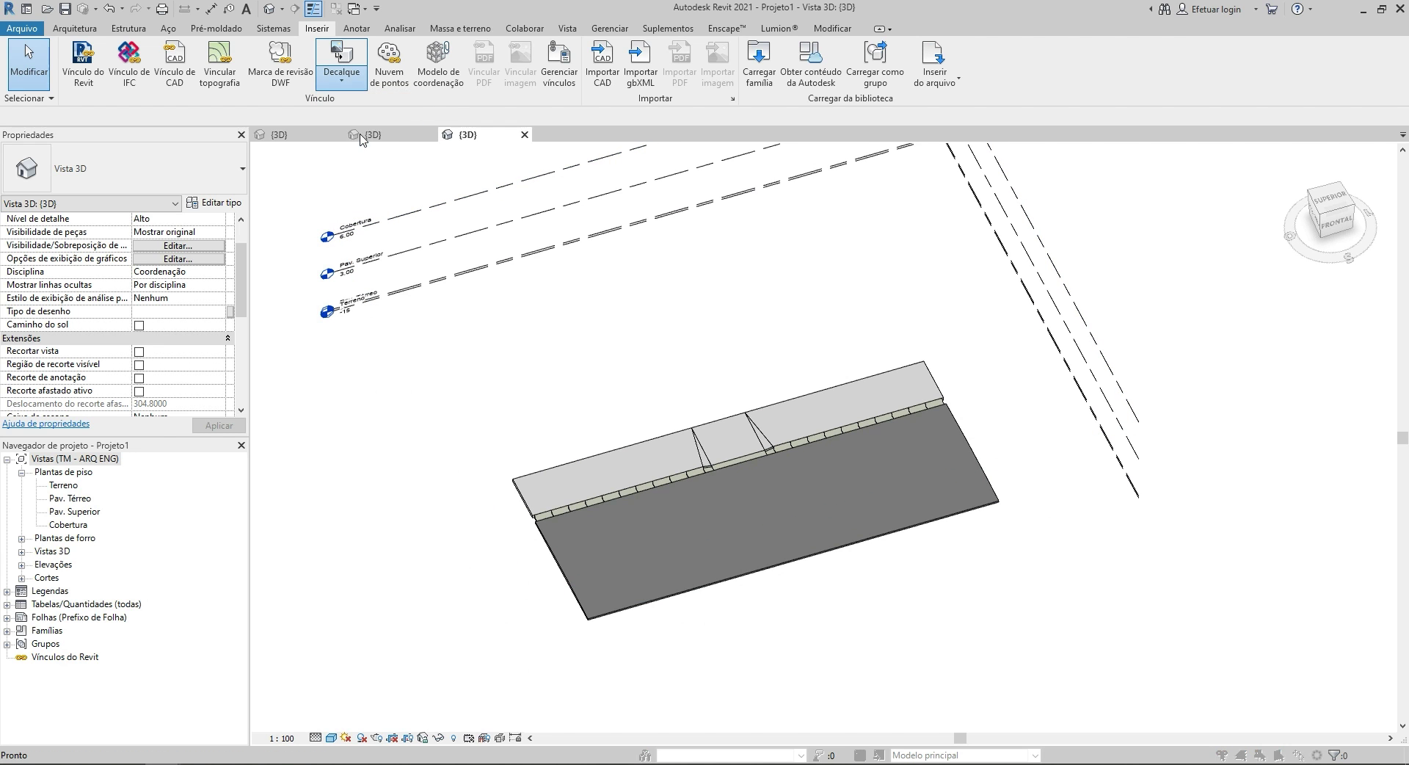
{"action": "key", "text": "Return"}
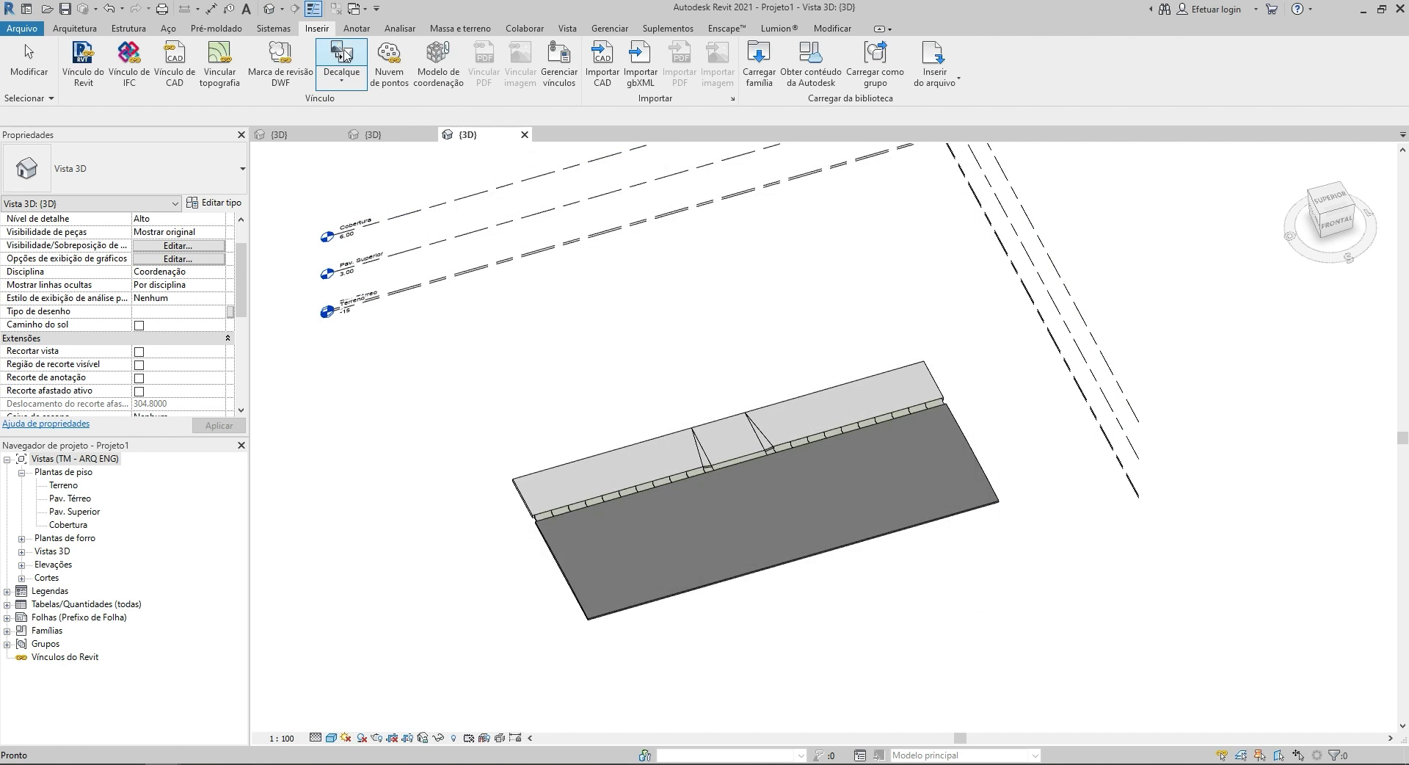
{"action": "left_click", "coordinate": [341, 84]}
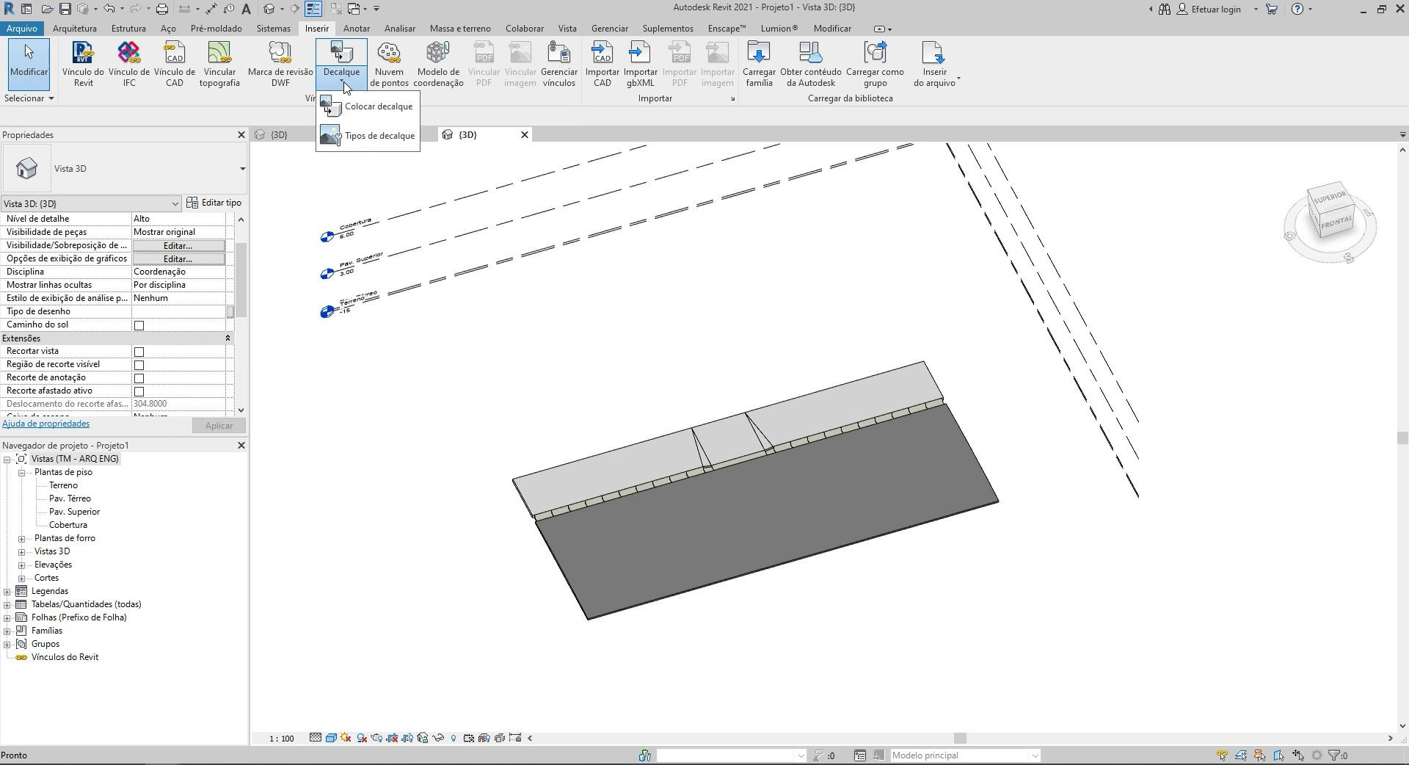
{"action": "left_click", "coordinate": [374, 116]}
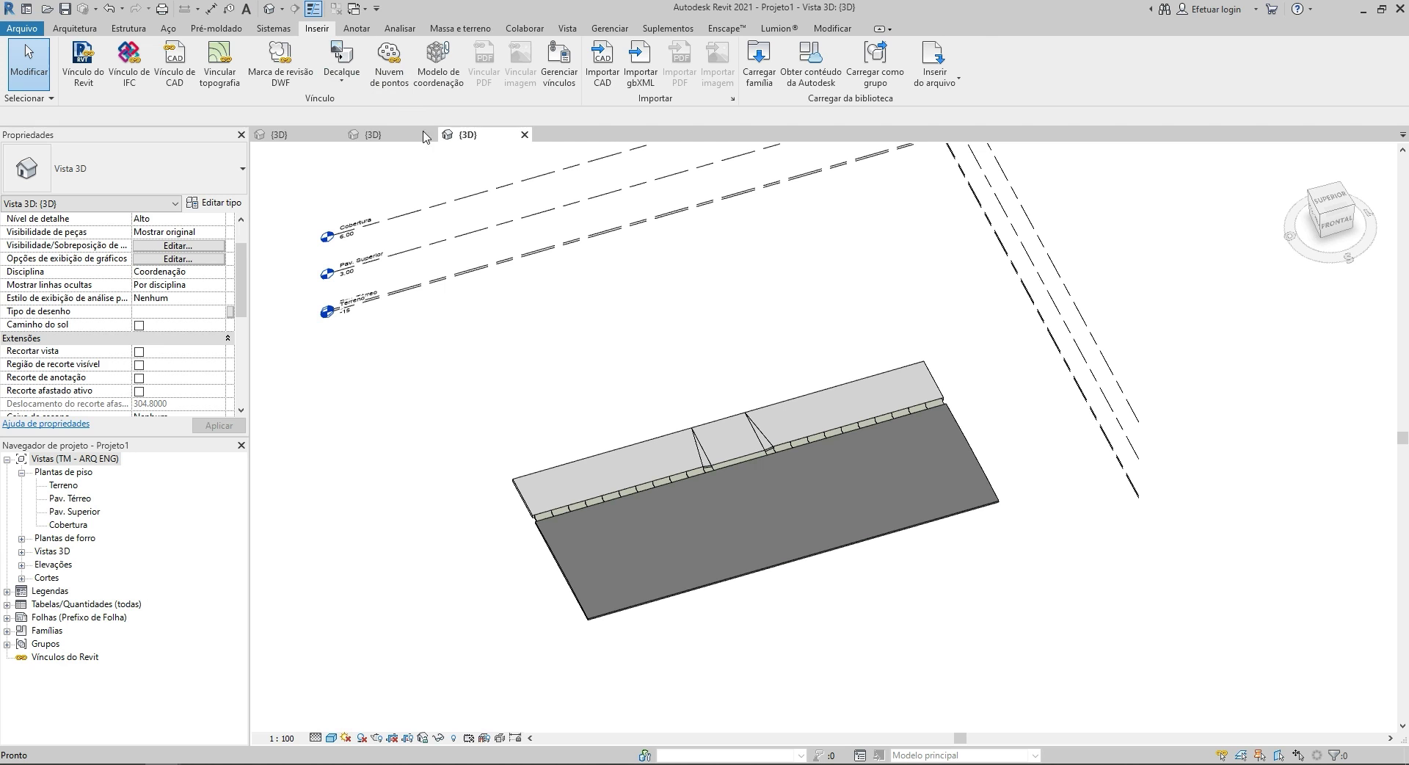
{"action": "left_click", "coordinate": [348, 55]}
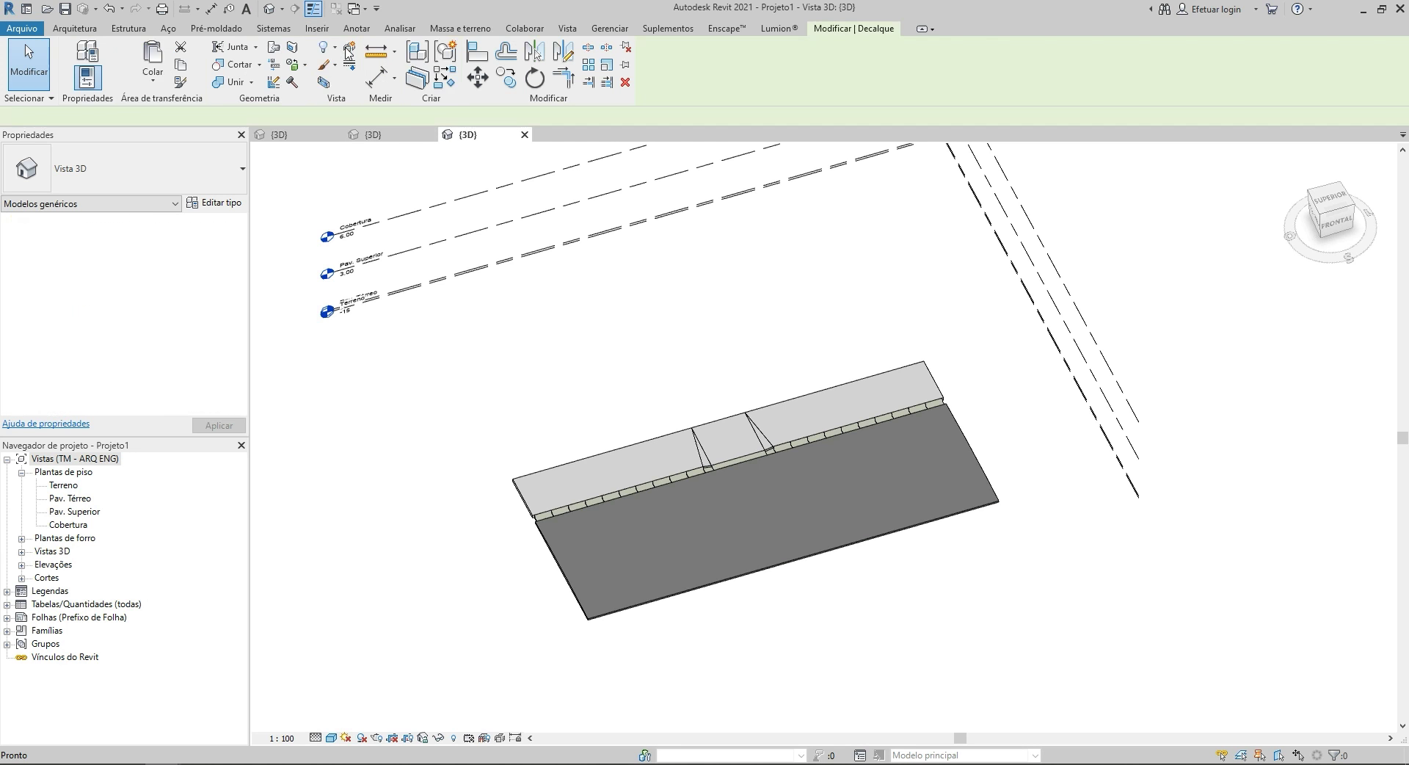
{"action": "left_click", "coordinate": [654, 541]}
{"action": "key", "text": "Escape"}
Open the Pav. Térreo floor plan from the Project Browser.
{"action": "scroll", "coordinate": [654, 544], "scroll_direction": "up", "scroll_amount": 2}
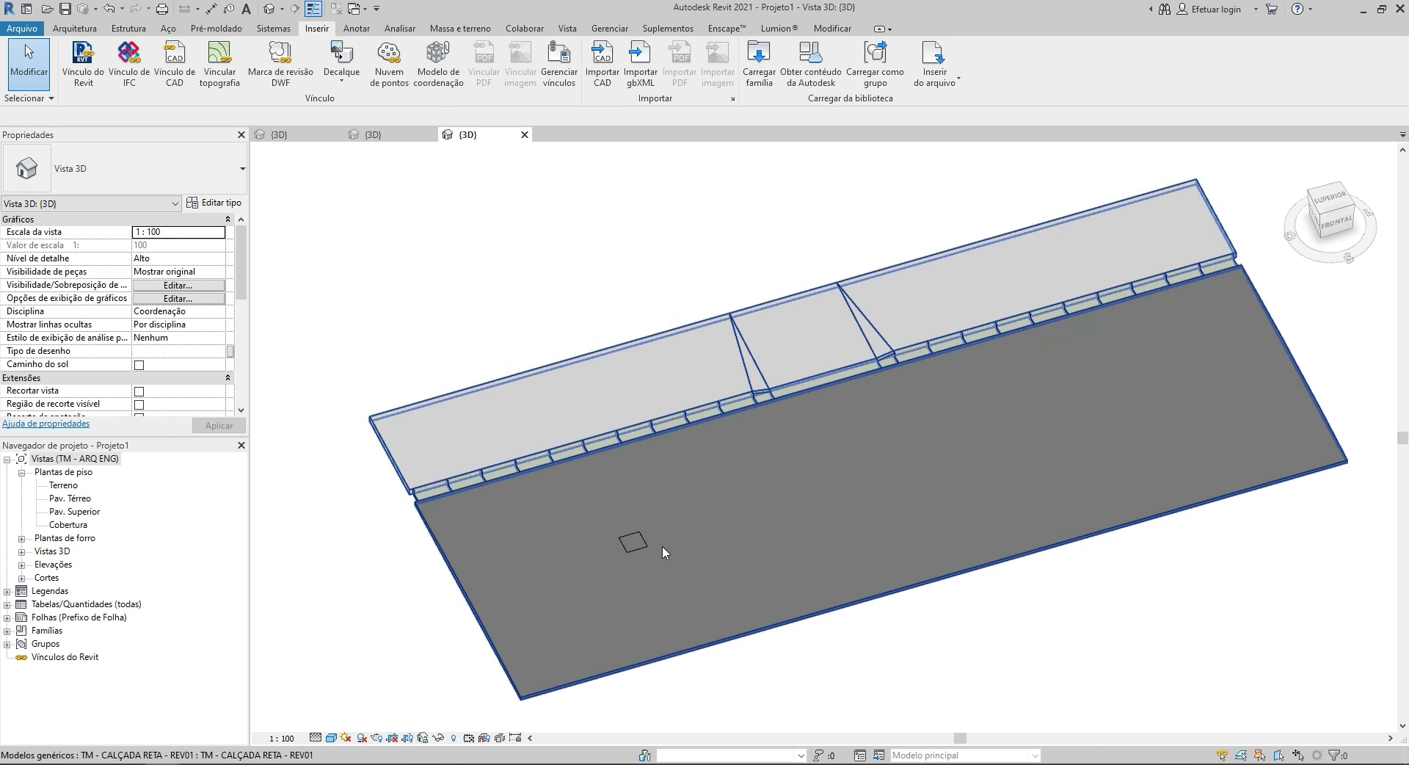
{"action": "scroll", "coordinate": [650, 544], "scroll_direction": "down", "scroll_amount": 2}
{"action": "left_click", "coordinate": [76, 499]}
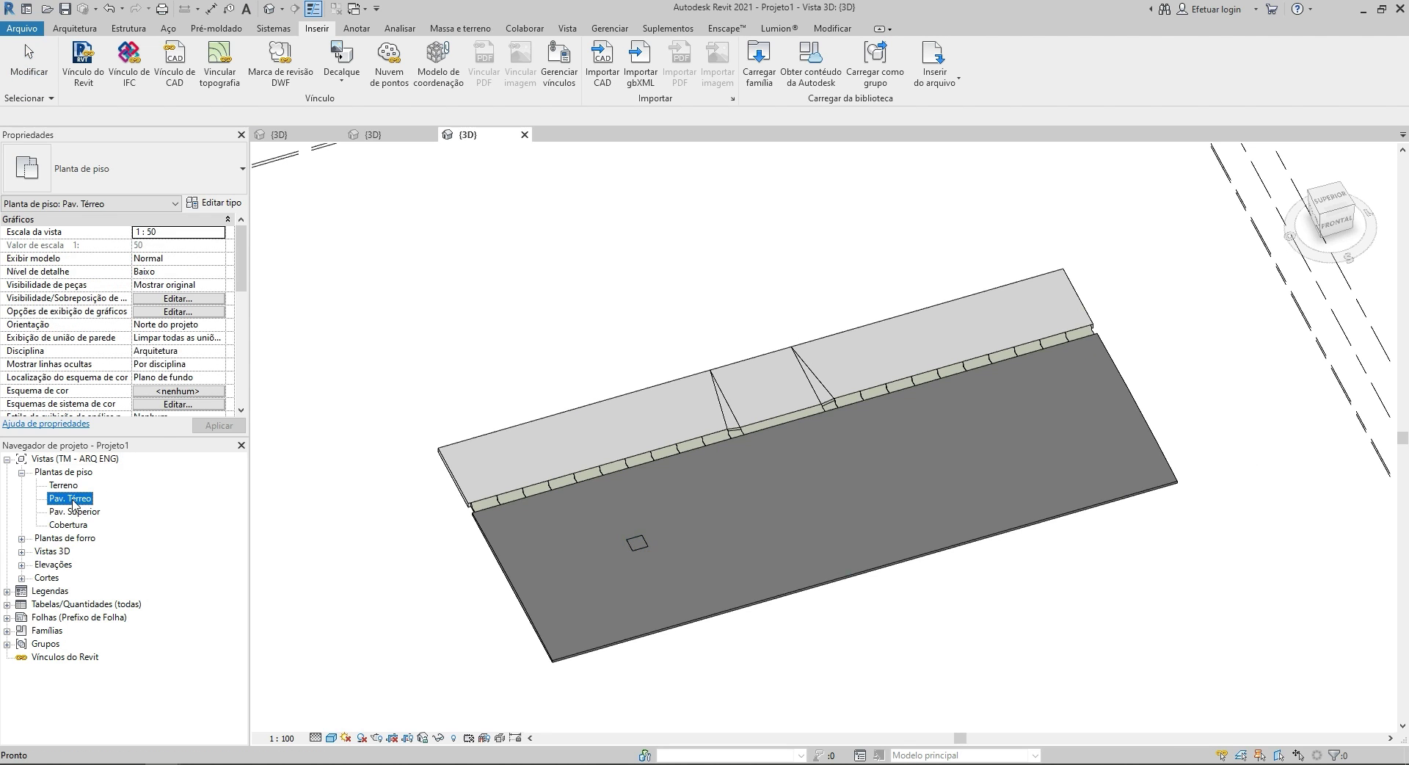
{"action": "double_click", "coordinate": [75, 500]}
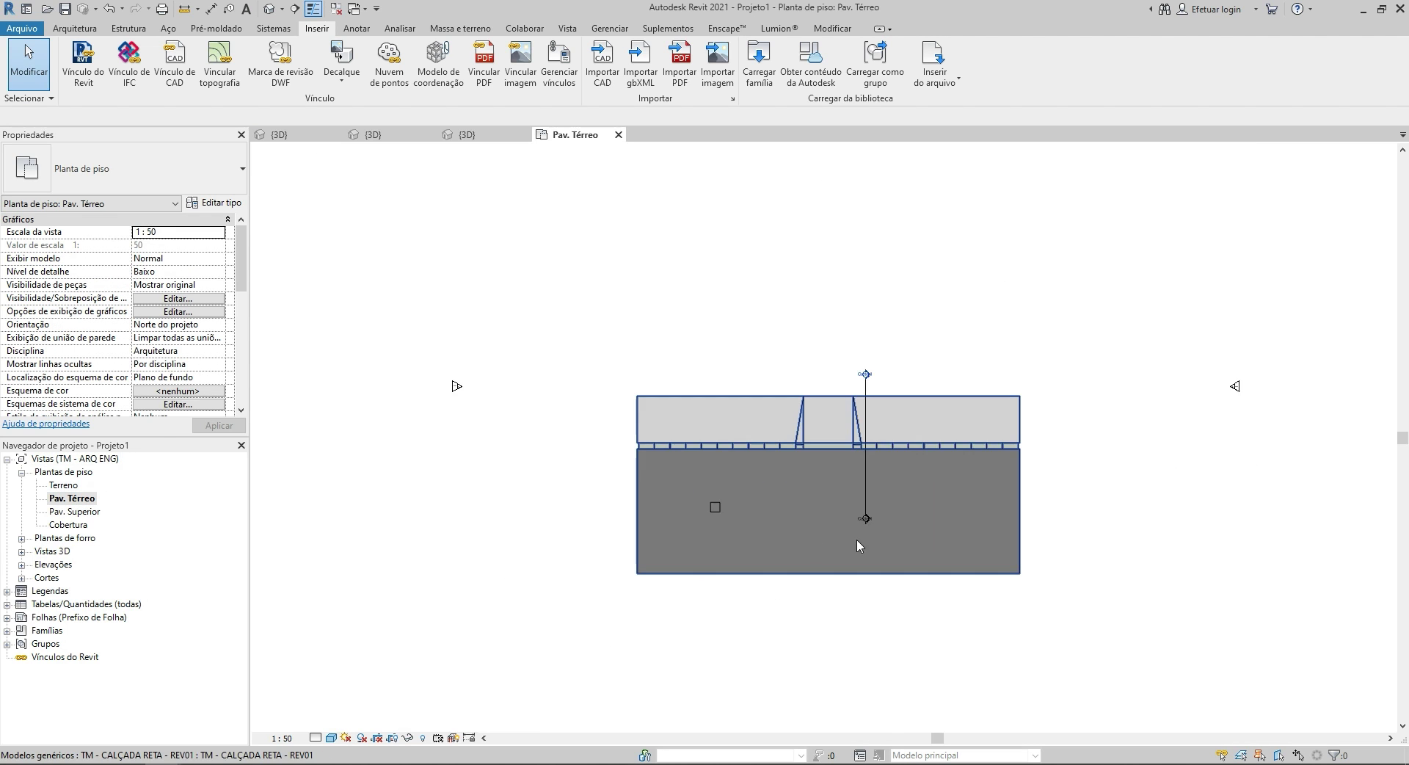
Add an aligned dimension across the road slab's width, placed below it.
{"action": "key", "text": "Escape"}
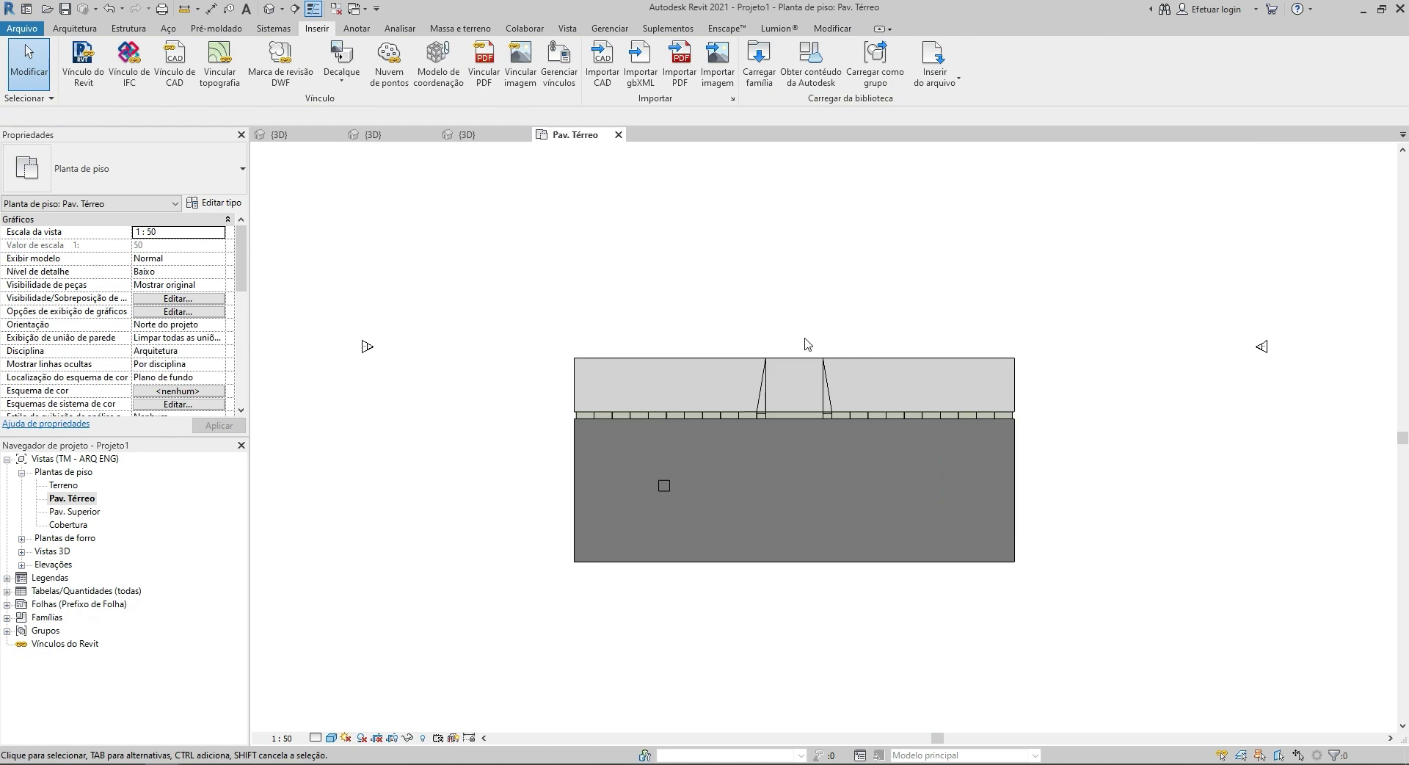
{"action": "scroll", "coordinate": [653, 416], "scroll_direction": "up", "scroll_amount": 1}
{"action": "left_click", "coordinate": [641, 417]}
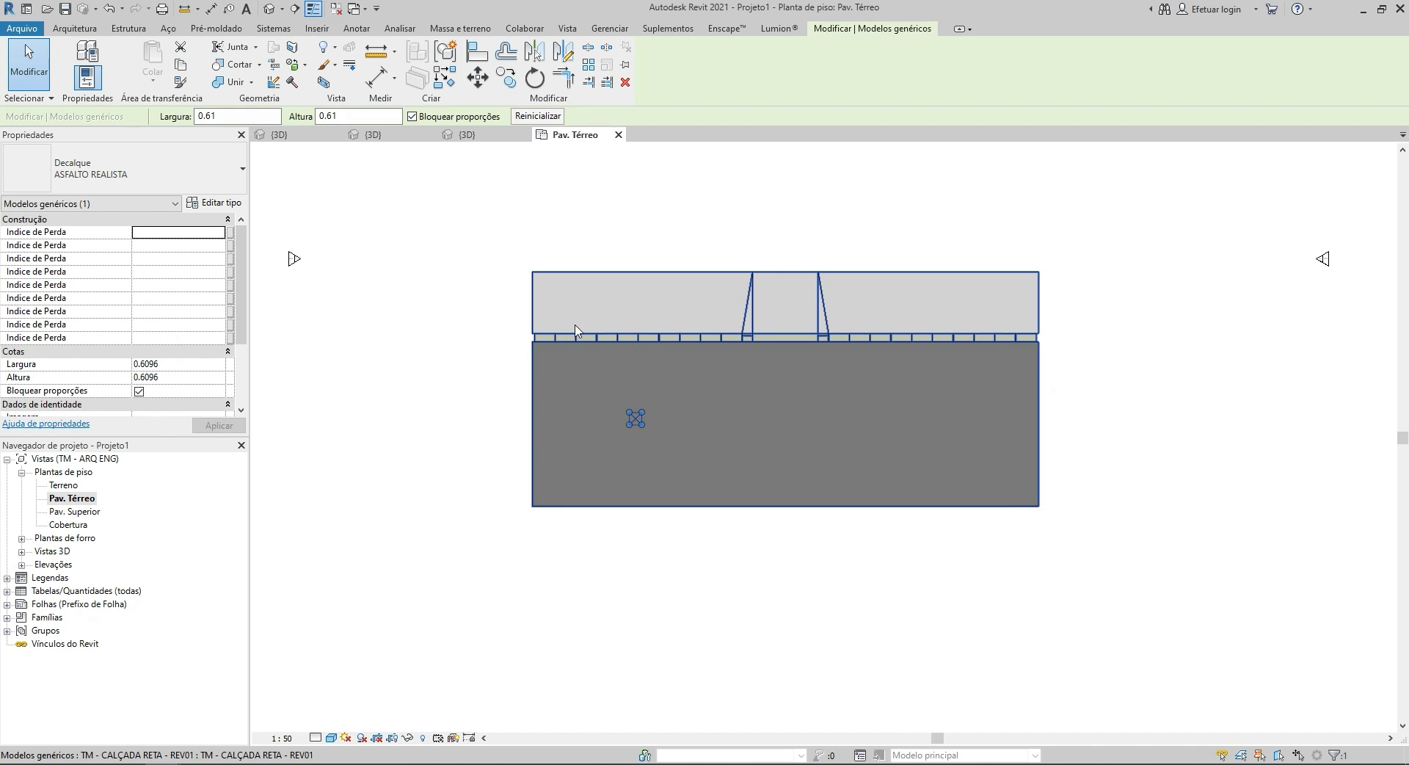
{"action": "key", "text": "Escape"}
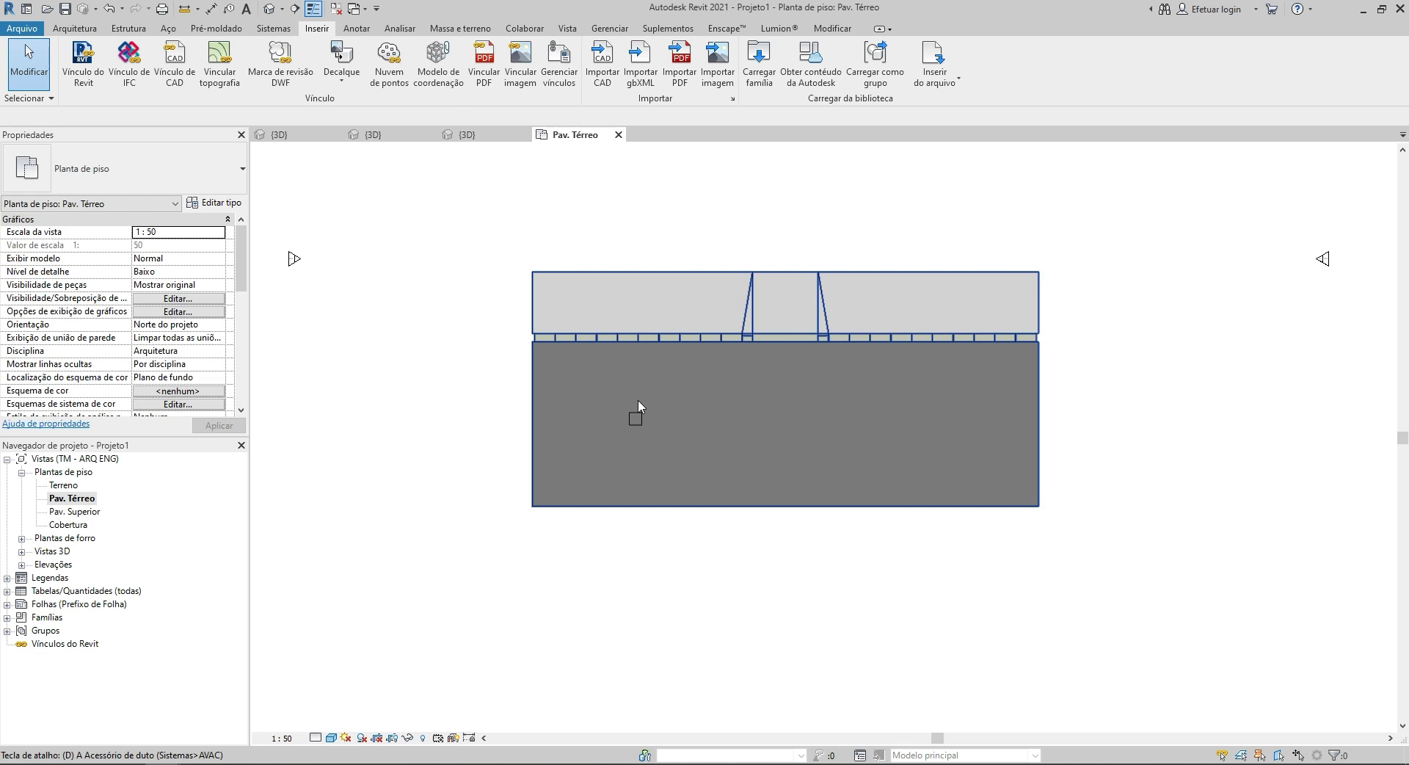
{"action": "key", "text": "i"}
{"action": "left_click", "coordinate": [531, 383]}
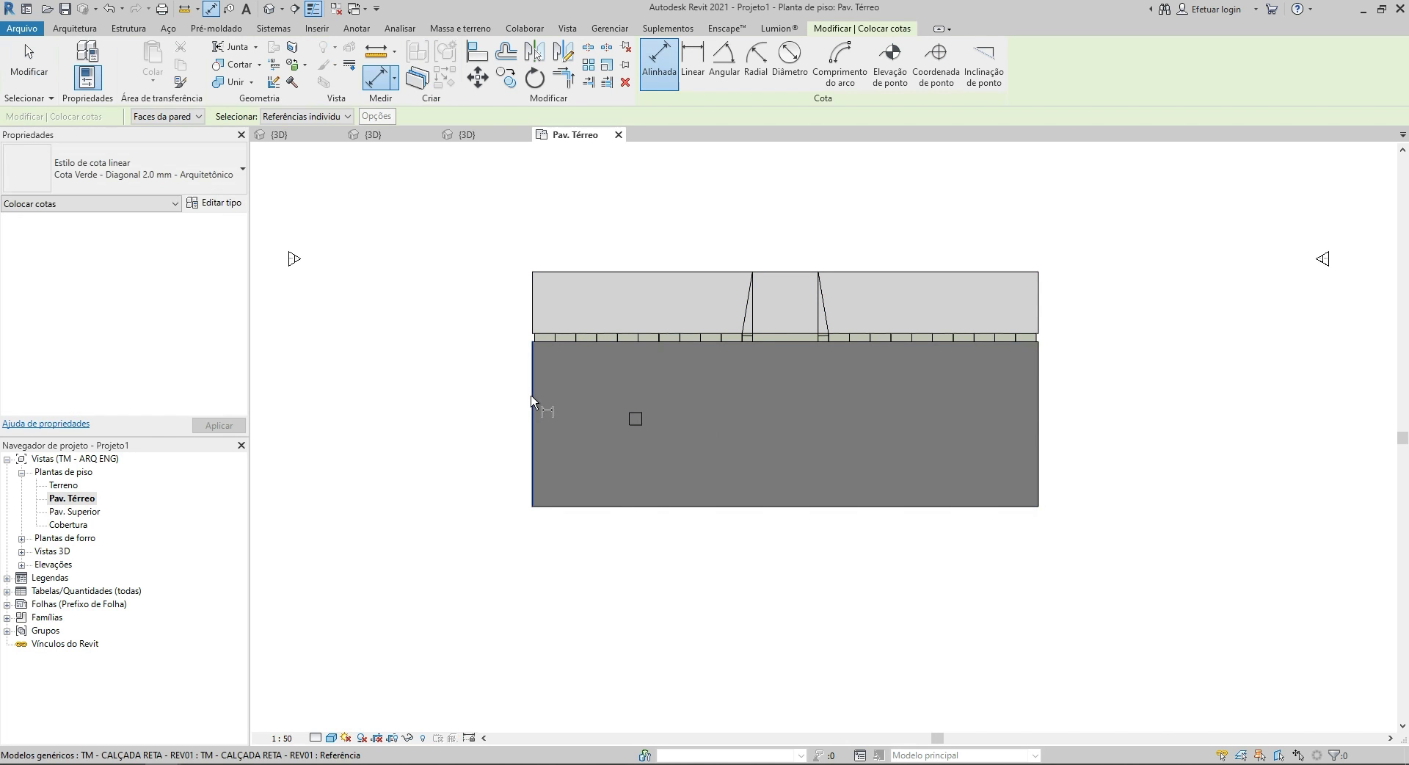
{"action": "left_click", "coordinate": [1039, 387]}
{"action": "left_click", "coordinate": [942, 548]}
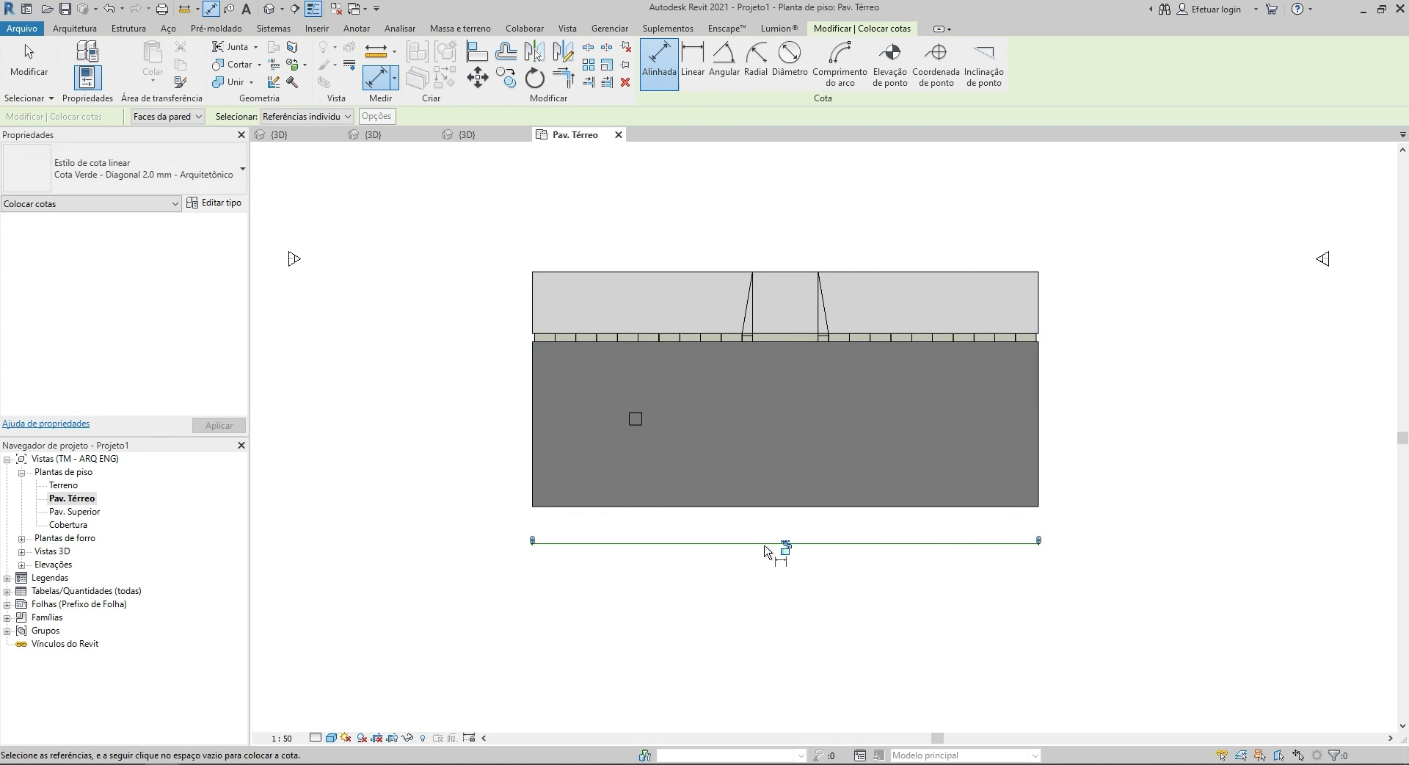
{"action": "scroll", "coordinate": [776, 546], "scroll_direction": "up", "scroll_amount": 2}
{"action": "scroll", "coordinate": [813, 503], "scroll_direction": "down", "scroll_amount": 2}
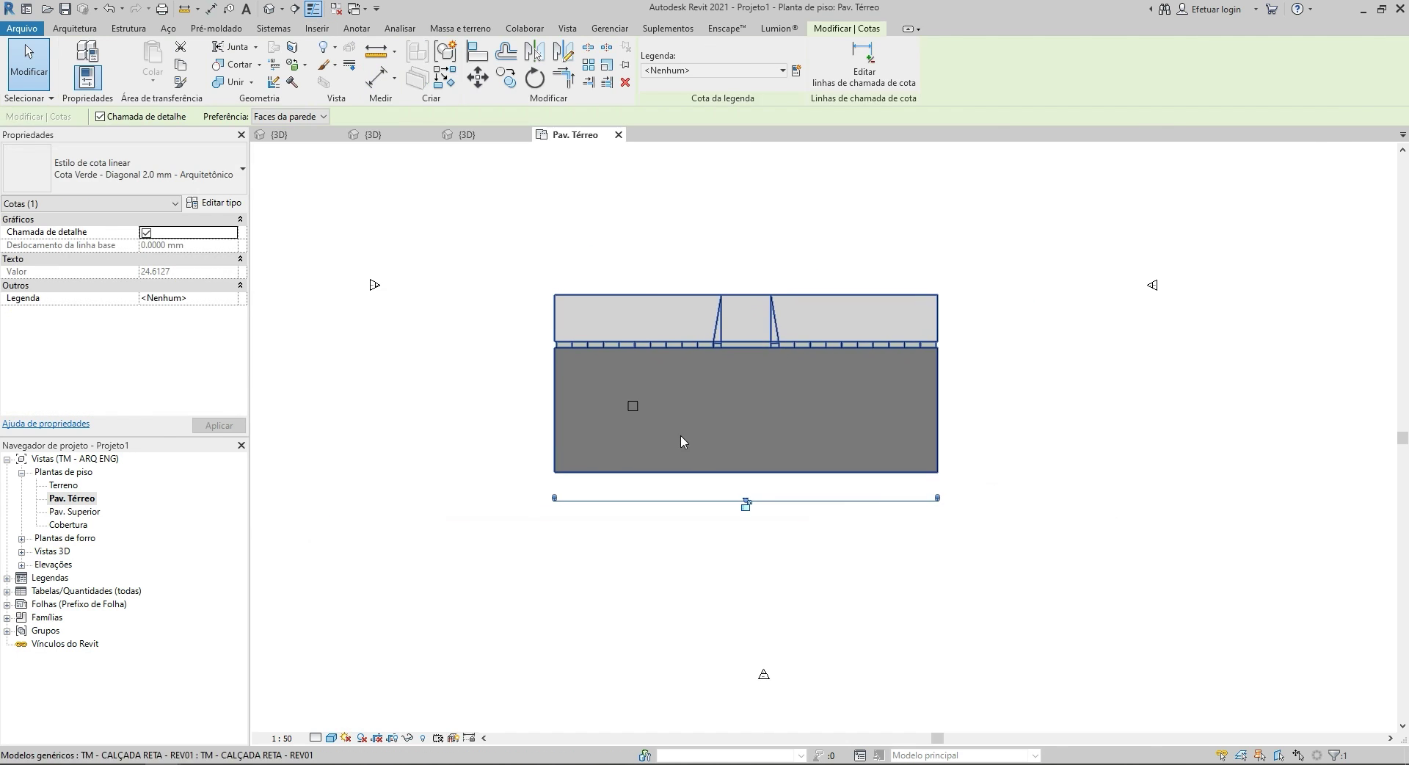
Unlock the decal's proportions and resize it to 24.61 wide by 8 high.
{"action": "left_click", "coordinate": [621, 403]}
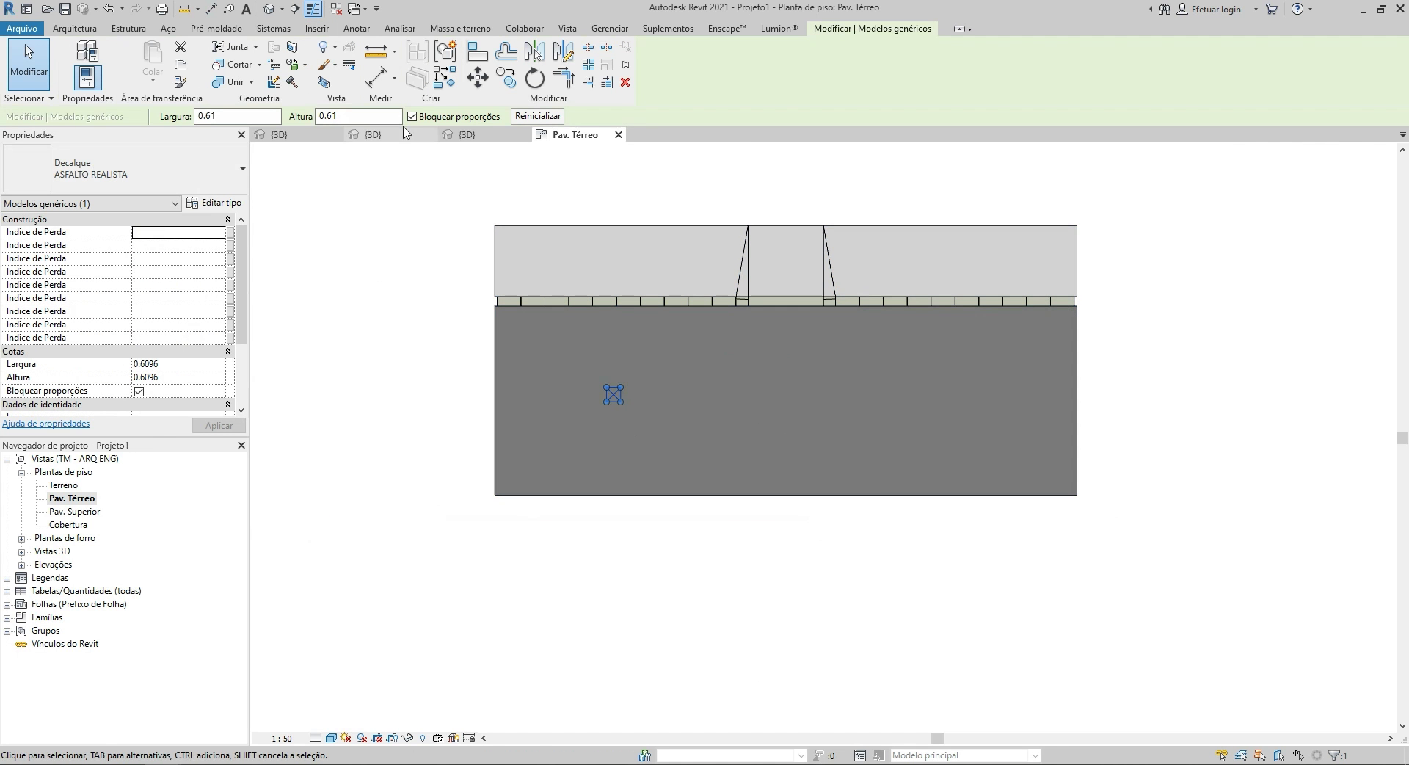
{"action": "left_click", "coordinate": [412, 116]}
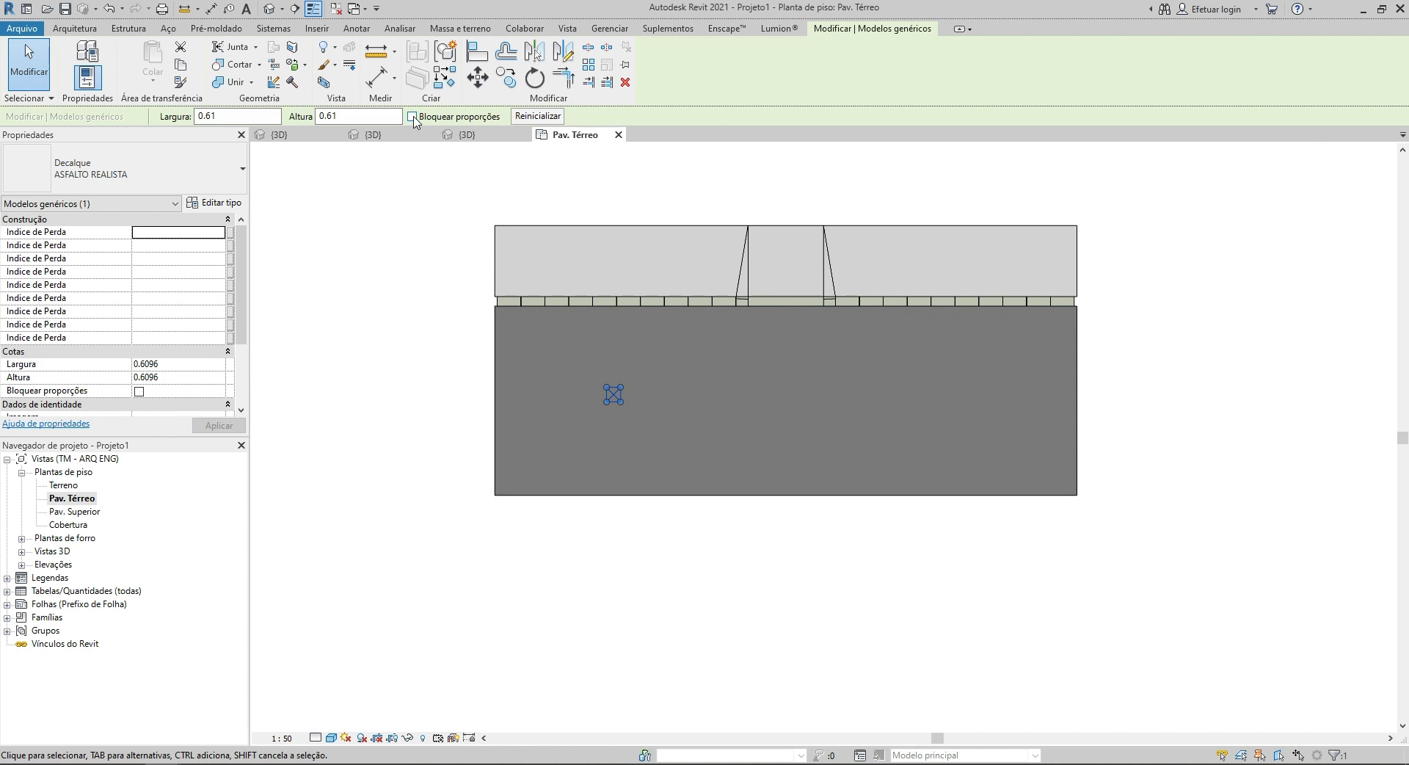
{"action": "left_click_drag", "start_coordinate": [268, 115], "coordinate": [143, 108]}
{"action": "type", "text": "24.61"}
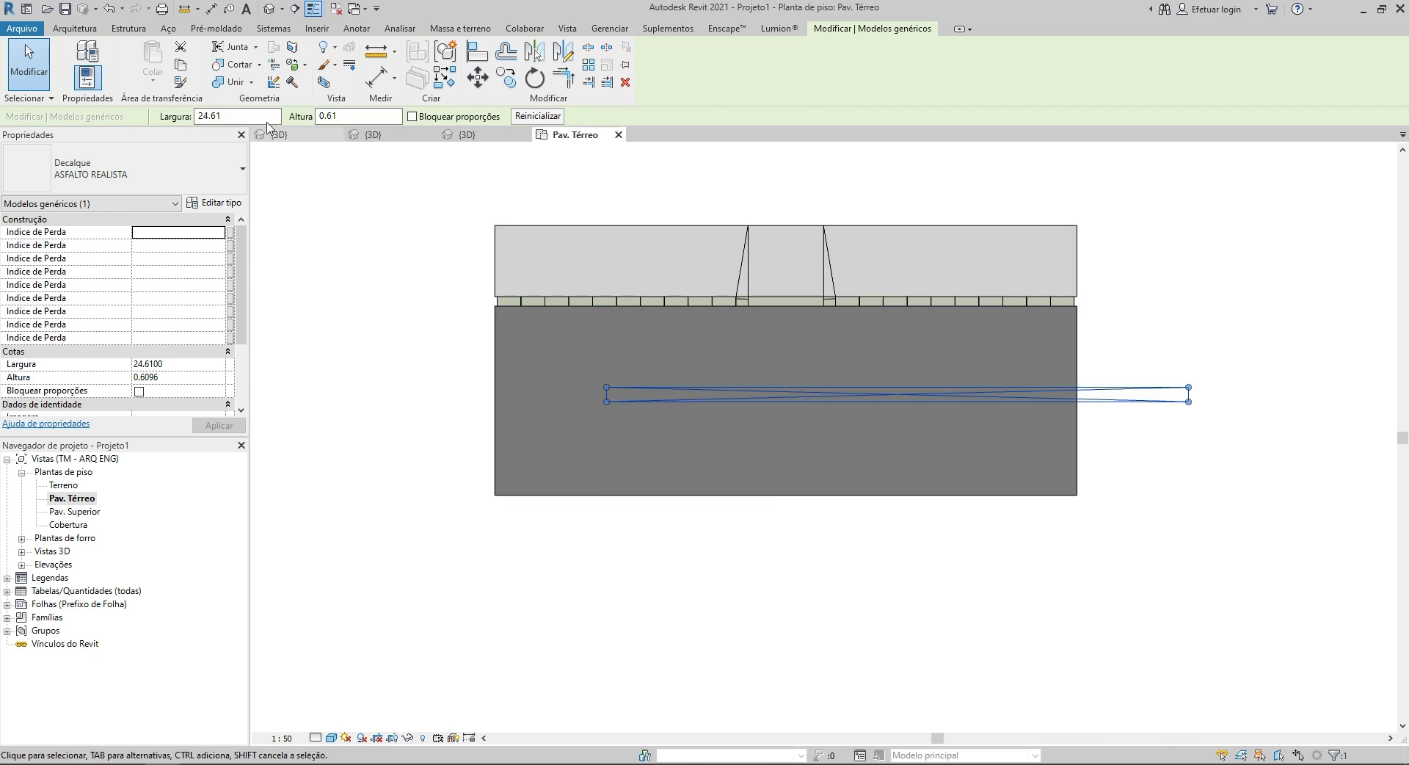
{"action": "key", "text": "Tab"}
{"action": "type", "text": "8"}
{"action": "key", "text": "Return"}
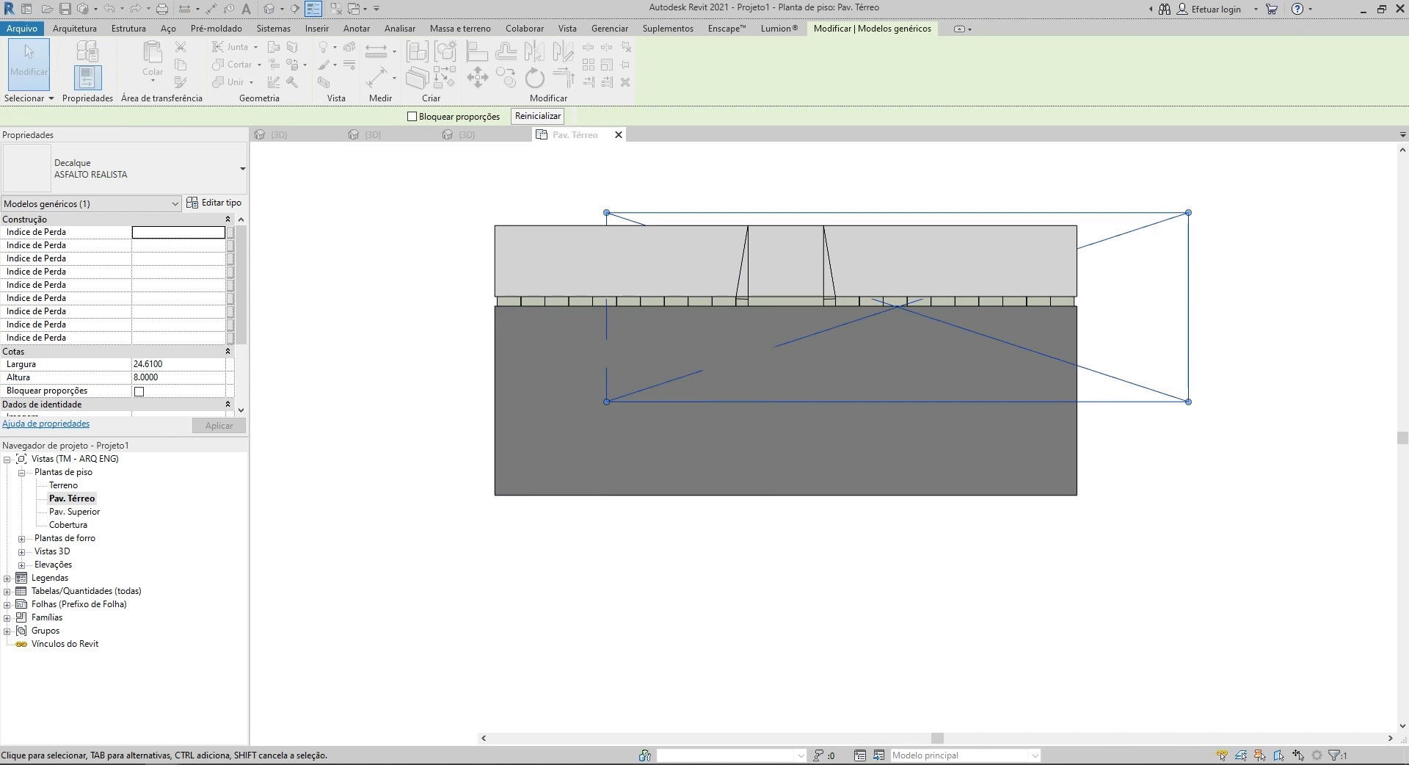
Move the decal so its corner sits on the slab corner.
{"action": "left_click", "coordinate": [477, 78]}
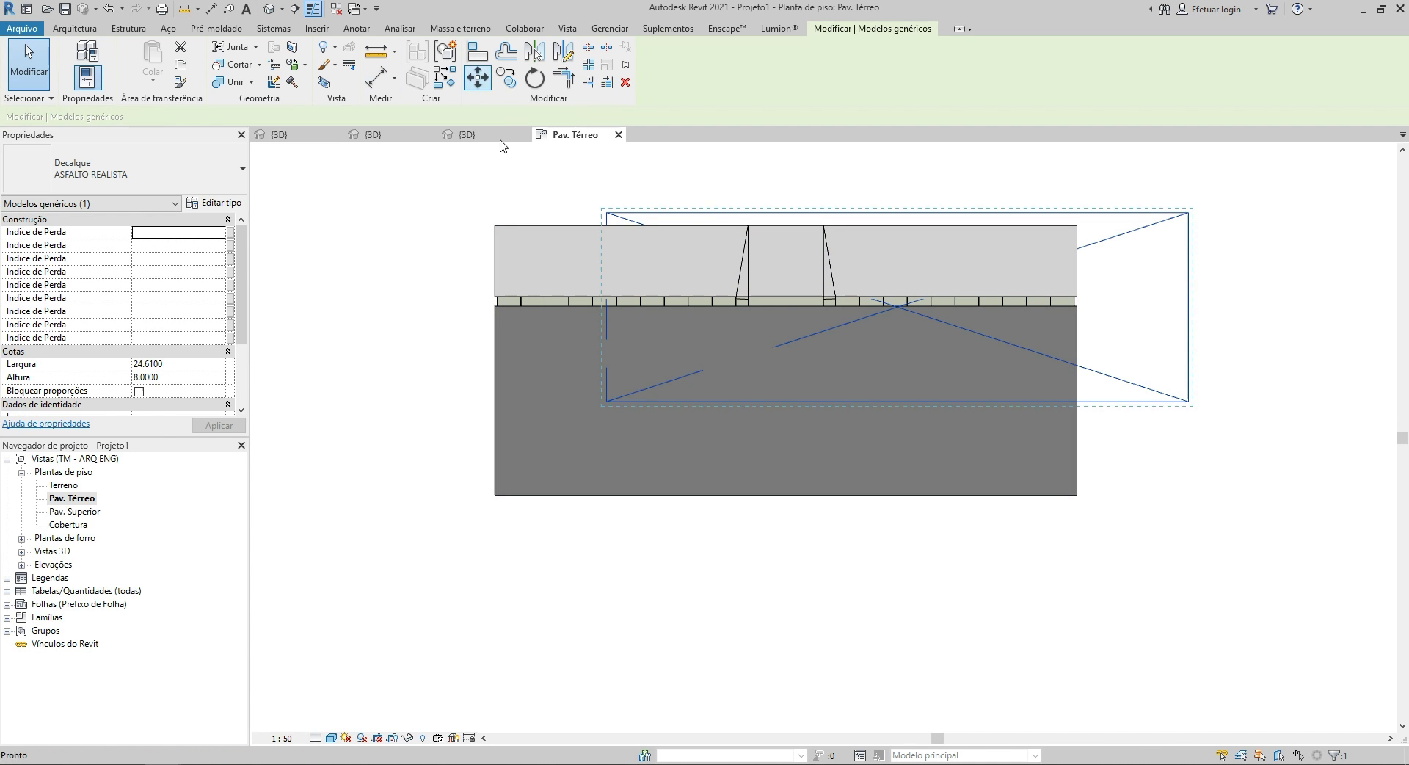
{"action": "left_click", "coordinate": [606, 402]}
{"action": "left_click", "coordinate": [496, 496]}
{"action": "key", "text": "Escape"}
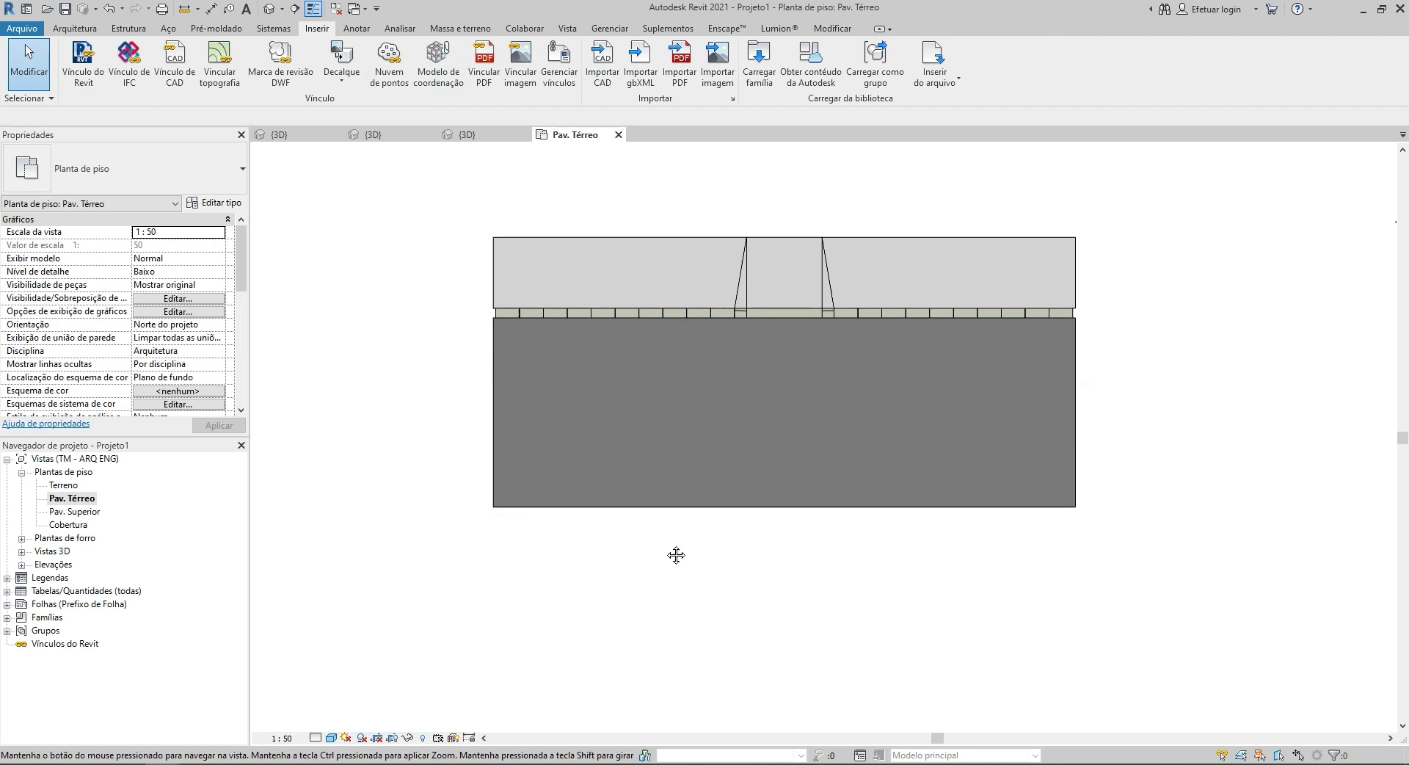
Orbit the 3D view of the sidewalk and road, then reopen the Pav. Térreo plan.
{"action": "key", "text": "ctrl+Tab"}
{"action": "middle_click_drag", "start_coordinate": [816, 465], "coordinate": [842, 474], "text": "shift"}
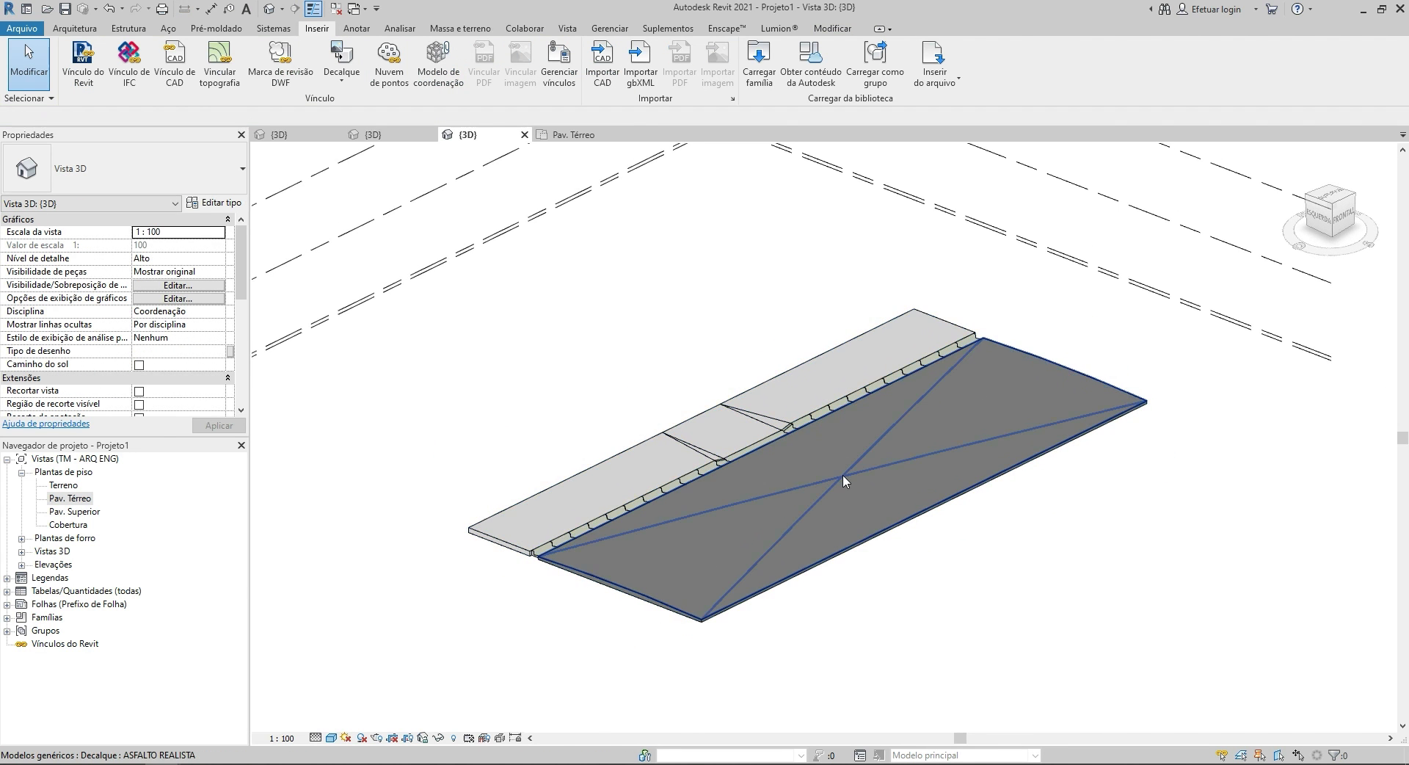
{"action": "scroll", "coordinate": [842, 474], "scroll_direction": "up", "scroll_amount": 2}
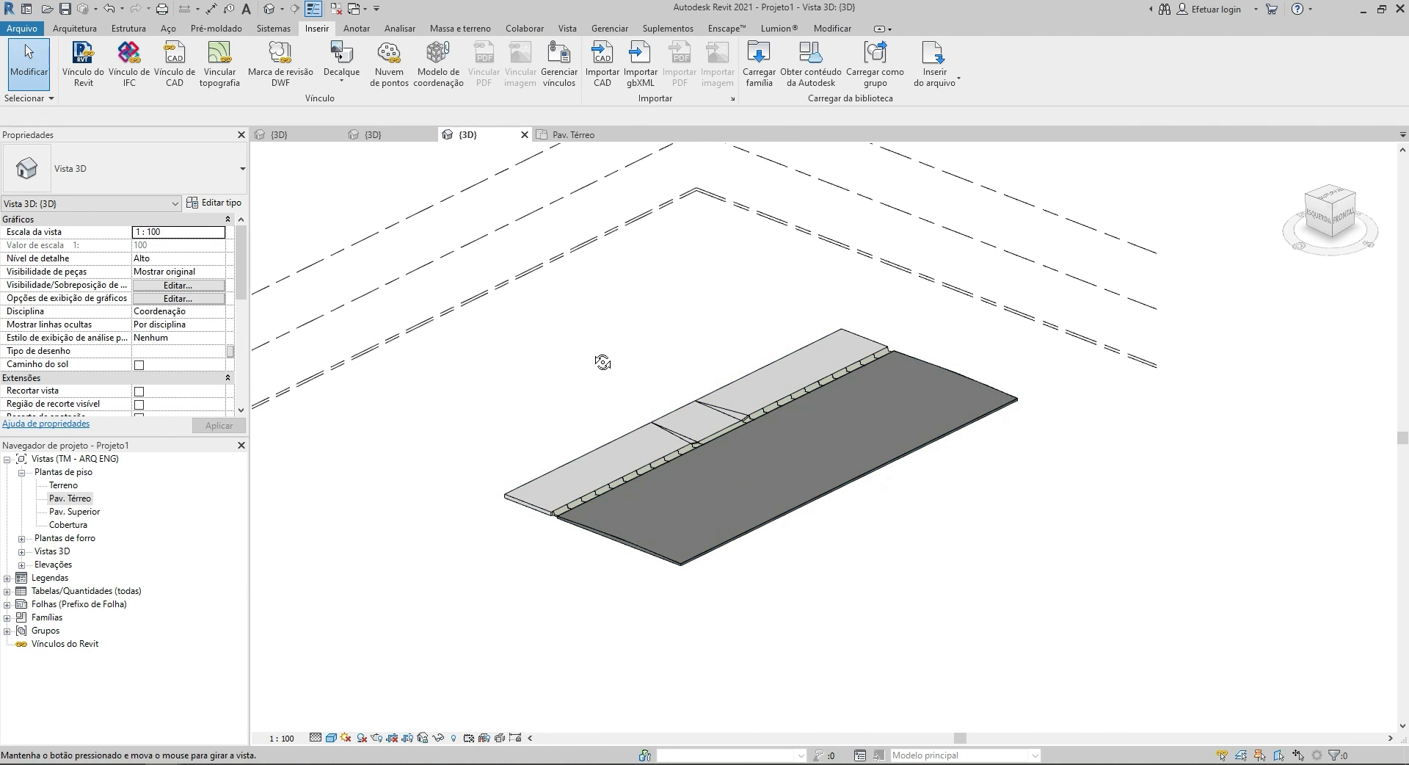
{"action": "middle_click_drag", "start_coordinate": [603, 361], "coordinate": [609, 363], "text": "shift"}
{"action": "left_click", "coordinate": [716, 522]}
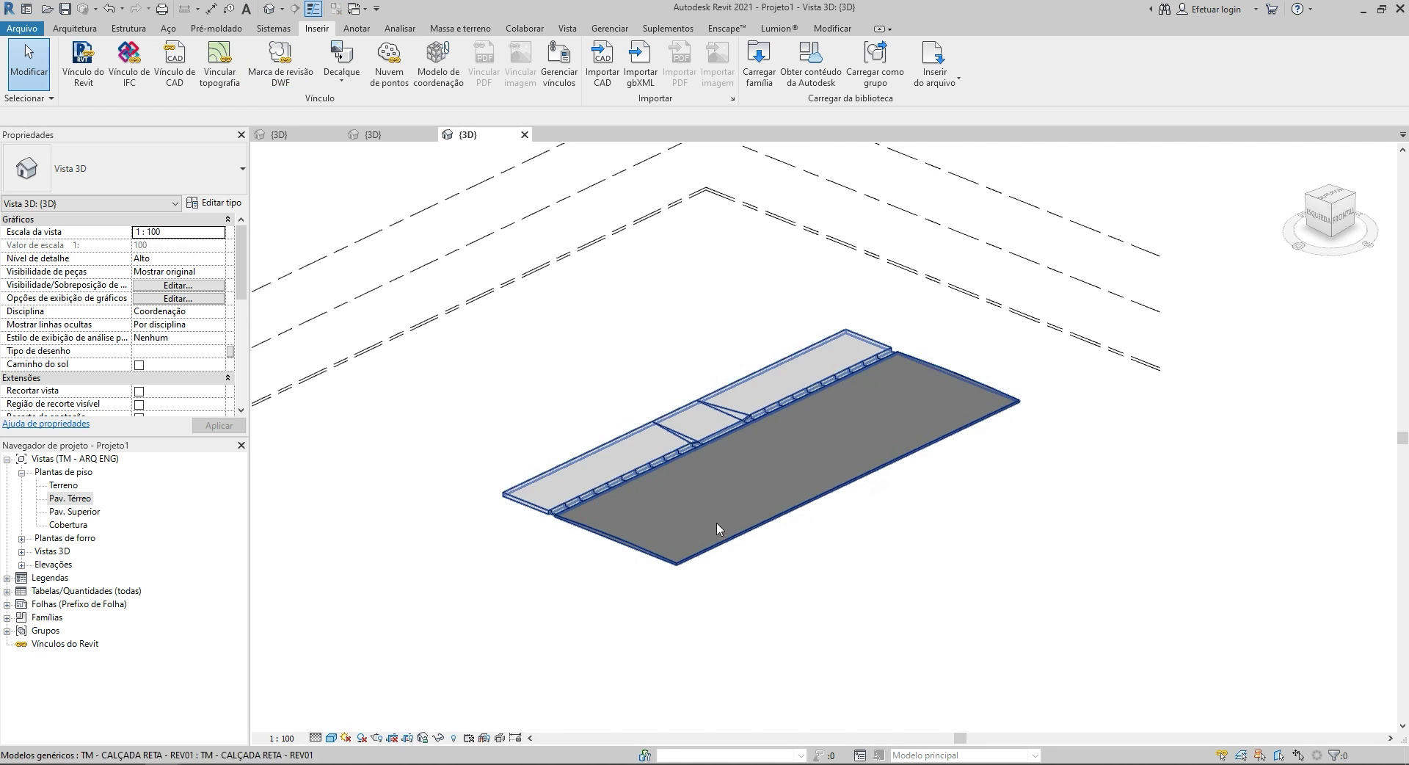
{"action": "key", "text": "Escape"}
{"action": "double_click", "coordinate": [77, 498]}
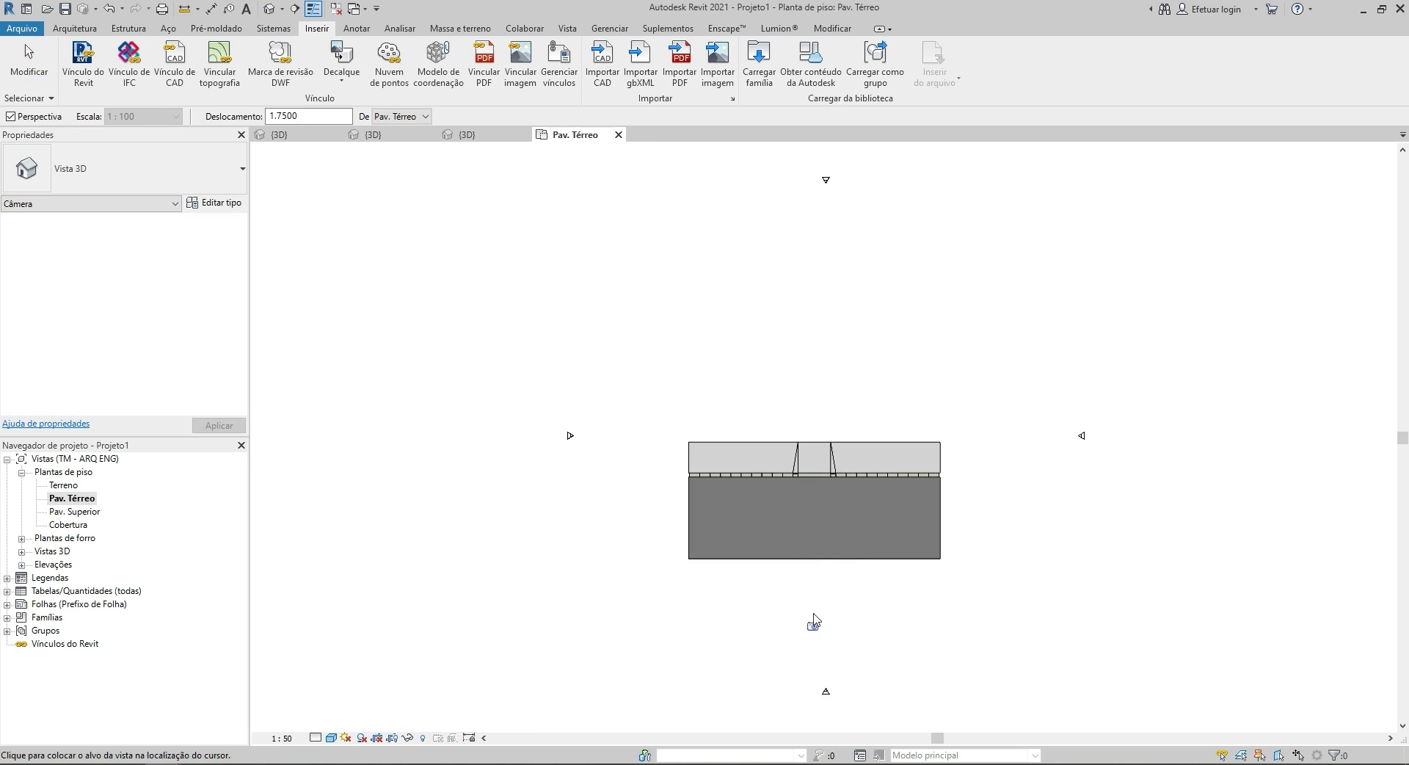
Create a camera with its eye below the road, aimed along the road.
{"action": "left_click", "coordinate": [814, 616]}
{"action": "left_click", "coordinate": [815, 562]}
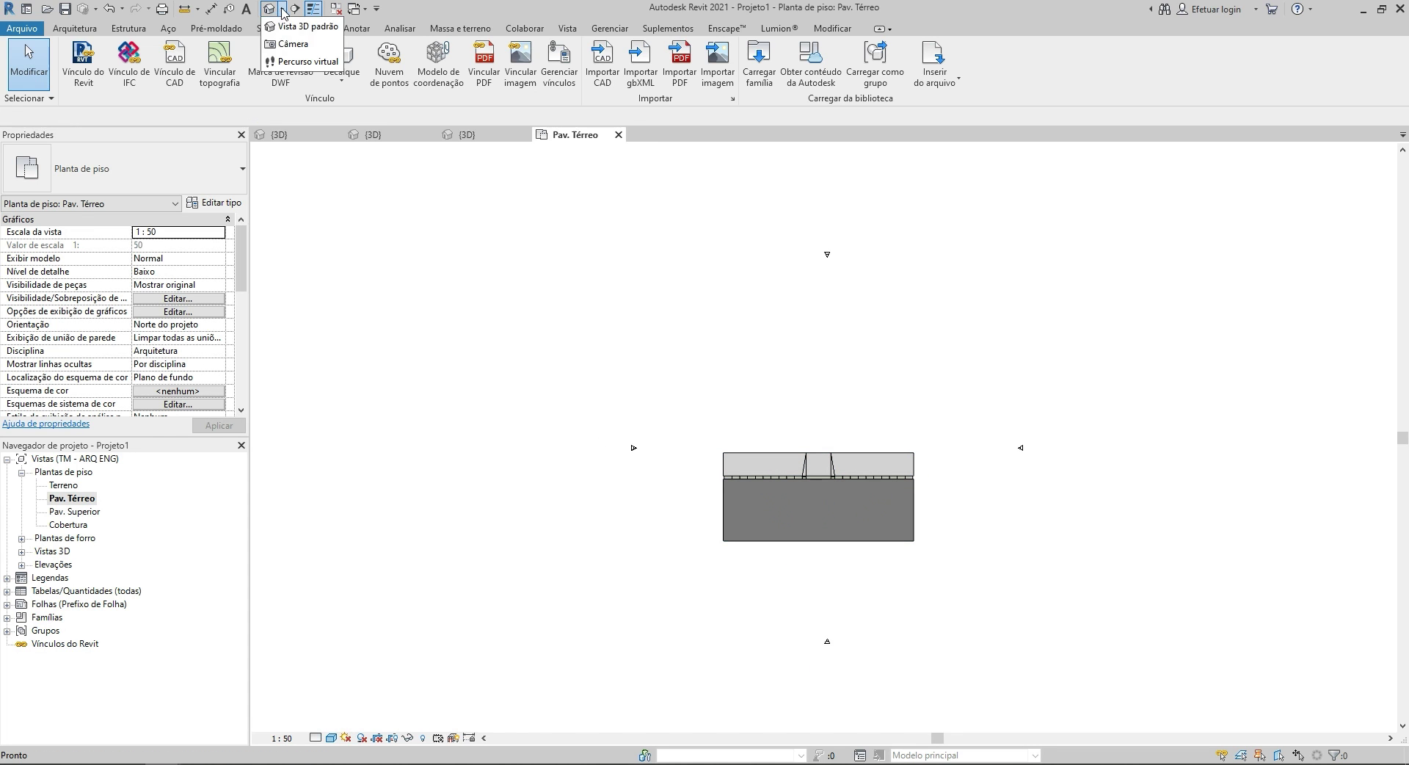
{"action": "left_click", "coordinate": [286, 44]}
{"action": "left_click", "coordinate": [828, 606]}
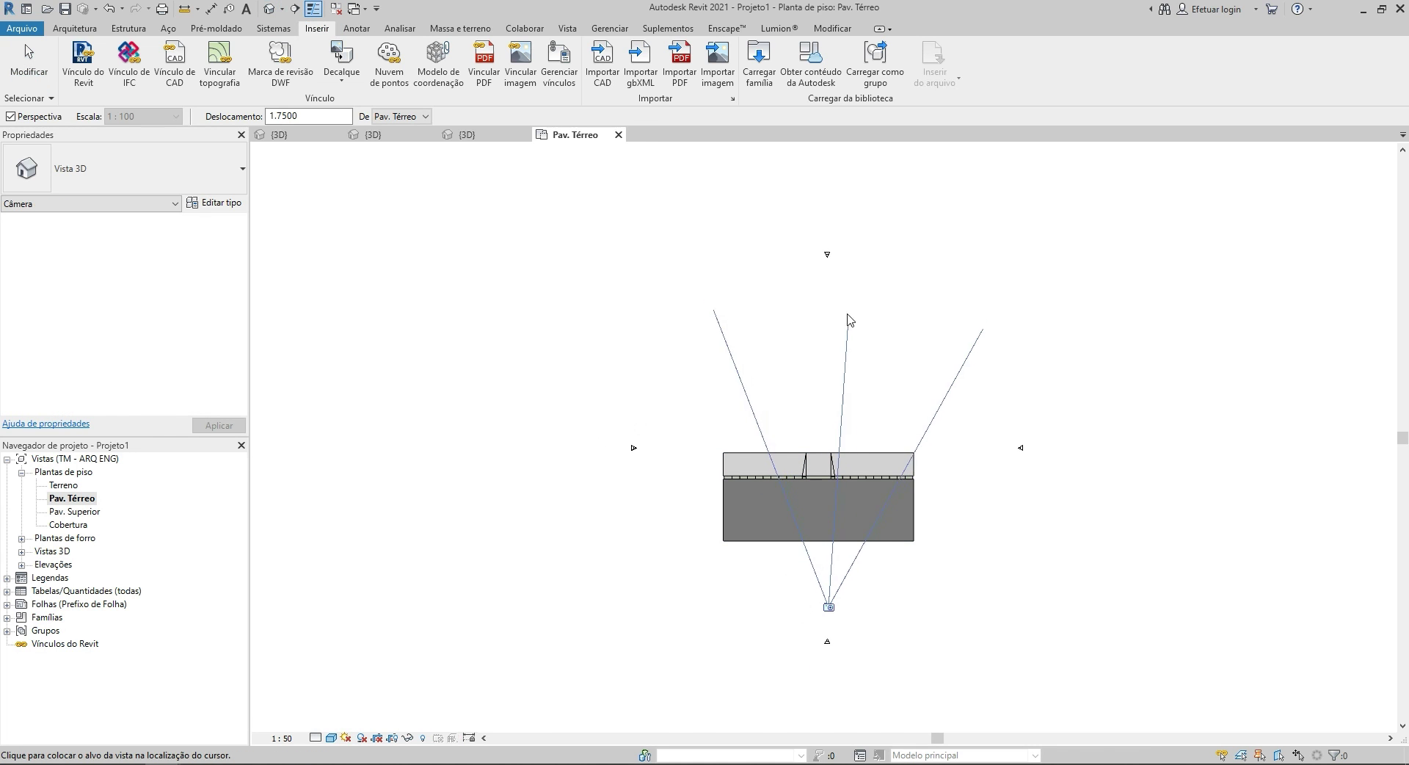
{"action": "left_click", "coordinate": [828, 257]}
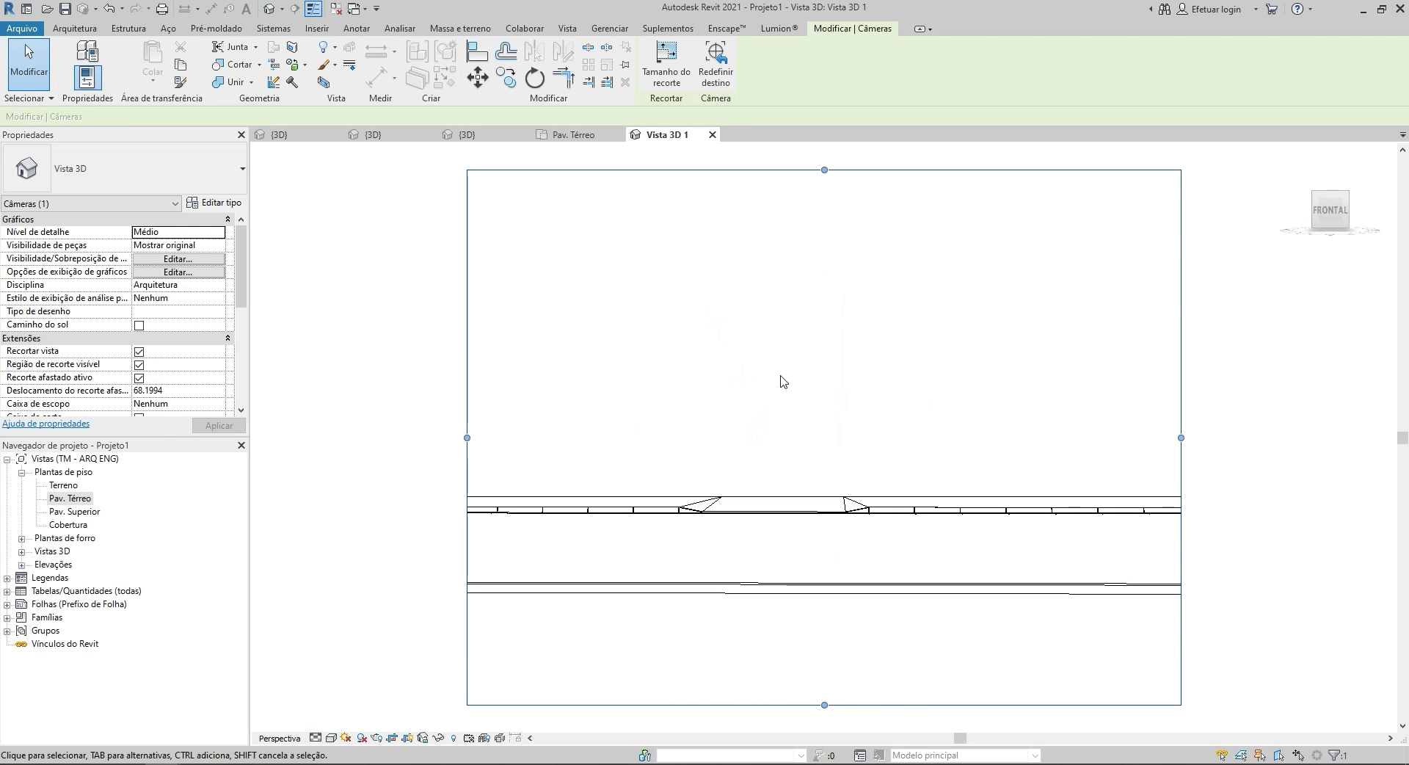
Frame the Vista 3D 1 camera on the curb and road using the SteeringWheel.
{"action": "key", "text": "F8"}
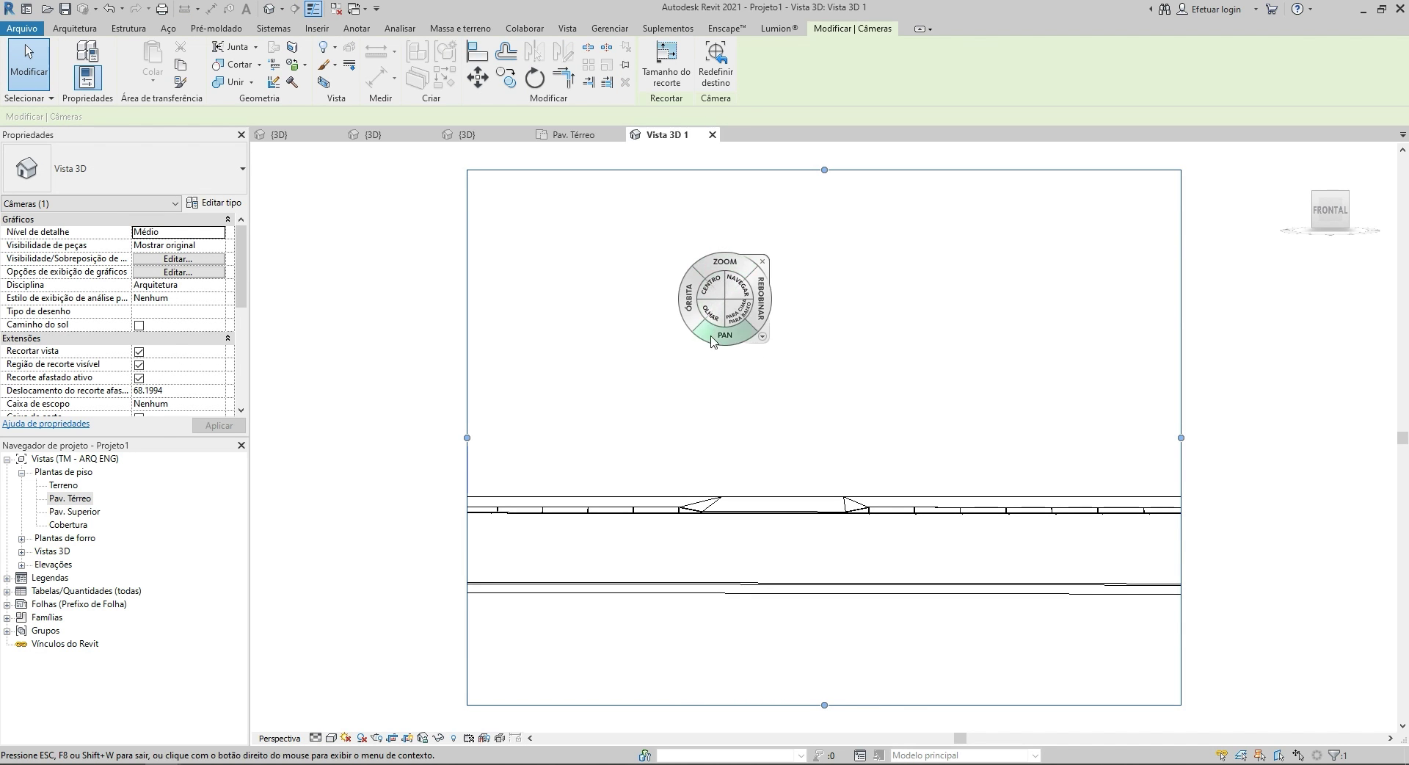
{"action": "mouse_move", "coordinate": [711, 341]}
{"action": "left_mouse_down"}
{"action": "mouse_move", "coordinate": [986, 339]}
{"action": "mouse_move", "coordinate": [1186, 403]}
{"action": "left_mouse_up"}
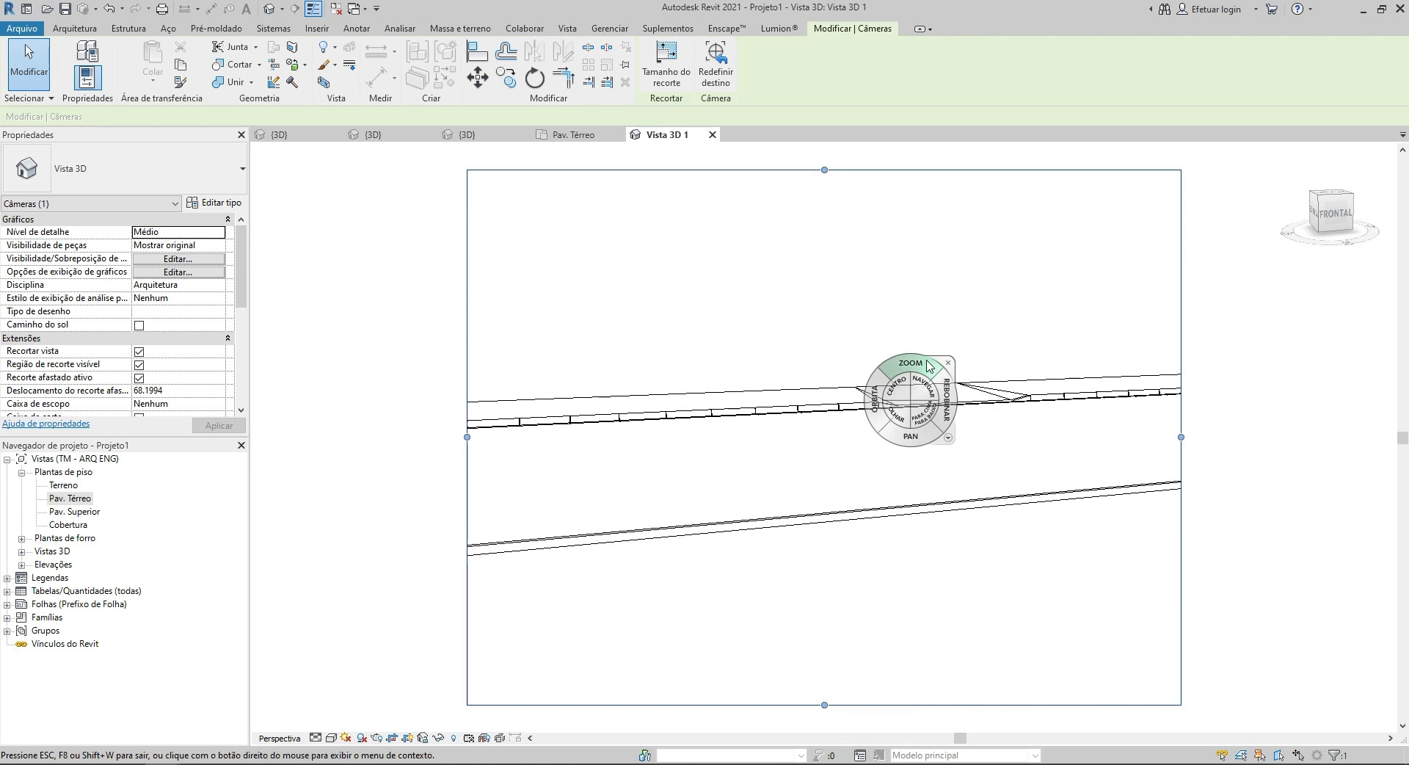
{"action": "left_click_drag", "start_coordinate": [929, 365], "coordinate": [921, 367]}
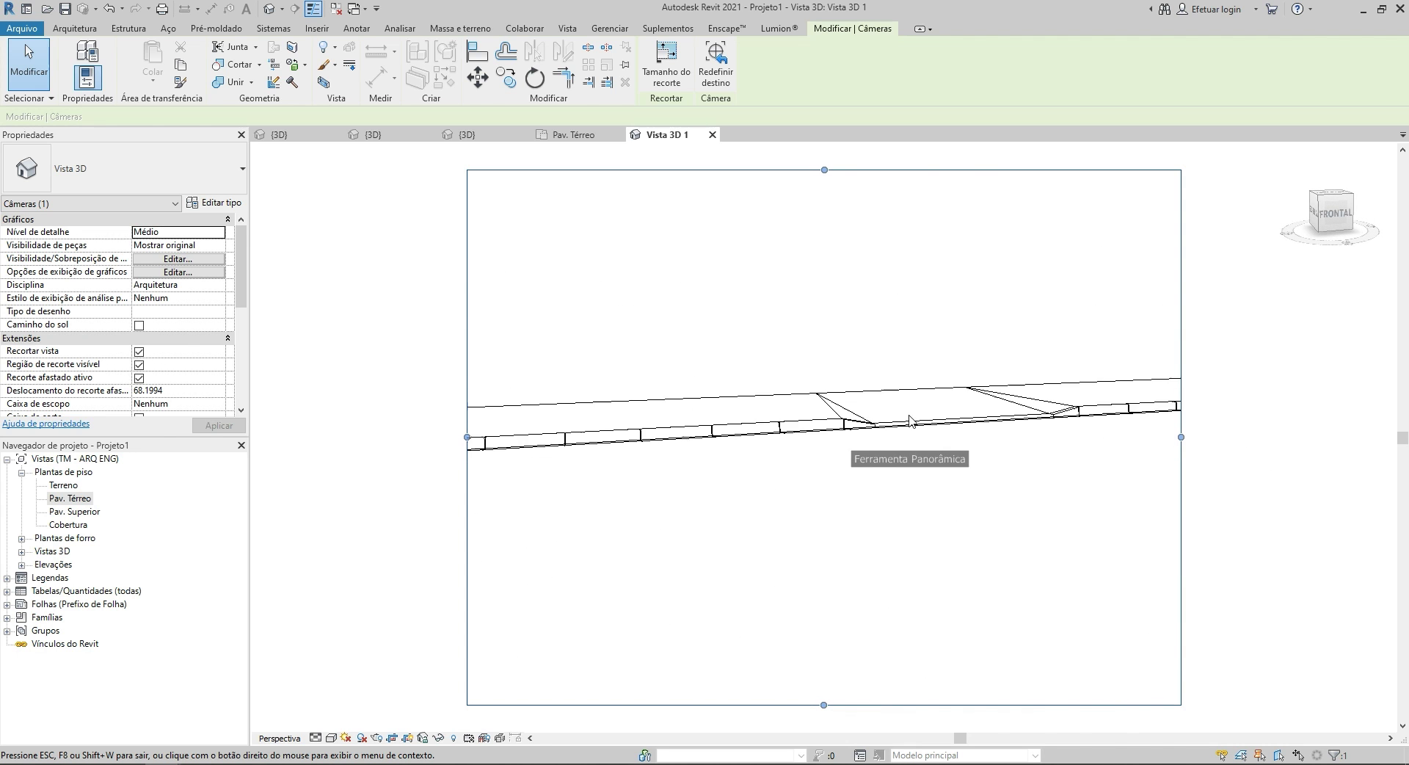
{"action": "left_click_drag", "start_coordinate": [925, 432], "coordinate": [917, 408]}
{"action": "left_click", "coordinate": [1020, 464]}
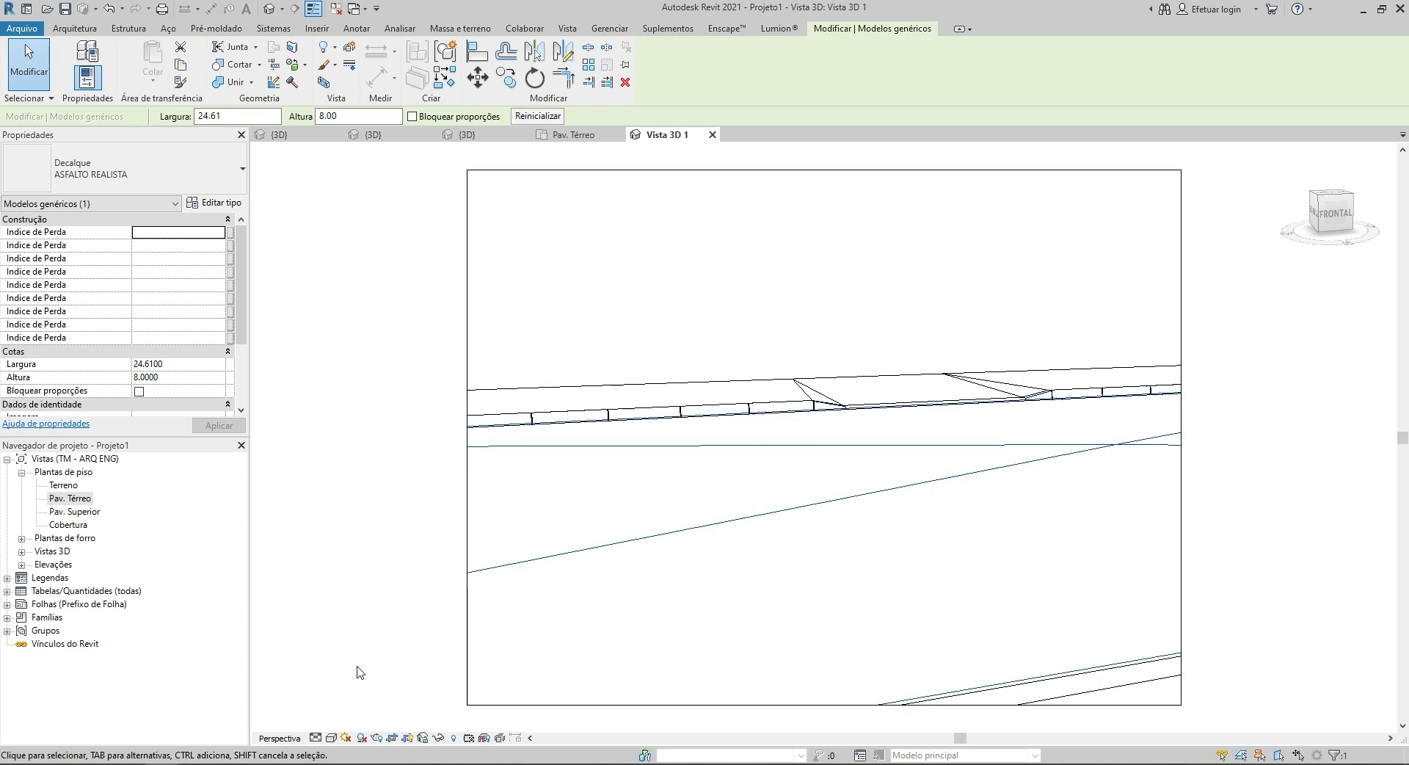
{"action": "key", "text": "Escape"}
Render Vista 3D 1 at Média quality, 300 DPI, then close the Renderização dialog.
{"action": "key", "text": "r"}
{"action": "key", "text": "r"}
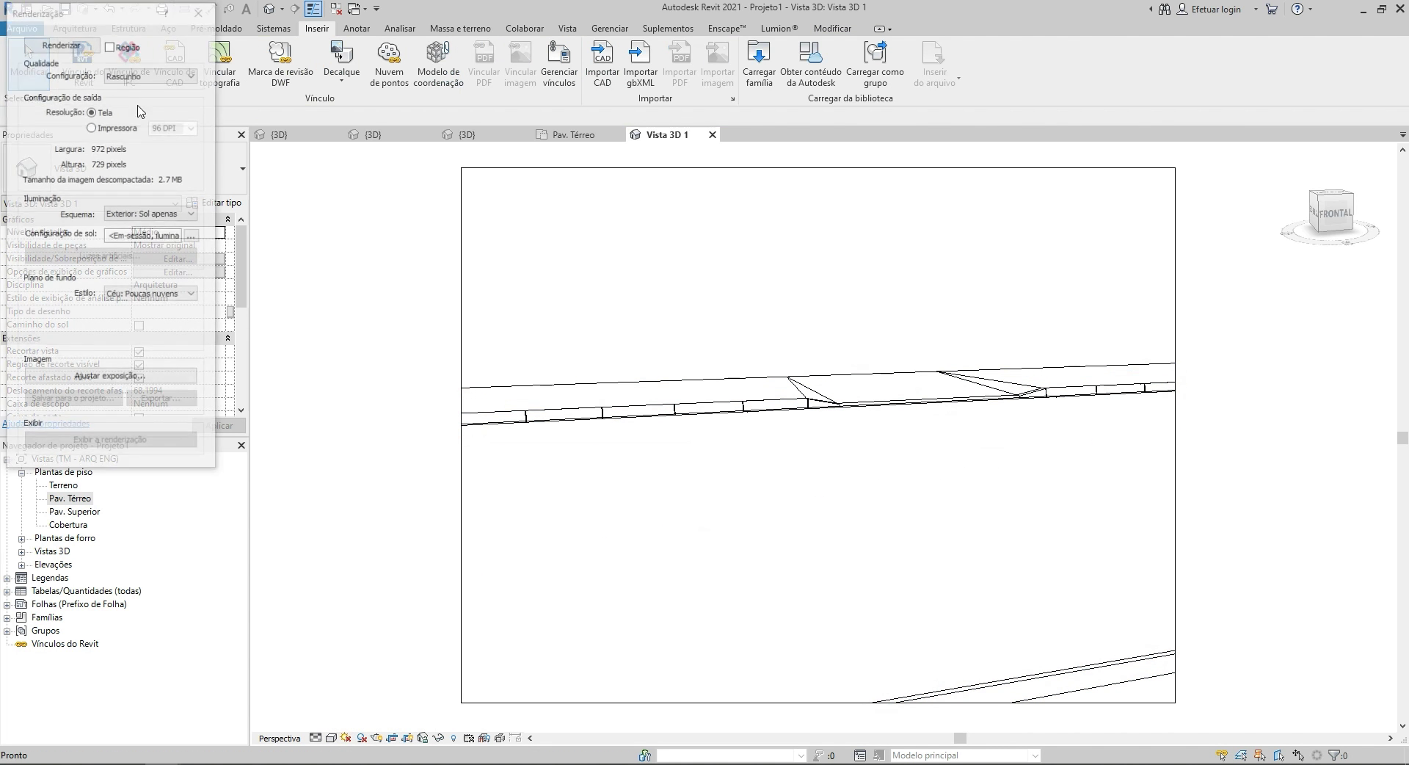
{"action": "left_click", "coordinate": [150, 74]}
{"action": "left_click", "coordinate": [130, 102]}
{"action": "type", "text": "300"}
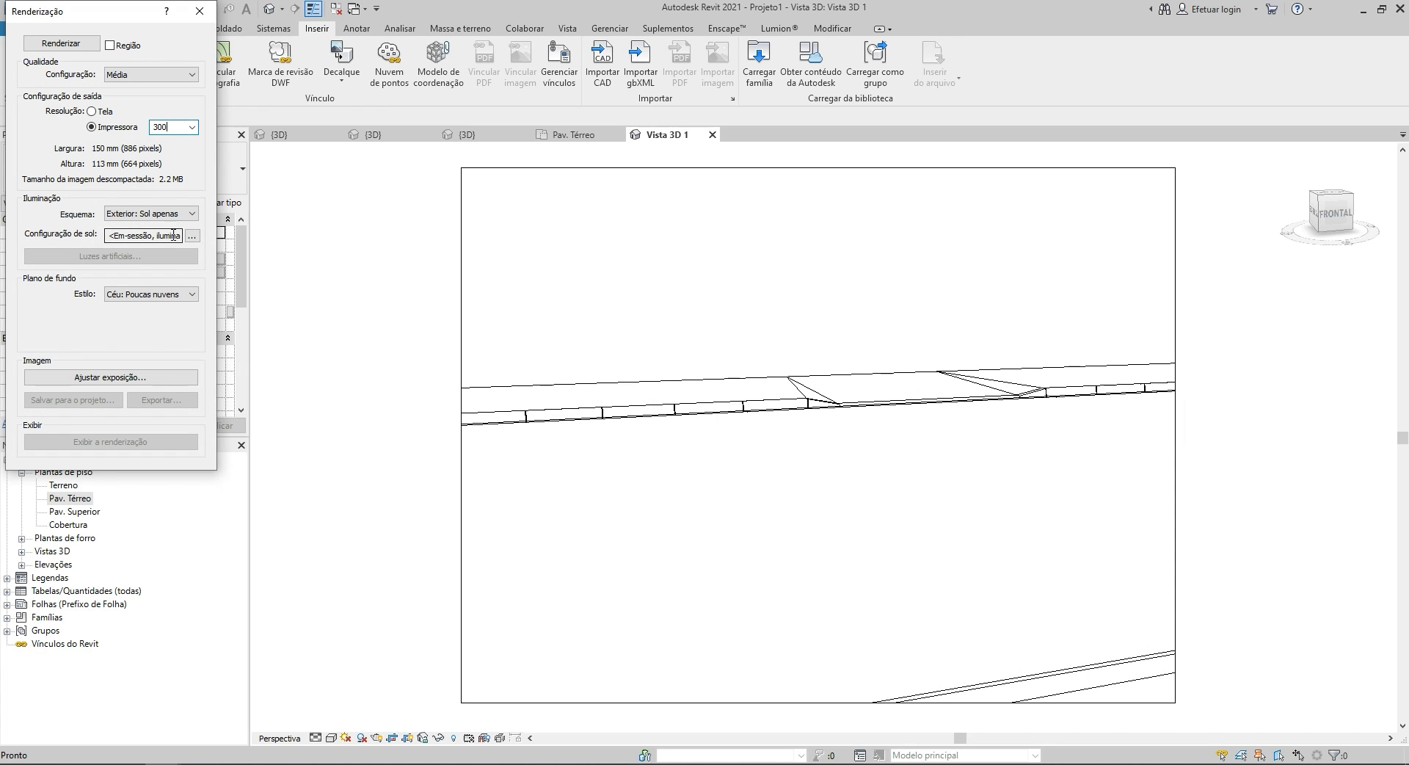
{"action": "left_click", "coordinate": [62, 43]}
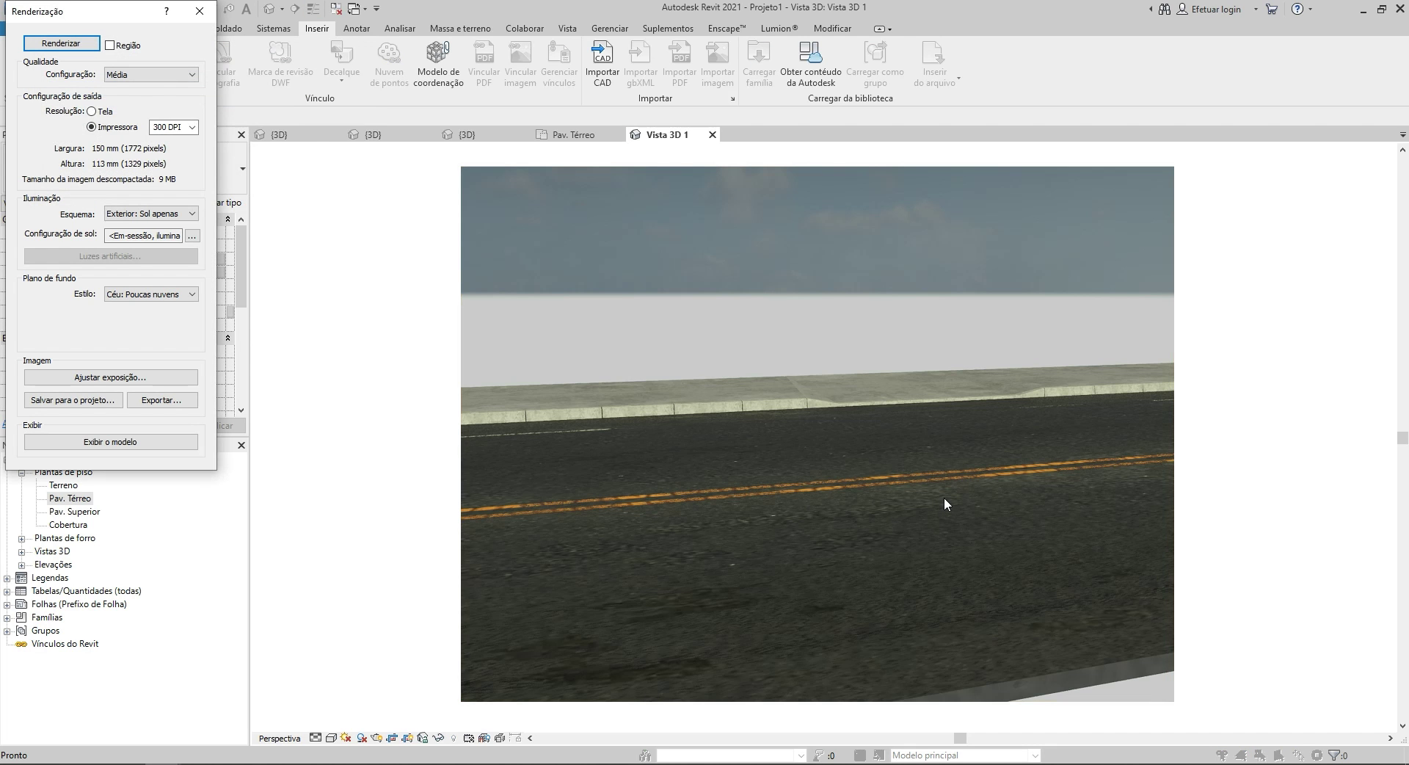
{"action": "left_click", "coordinate": [198, 11]}
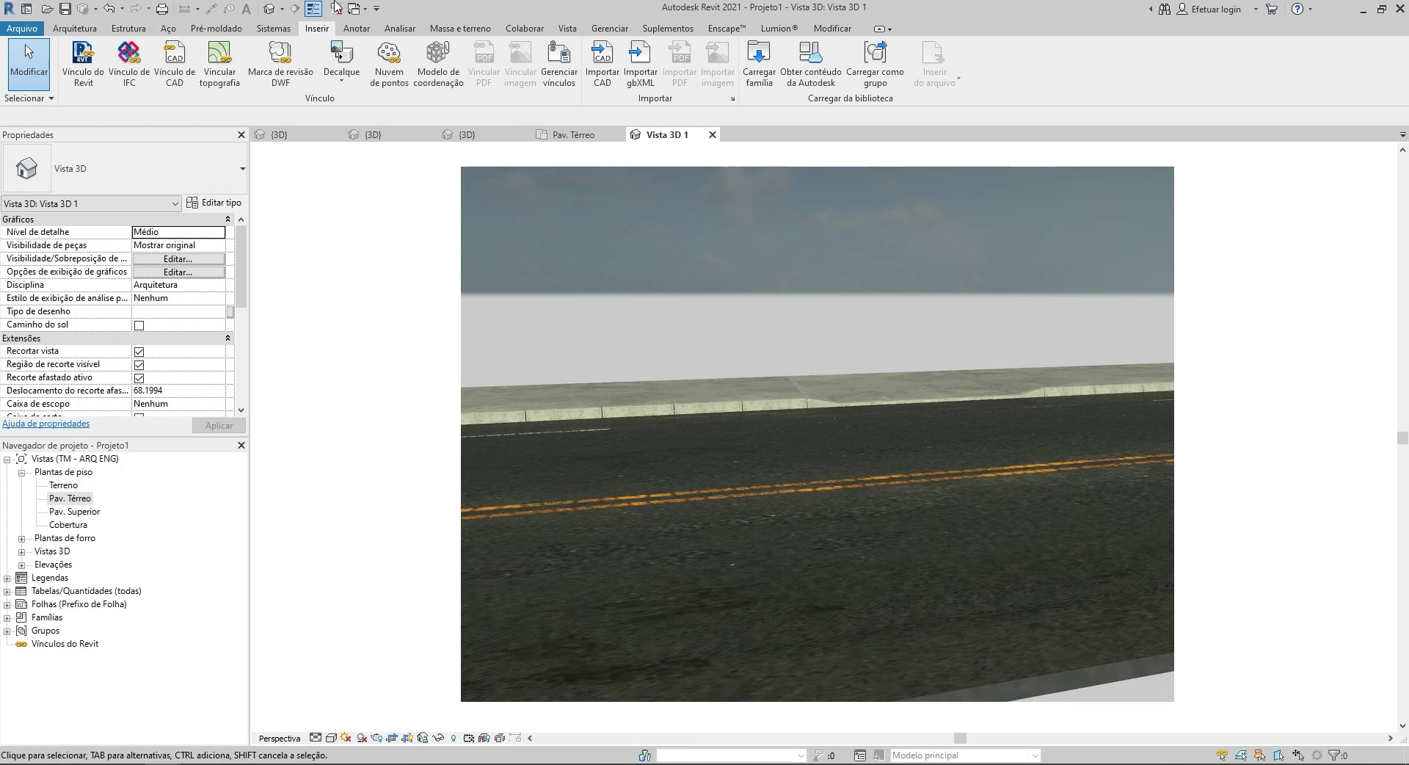
Close the other Revit views and preview the road full screen in Enscape.
{"action": "left_click", "coordinate": [336, 8]}
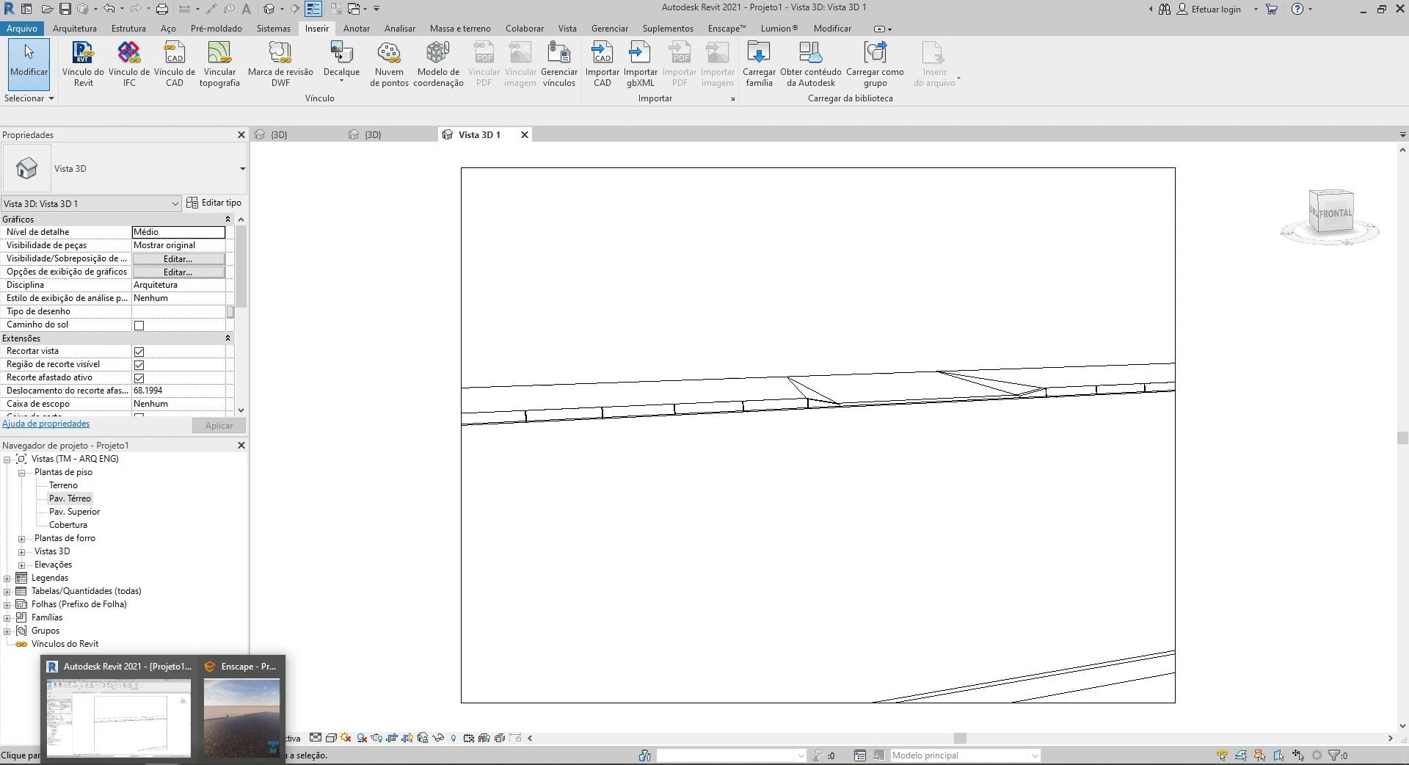
{"action": "left_click", "coordinate": [218, 728]}
{"action": "double_click", "coordinate": [1185, 6]}
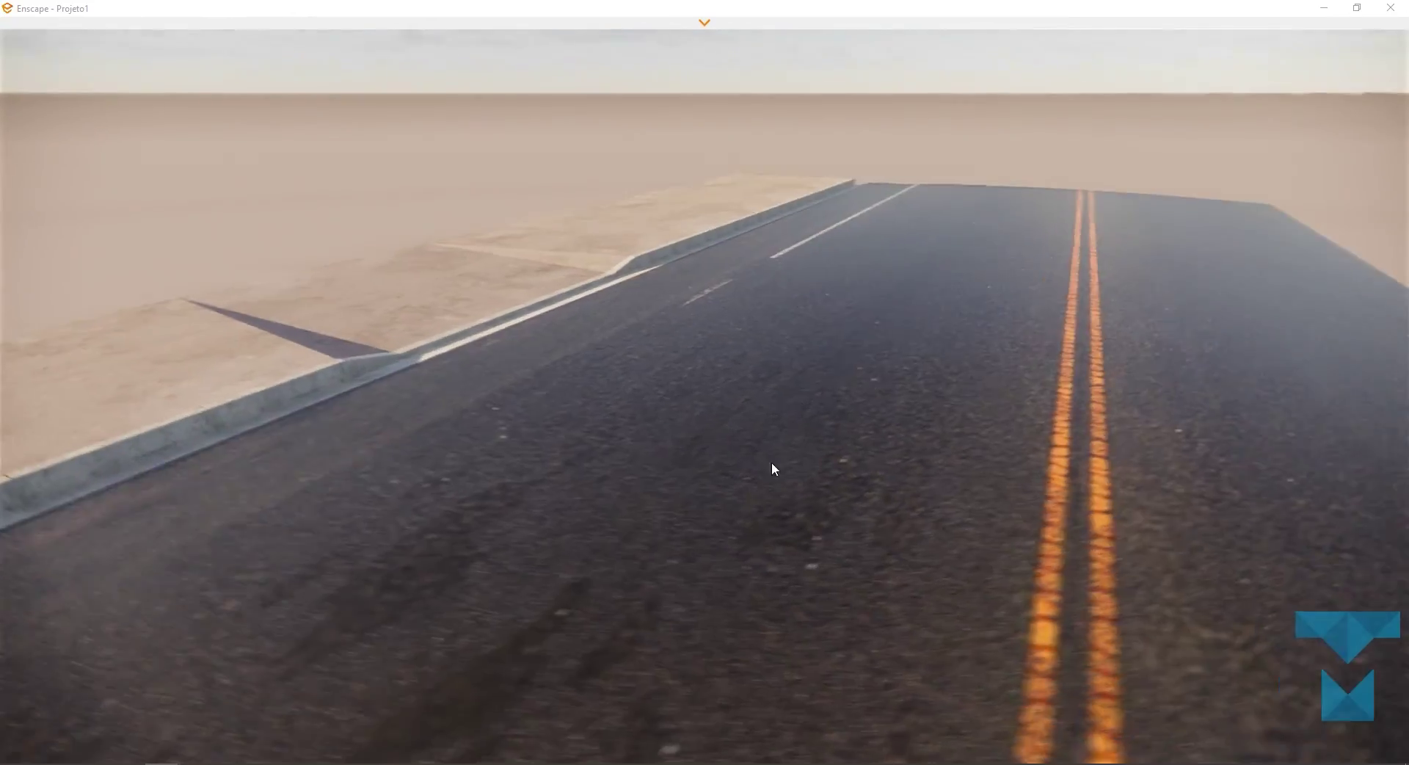
{"action": "mouse_move", "coordinate": [774, 468]}
{"action": "left_mouse_down"}
{"action": "mouse_move", "coordinate": [787, 545]}
{"action": "mouse_move", "coordinate": [844, 477]}
{"action": "mouse_move", "coordinate": [807, 514]}
{"action": "left_mouse_up"}
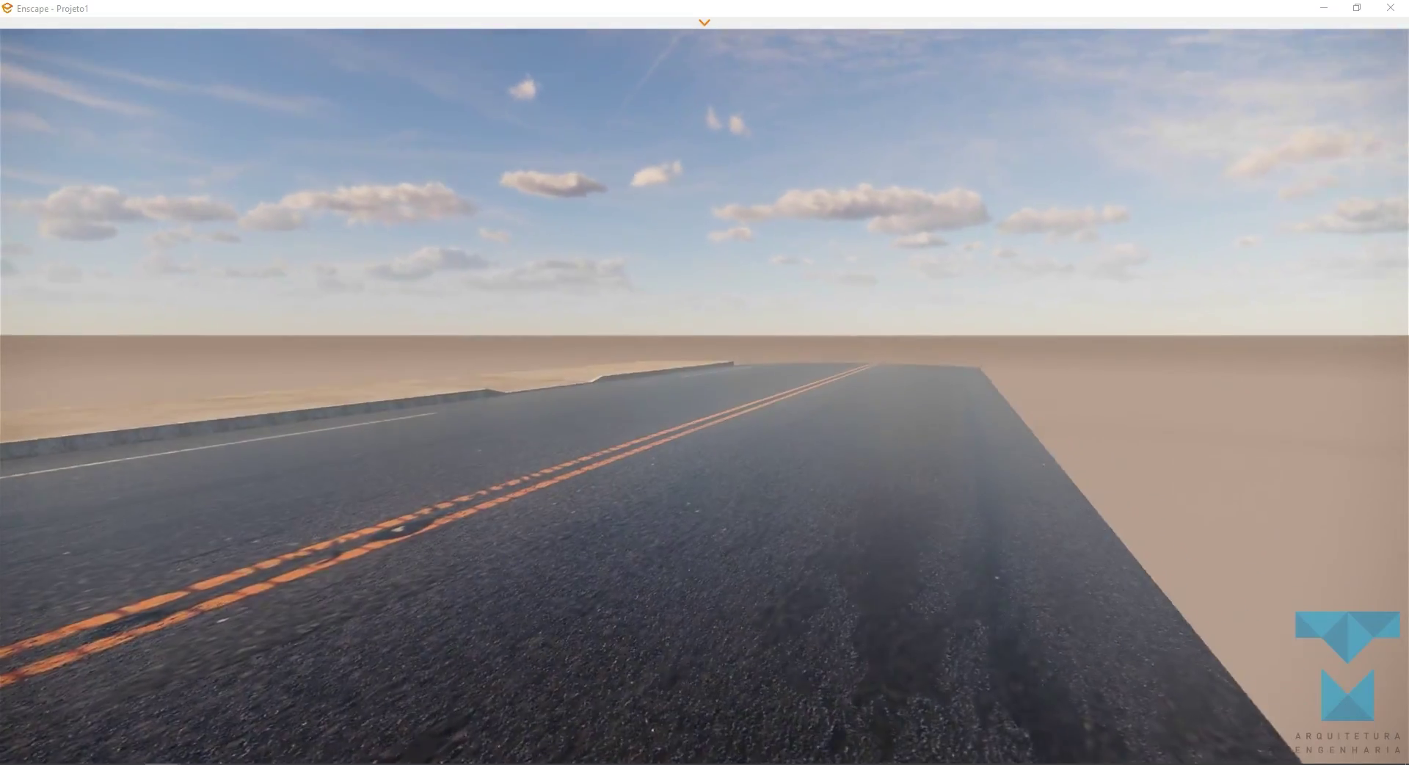
{"action": "left_click_drag", "start_coordinate": [807, 514], "coordinate": [971, 383]}
Restore the Enscape window and shrink it into the lower-right corner.
{"action": "left_click", "coordinate": [1343, 8]}
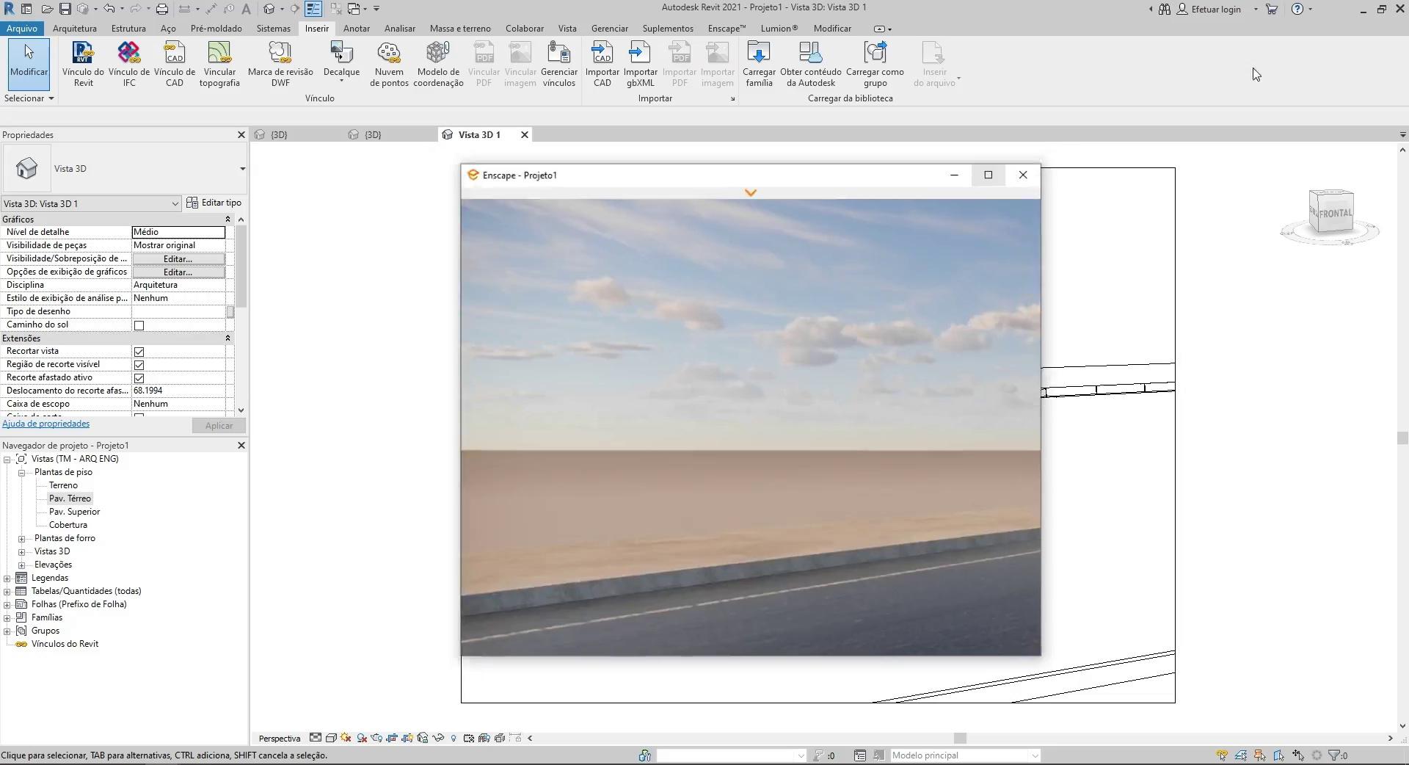
{"action": "left_click_drag", "start_coordinate": [902, 202], "coordinate": [1242, 284]}
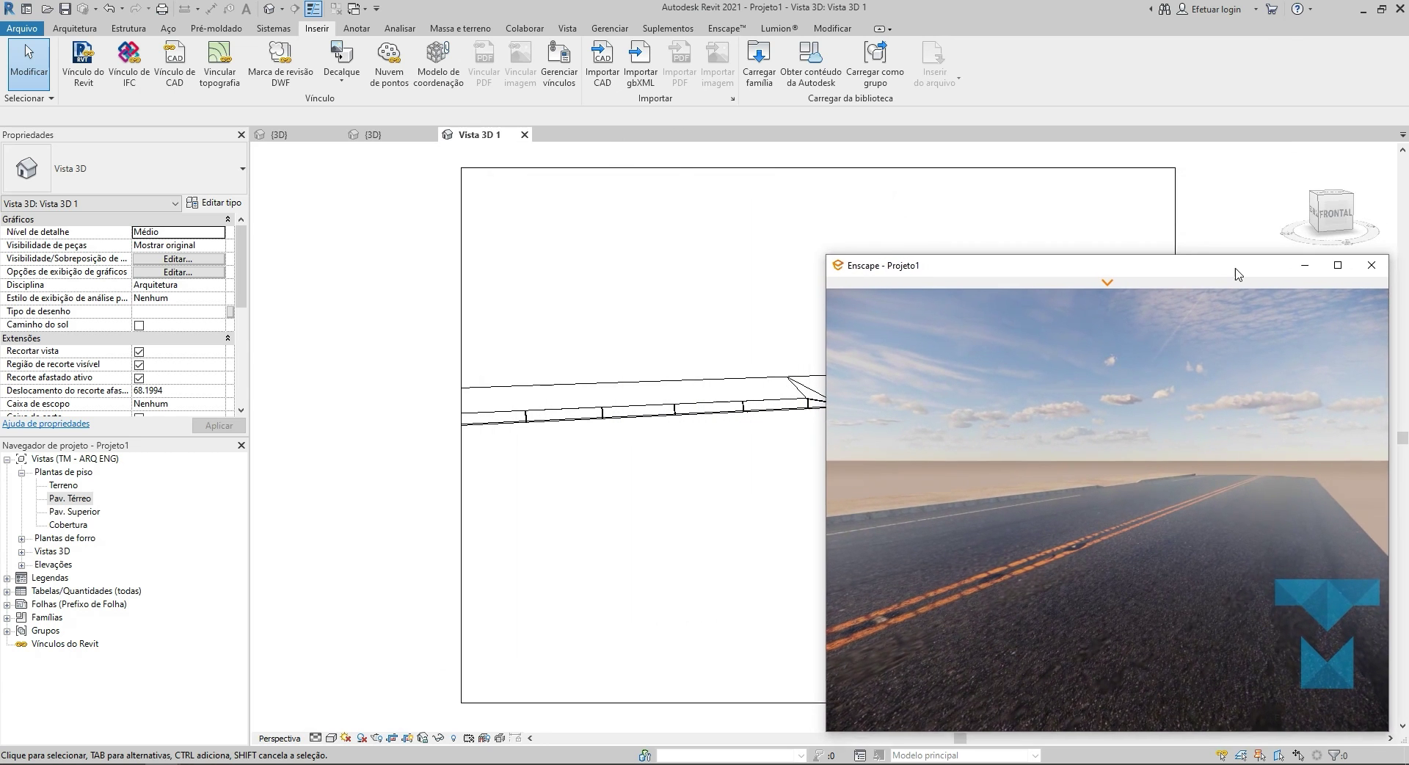
{"action": "left_click_drag", "start_coordinate": [833, 270], "coordinate": [945, 365]}
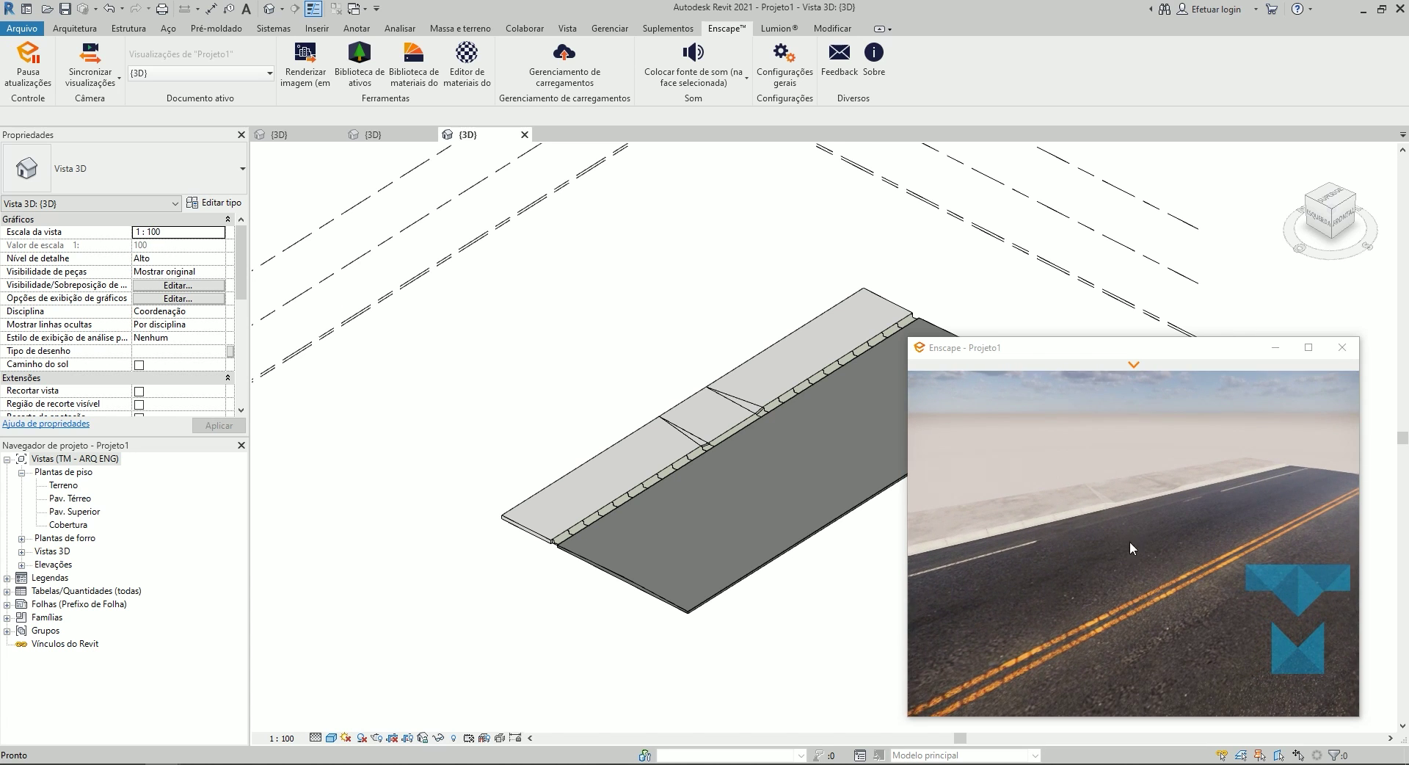
Select the asphalt decal and review its type's decal attribute settings.
{"action": "left_click_drag", "start_coordinate": [1130, 548], "coordinate": [1139, 510]}
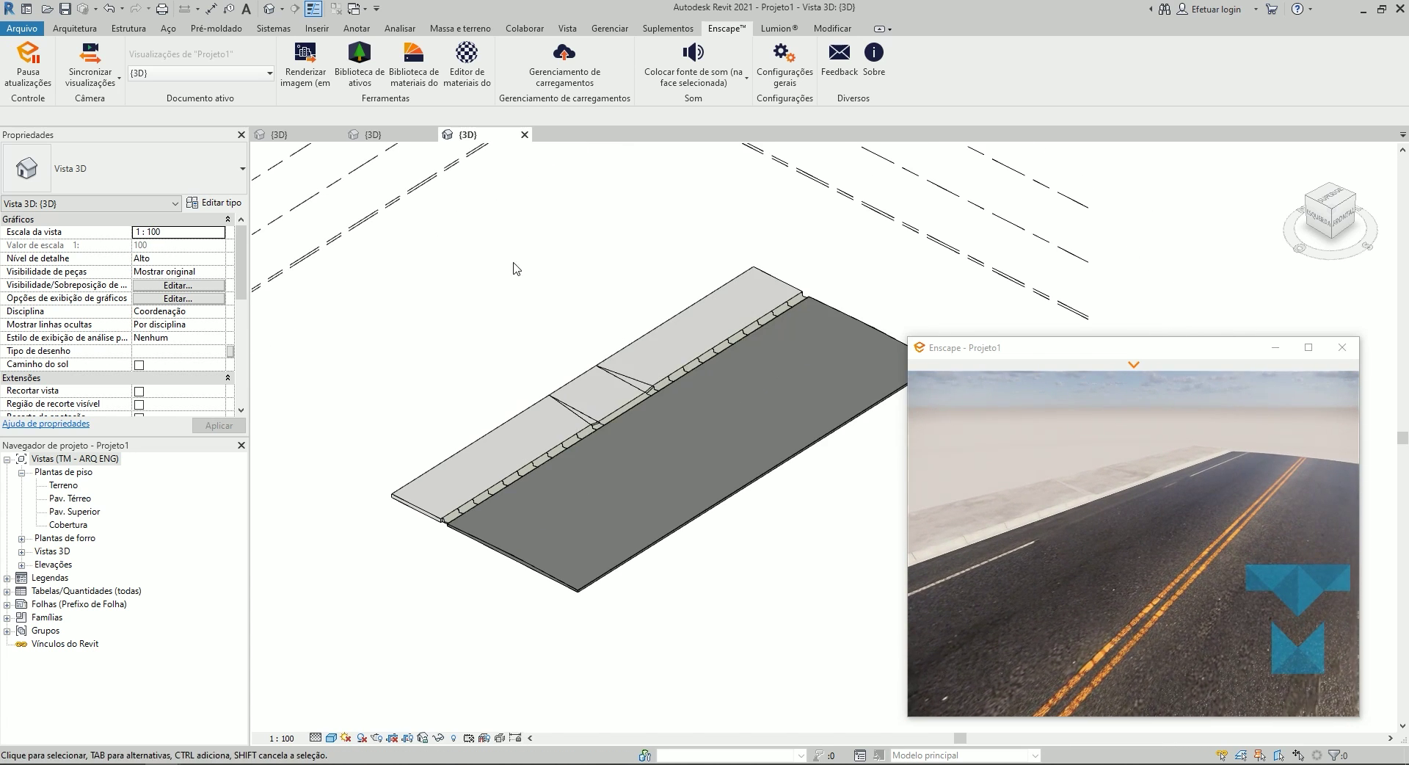
{"action": "left_click", "coordinate": [644, 417]}
{"action": "left_click", "coordinate": [685, 427]}
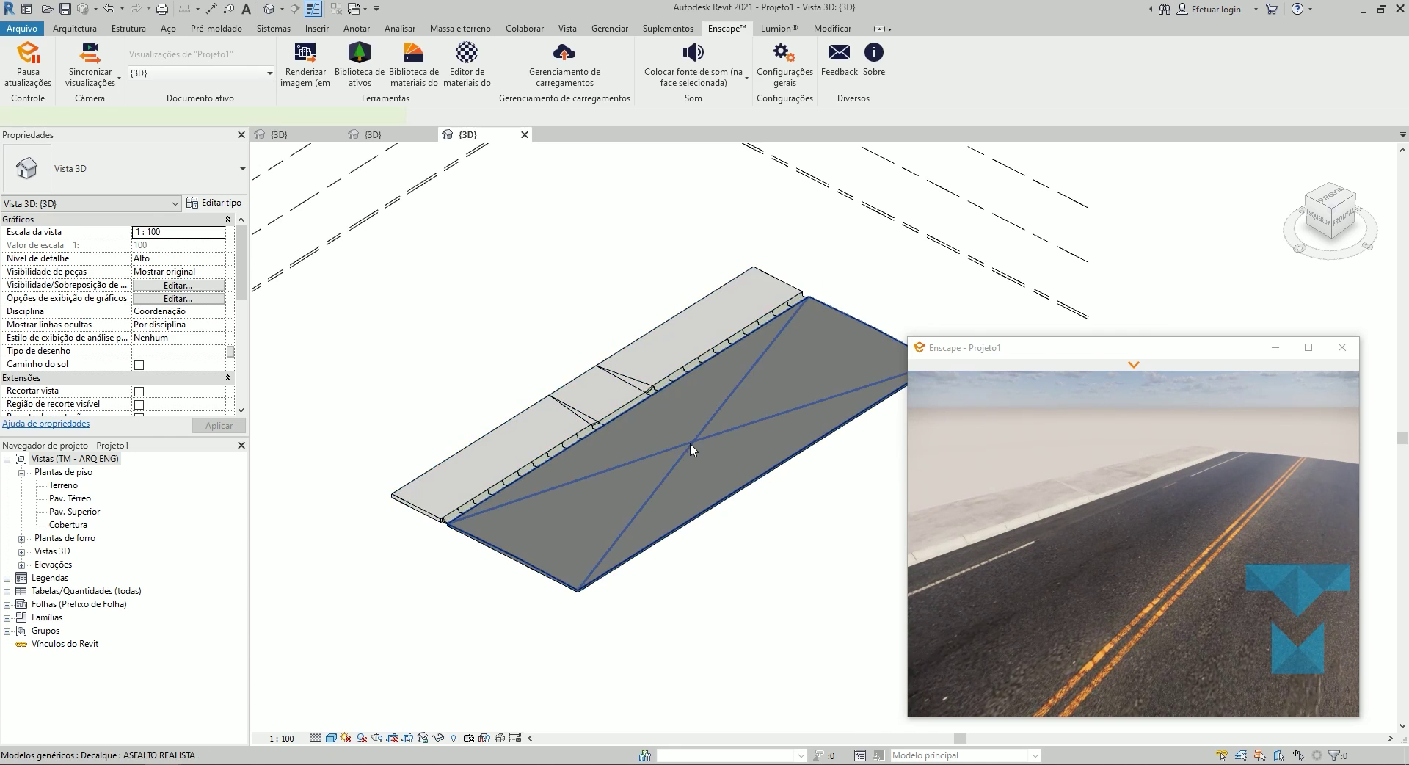
{"action": "left_click", "coordinate": [690, 442]}
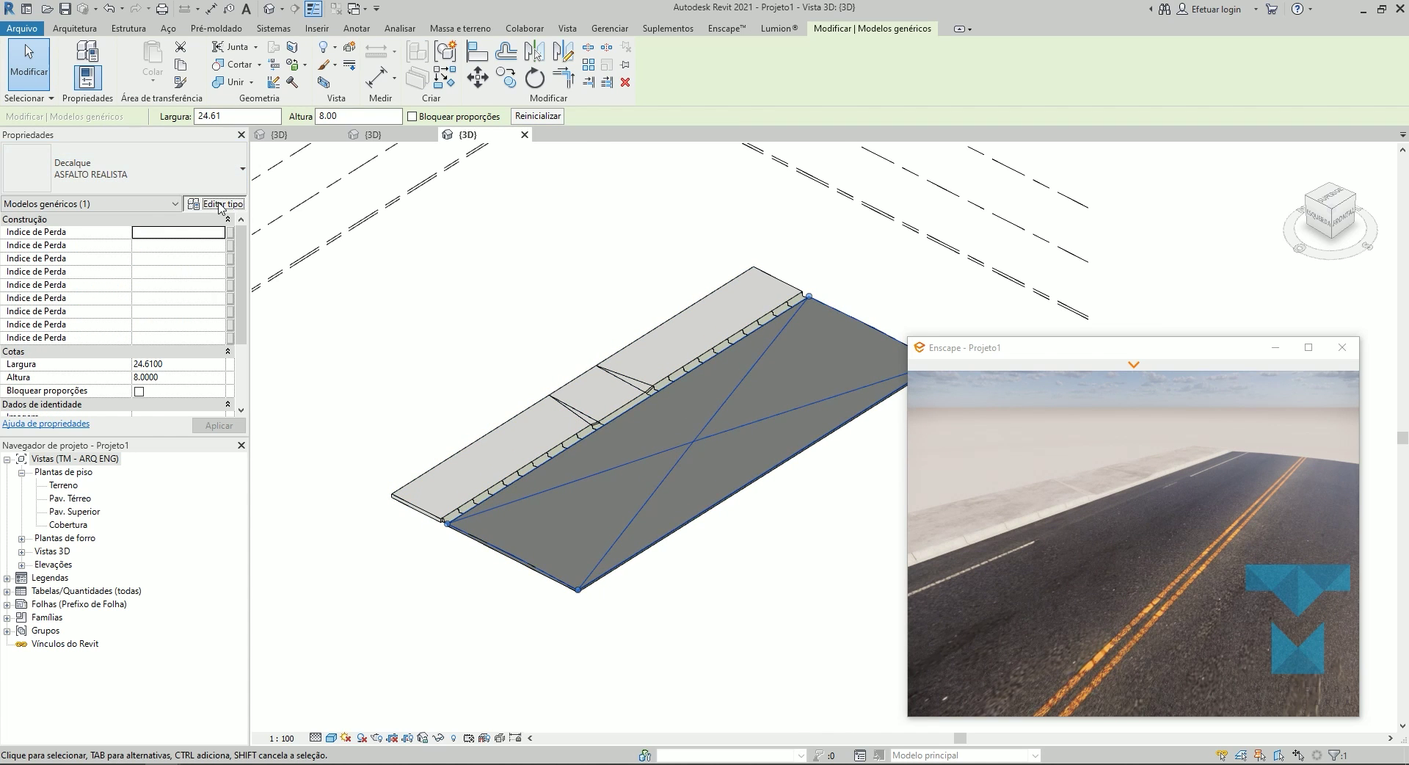
{"action": "left_click", "coordinate": [219, 204]}
{"action": "left_click", "coordinate": [644, 295]}
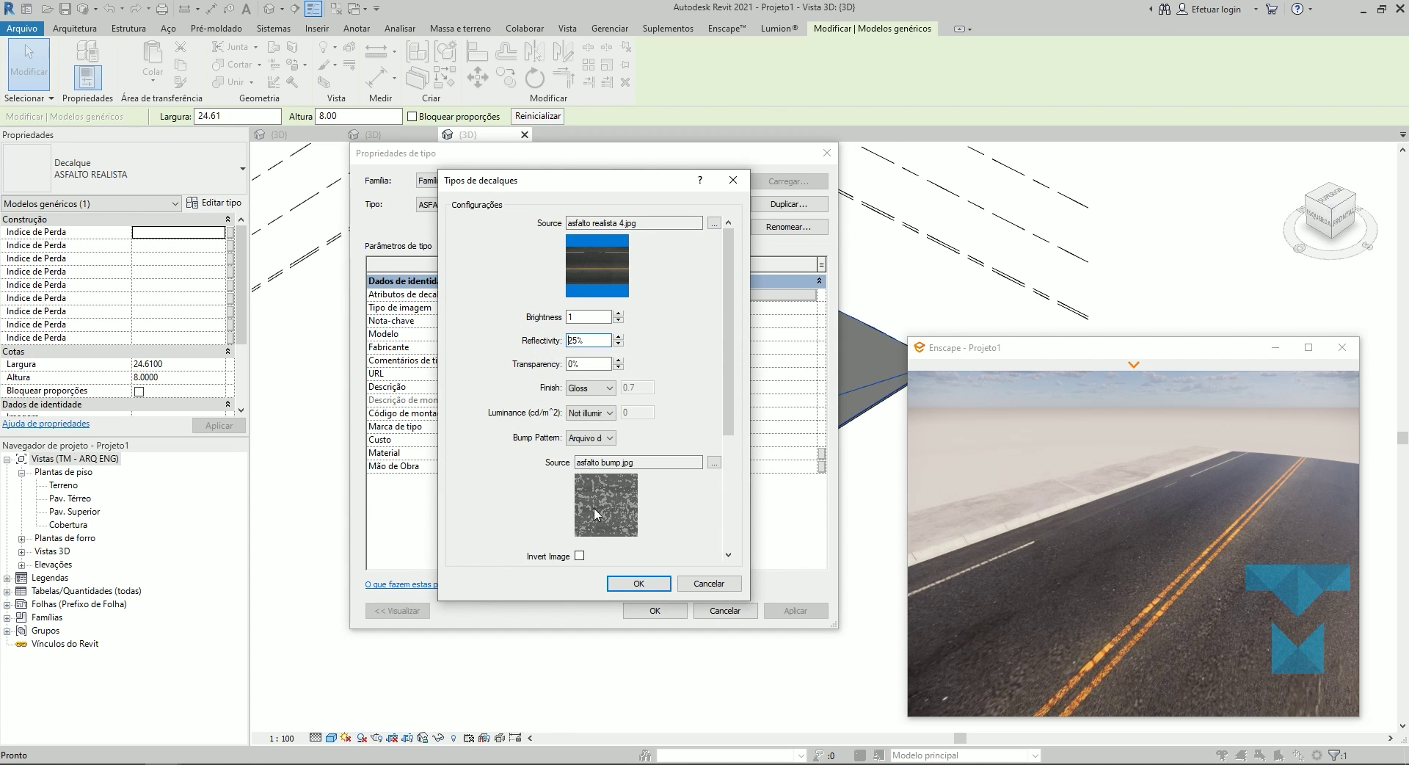
{"action": "left_click", "coordinate": [653, 585]}
{"action": "left_click", "coordinate": [653, 609]}
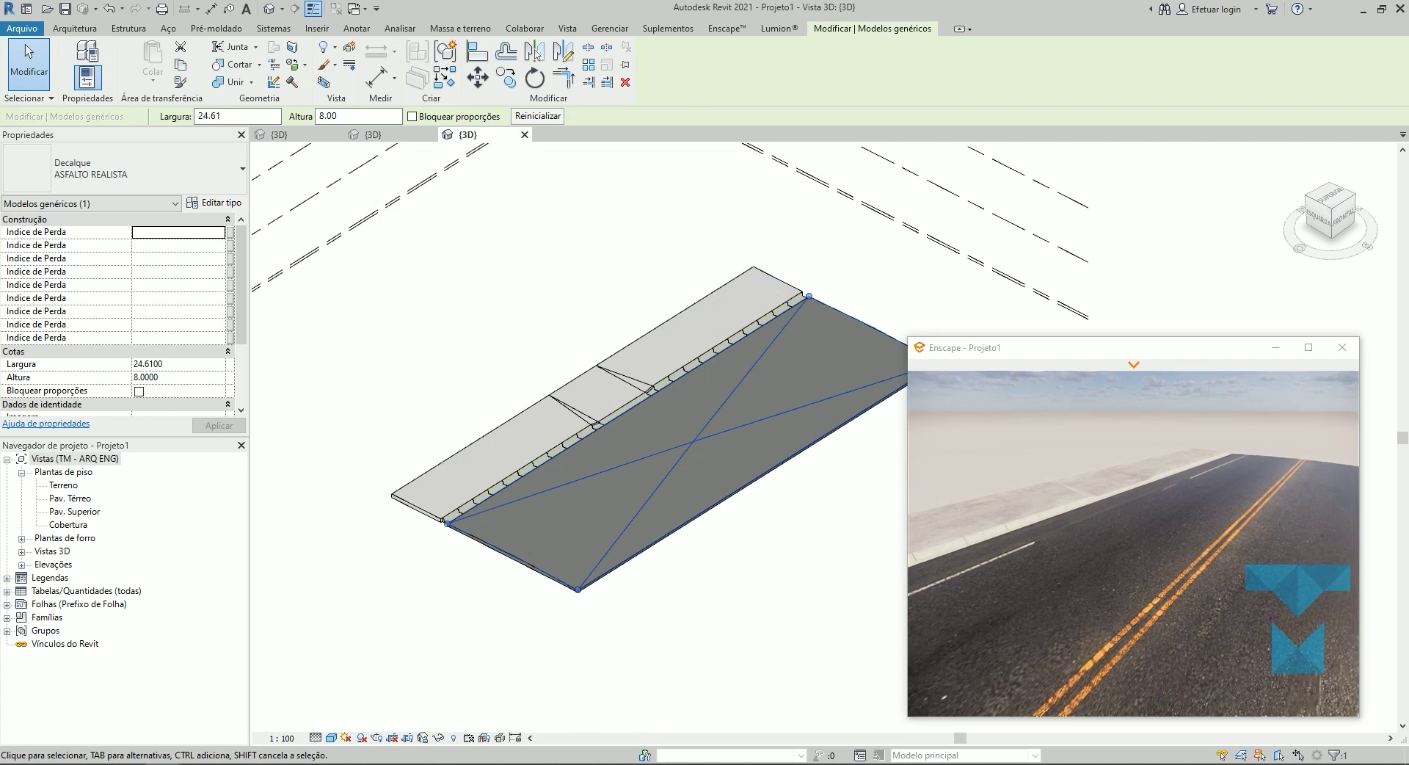
Change the ASFALTO REALISTA decal finish to High Gloss and confirm both dialogs.
{"action": "mouse_move", "coordinate": [1019, 537]}
{"action": "left_mouse_down"}
{"action": "mouse_move", "coordinate": [1171, 612]}
{"action": "mouse_move", "coordinate": [1130, 579]}
{"action": "left_mouse_up"}
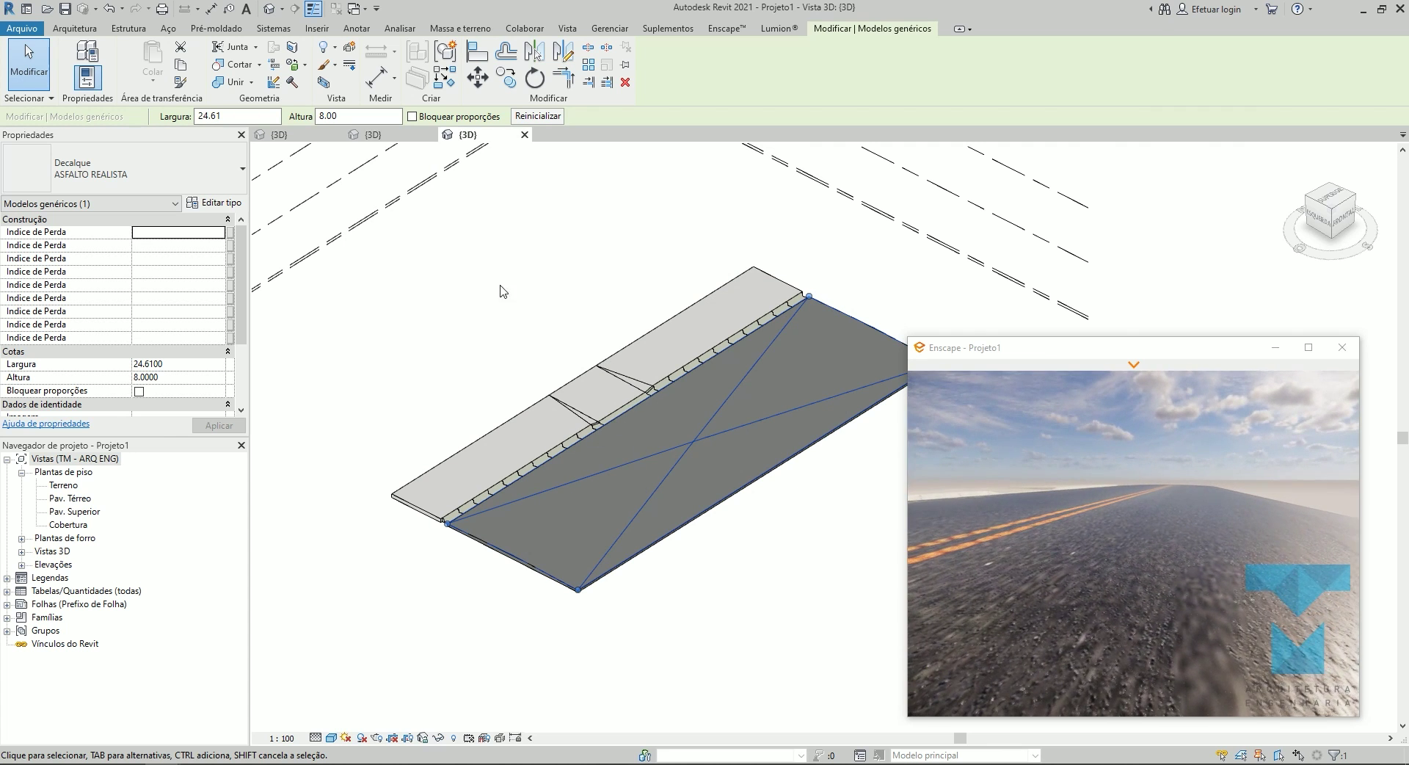
{"action": "left_click", "coordinate": [212, 202]}
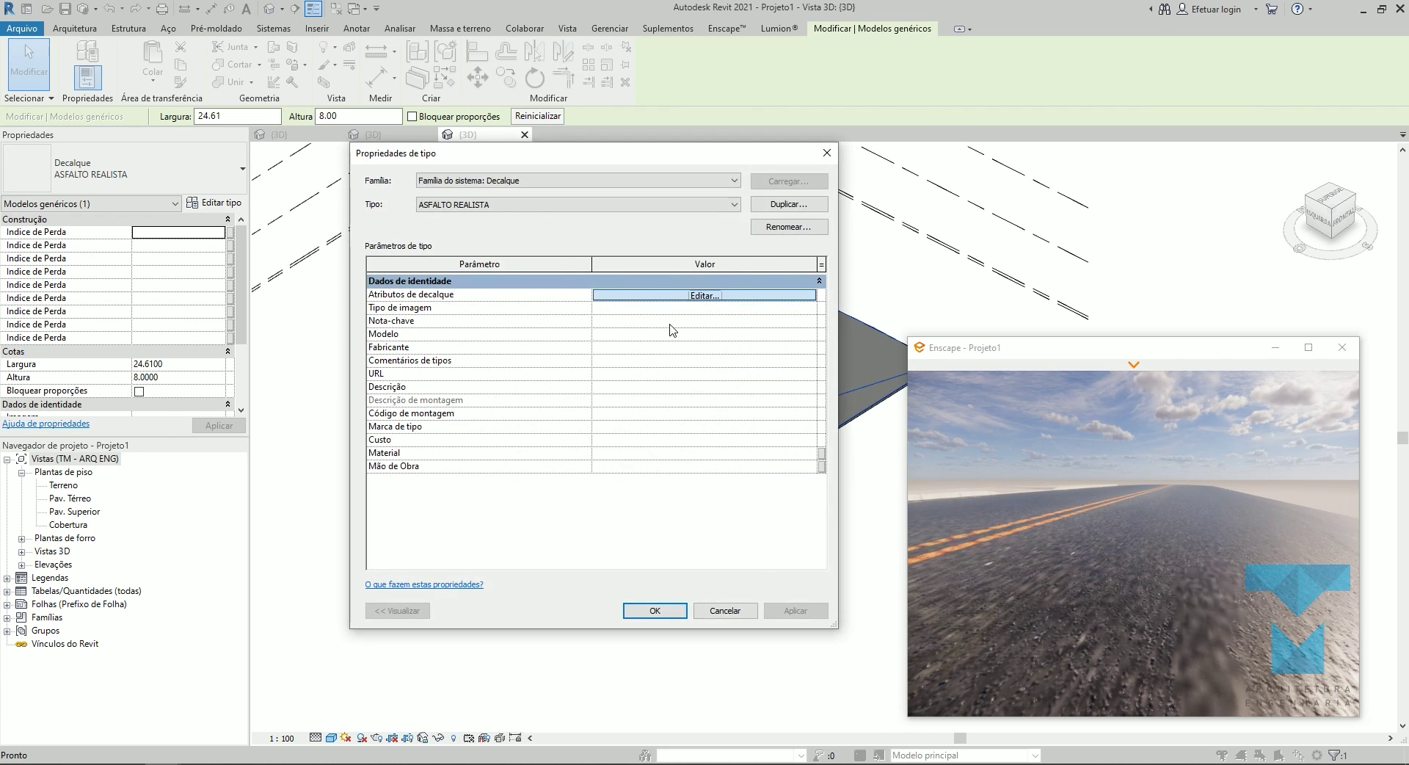
{"action": "left_click", "coordinate": [591, 412]}
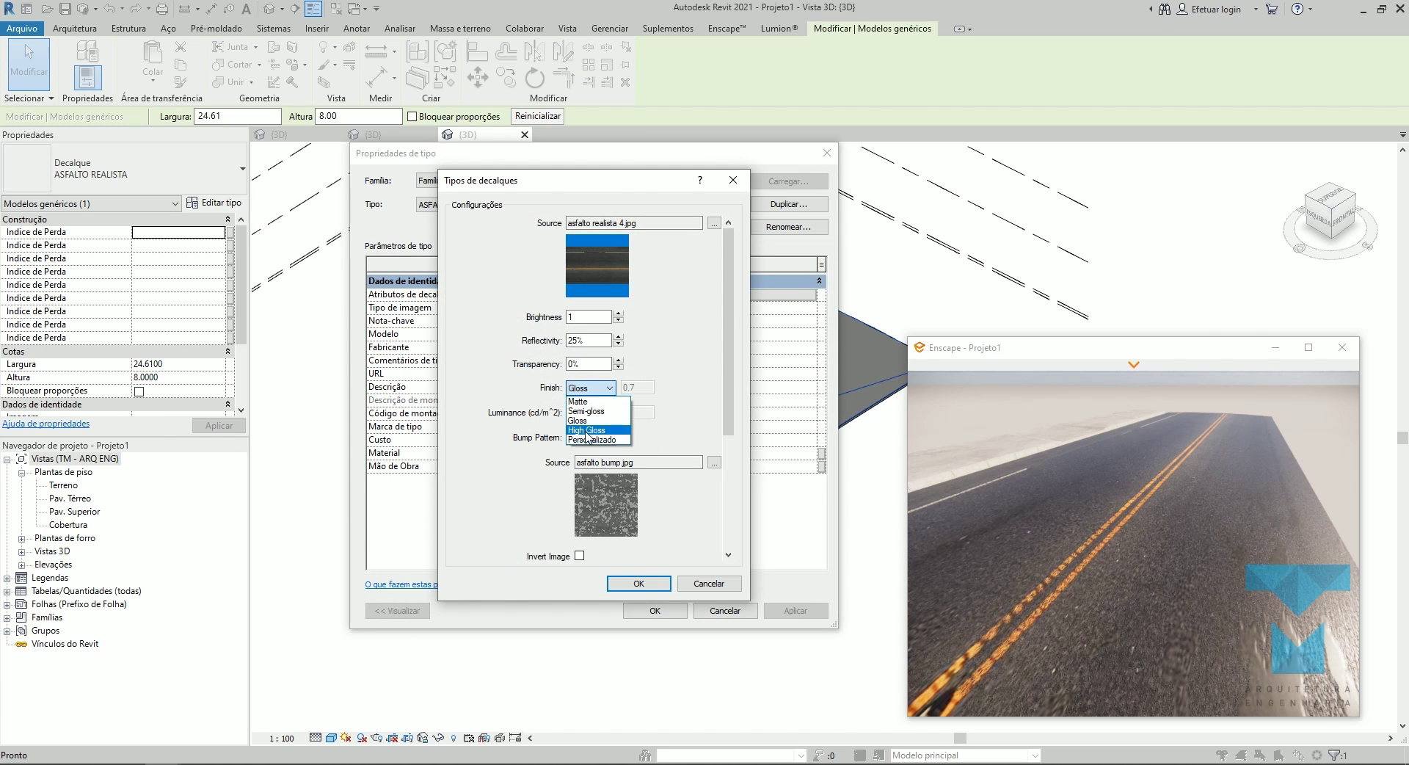
{"action": "left_click", "coordinate": [639, 583]}
{"action": "left_click", "coordinate": [655, 609]}
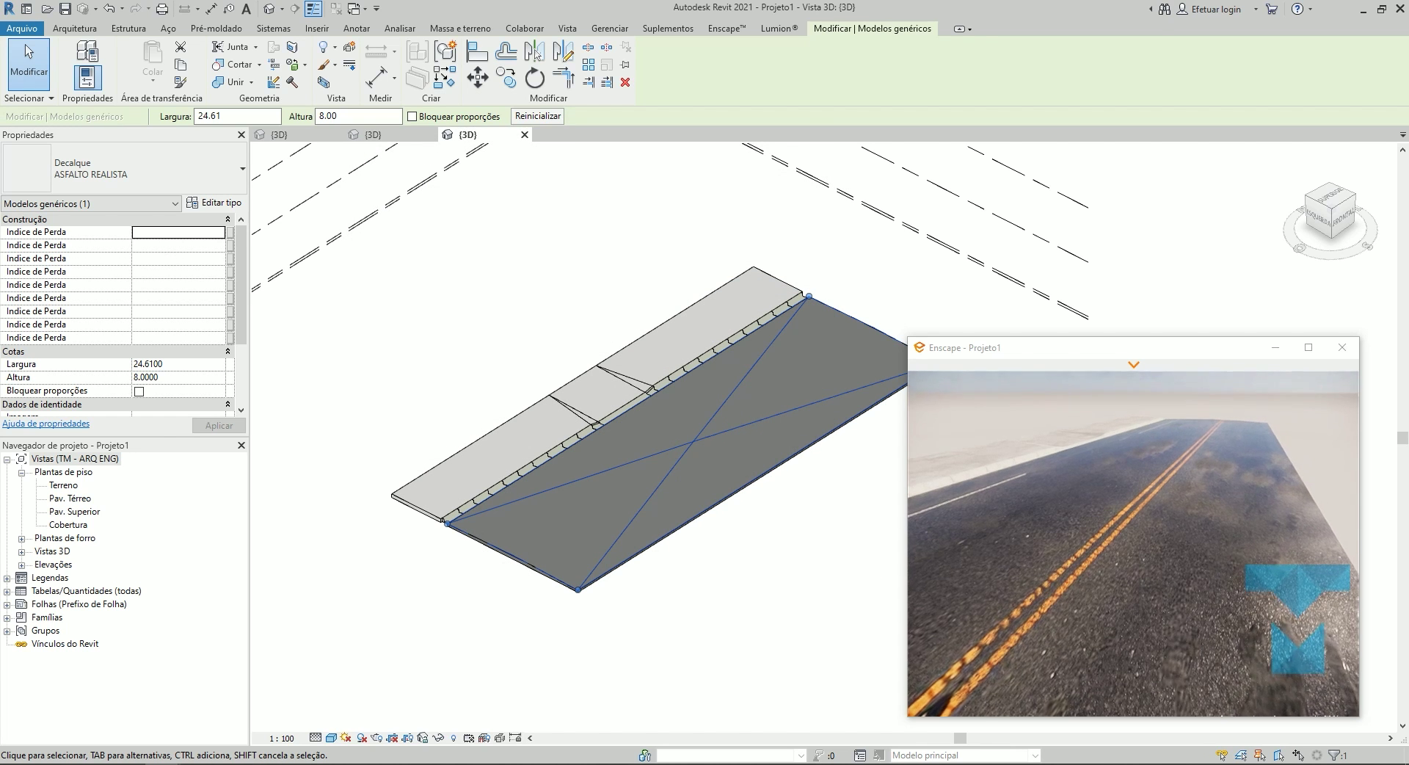
{"action": "left_click_drag", "start_coordinate": [1140, 565], "coordinate": [1141, 528]}
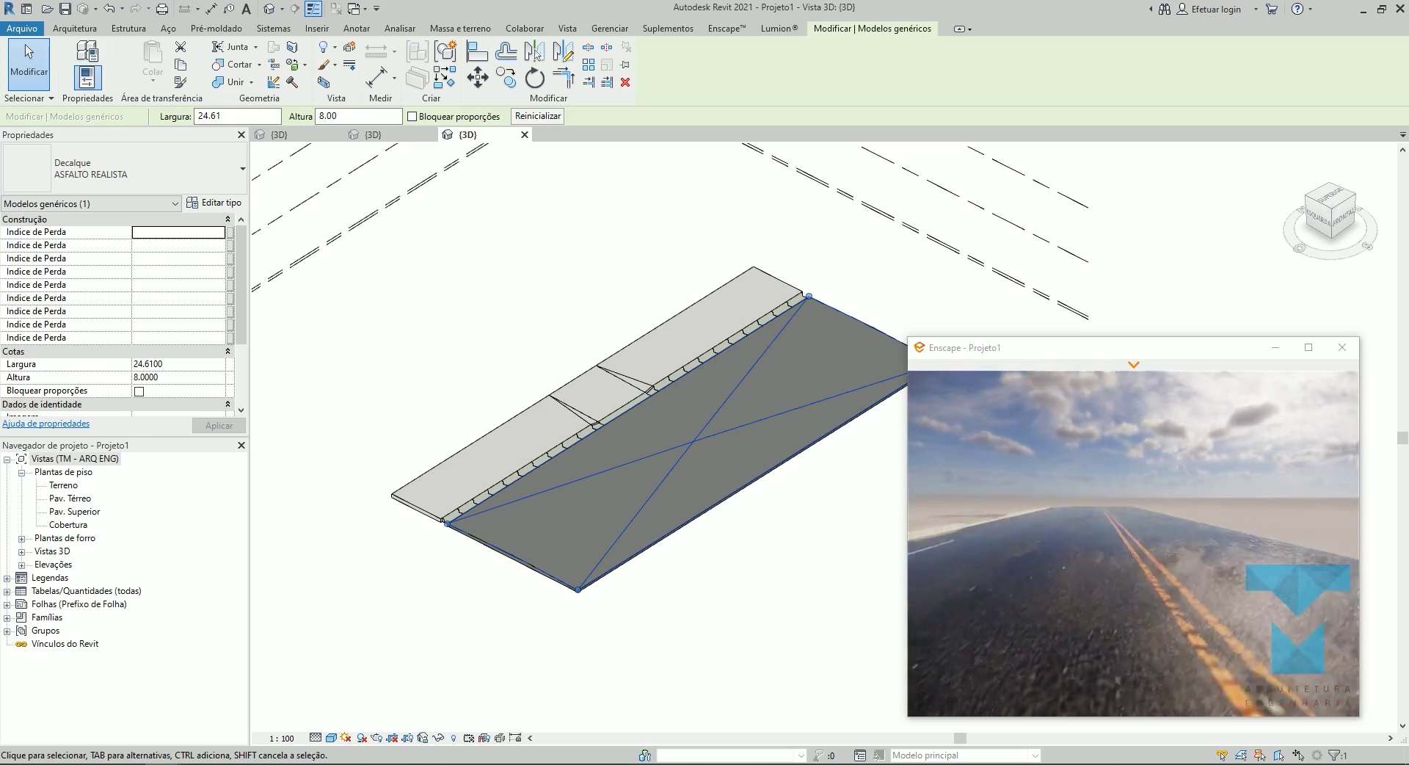
Maximize the Enscape render and orbit the camera over the road.
{"action": "left_click_drag", "start_coordinate": [1142, 348], "coordinate": [1078, 352]}
{"action": "double_click", "coordinate": [1078, 352]}
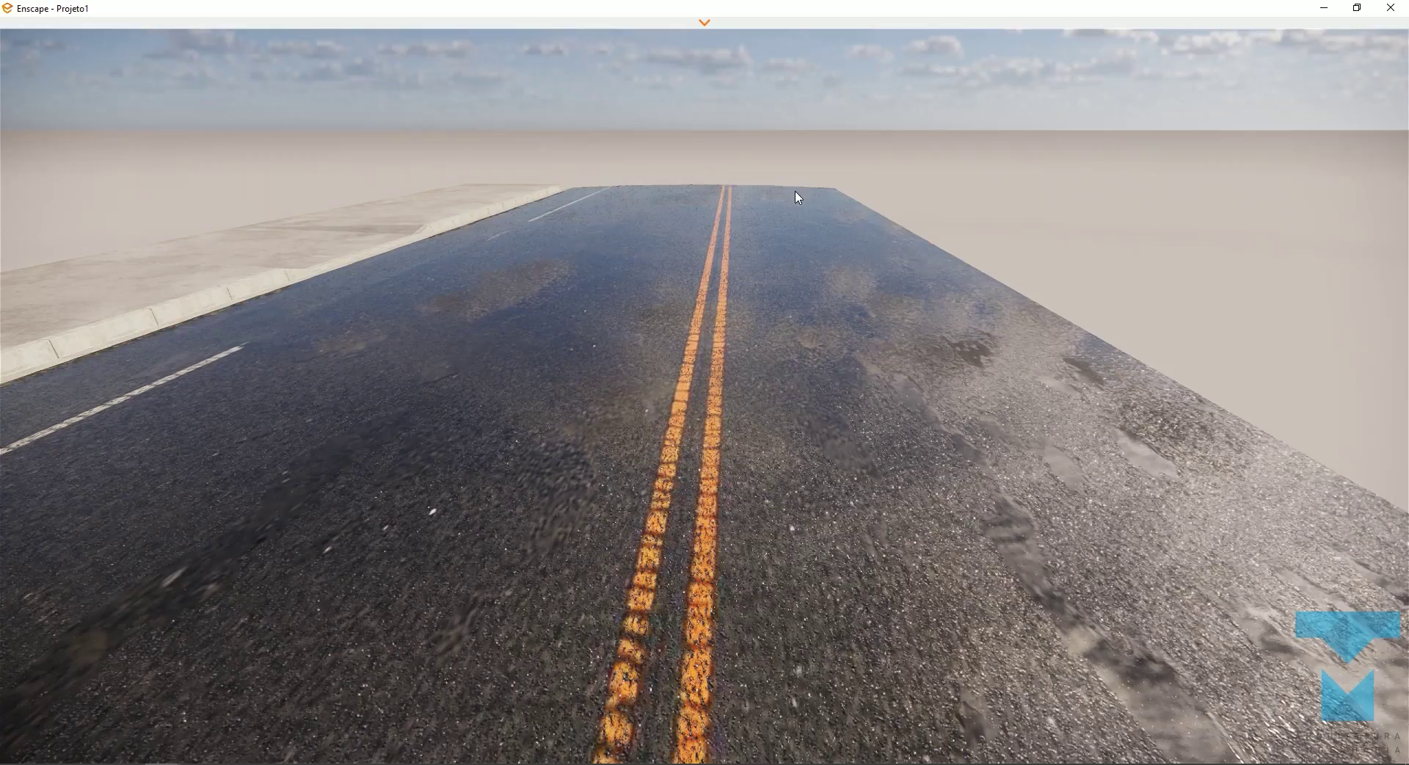
{"action": "mouse_move", "coordinate": [796, 197]}
{"action": "left_mouse_down"}
{"action": "mouse_move", "coordinate": [601, 132]}
{"action": "mouse_move", "coordinate": [807, 169]}
{"action": "mouse_move", "coordinate": [623, 125]}
{"action": "mouse_move", "coordinate": [844, 184]}
{"action": "left_mouse_up"}
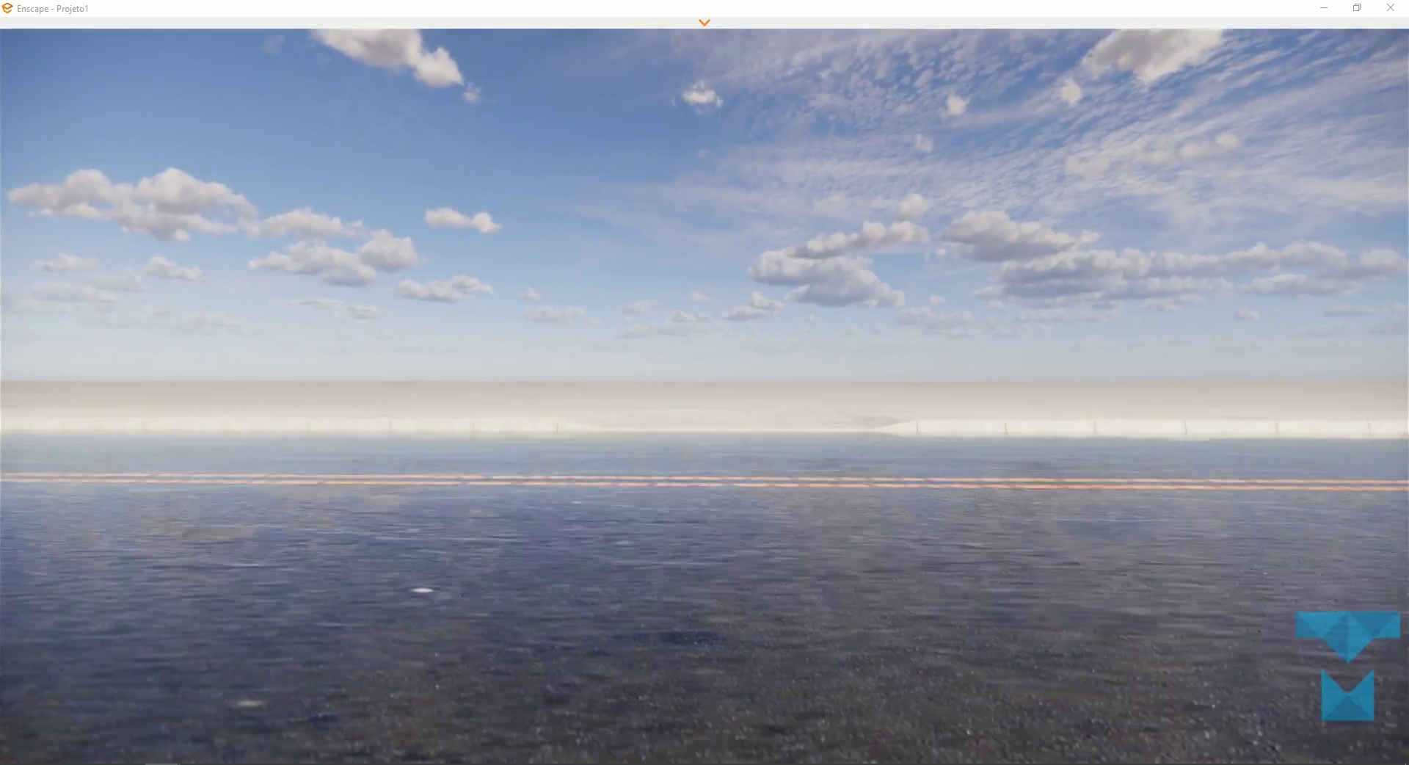
{"action": "left_click_drag", "start_coordinate": [800, 512], "coordinate": [799, 572], "text": "shift"}
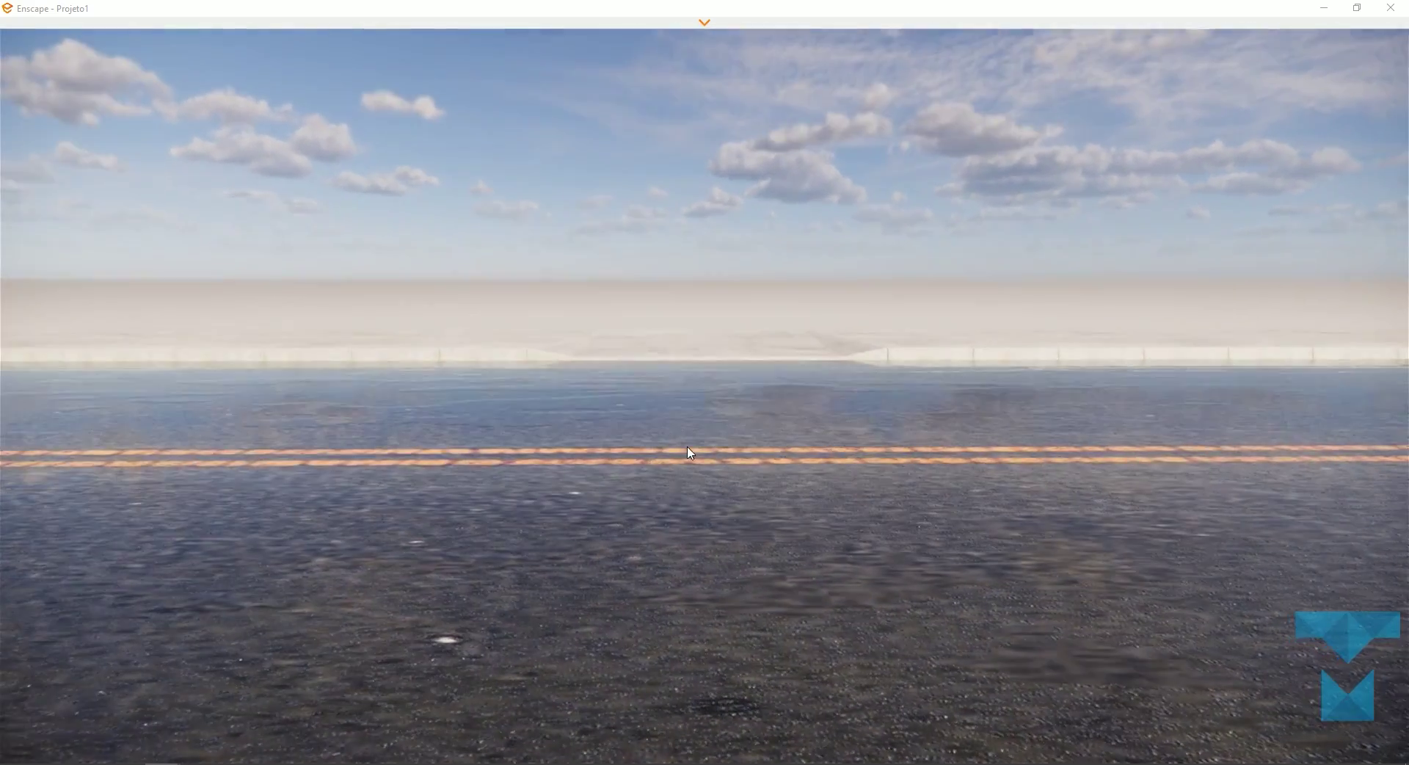
Shift the time of day to dawn at 06:37, fly low over the wet road, then launch Chrome.
{"action": "key", "text": "u"}
{"action": "key", "text": "u"}
{"action": "key", "text": "u"}
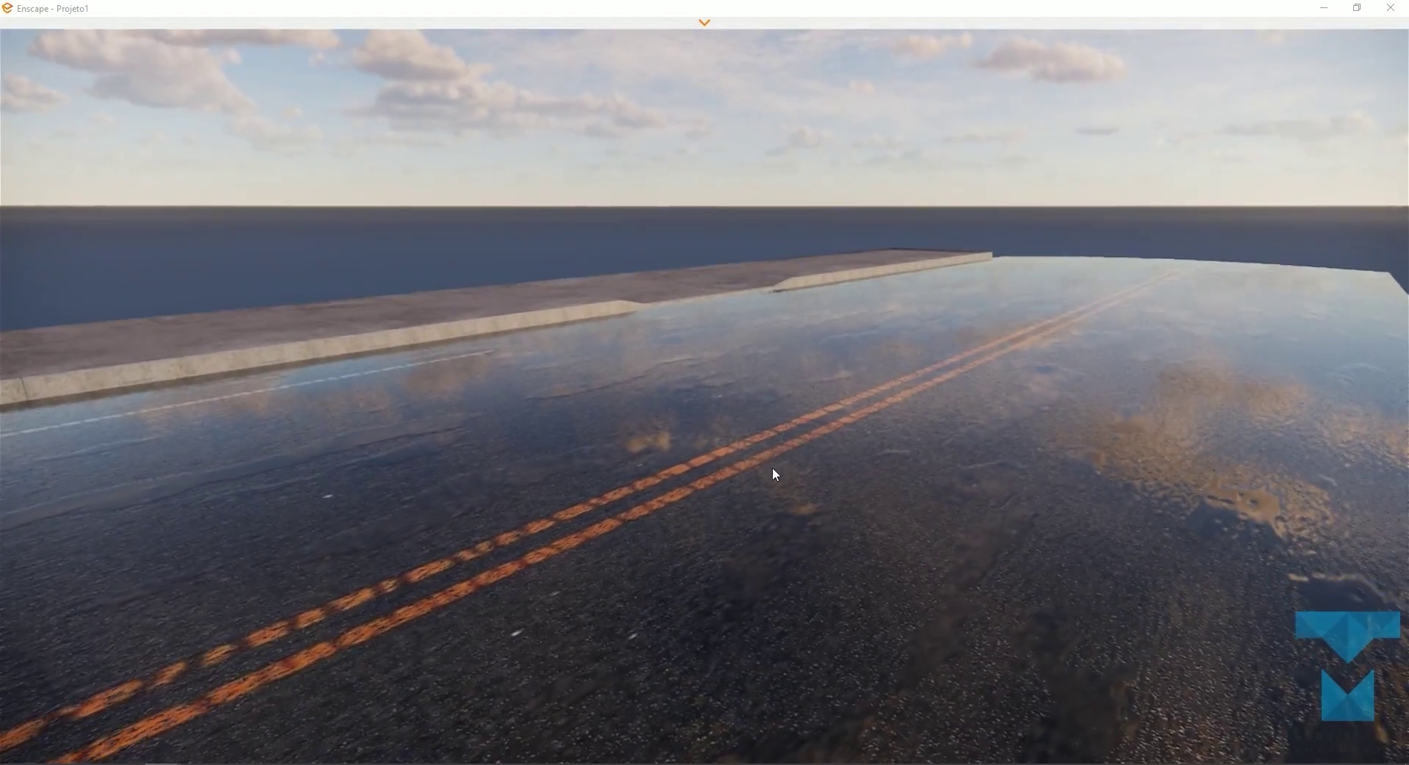
{"action": "left_click_drag", "start_coordinate": [770, 472], "coordinate": [770, 514]}
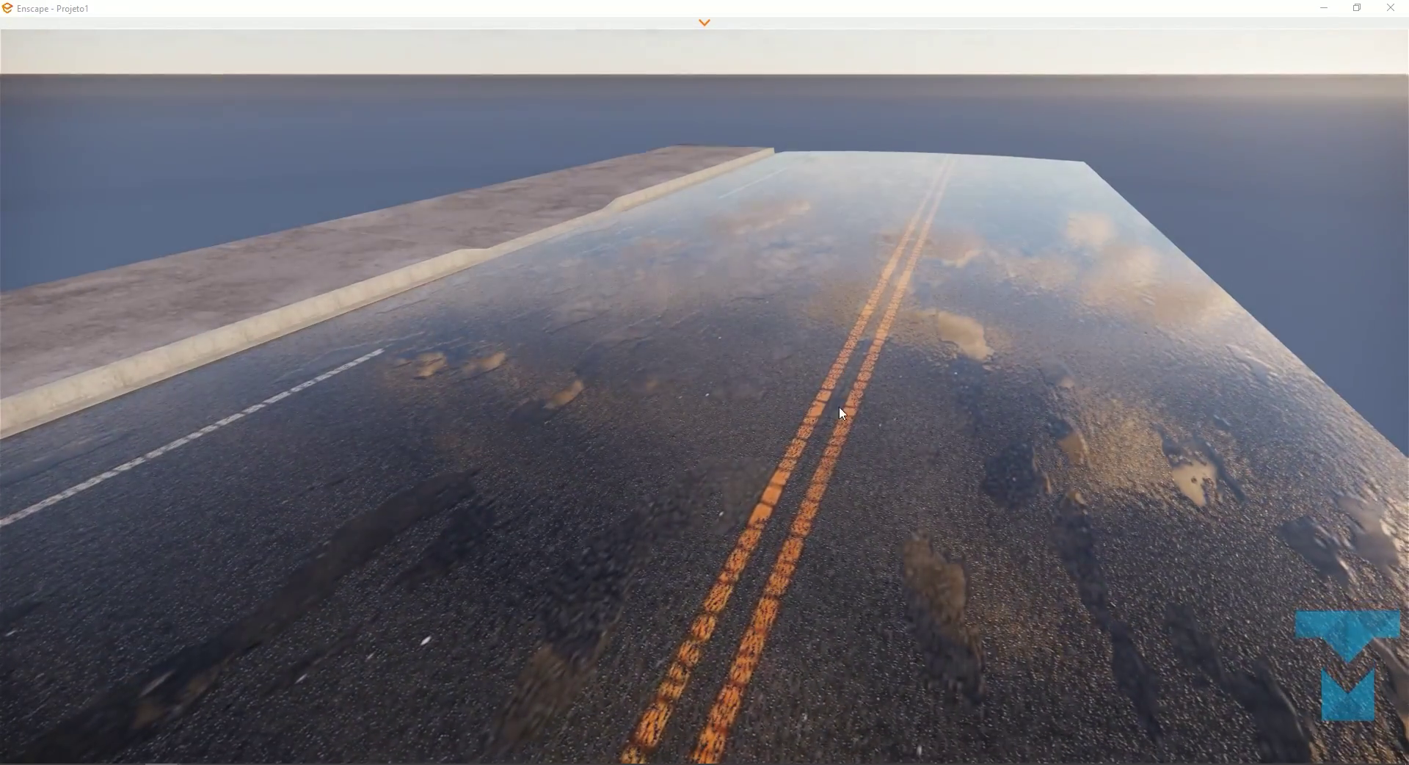
{"action": "mouse_move", "coordinate": [839, 406]}
{"action": "left_mouse_down"}
{"action": "mouse_move", "coordinate": [839, 484]}
{"action": "mouse_move", "coordinate": [869, 407]}
{"action": "left_mouse_up"}
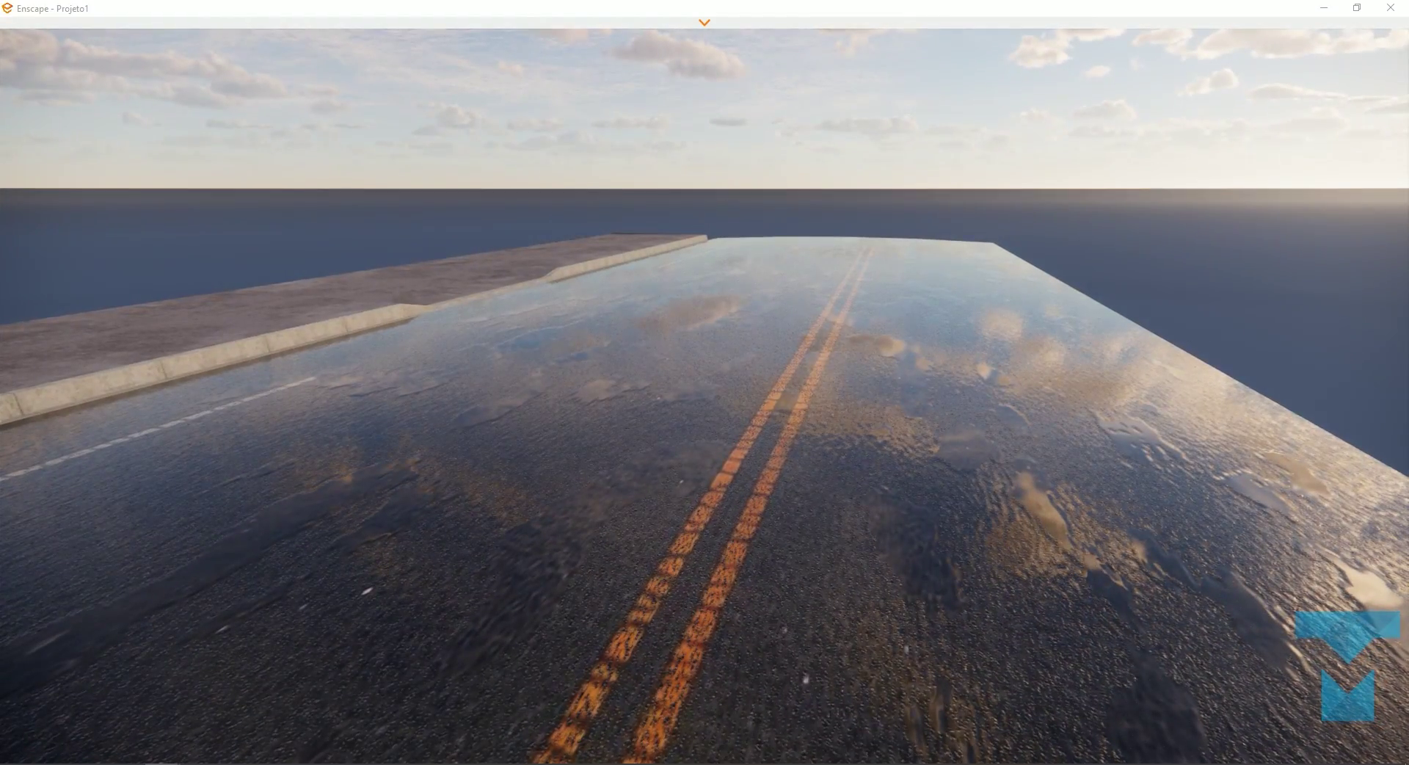
{"action": "right_click_drag", "start_coordinate": [869, 407], "coordinate": [607, 371]}
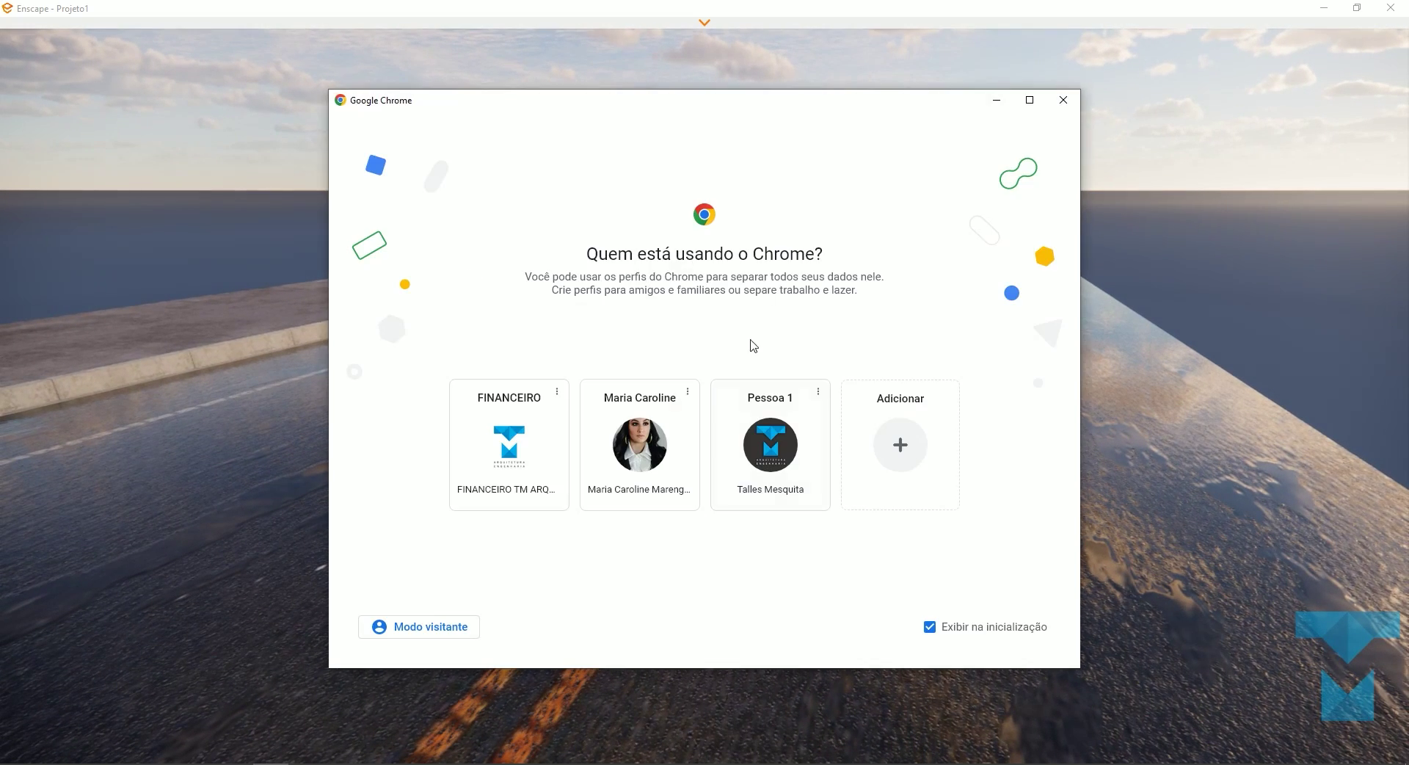
{"action": "left_click", "coordinate": [783, 447]}
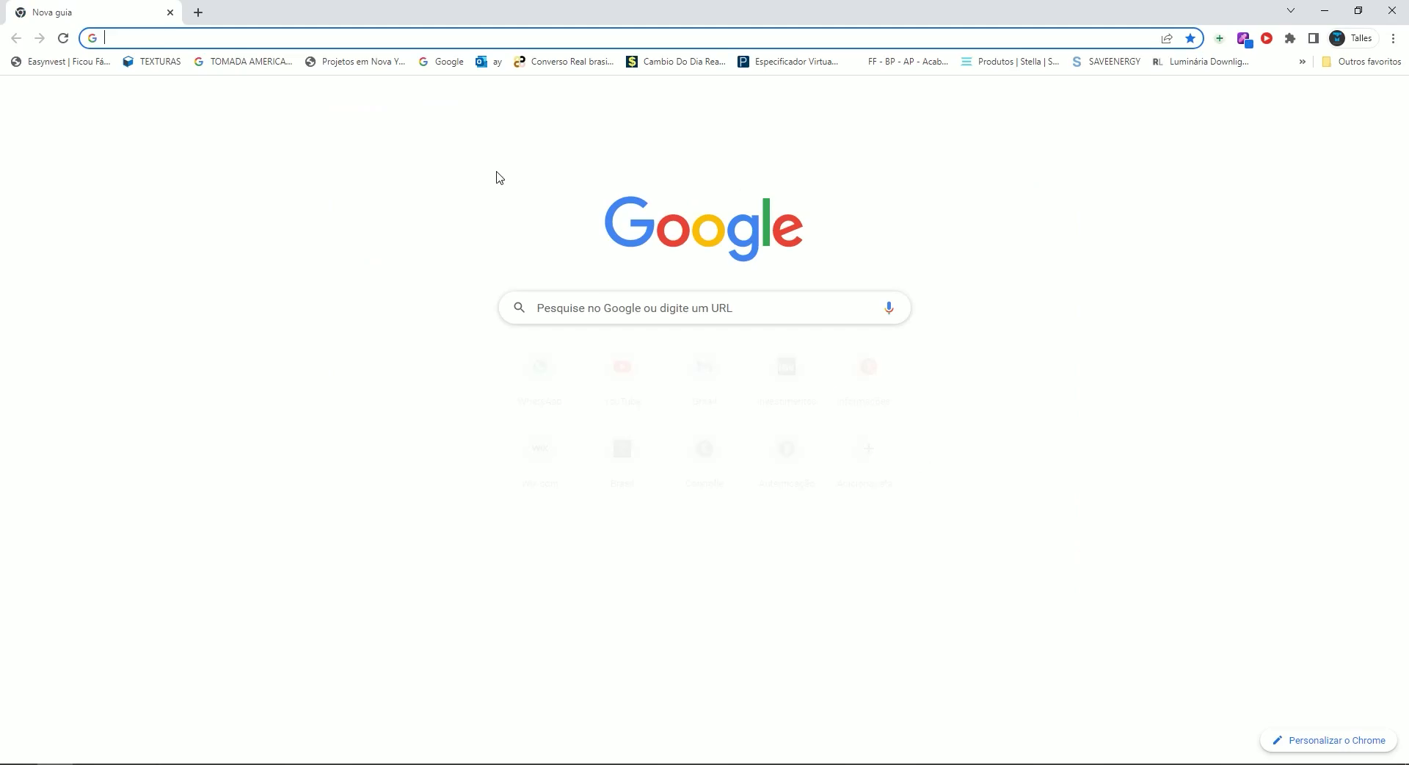
Search Google Images for 'ASFALTO MOLHADO' and open three wet-road photos in new tabs.
{"action": "left_click", "coordinate": [620, 311]}
{"action": "type", "text": "ASFALTO "}
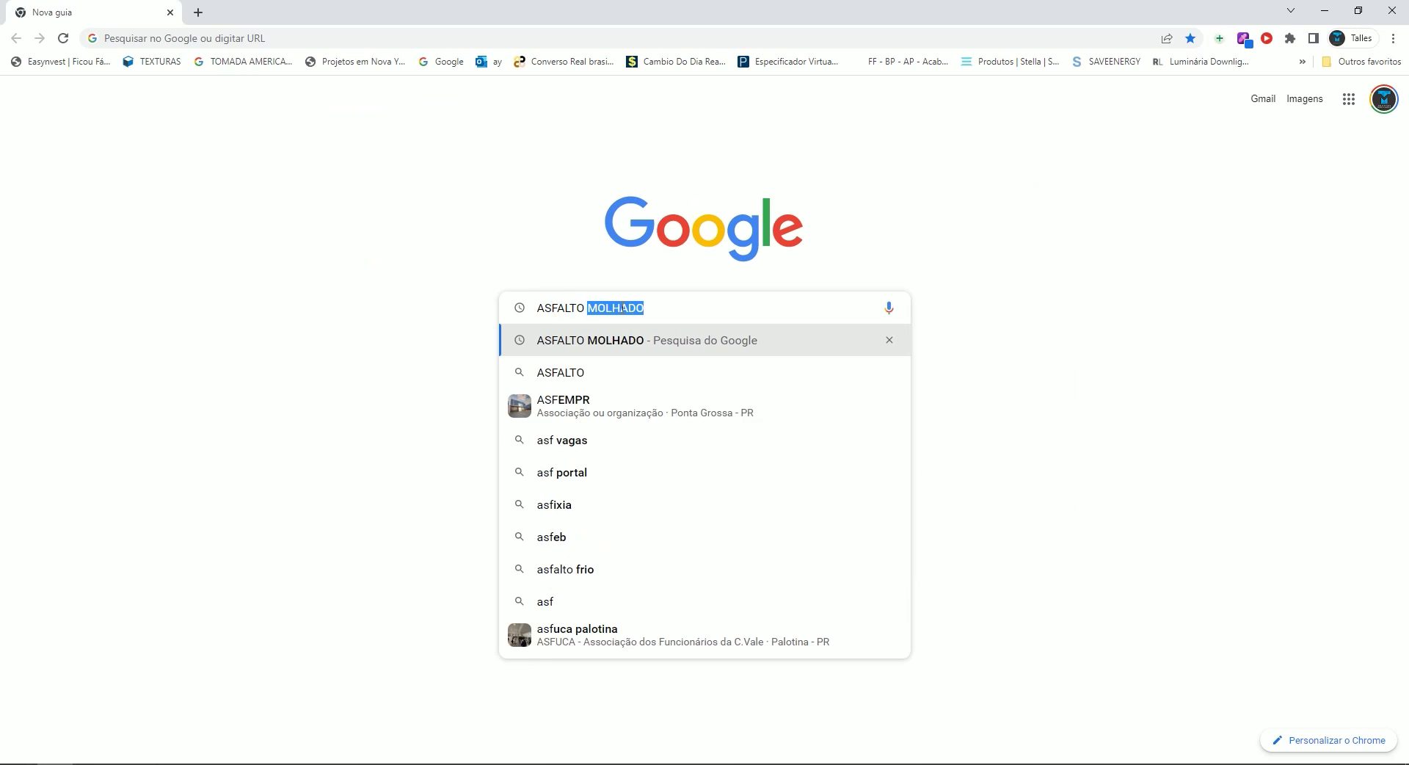
{"action": "type", "text": "MOLHA"}
{"action": "key", "text": "Return"}
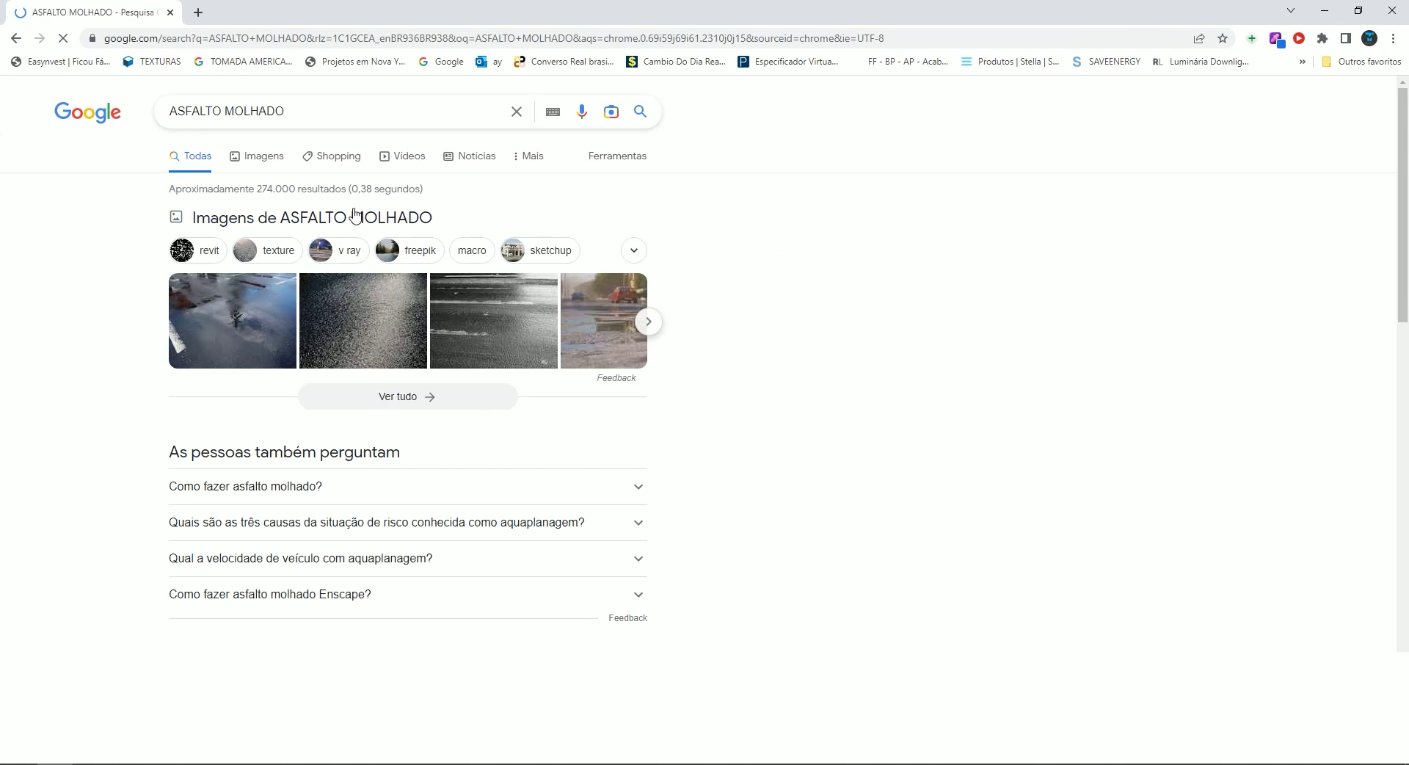
{"action": "left_click", "coordinate": [276, 163]}
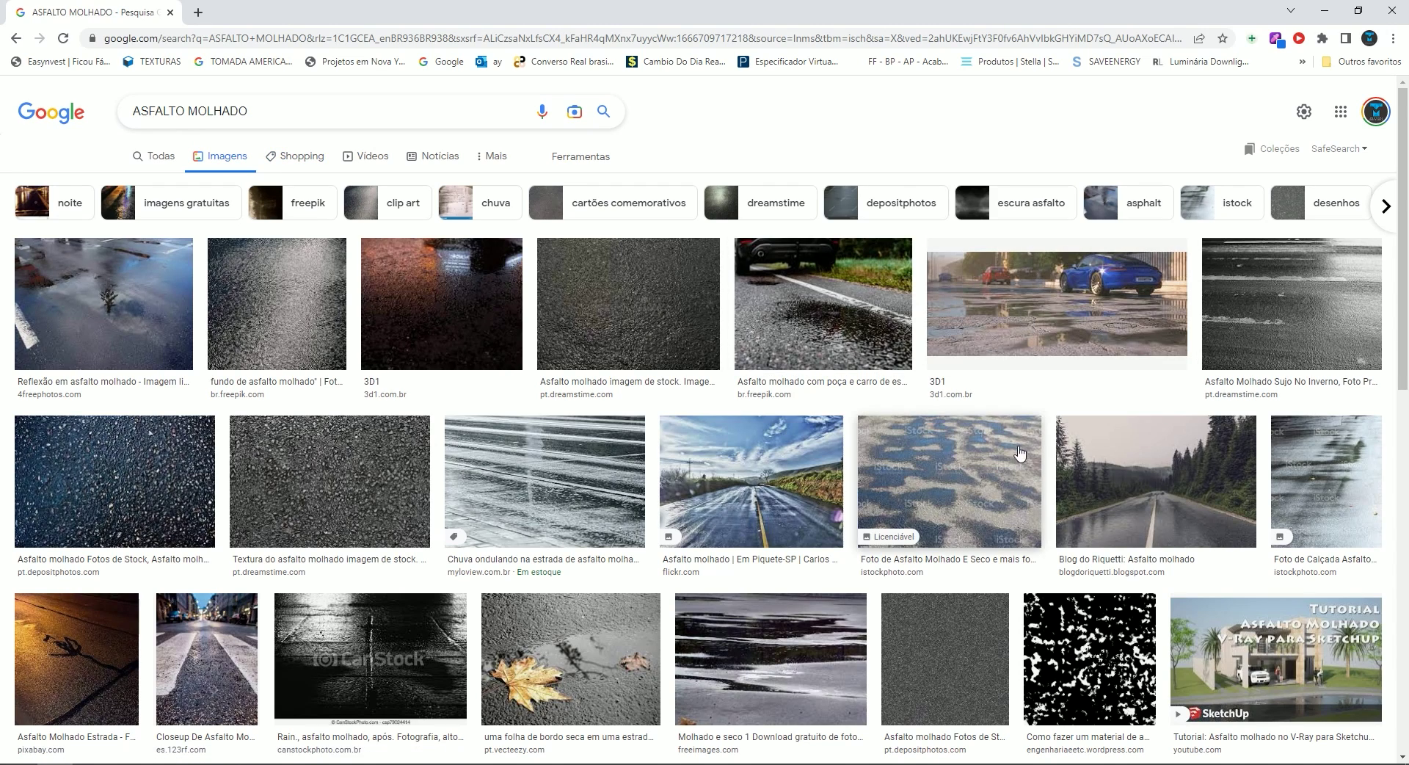
{"action": "middle_click", "coordinate": [991, 389]}
{"action": "middle_click", "coordinate": [991, 389]}
{"action": "middle_click", "coordinate": [613, 470]}
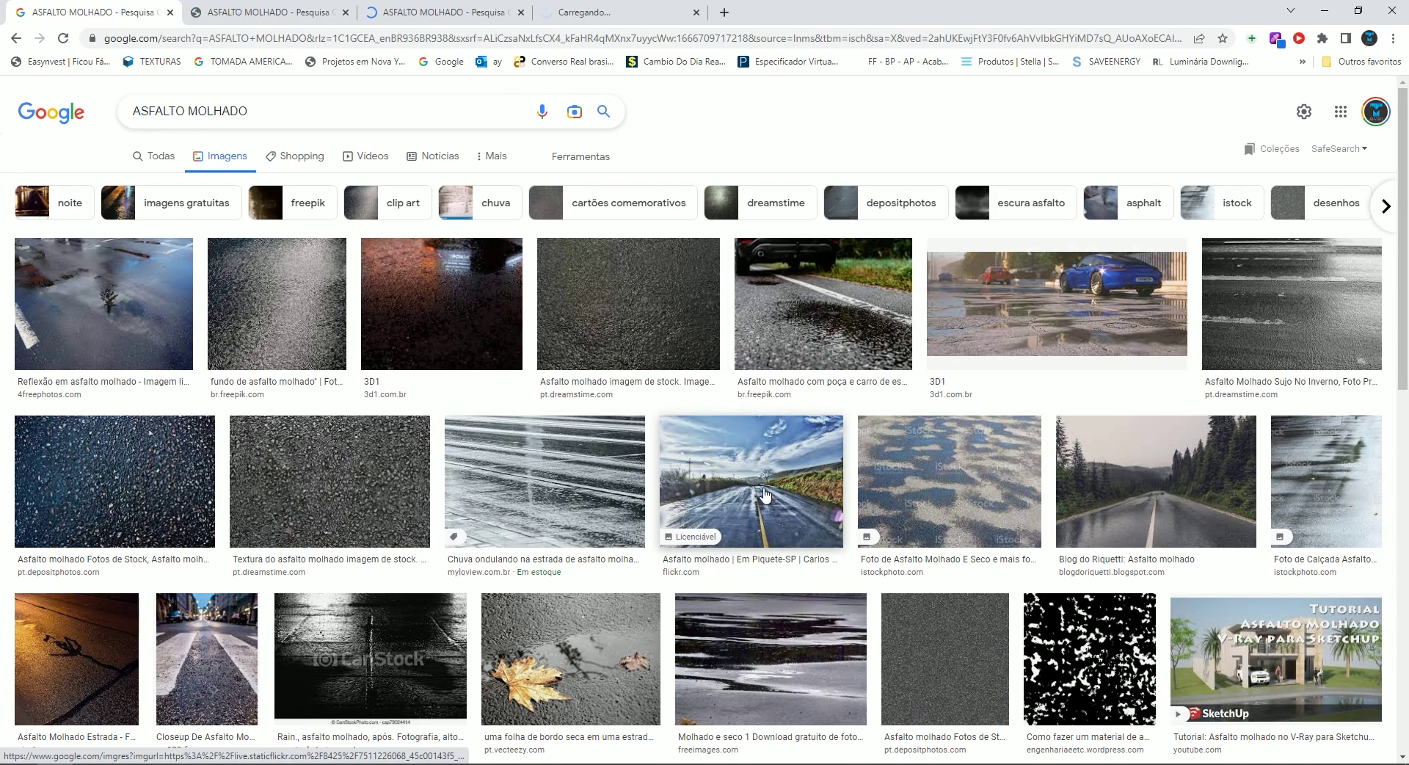
Browse the opened wet-road reference photos, then minimize Chrome.
{"action": "left_click", "coordinate": [360, 11]}
{"action": "left_click", "coordinate": [470, 13]}
{"action": "left_click", "coordinate": [602, 9]}
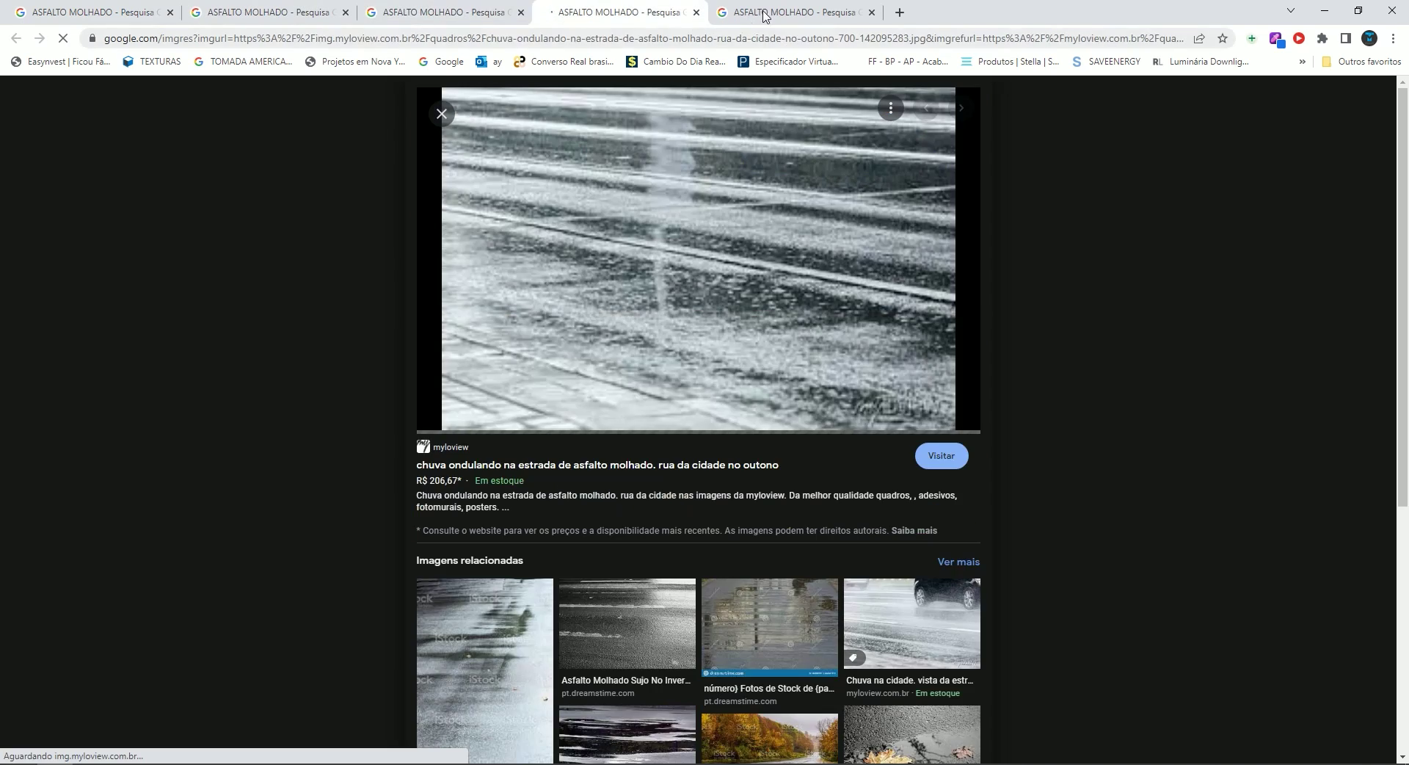
{"action": "left_click", "coordinate": [779, 9]}
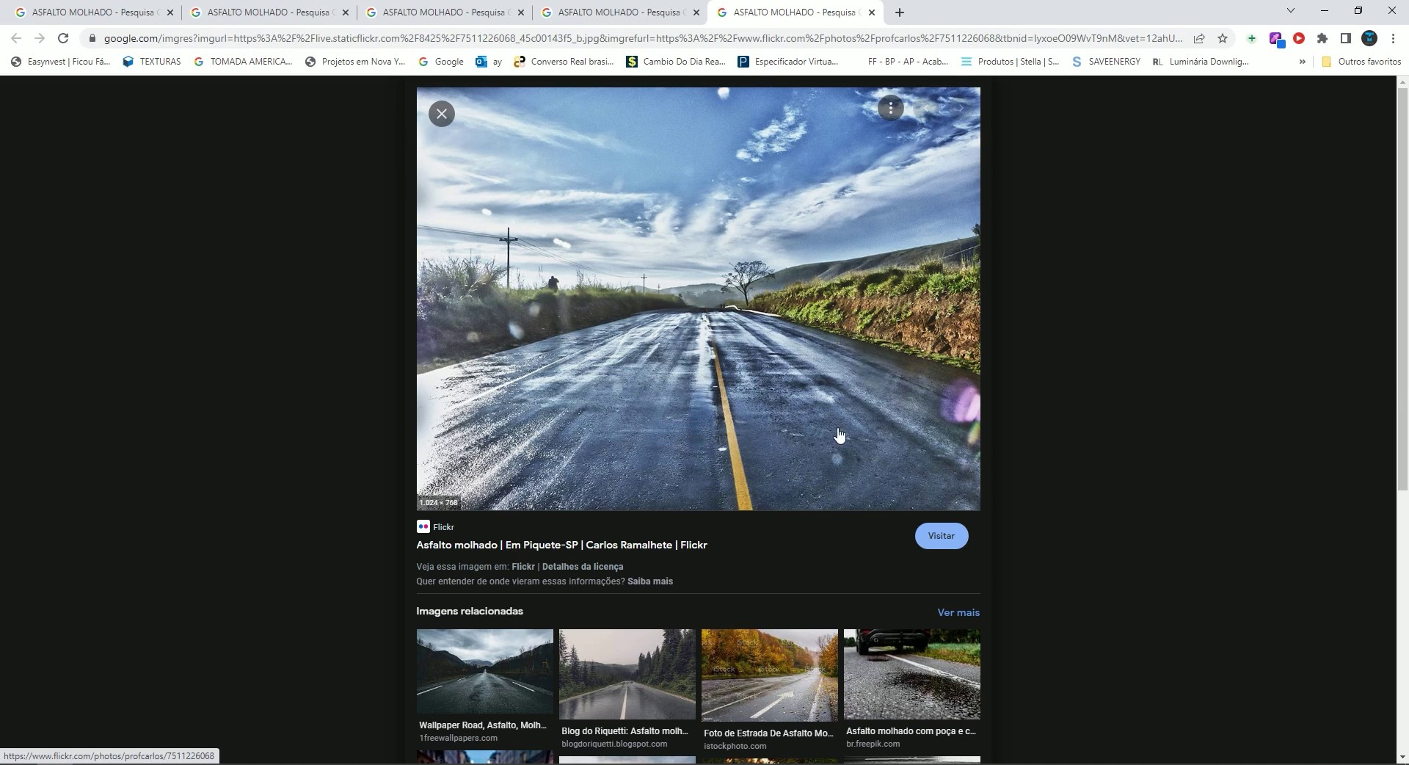
{"action": "scroll", "coordinate": [749, 296], "scroll_direction": "down", "scroll_amount": 1}
{"action": "scroll", "coordinate": [697, 403], "scroll_direction": "down", "scroll_amount": 1}
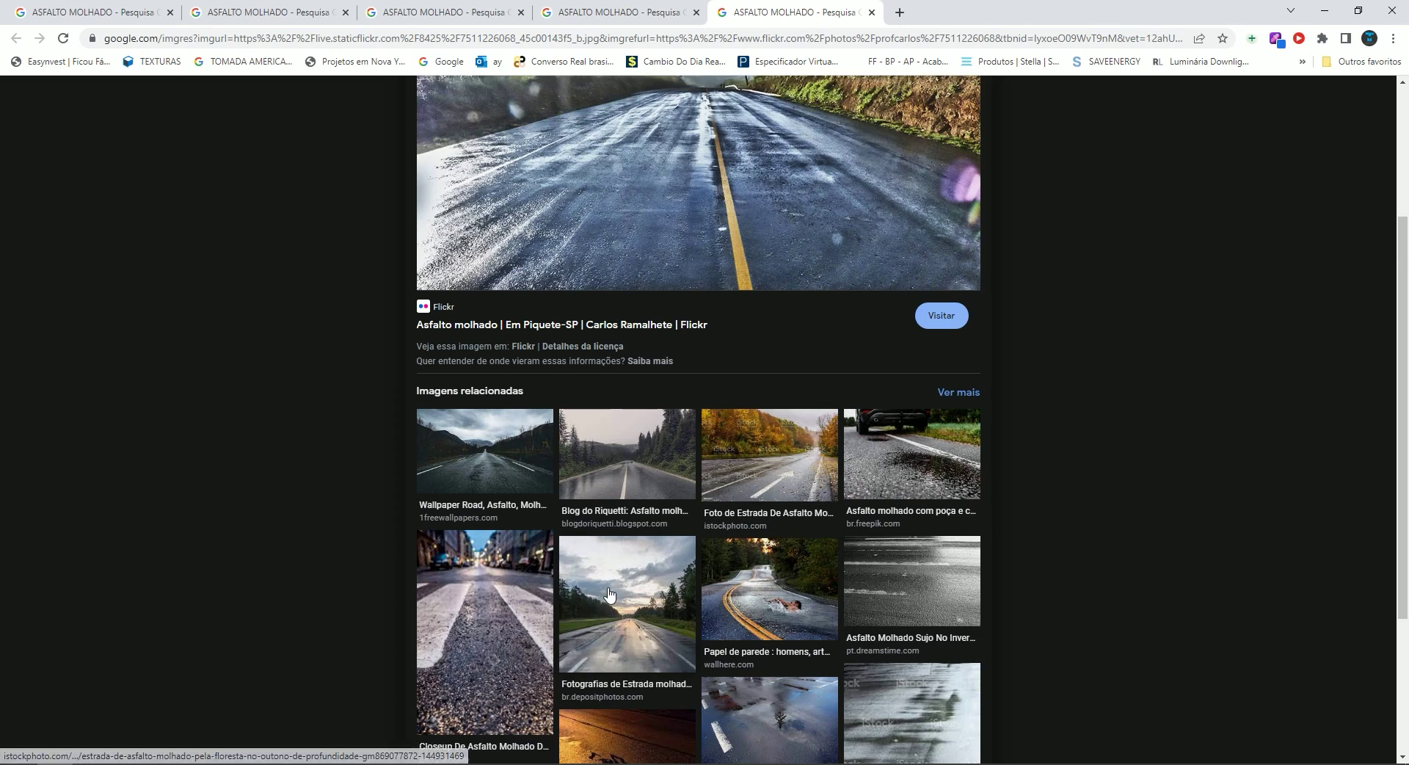
{"action": "scroll", "coordinate": [635, 497], "scroll_direction": "down", "scroll_amount": 2}
{"action": "scroll", "coordinate": [660, 514], "scroll_direction": "down", "scroll_amount": 1}
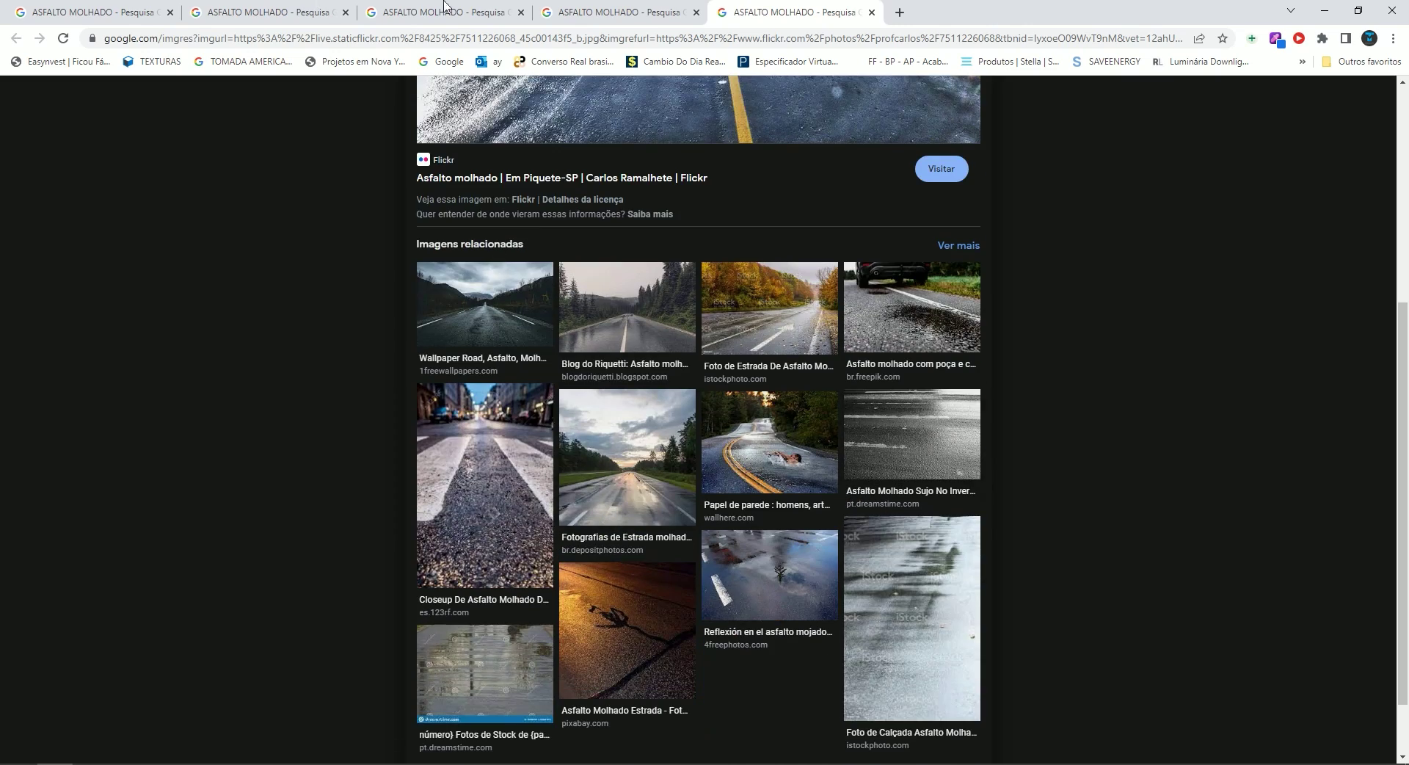
{"action": "left_click", "coordinate": [1317, 9]}
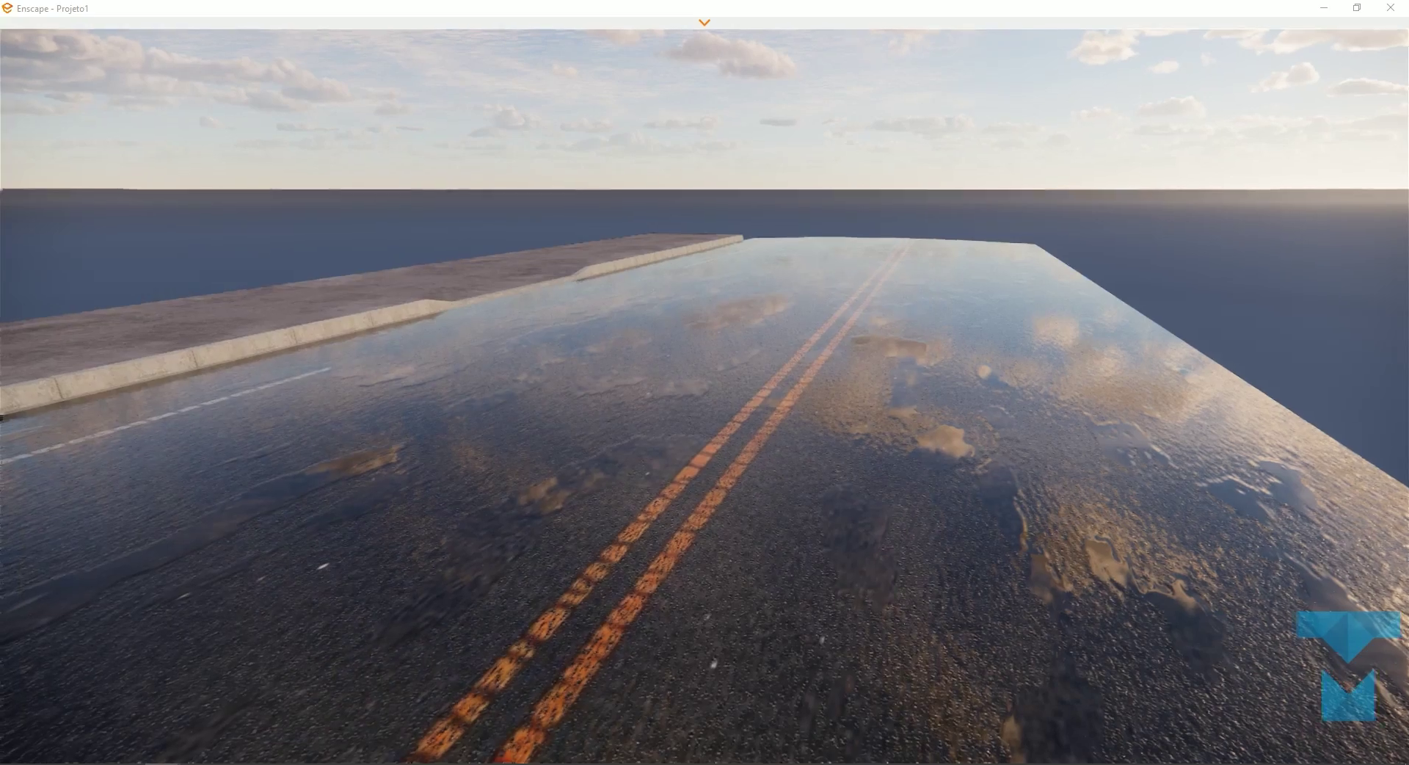
Fly the Enscape camera back and lower, swinging it so the curb runs diagonally to the horizon.
{"action": "left_click_drag", "start_coordinate": [1185, 136], "coordinate": [1101, 220]}
{"action": "key", "text": "s"}
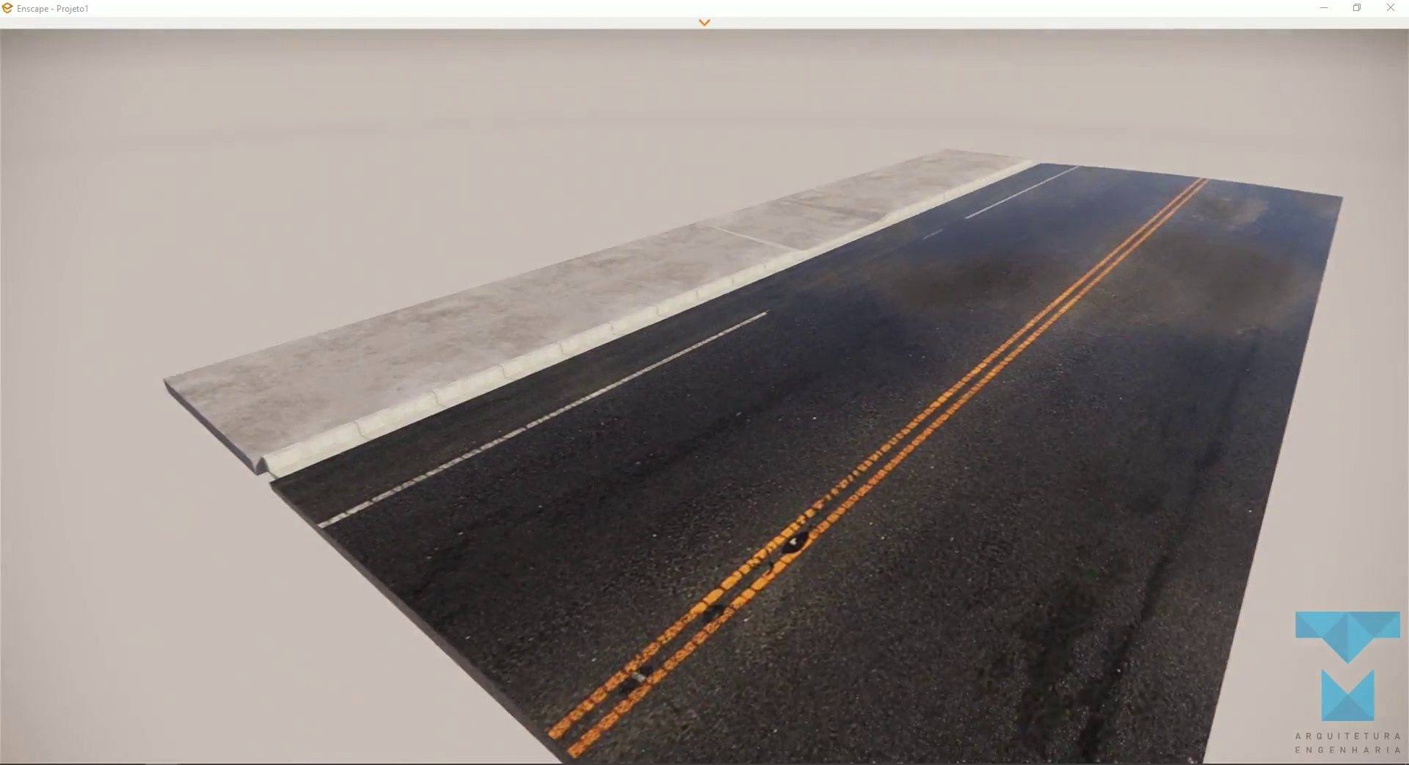
{"action": "mouse_move", "coordinate": [705, 441]}
{"action": "left_mouse_down"}
{"action": "mouse_move", "coordinate": [704, 330]}
{"action": "mouse_move", "coordinate": [660, 440]}
{"action": "left_mouse_up"}
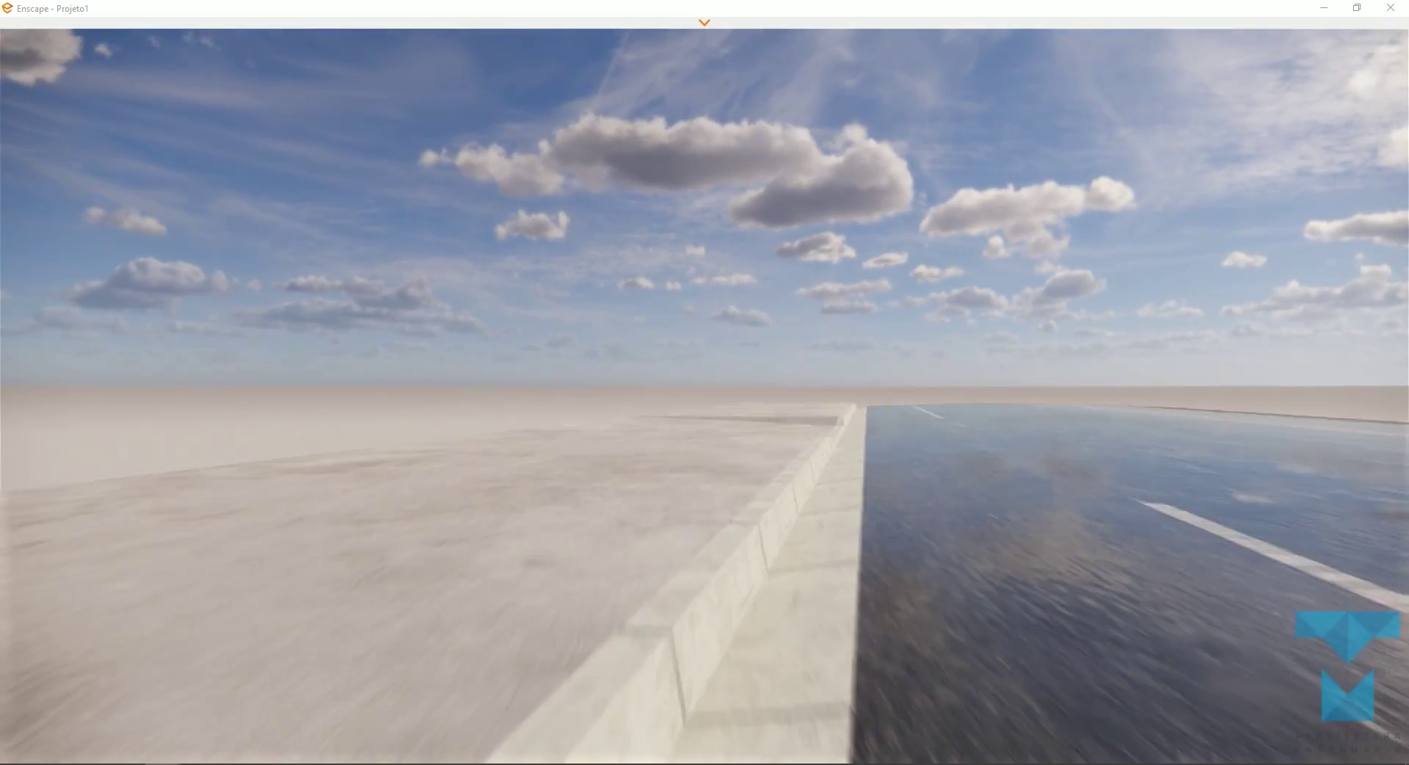
{"action": "mouse_move", "coordinate": [704, 352]}
{"action": "left_mouse_down"}
{"action": "mouse_move", "coordinate": [871, 346]}
{"action": "mouse_move", "coordinate": [820, 324]}
{"action": "left_mouse_up"}
{"action": "left_click_drag", "start_coordinate": [628, 436], "coordinate": [807, 411]}
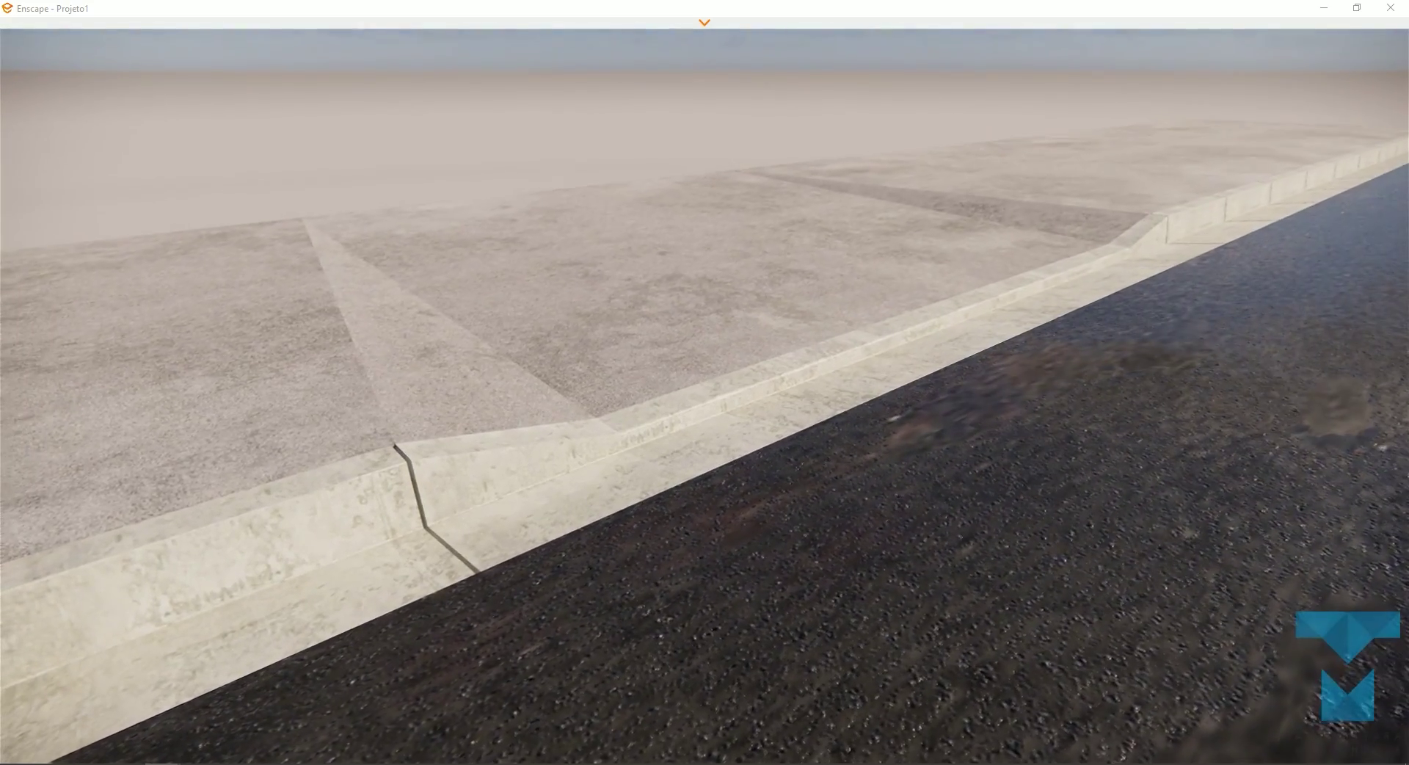
{"action": "left_click_drag", "start_coordinate": [704, 382], "coordinate": [601, 433]}
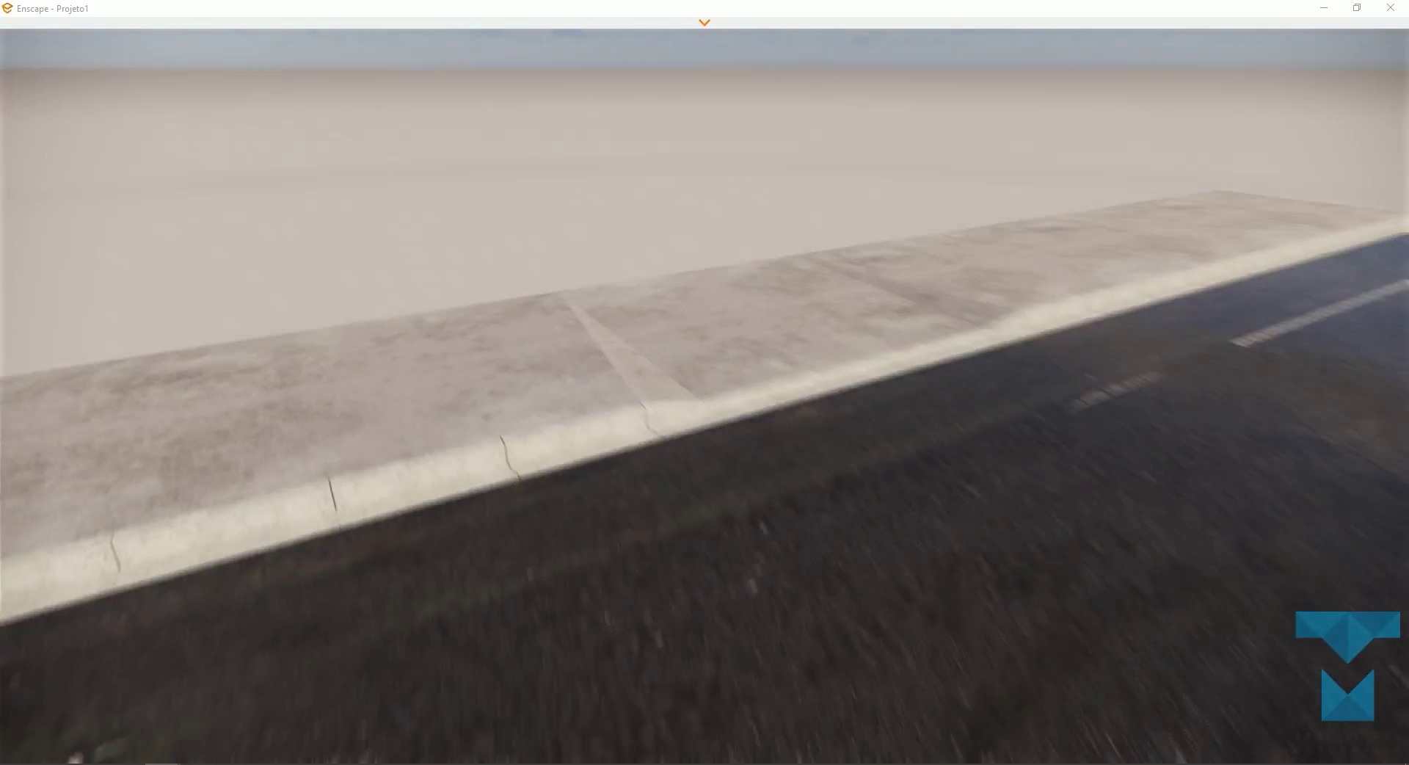
{"action": "left_click_drag", "start_coordinate": [515, 411], "coordinate": [516, 462]}
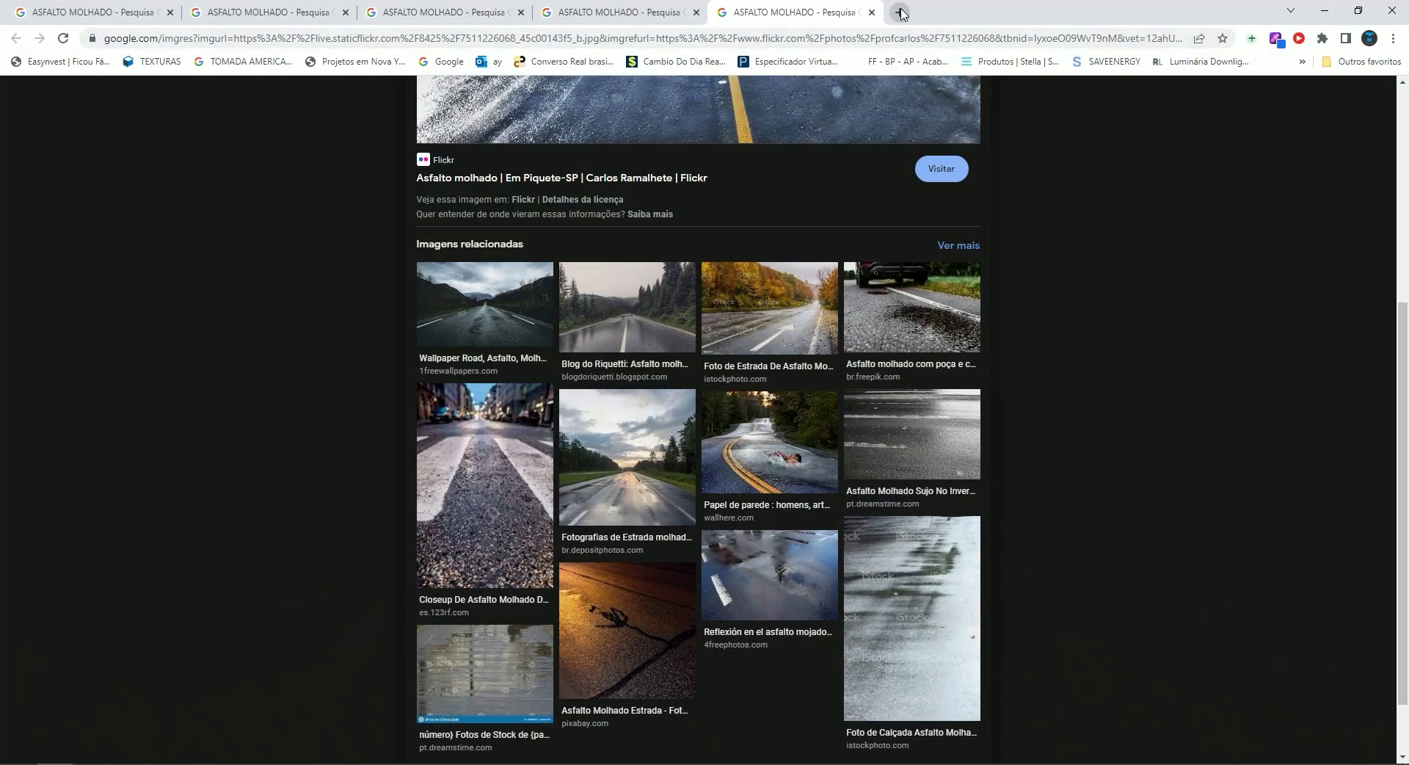
Go to the Talles Mesquita website in a new tab and open the Membros Free library.
{"action": "left_click", "coordinate": [899, 12]}
{"action": "type", "text": "TALL"}
{"action": "key", "text": "Return"}
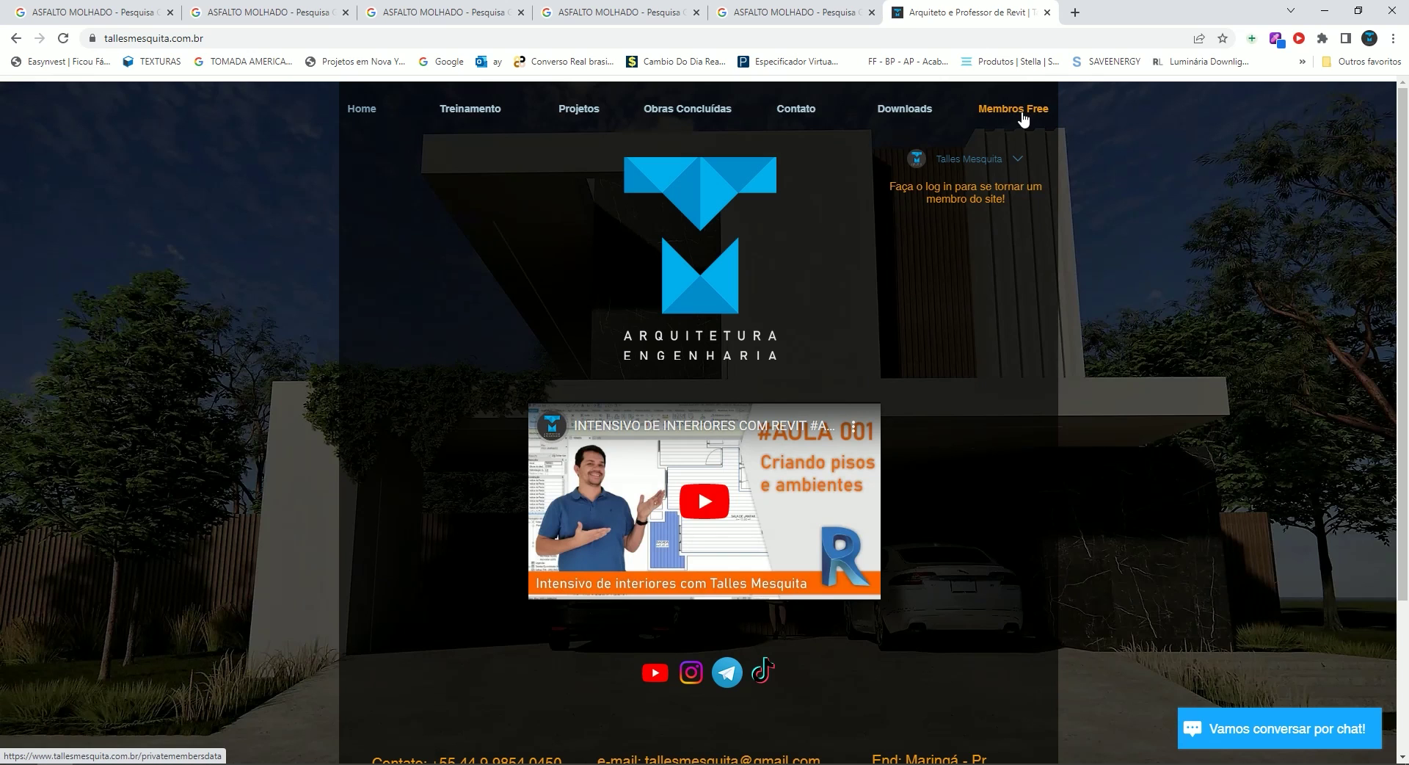
{"action": "left_click", "coordinate": [1022, 111]}
Browse the library's collections of free Revit blocks and their preview renders.
{"action": "scroll", "coordinate": [1045, 280], "scroll_direction": "down", "scroll_amount": 2}
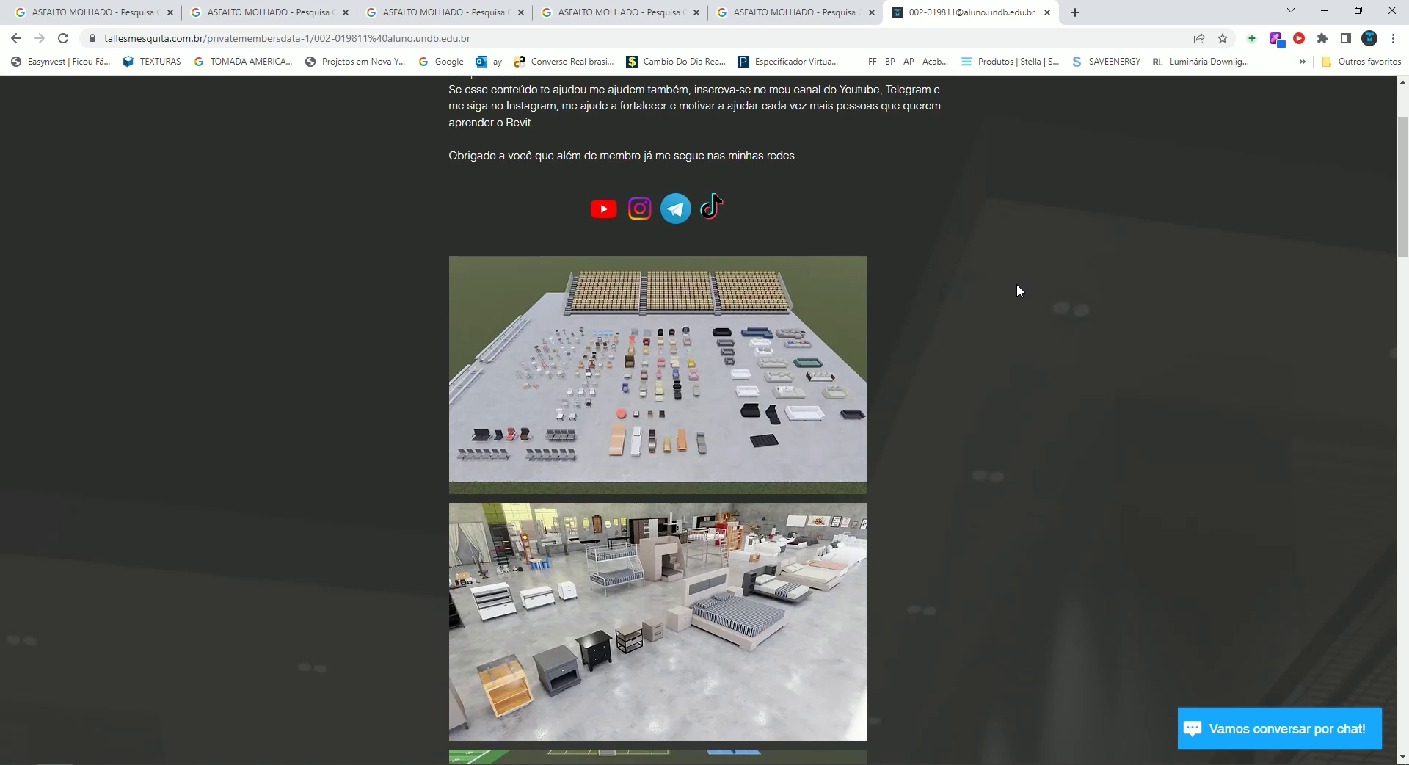
{"action": "scroll", "coordinate": [1015, 289], "scroll_direction": "down", "scroll_amount": 3}
{"action": "scroll", "coordinate": [1015, 287], "scroll_direction": "down", "scroll_amount": 6}
{"action": "scroll", "coordinate": [998, 316], "scroll_direction": "down", "scroll_amount": 3}
{"action": "scroll", "coordinate": [967, 334], "scroll_direction": "down", "scroll_amount": 2}
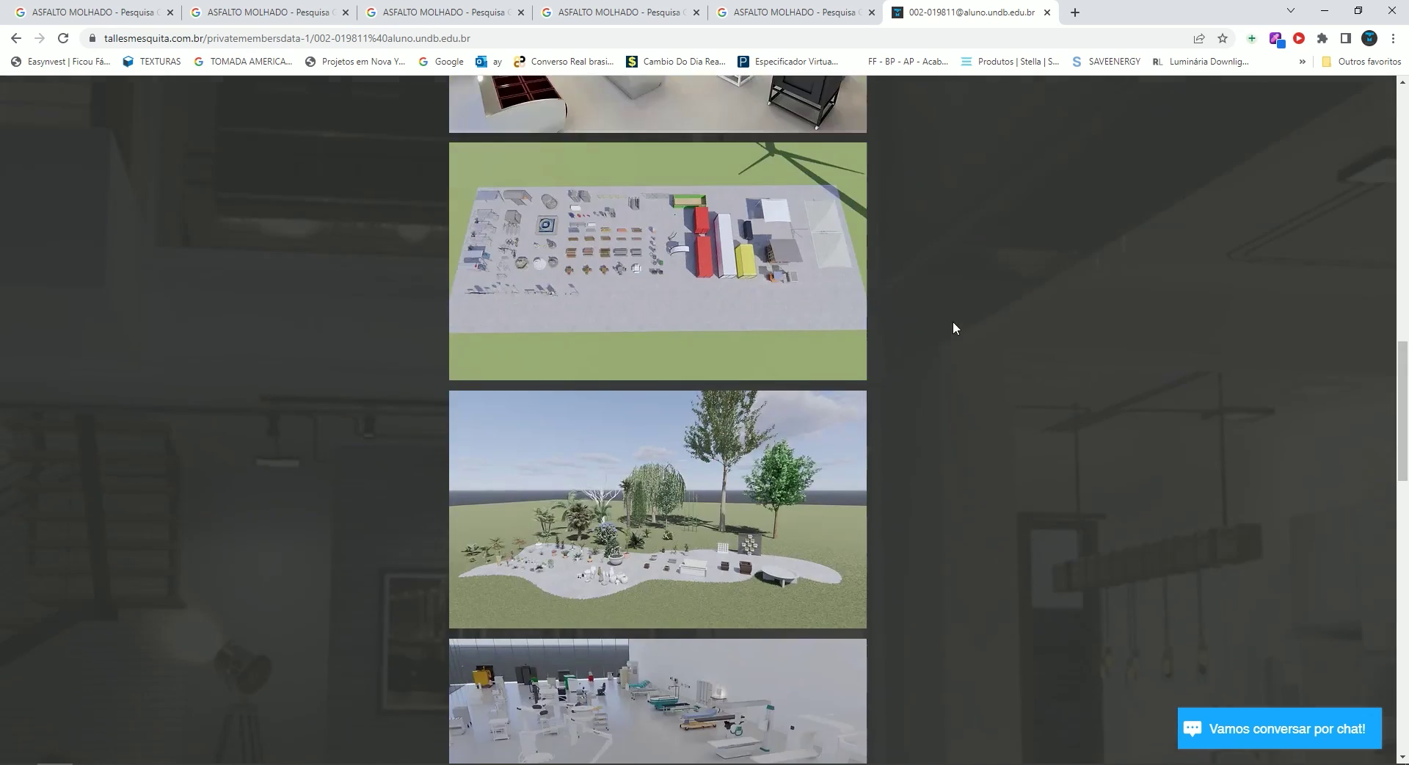
{"action": "scroll", "coordinate": [953, 322], "scroll_direction": "down", "scroll_amount": 2}
{"action": "scroll", "coordinate": [932, 318], "scroll_direction": "down", "scroll_amount": 3}
{"action": "scroll", "coordinate": [909, 315], "scroll_direction": "down", "scroll_amount": 5}
{"action": "scroll", "coordinate": [887, 314], "scroll_direction": "down", "scroll_amount": 3}
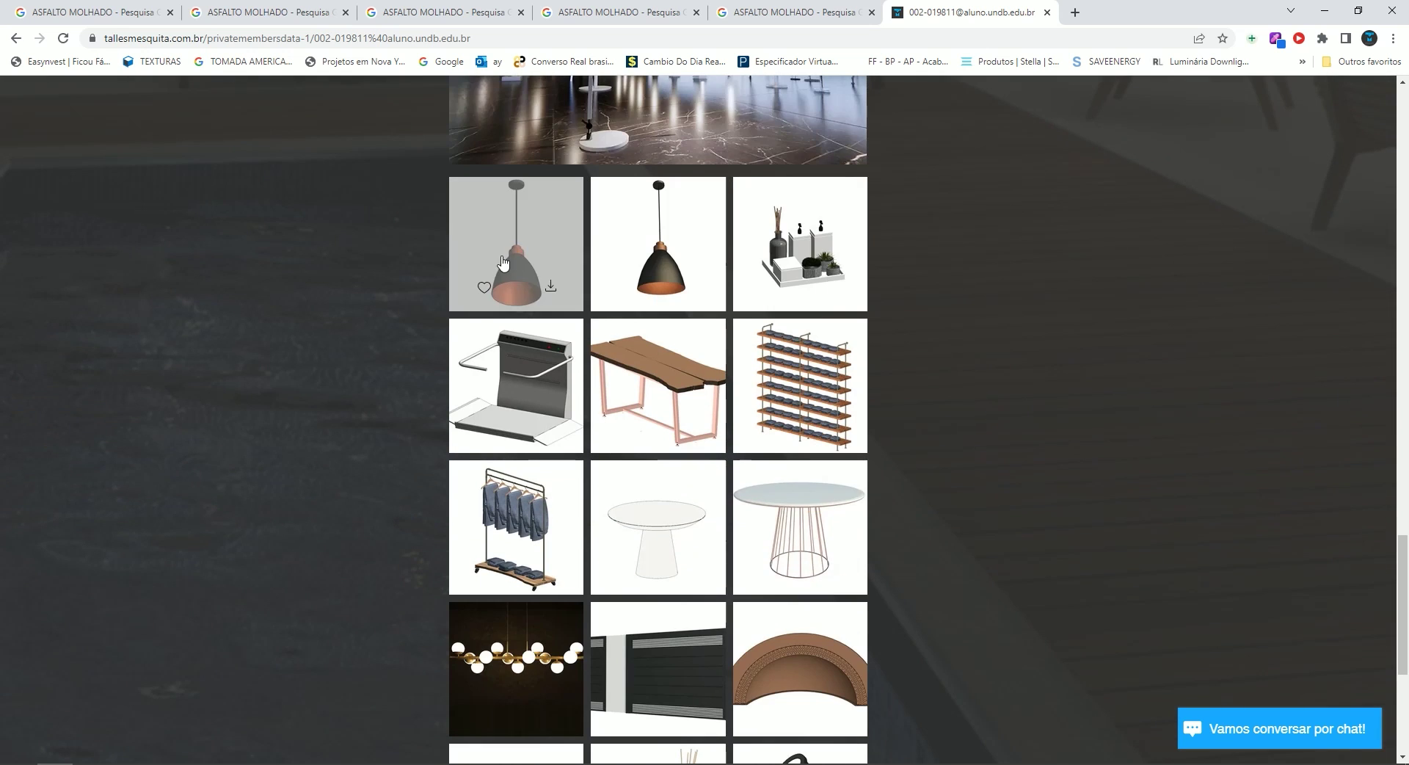
{"action": "scroll", "coordinate": [733, 382], "scroll_direction": "down", "scroll_amount": 3}
{"action": "scroll", "coordinate": [624, 367], "scroll_direction": "up", "scroll_amount": 2}
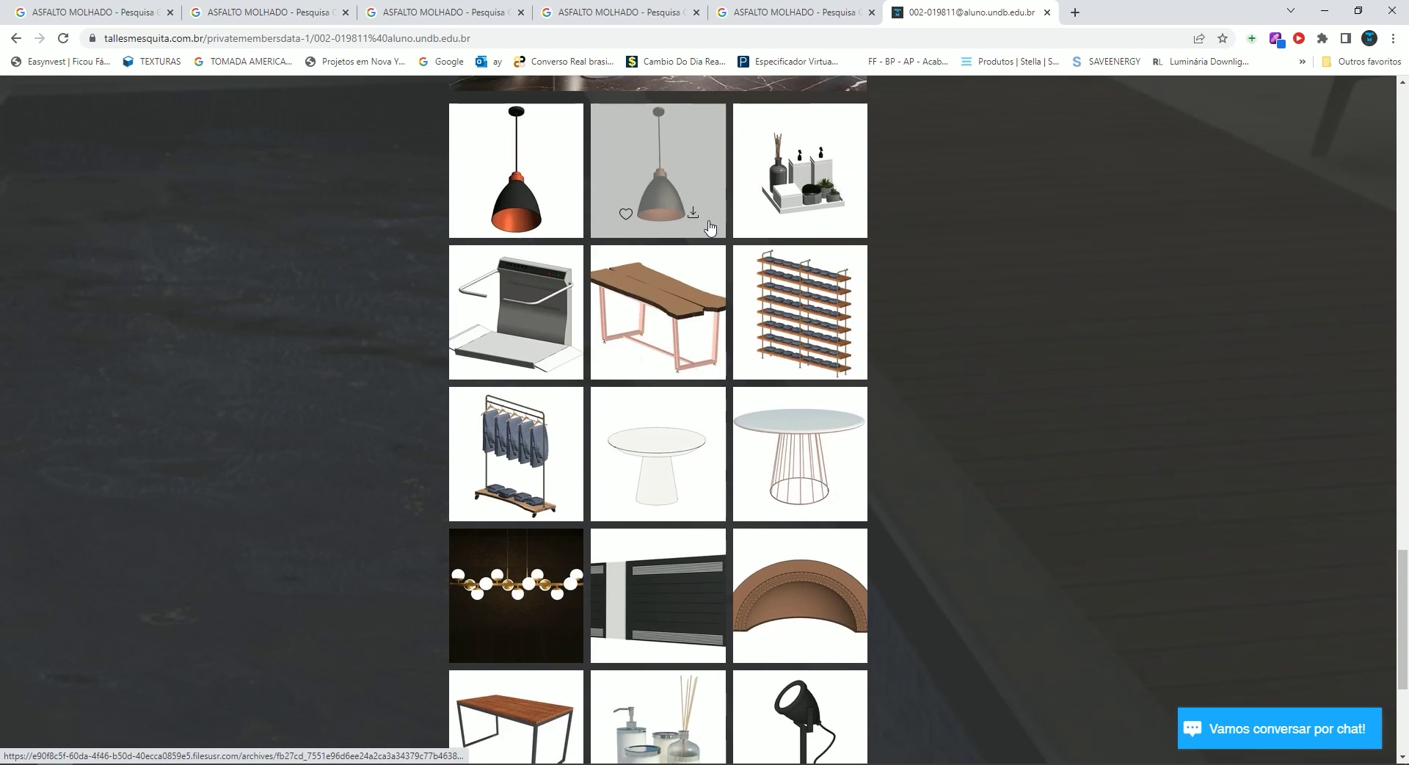
{"action": "scroll", "coordinate": [709, 228], "scroll_direction": "down", "scroll_amount": 2}
{"action": "scroll", "coordinate": [709, 228], "scroll_direction": "down", "scroll_amount": 2}
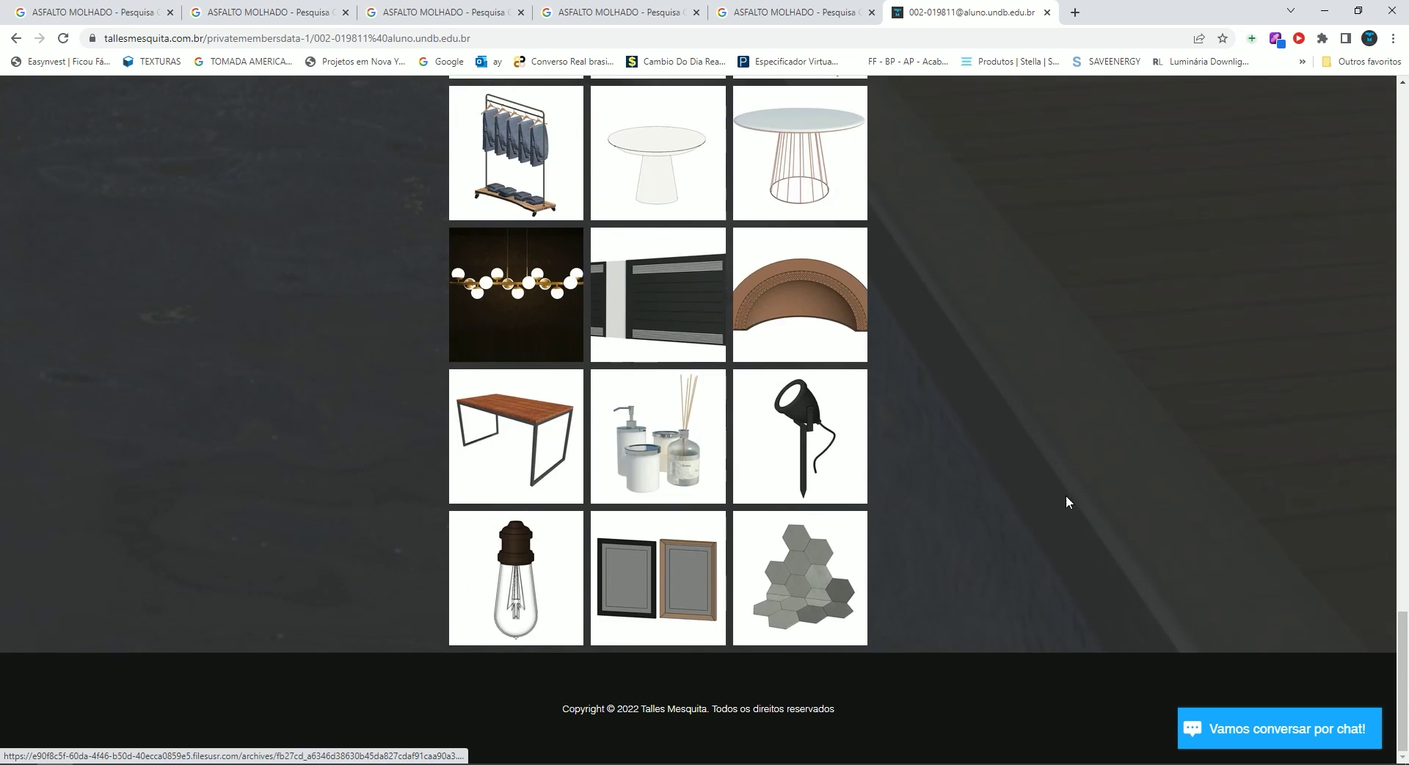
{"action": "scroll", "coordinate": [1006, 451], "scroll_direction": "up", "scroll_amount": 4}
{"action": "scroll", "coordinate": [999, 441], "scroll_direction": "up", "scroll_amount": 6}
{"action": "scroll", "coordinate": [994, 418], "scroll_direction": "up", "scroll_amount": 6}
{"action": "scroll", "coordinate": [992, 402], "scroll_direction": "up", "scroll_amount": 6}
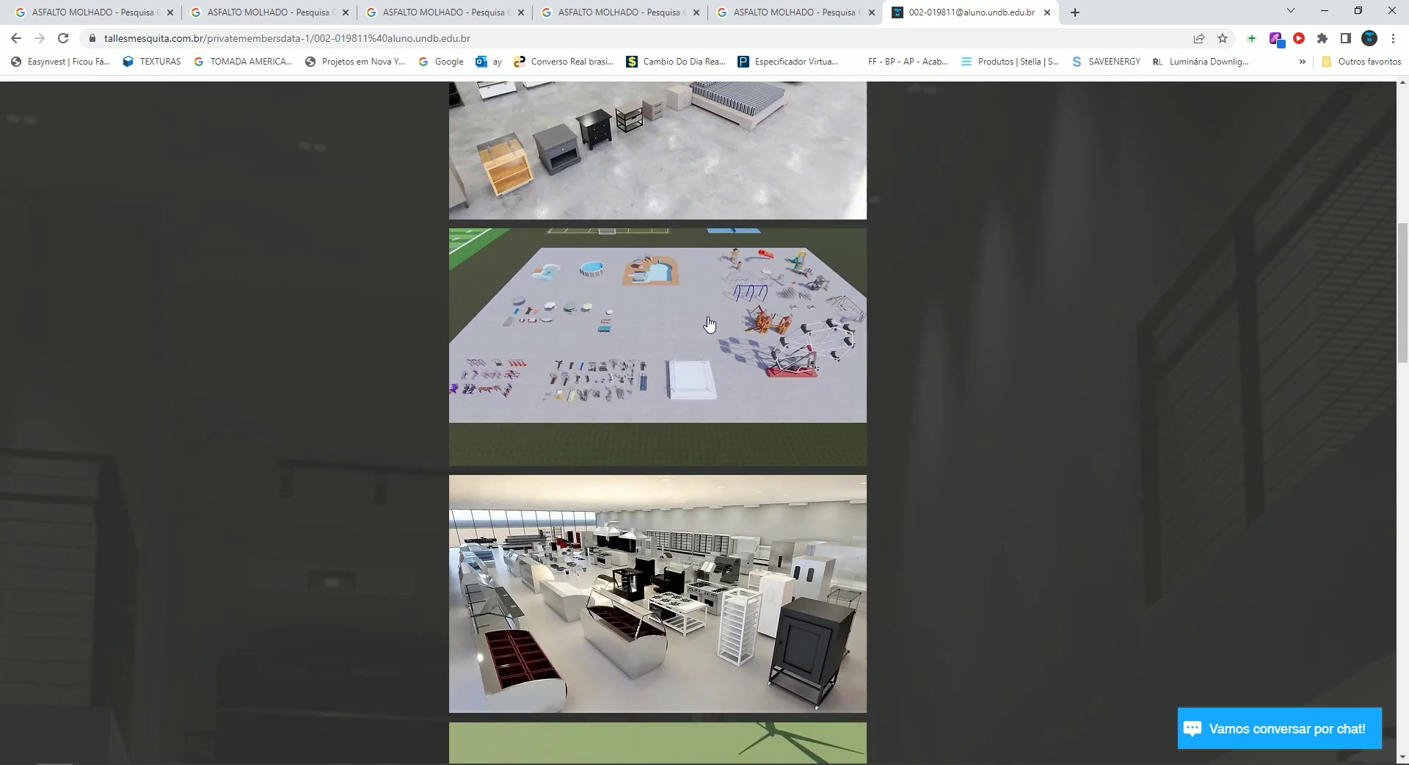
{"action": "scroll", "coordinate": [734, 367], "scroll_direction": "up", "scroll_amount": 4}
{"action": "scroll", "coordinate": [608, 352], "scroll_direction": "up", "scroll_amount": 7}
{"action": "scroll", "coordinate": [634, 408], "scroll_direction": "down", "scroll_amount": 2}
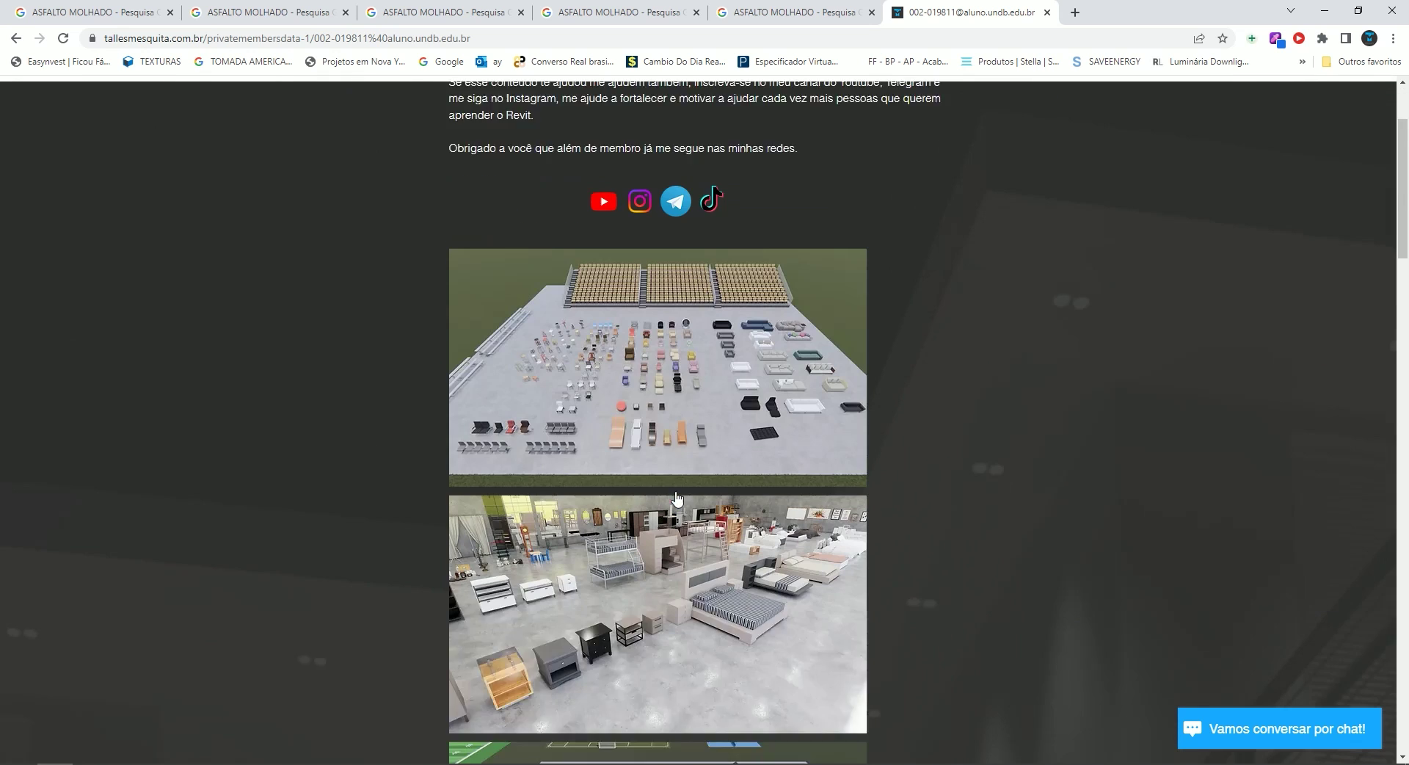
{"action": "scroll", "coordinate": [661, 396], "scroll_direction": "down", "scroll_amount": 1}
{"action": "scroll", "coordinate": [697, 374], "scroll_direction": "down", "scroll_amount": 3}
{"action": "scroll", "coordinate": [741, 353], "scroll_direction": "down", "scroll_amount": 7}
Start downloading the TM - MOBILIÁRIO URBANO block pack, then cancel the Save As.
{"action": "scroll", "coordinate": [917, 424], "scroll_direction": "down", "scroll_amount": 6}
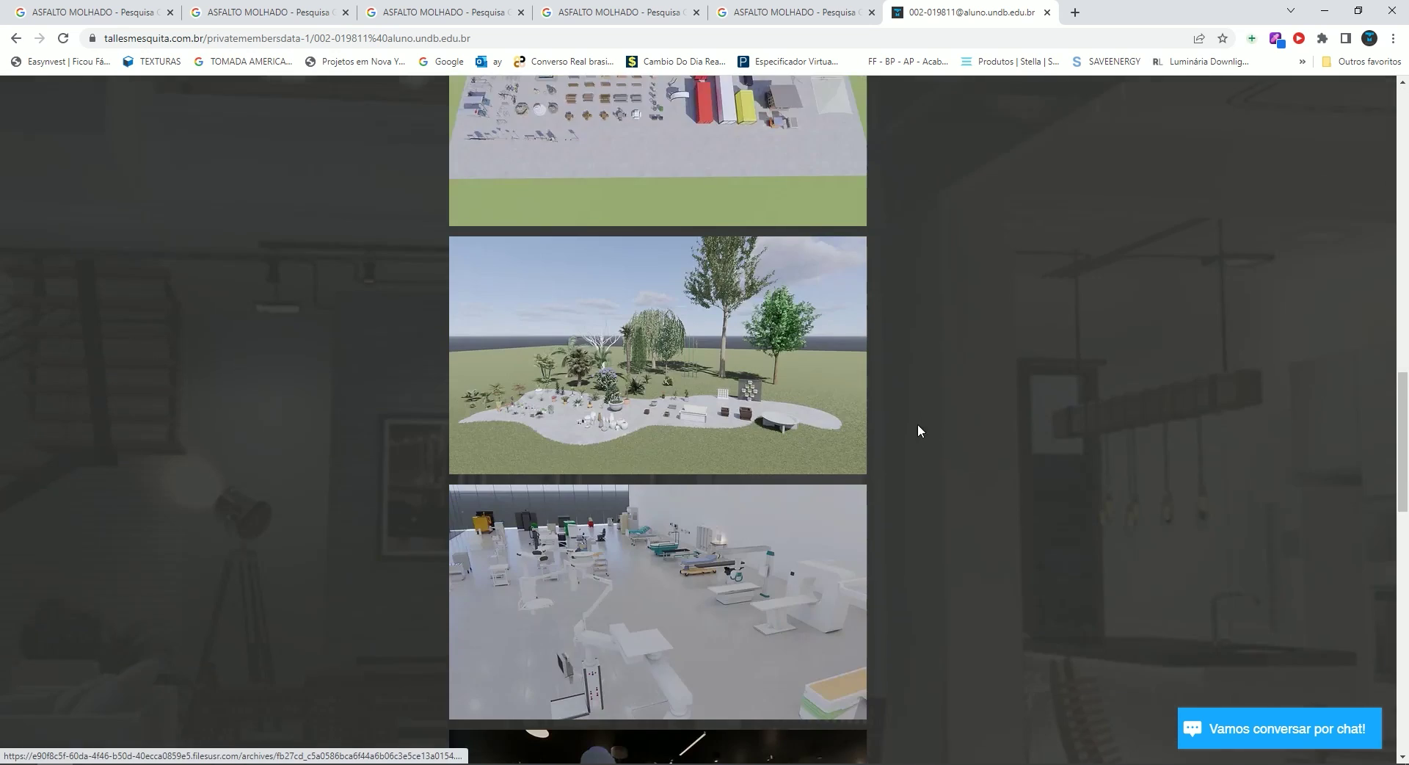
{"action": "scroll", "coordinate": [955, 437], "scroll_direction": "down", "scroll_amount": 2}
{"action": "scroll", "coordinate": [955, 438], "scroll_direction": "up", "scroll_amount": 3}
{"action": "scroll", "coordinate": [704, 195], "scroll_direction": "down", "scroll_amount": 1}
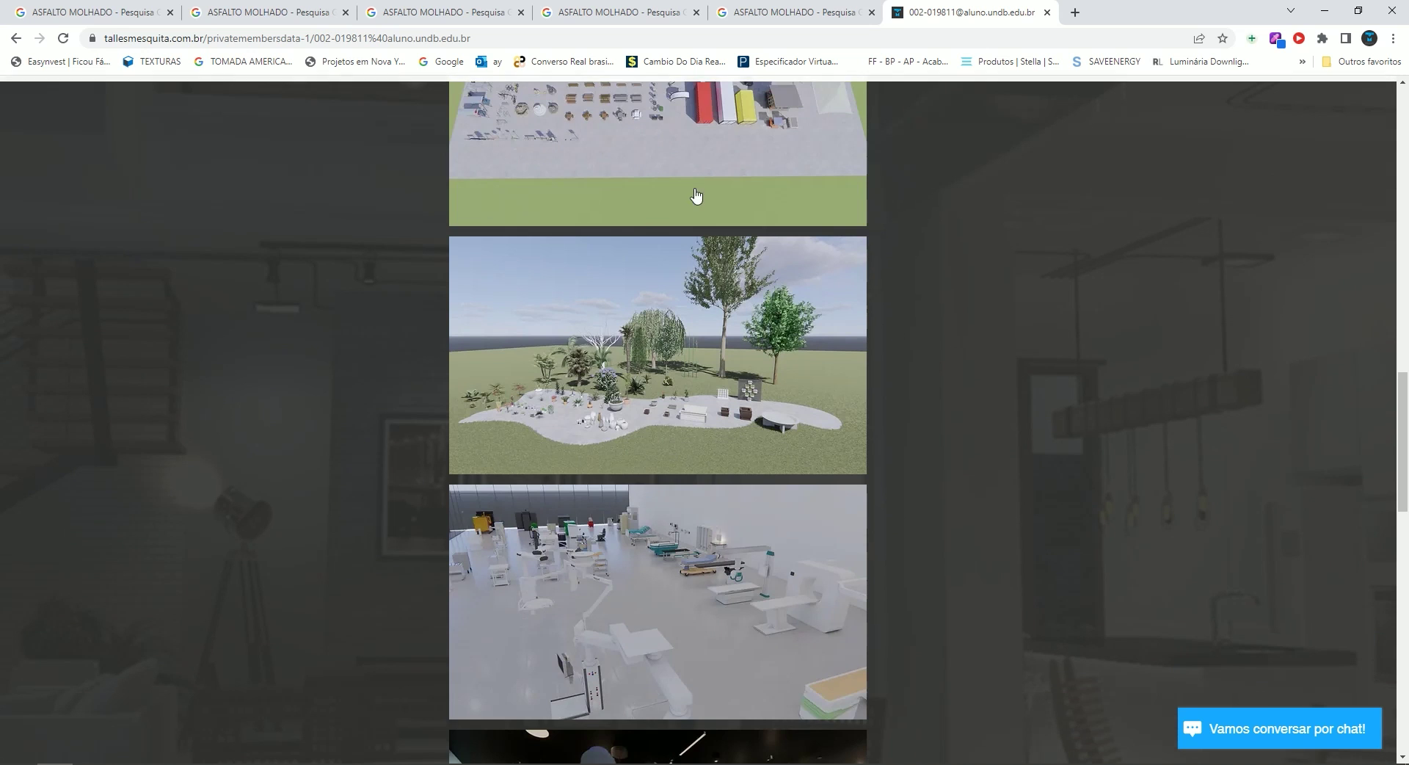
{"action": "left_click", "coordinate": [697, 198]}
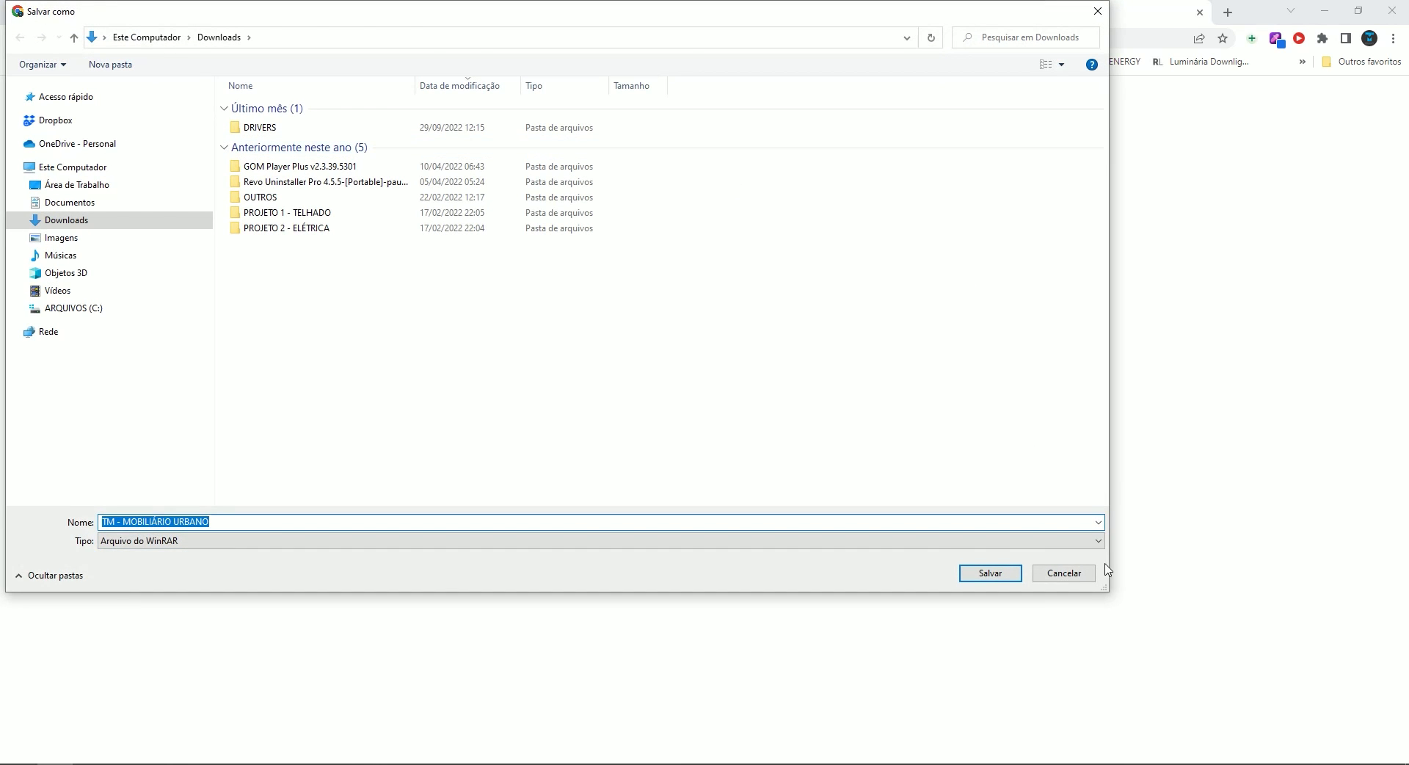
{"action": "left_click", "coordinate": [1064, 573]}
Open the author's Telegram channel in a new tab from the members page.
{"action": "scroll", "coordinate": [939, 277], "scroll_direction": "up", "scroll_amount": 2}
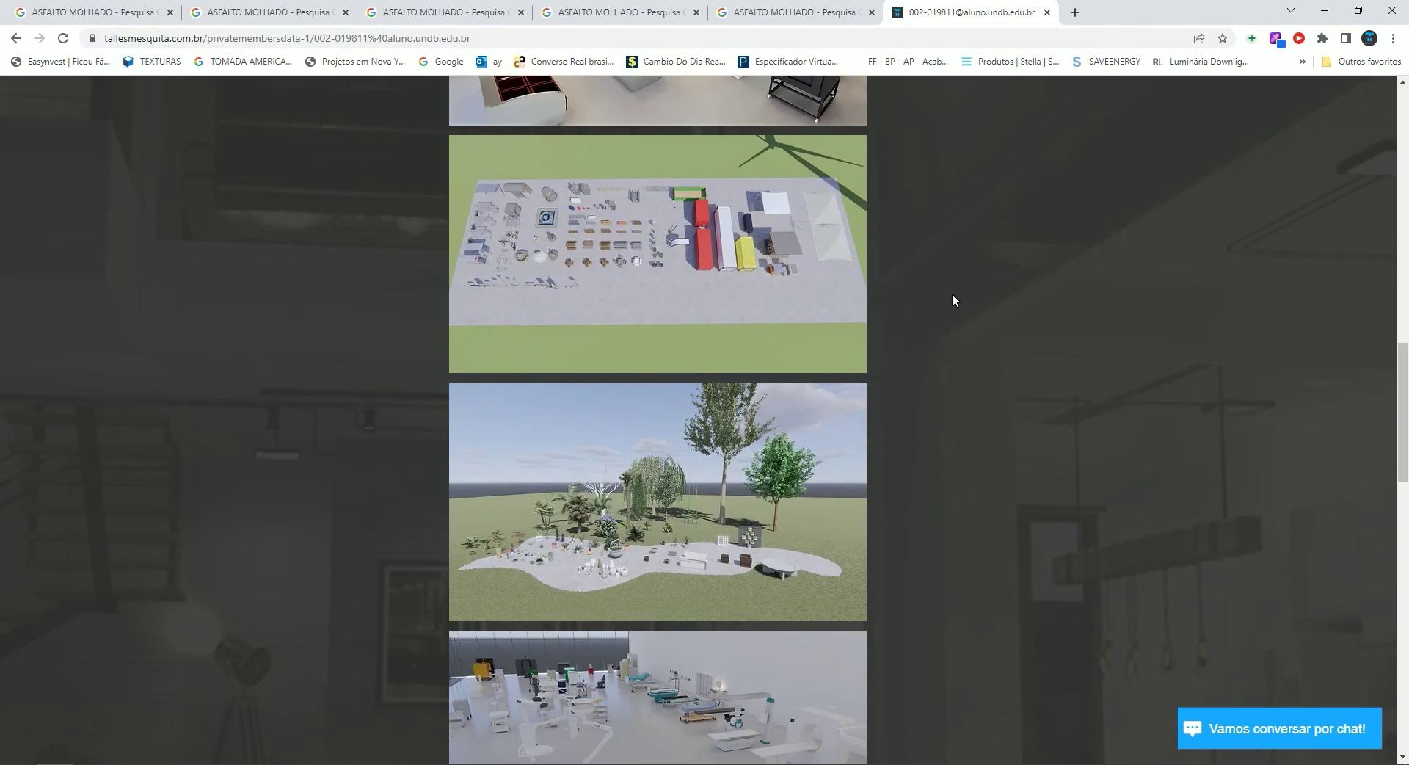
{"action": "scroll", "coordinate": [1006, 321], "scroll_direction": "up", "scroll_amount": 3}
{"action": "scroll", "coordinate": [1042, 367], "scroll_direction": "up", "scroll_amount": 2}
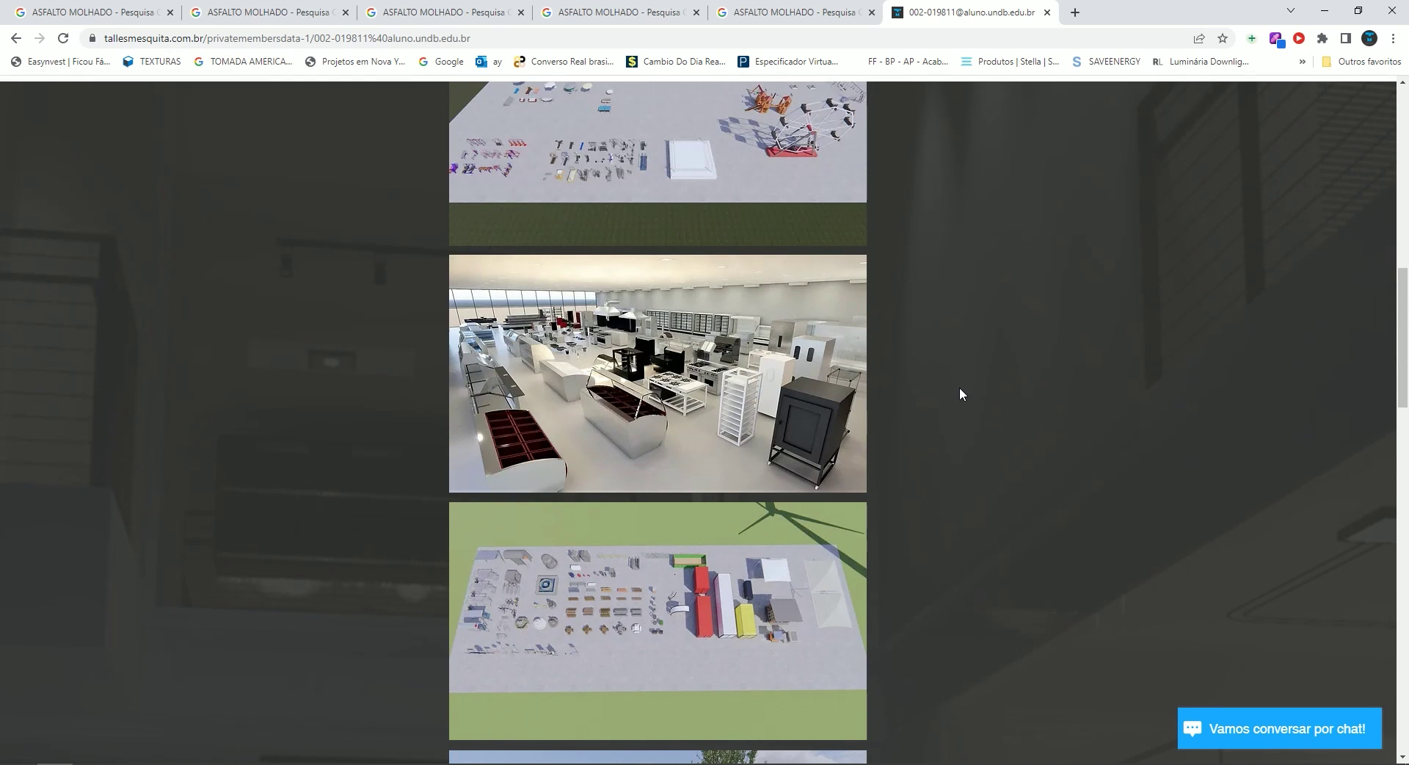
{"action": "scroll", "coordinate": [994, 351], "scroll_direction": "up", "scroll_amount": 3}
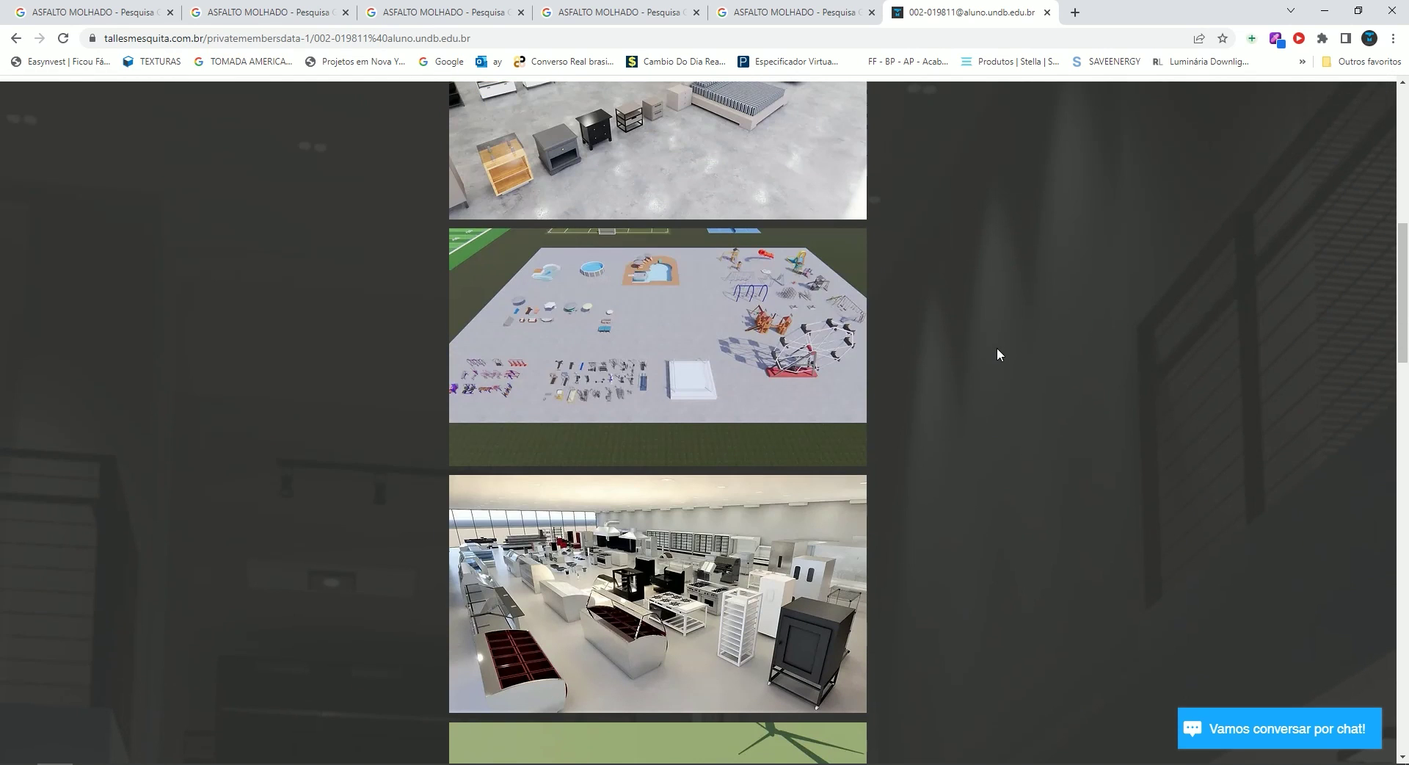
{"action": "scroll", "coordinate": [1009, 367], "scroll_direction": "down", "scroll_amount": 1}
{"action": "scroll", "coordinate": [1031, 392], "scroll_direction": "up", "scroll_amount": 3}
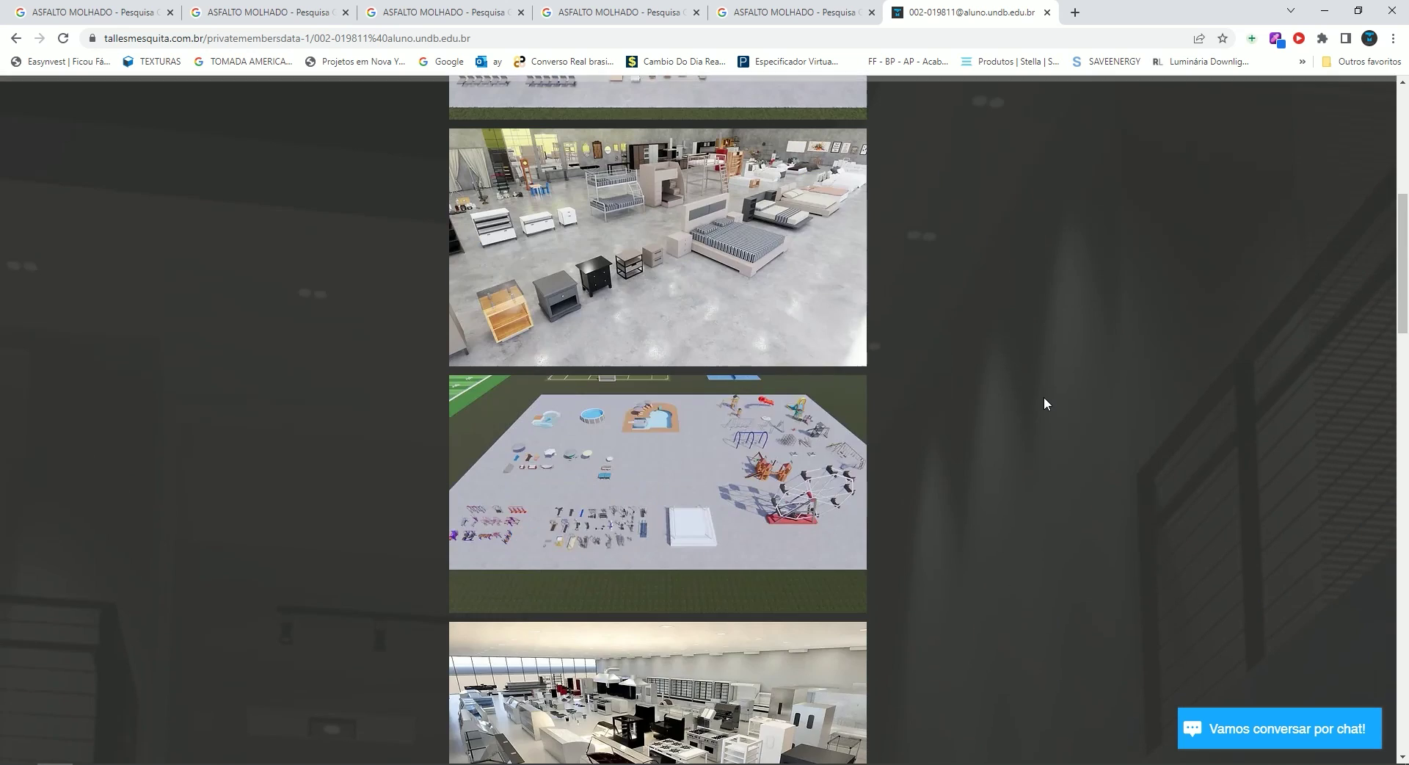
{"action": "scroll", "coordinate": [1046, 402], "scroll_direction": "up", "scroll_amount": 2}
{"action": "scroll", "coordinate": [1036, 394], "scroll_direction": "up", "scroll_amount": 3}
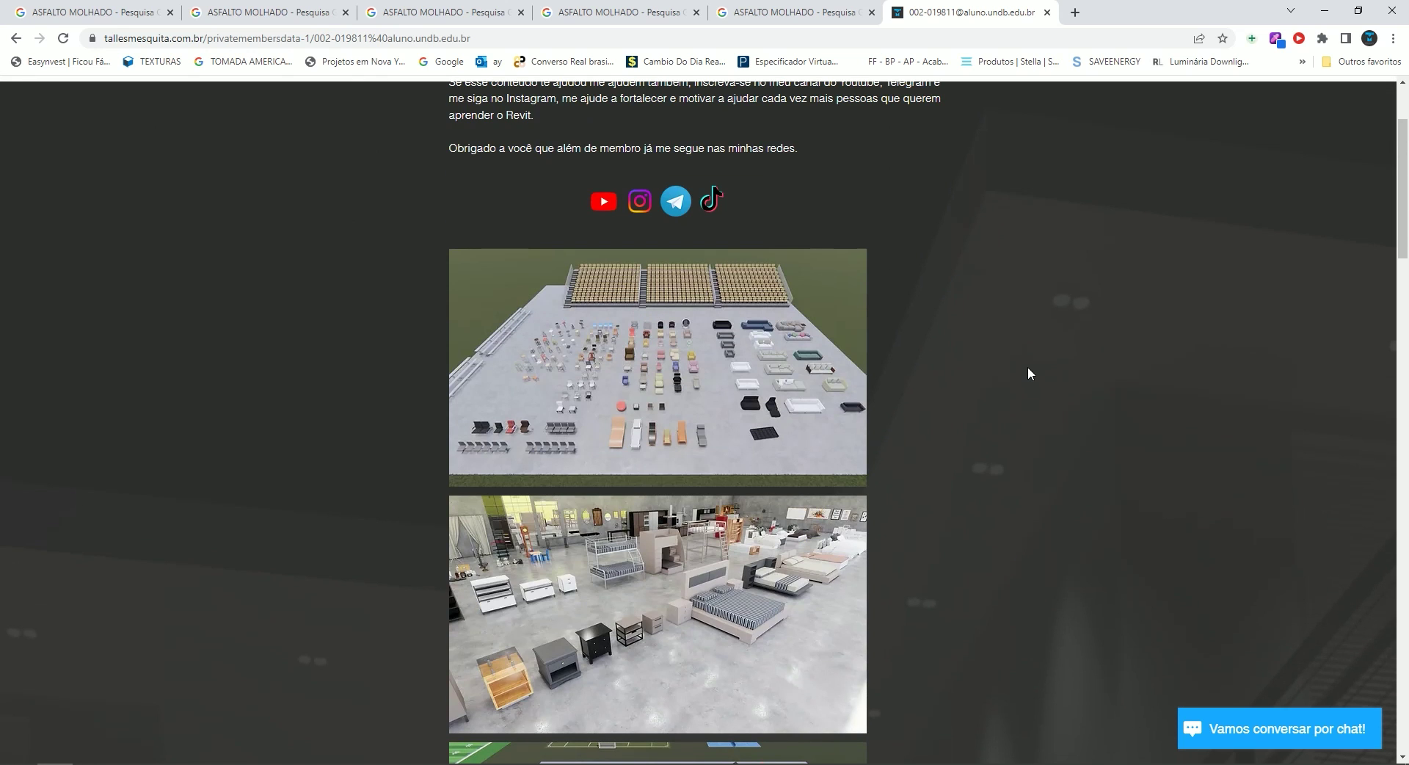
{"action": "scroll", "coordinate": [882, 280], "scroll_direction": "up", "scroll_amount": 1}
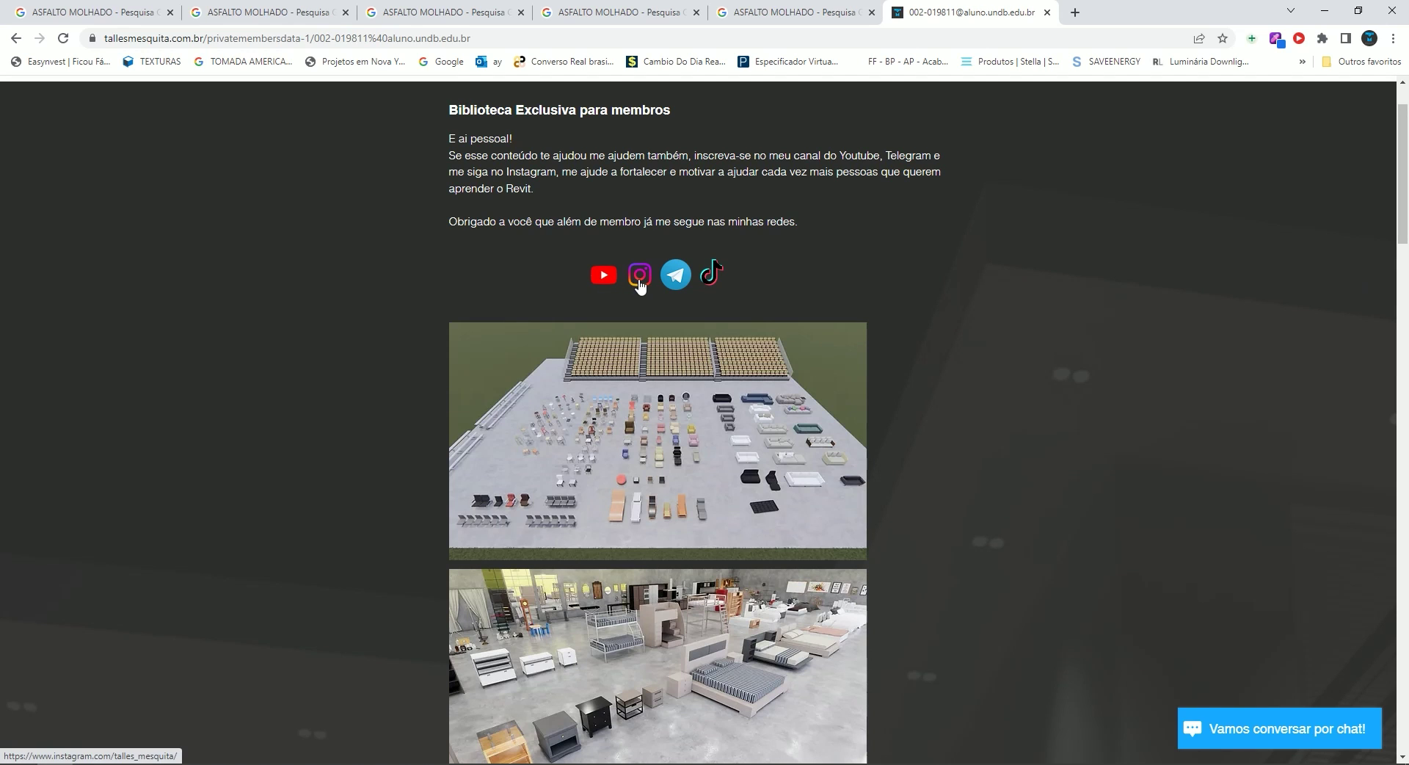
{"action": "left_click", "coordinate": [676, 277]}
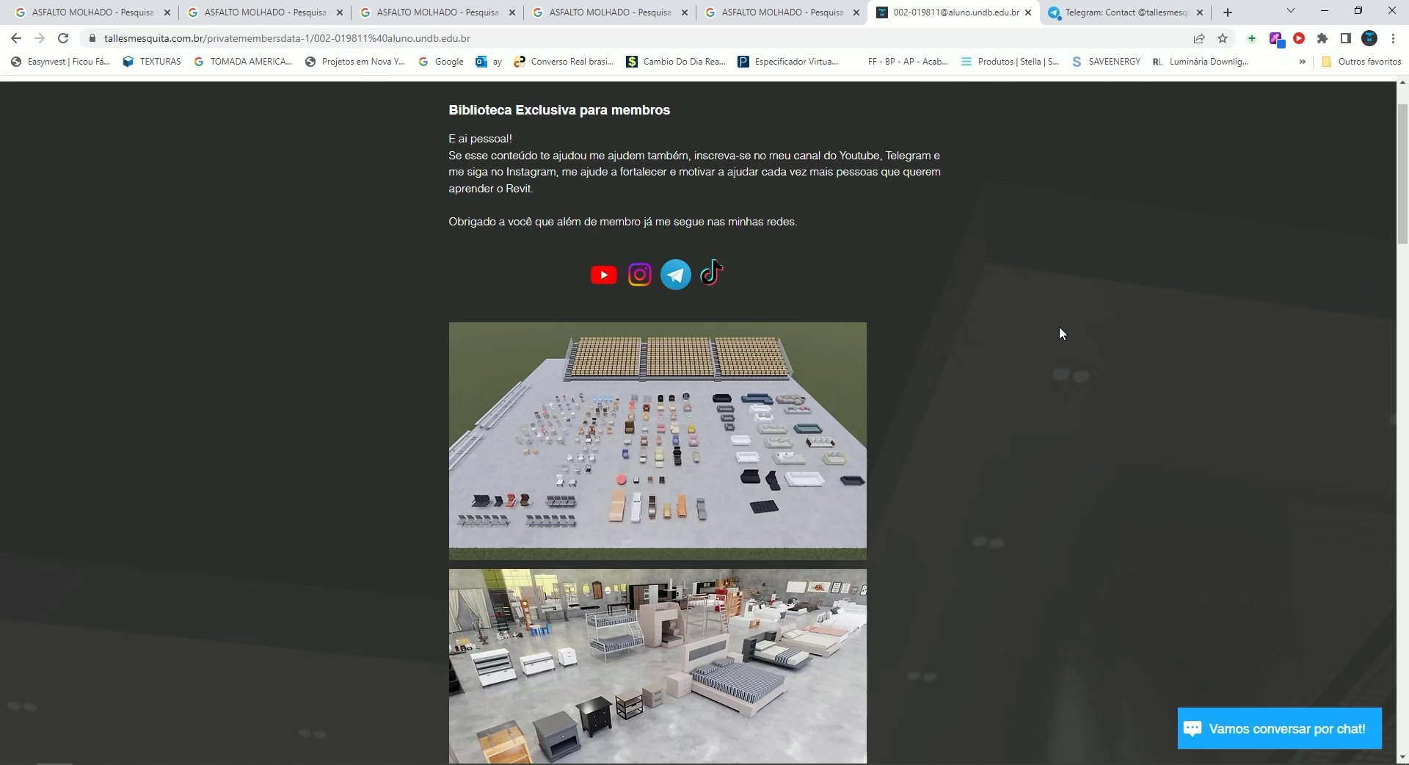
View the Telegram channel, dismissing the desktop-app prompt, then open the author's YouTube channel.
{"action": "left_click", "coordinate": [1128, 13]}
{"action": "left_click", "coordinate": [713, 163]}
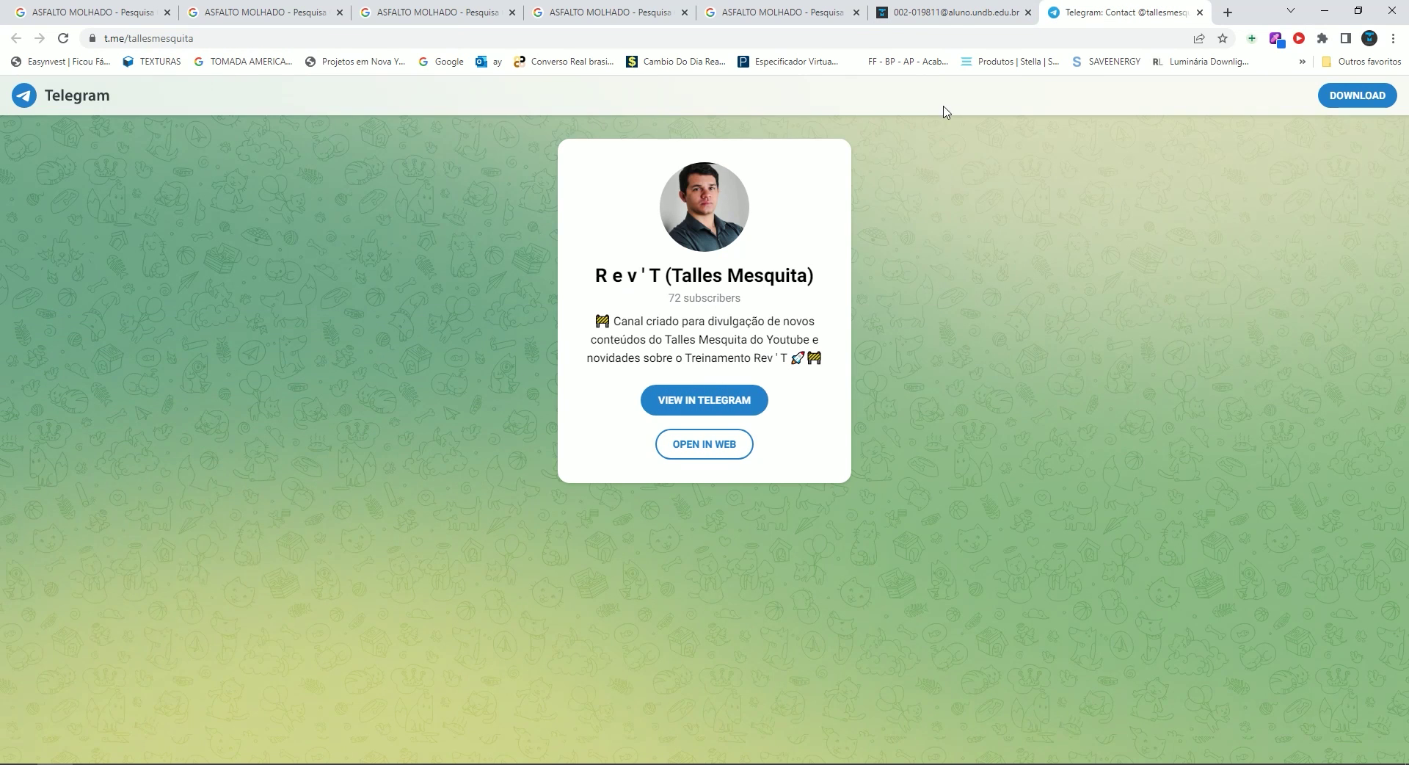
{"action": "left_click", "coordinate": [947, 12]}
{"action": "left_click", "coordinate": [604, 277]}
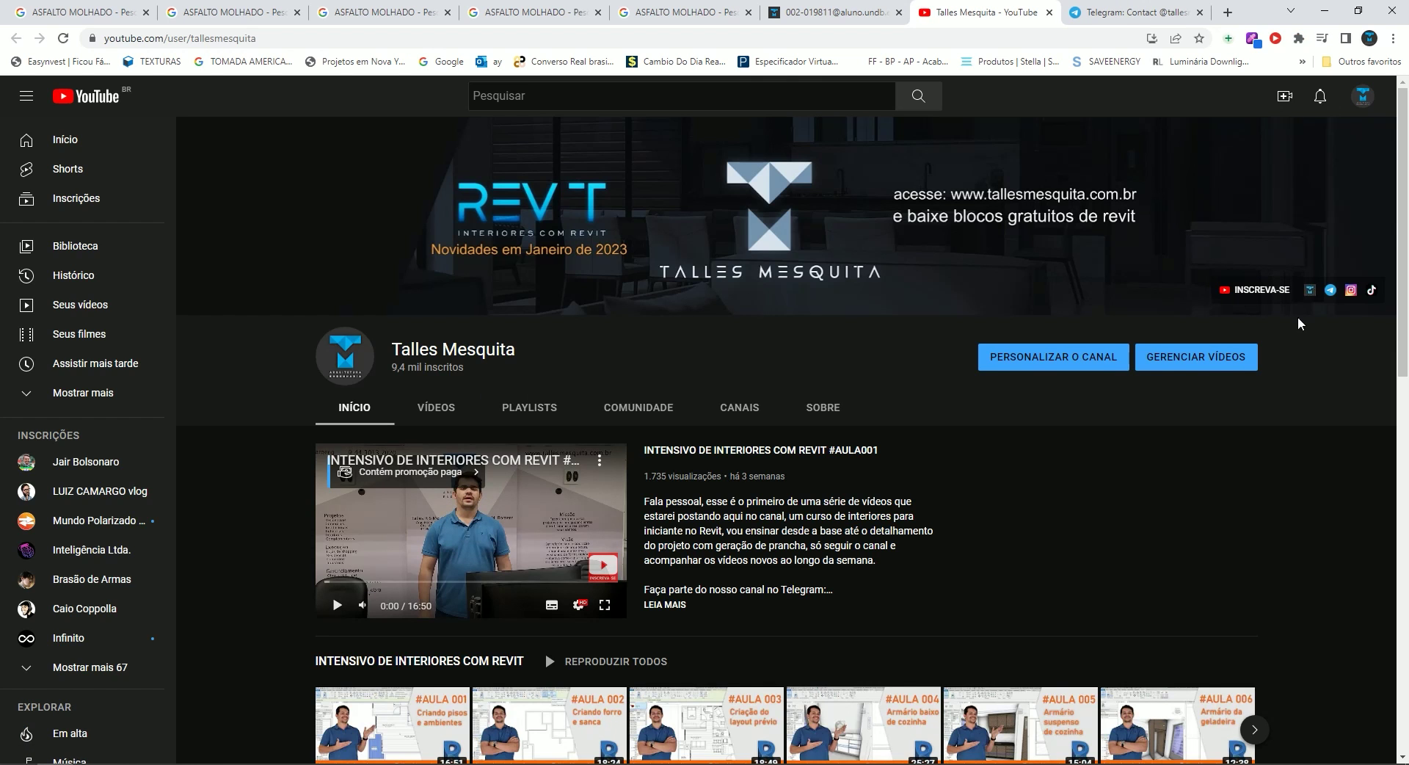
Show the Talles Mesquita channel's VÍDEOS page and scroll through the uploads grid.
{"action": "scroll", "coordinate": [616, 391], "scroll_direction": "down", "scroll_amount": 2}
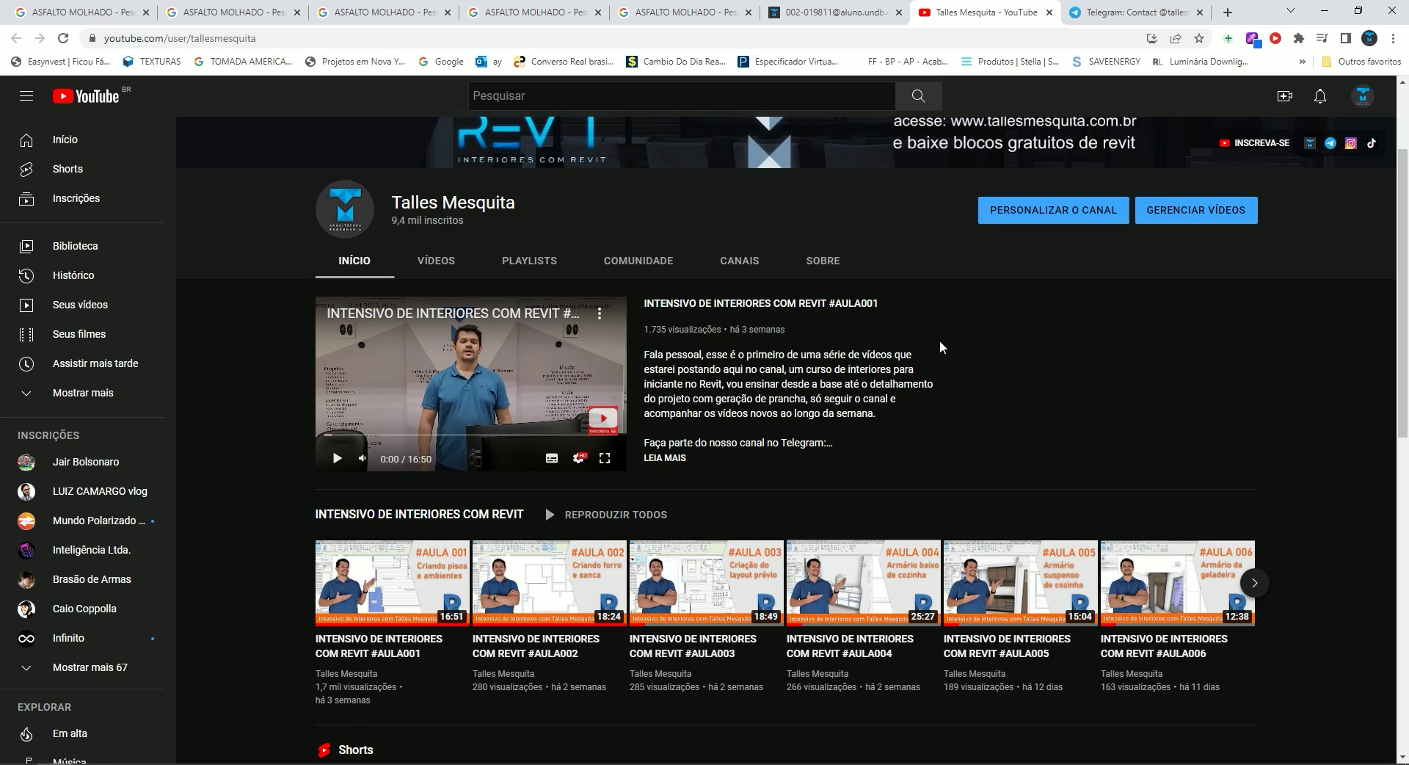
{"action": "left_click", "coordinate": [436, 260]}
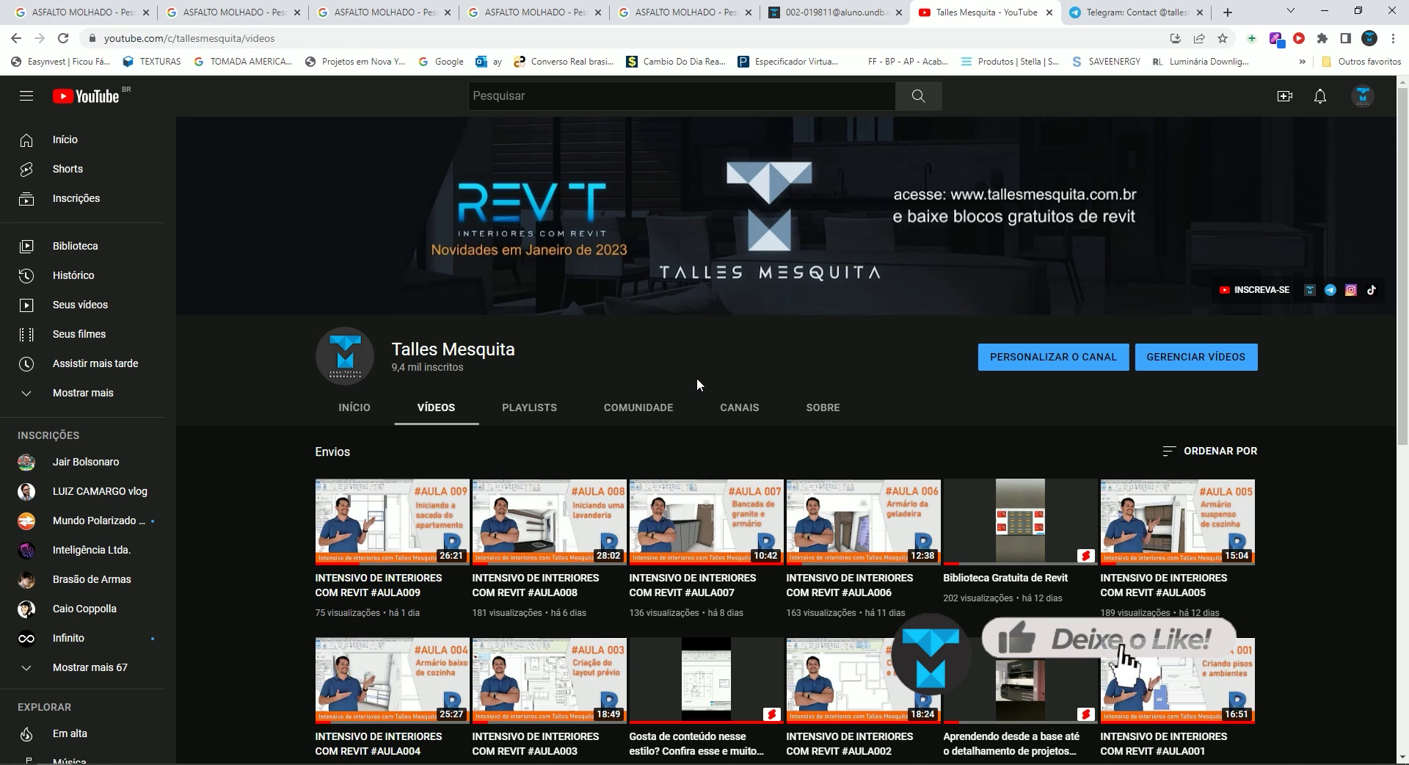
{"action": "scroll", "coordinate": [689, 386], "scroll_direction": "down", "scroll_amount": 5}
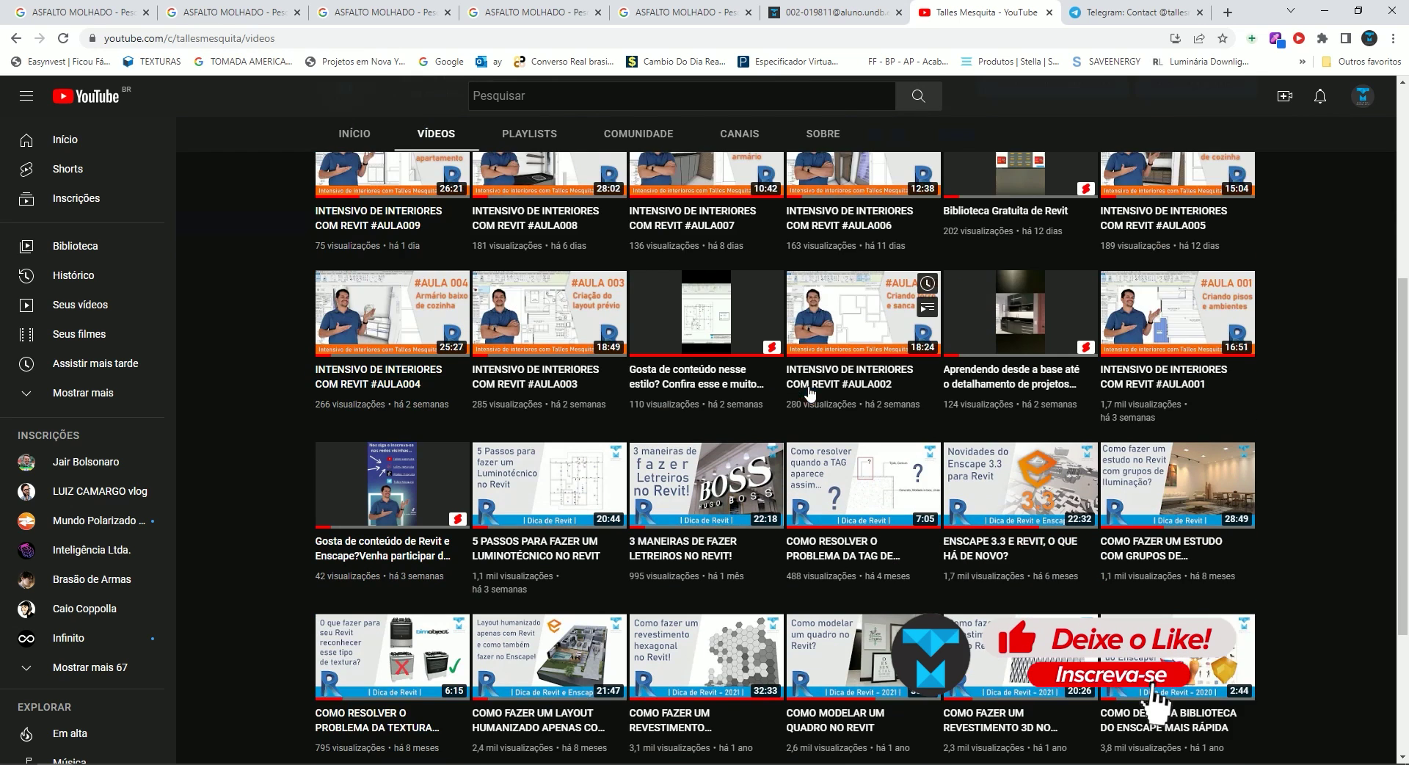
{"action": "scroll", "coordinate": [810, 395], "scroll_direction": "down", "scroll_amount": 4}
{"action": "scroll", "coordinate": [800, 382], "scroll_direction": "up", "scroll_amount": 4}
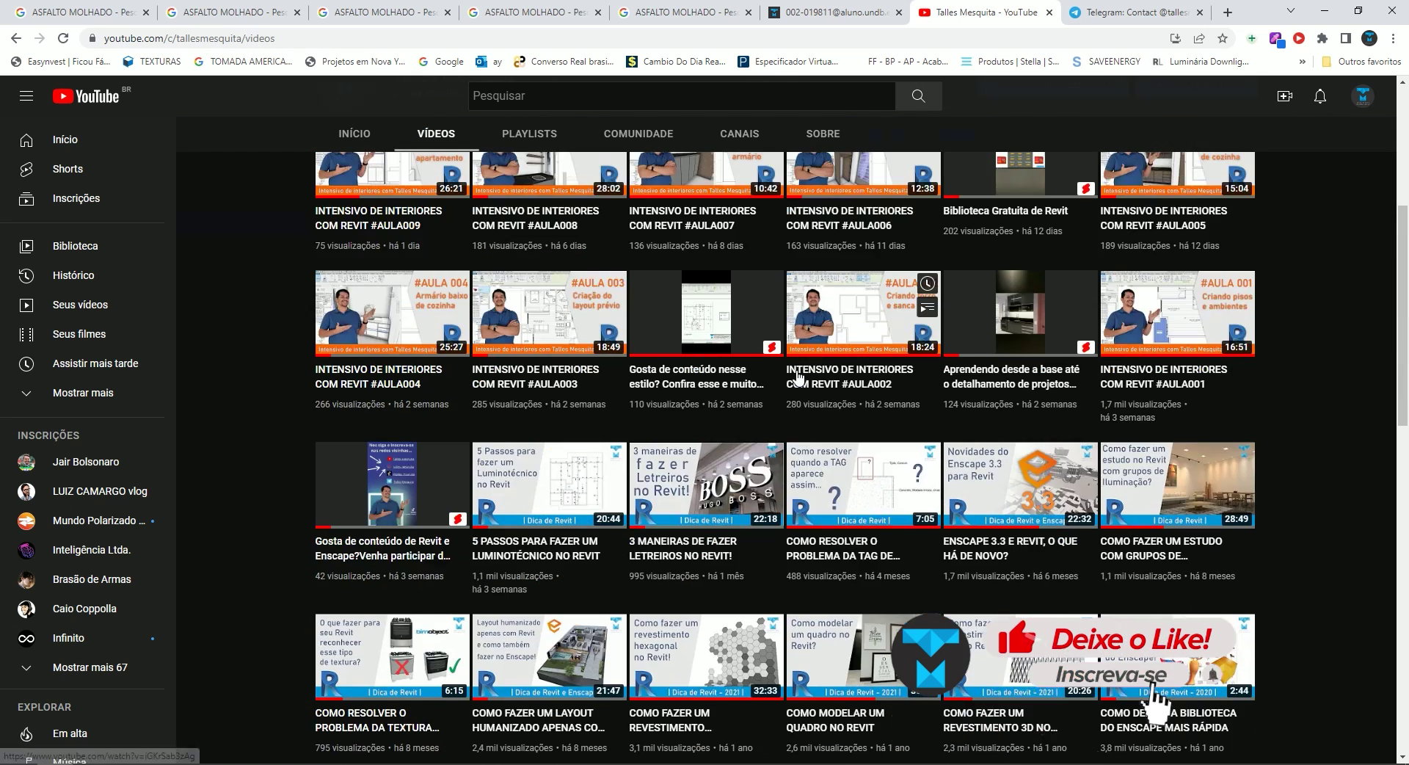
{"action": "scroll", "coordinate": [798, 378], "scroll_direction": "up", "scroll_amount": 4}
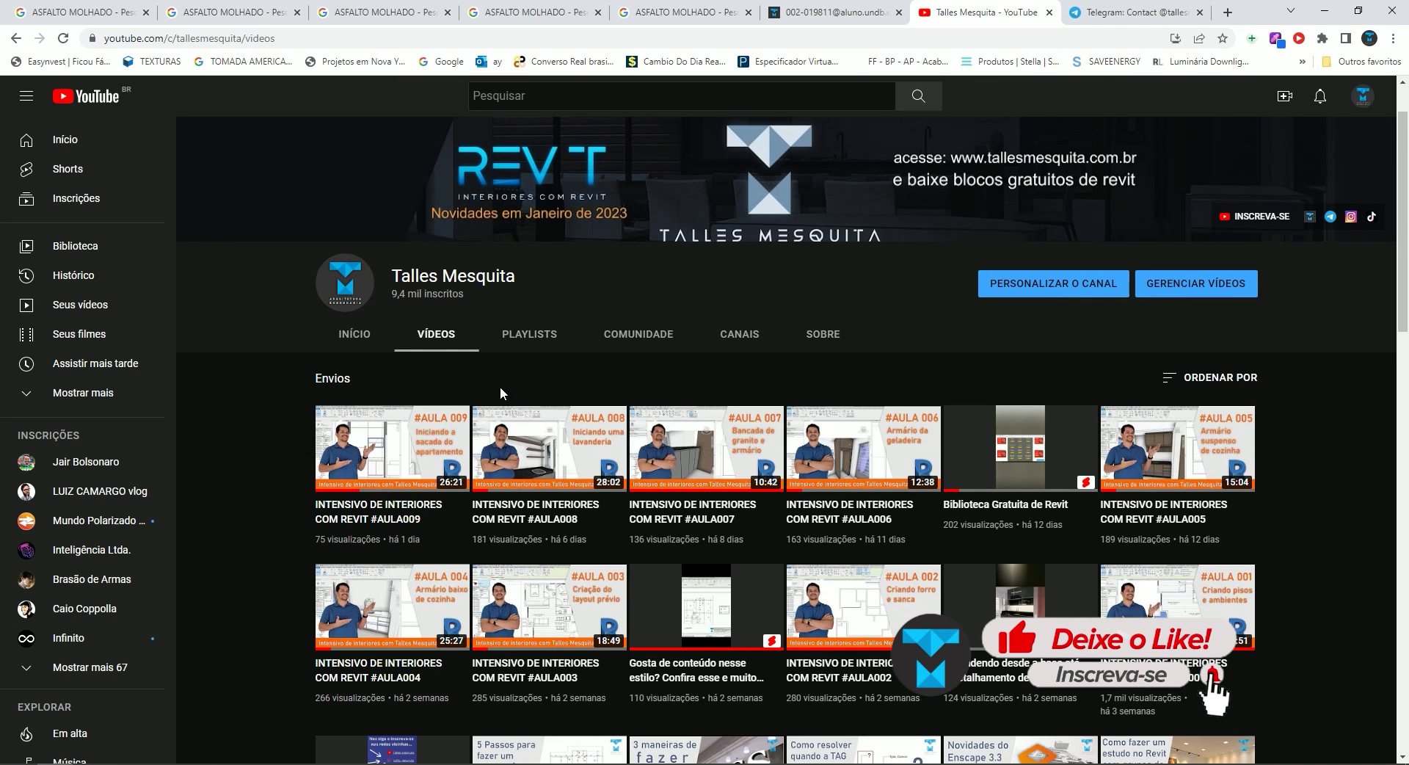